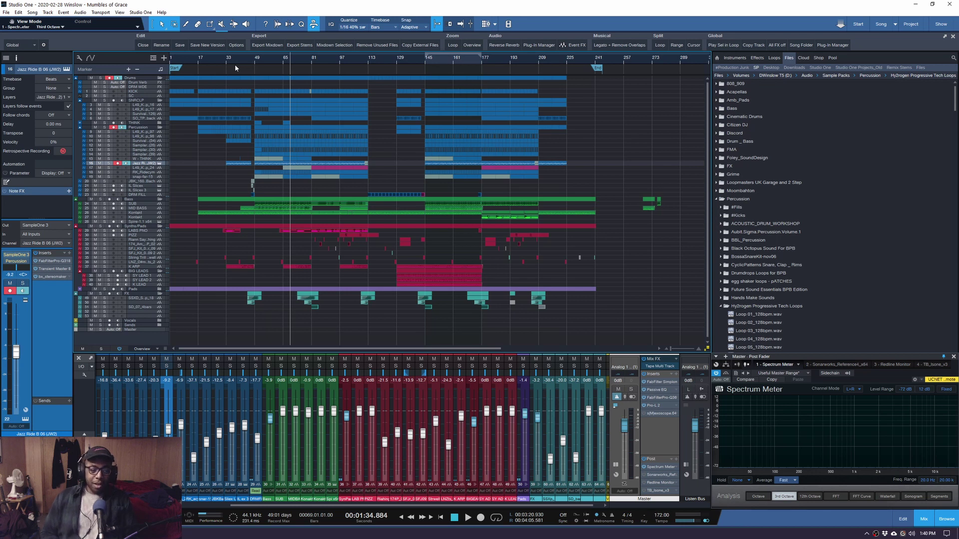
Play the full mix through its first main section, then relocate the playhead to bar 86 and stop playback
left_click(123, 128)
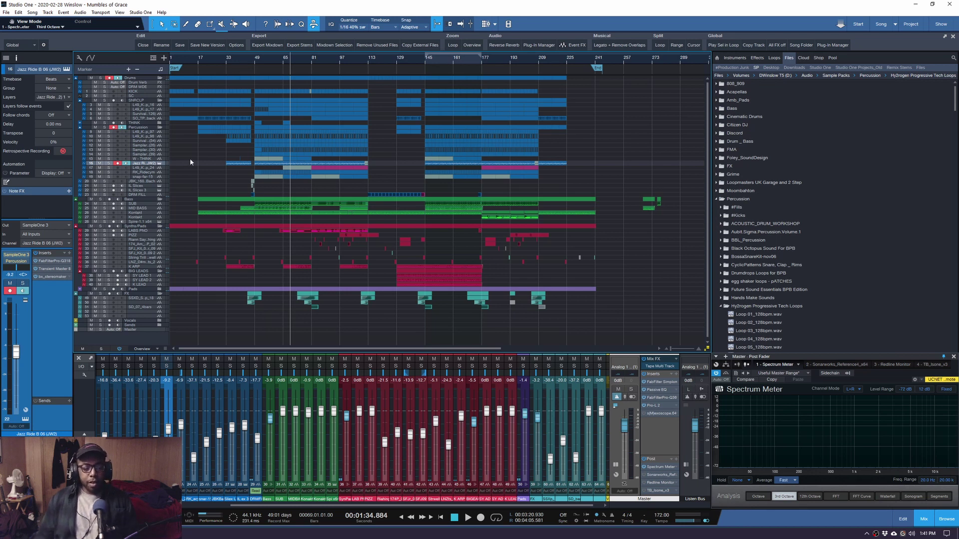
scroll(195, 175, "up", 2)
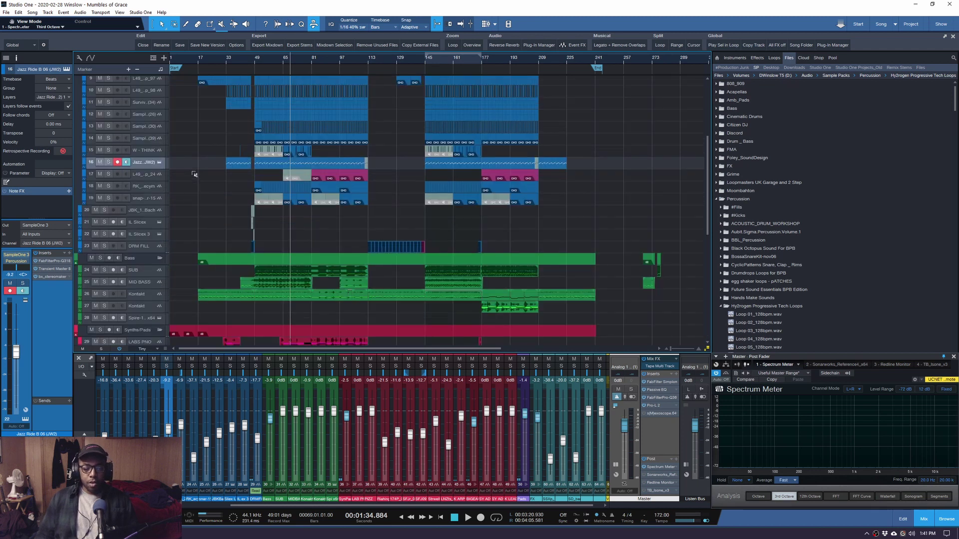
scroll(195, 174, "down", 1)
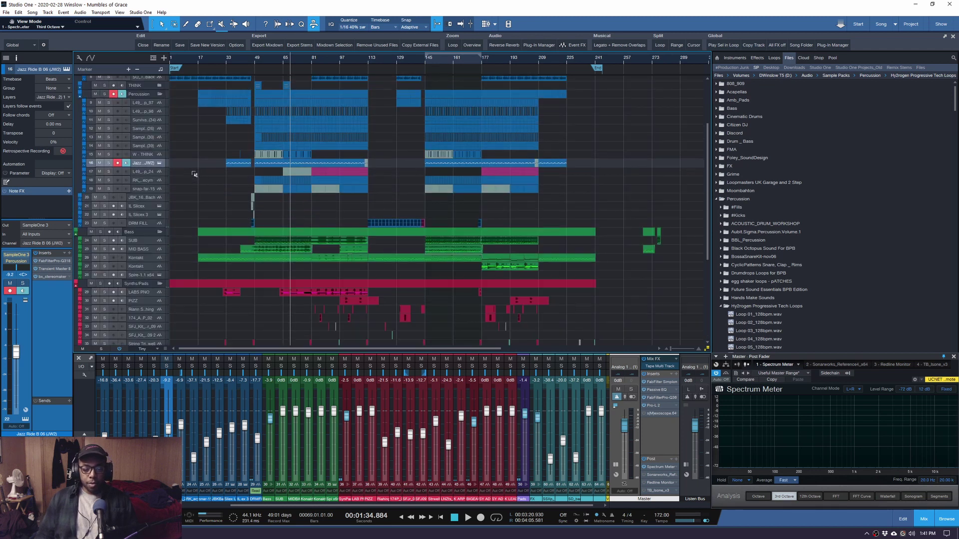
scroll(235, 61, "up", 3)
left_click(240, 60)
key("space")
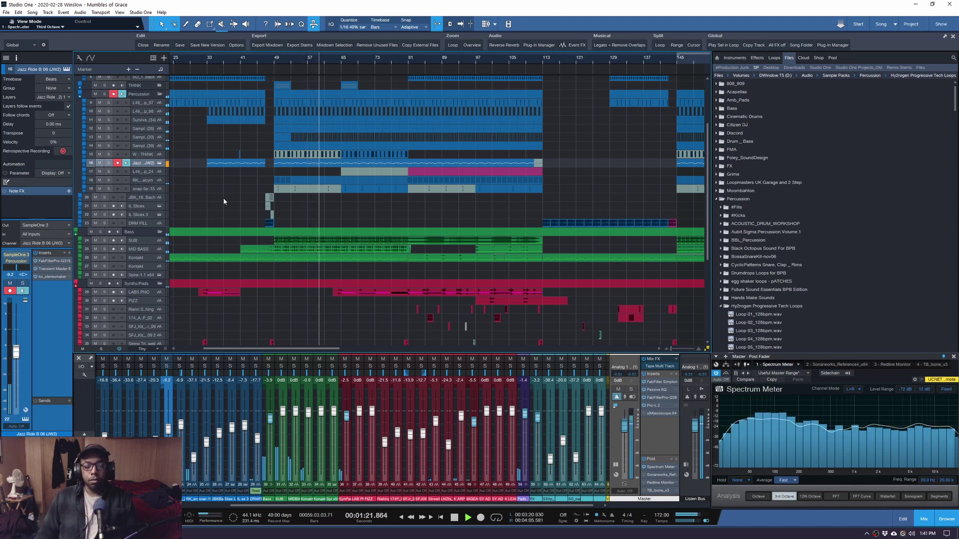
left_click(429, 63)
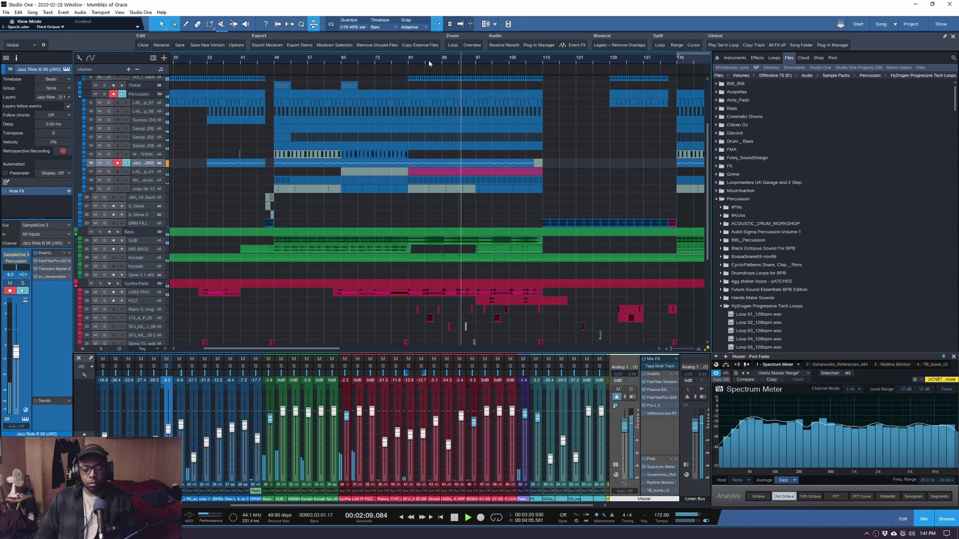
key("space")
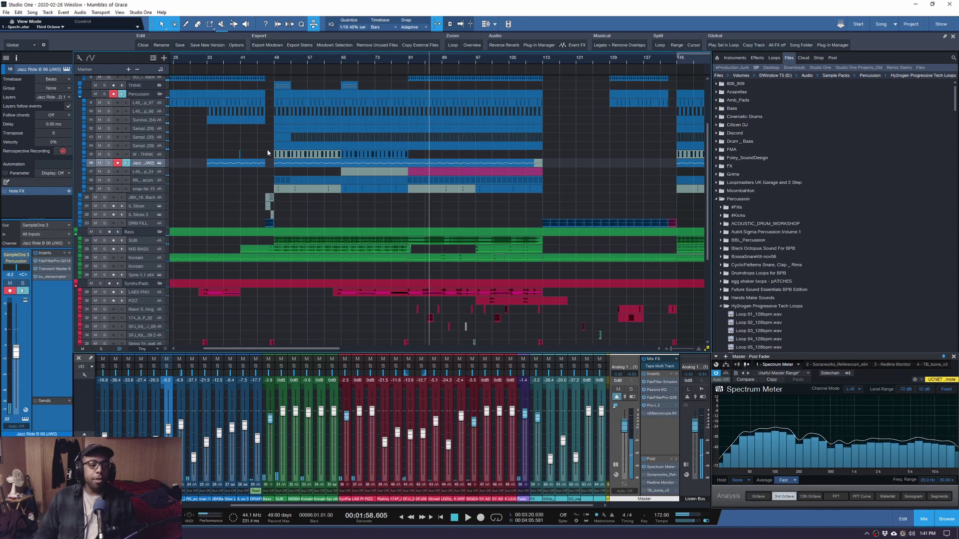
Solo the Drums folder track so that only the drum channels play
scroll(264, 161, "up", 5)
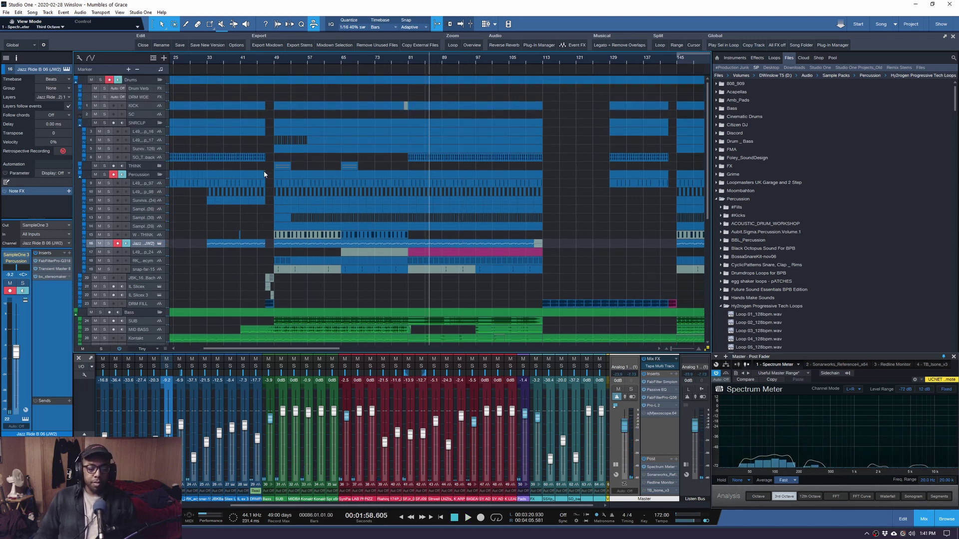
scroll(264, 173, "up", 2)
scroll(266, 175, "down", 1)
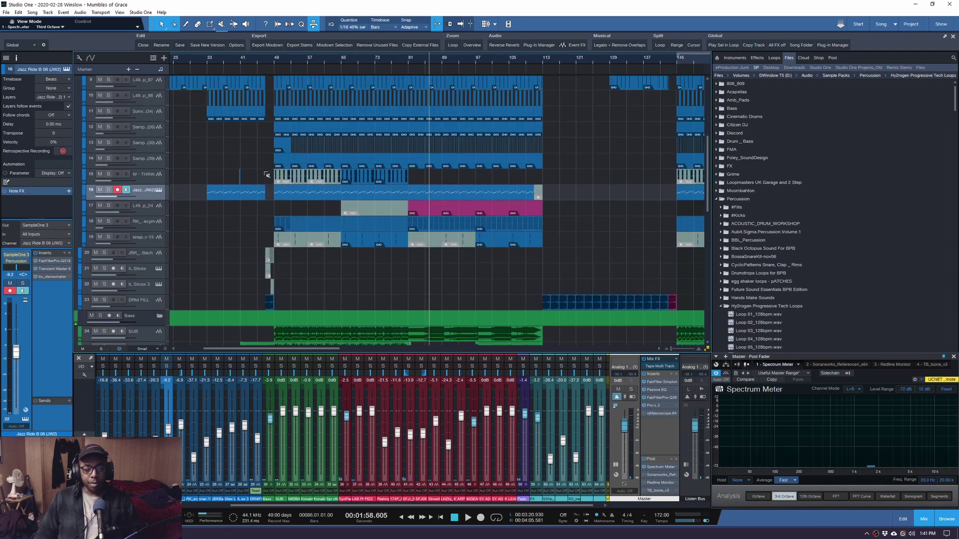
scroll(264, 174, "up", 6)
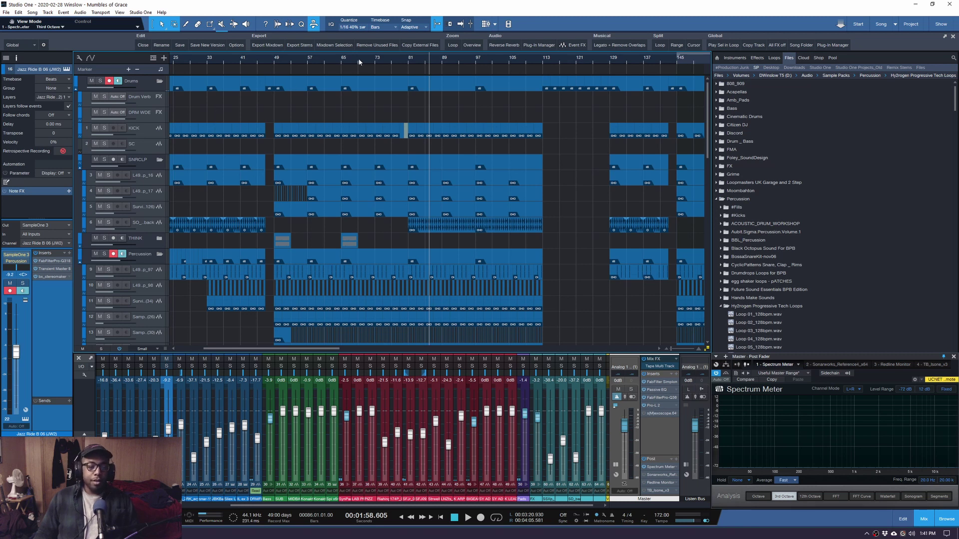
scroll(360, 60, "down", 3)
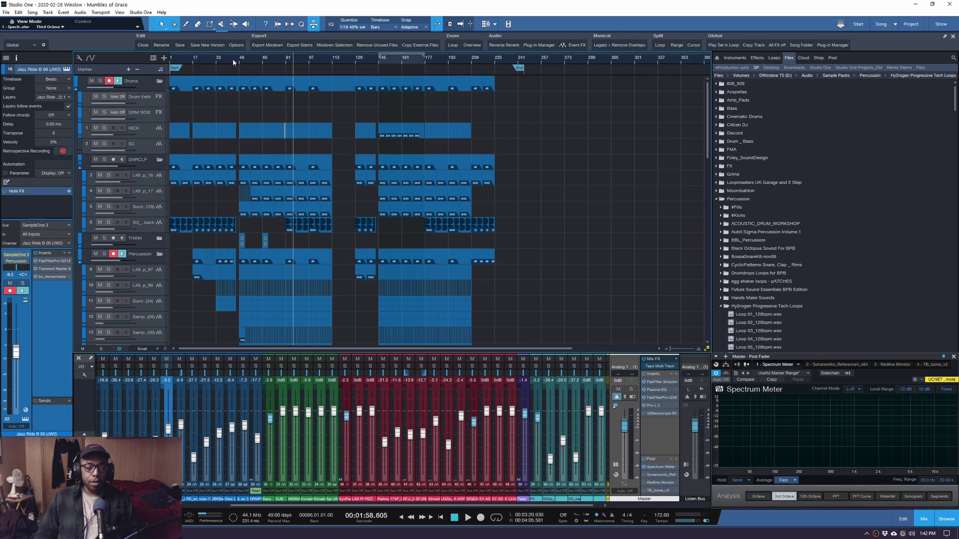
scroll(232, 59, "up", 2)
left_click(100, 81)
key("shift+w")
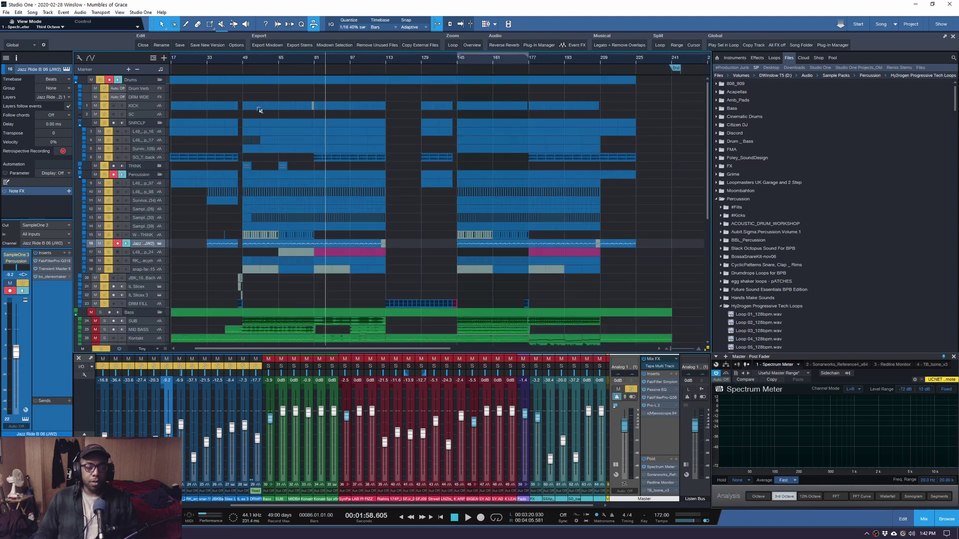
Play the soloed drums from bar 49, with the track list shown at compact height, and stop playback
key("shift+e")
scroll(227, 84, "up", 4)
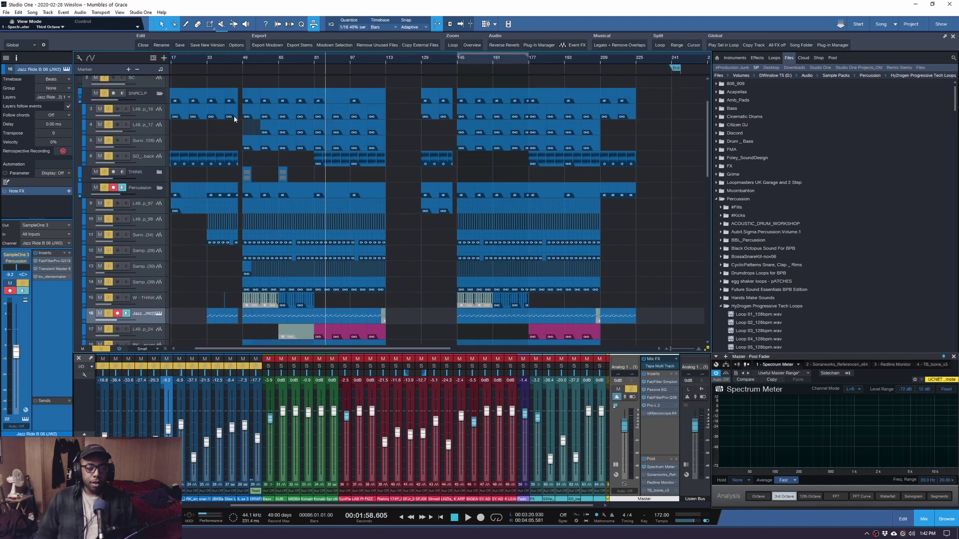
scroll(239, 59, "up", 3)
scroll(243, 63, "up", 2)
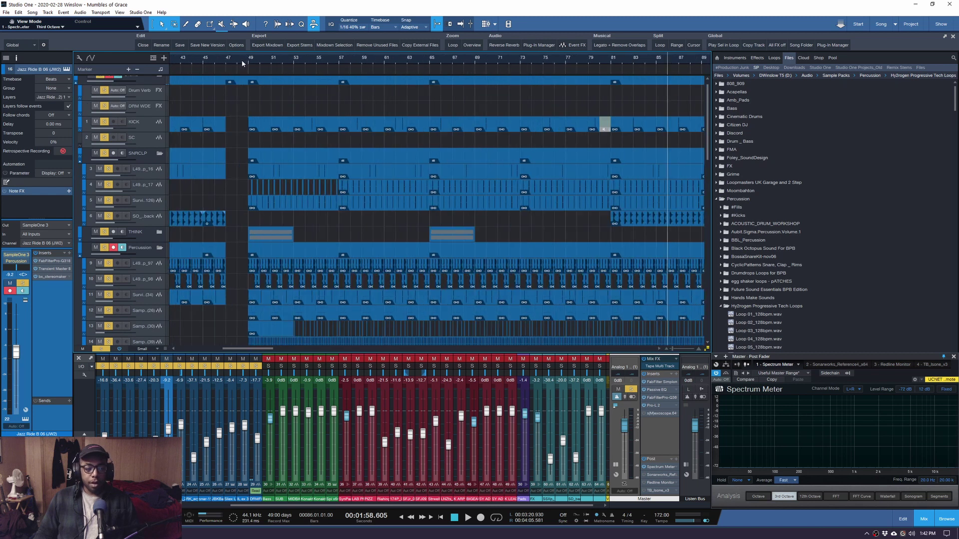
key("shift+e")
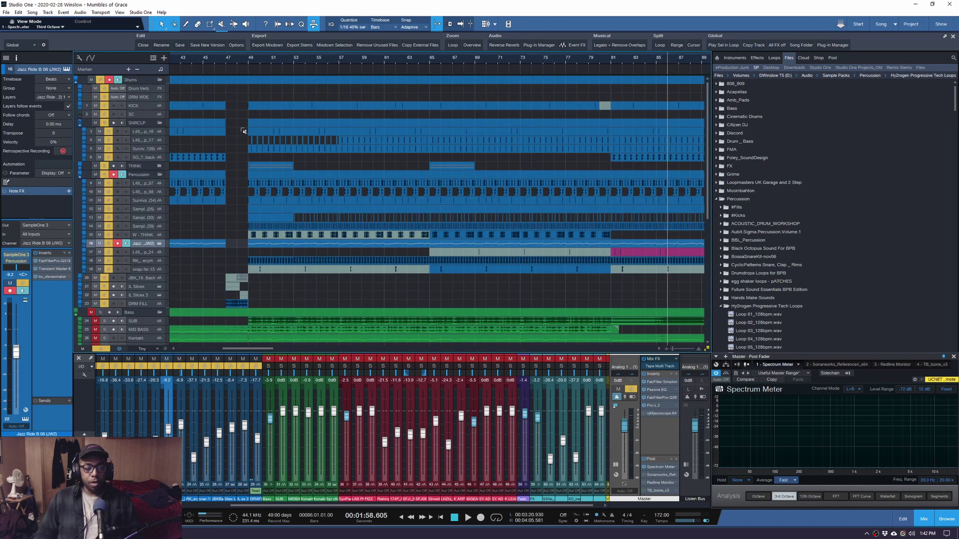
left_click(248, 63)
scroll(250, 61, "down", 1)
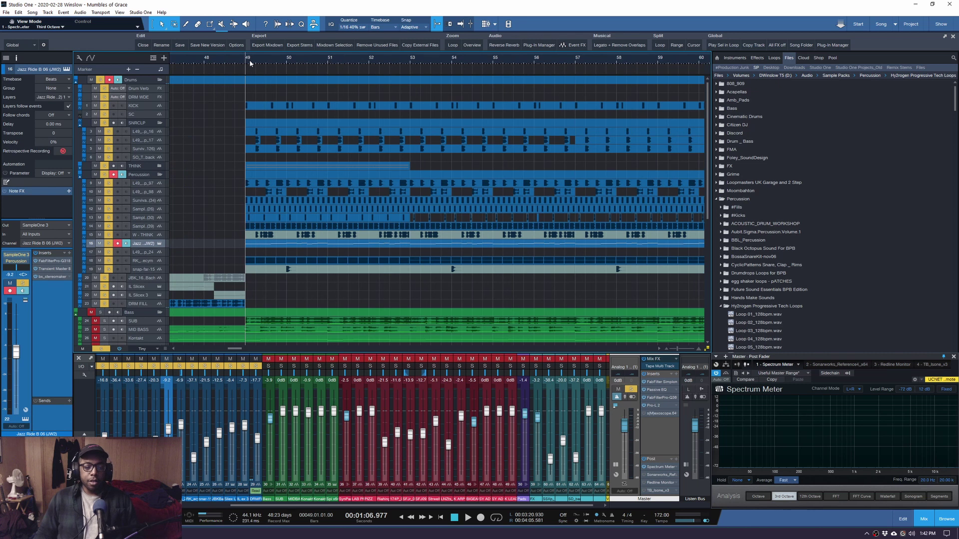
scroll(250, 61, "down", 1)
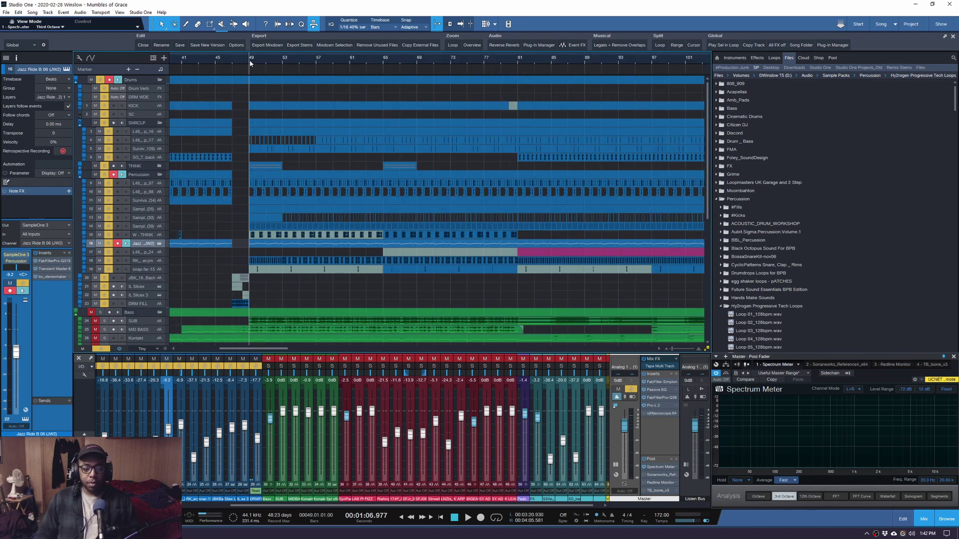
key("space")
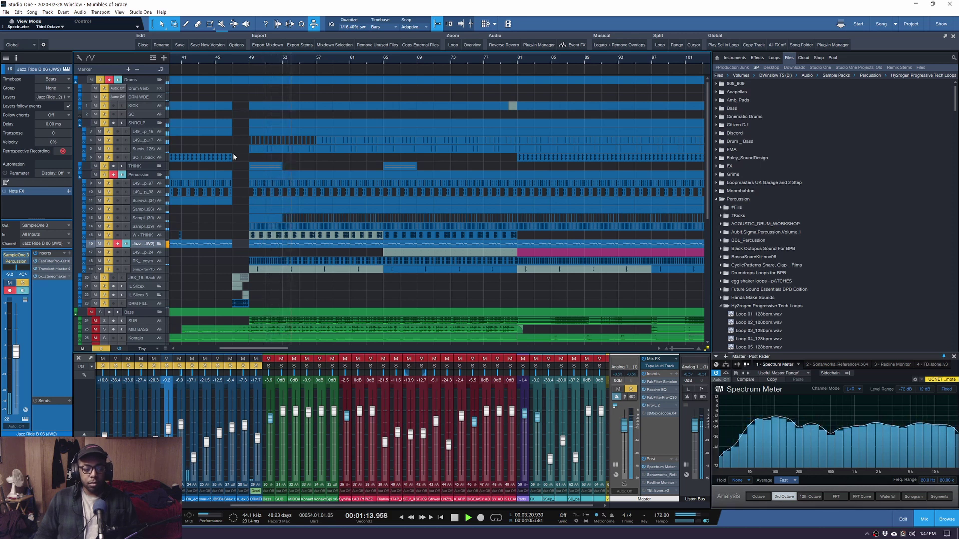
key("space")
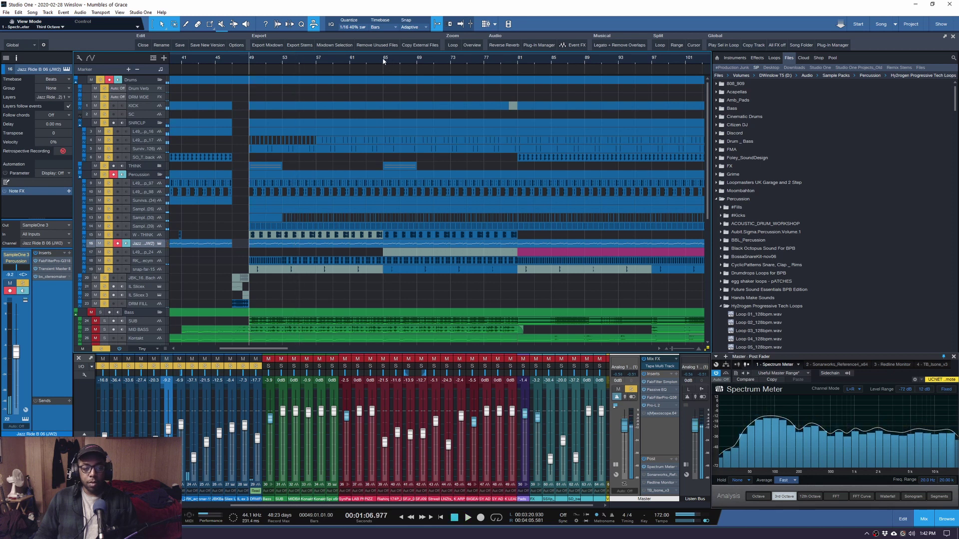
Audition the soloed drums from bar 65 and again from bar 81, stopping playback after each passage
left_click(383, 61)
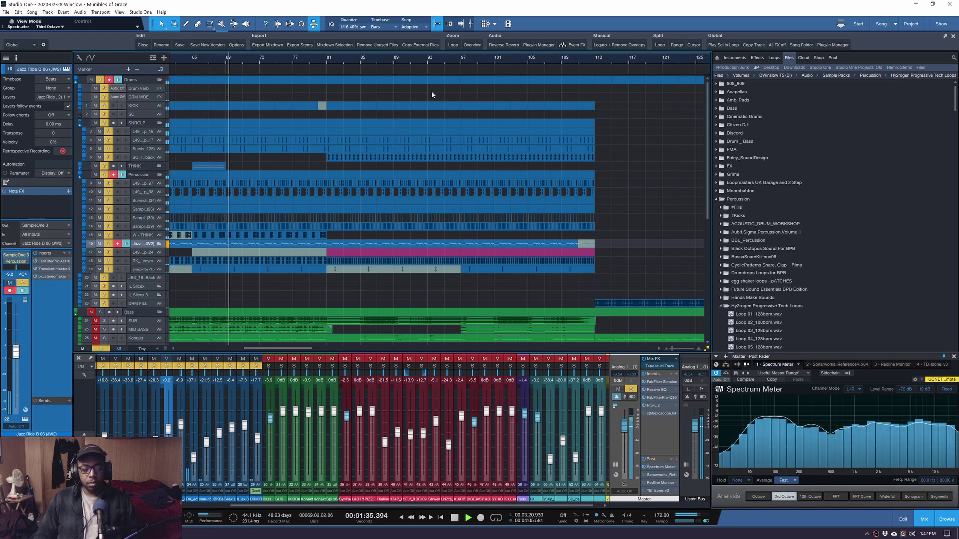
key("space")
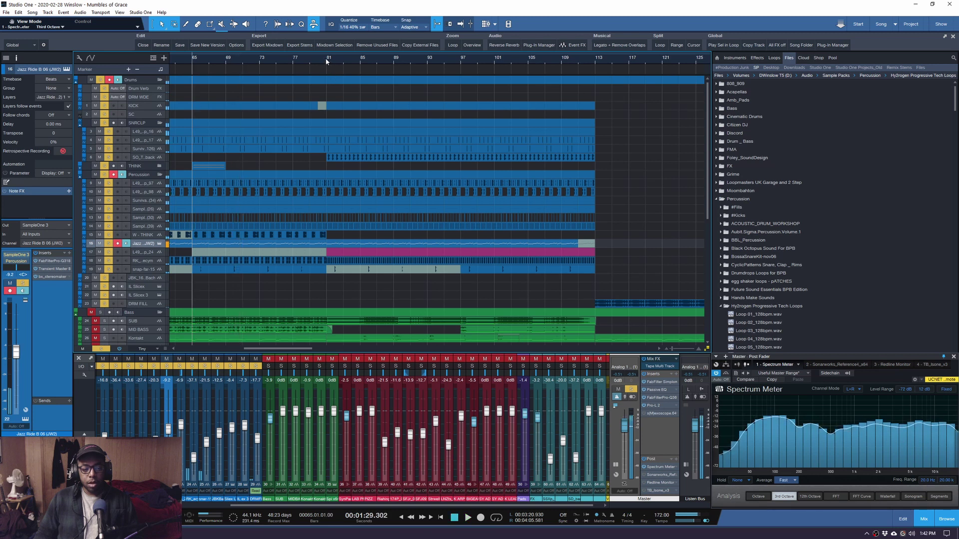
left_click(325, 61)
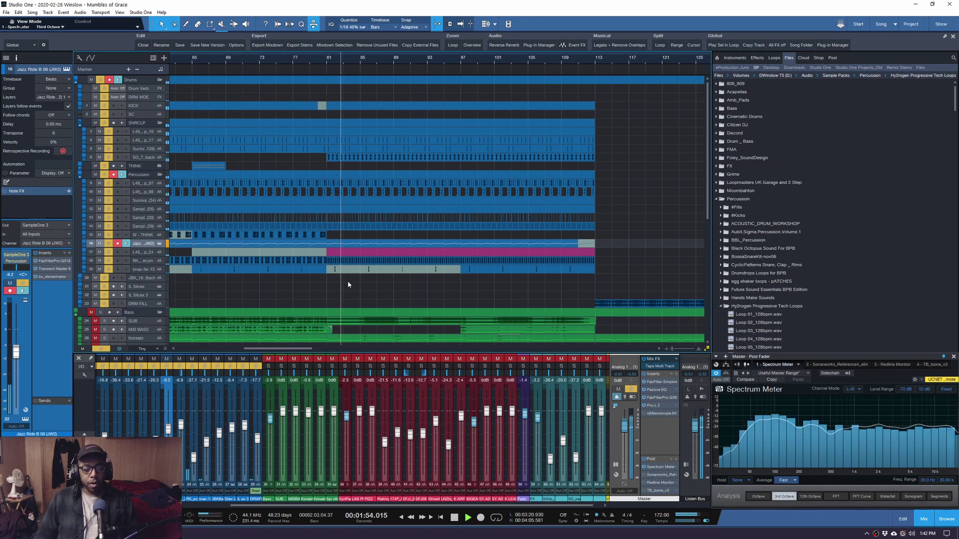
scroll(417, 58, "down", 3)
scroll(418, 58, "down", 3)
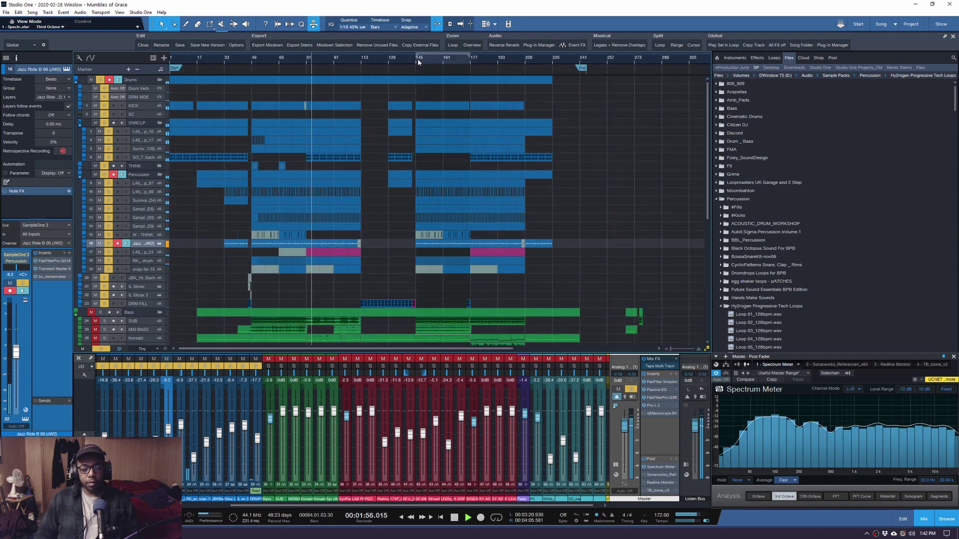
key("space")
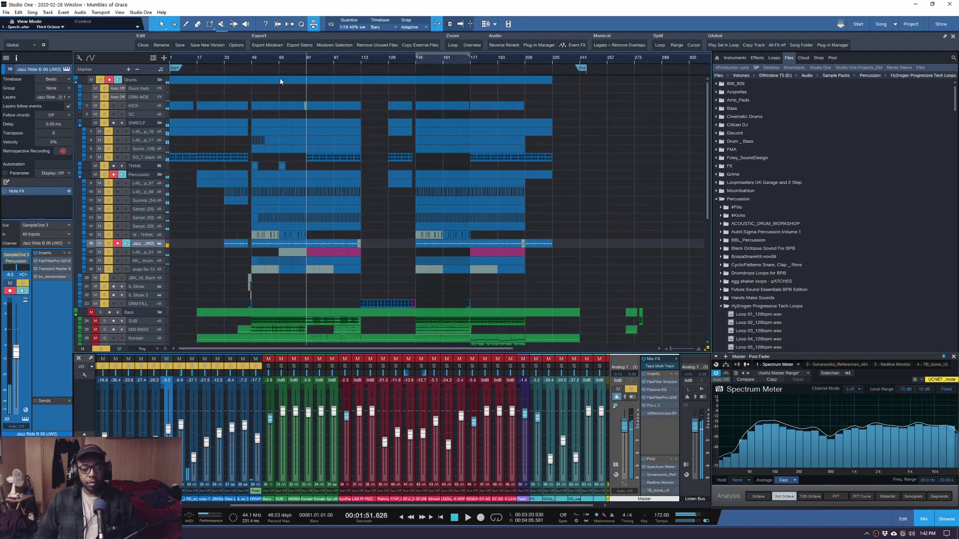
Place the playhead at bar 49 and set a one-bar loop range from bar 49 to bar 50
scroll(248, 57, "up", 5)
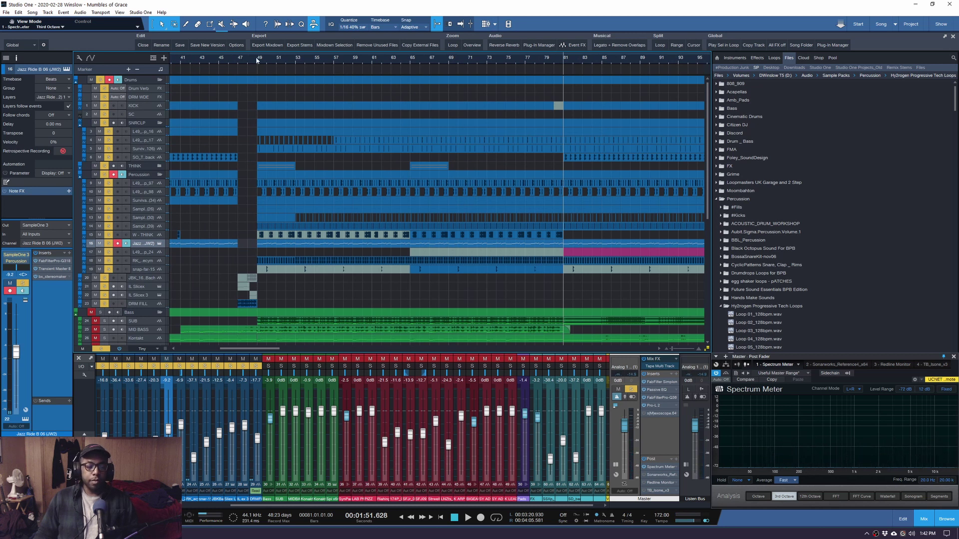
scroll(260, 60, "up", 1)
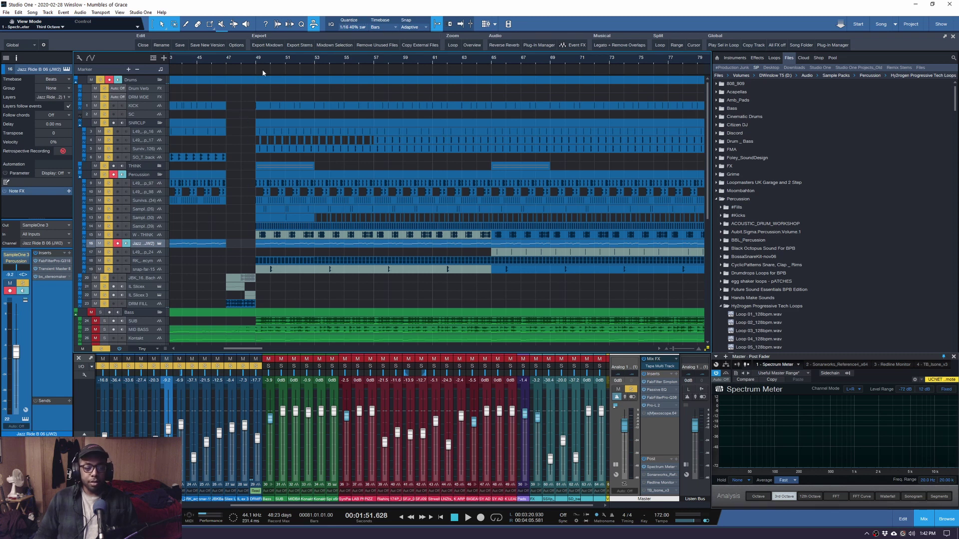
left_click(254, 59)
scroll(259, 59, "up", 1)
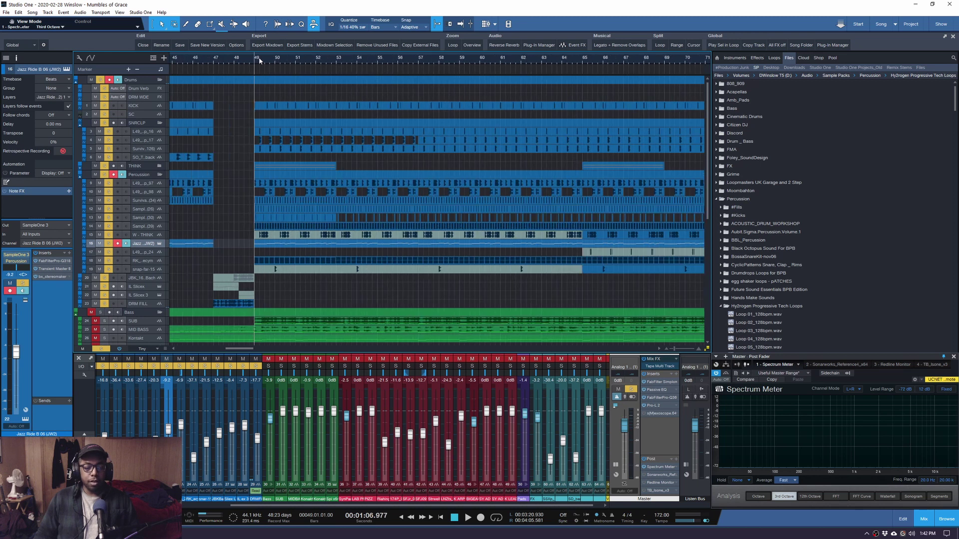
scroll(259, 60, "up", 1)
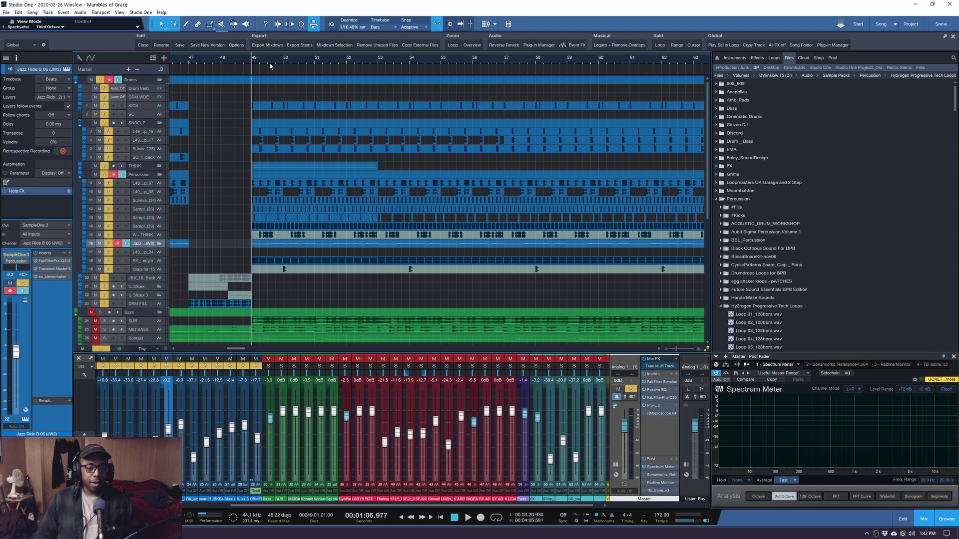
scroll(260, 61, "up", 1)
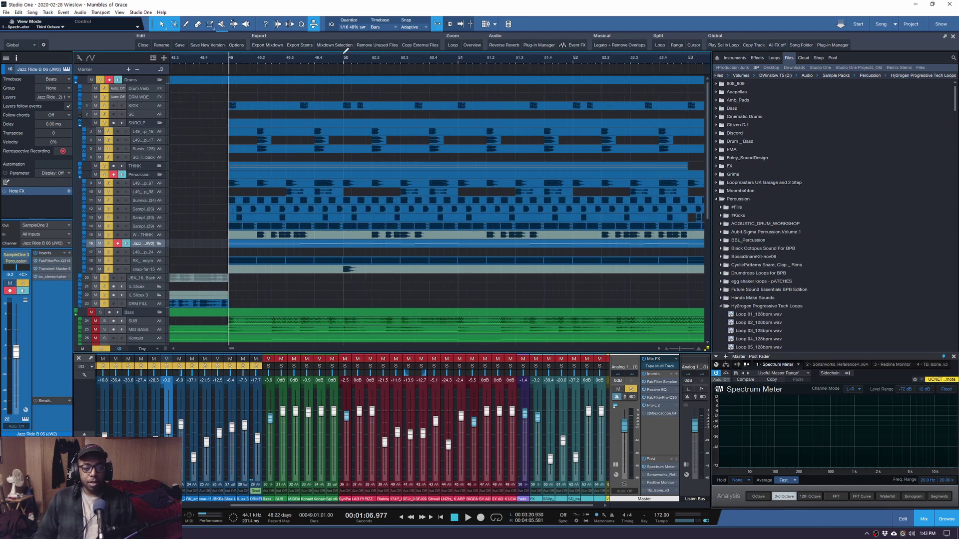
left_click_drag(344, 52, 260, 58)
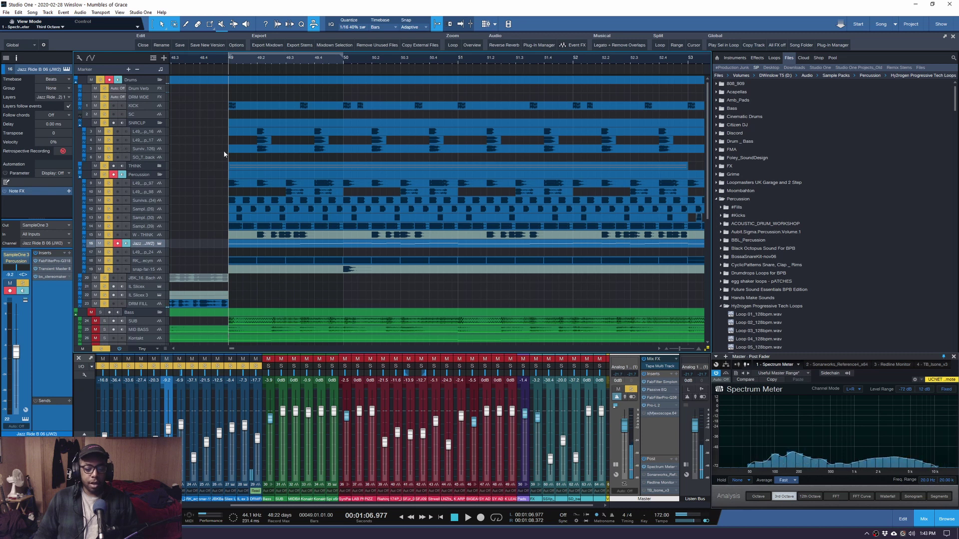
Set Dust to 0% in the iZotope Vinyl insert on the DRM FILL channel and close the plug-in window
left_click(253, 456)
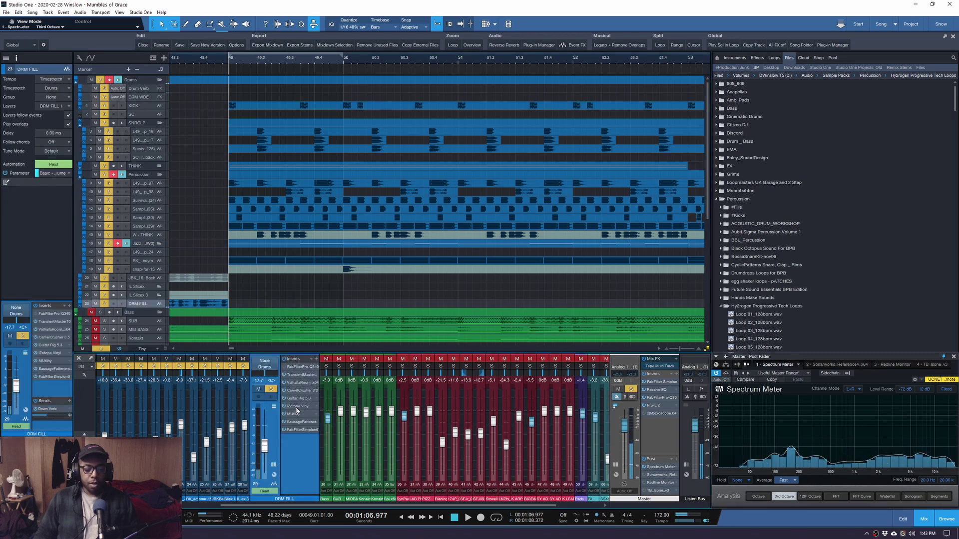
double_click(299, 406)
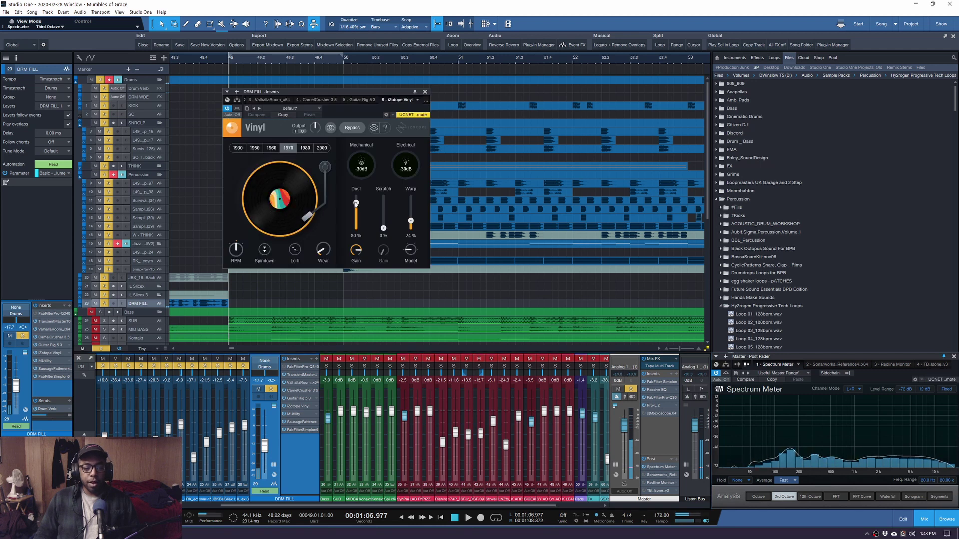
left_click_drag(356, 202, 355, 228)
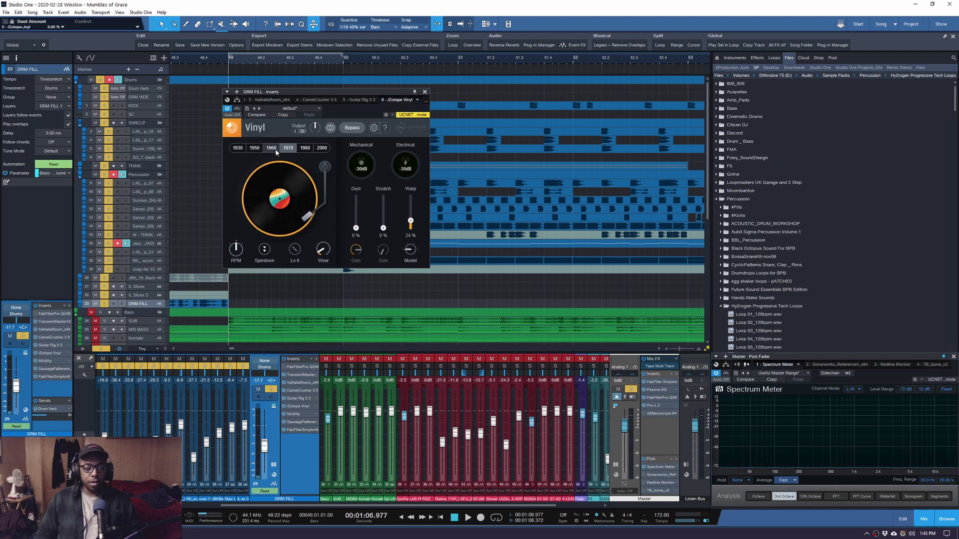
left_click(424, 92)
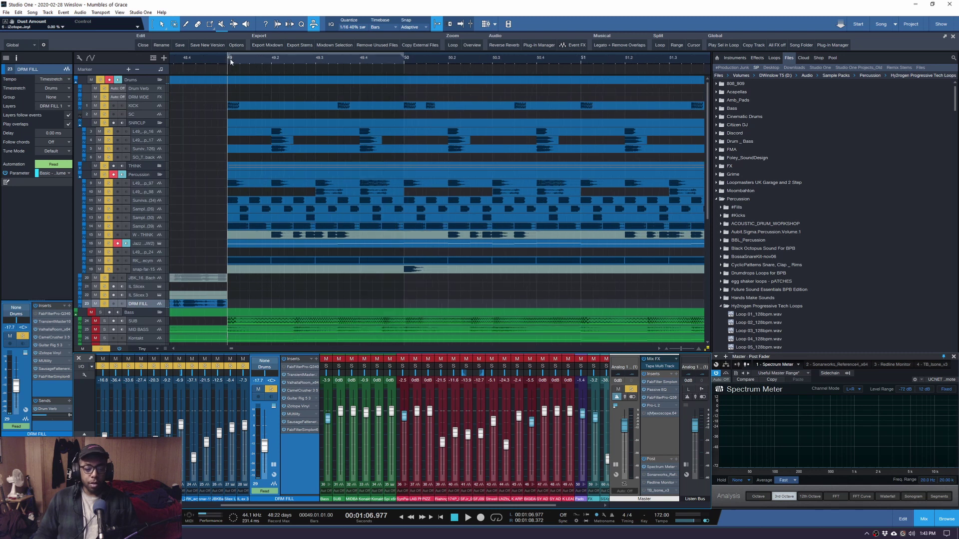
Enable looping for the bar 49 range, play the soloed drums within it and stop playback
scroll(231, 61, "up", 1)
key("space")
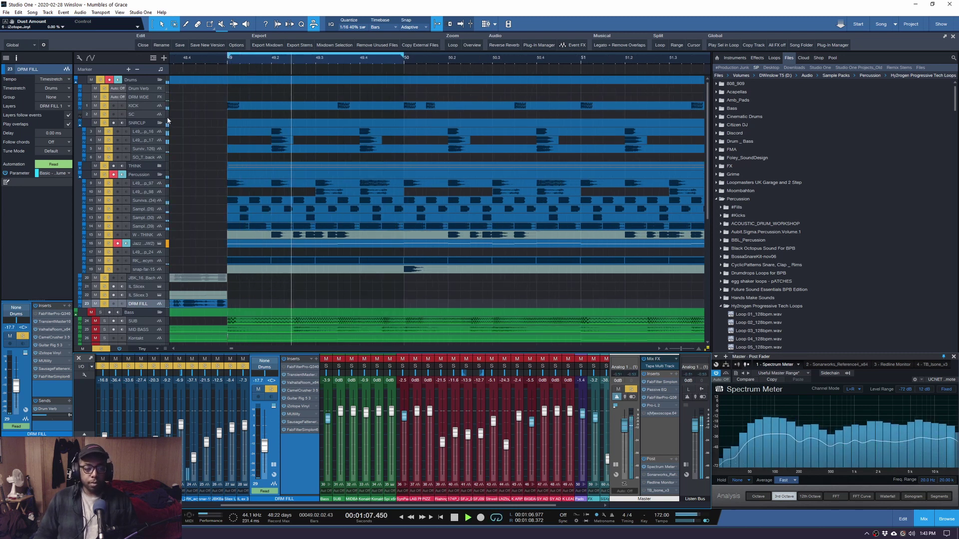
key("space")
Solo the KICK track exclusively among the drum tracks
left_click(104, 107, "alt")
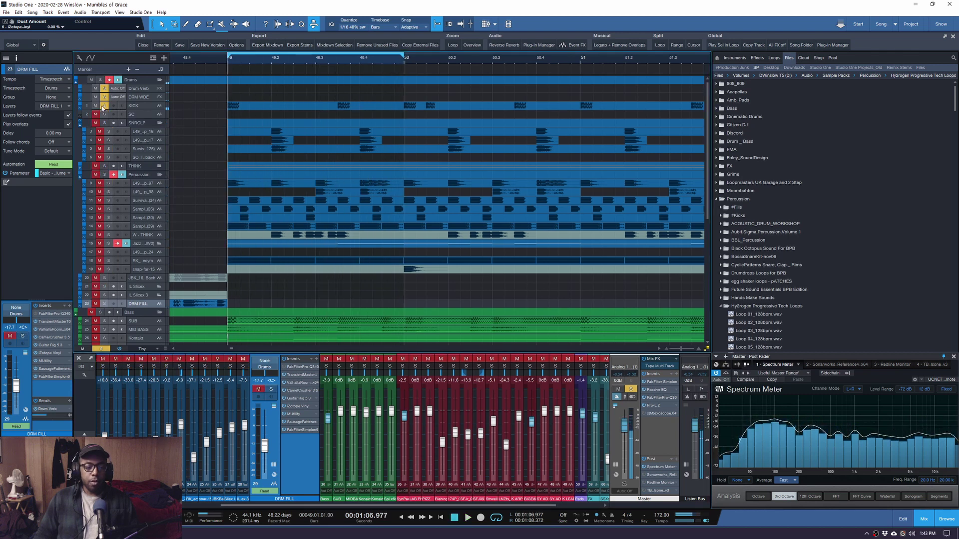
Play the soloed kick in the loop, merge the KICK track's events from bar 49 onward into one part, and stop playback
key("space")
left_click(152, 108)
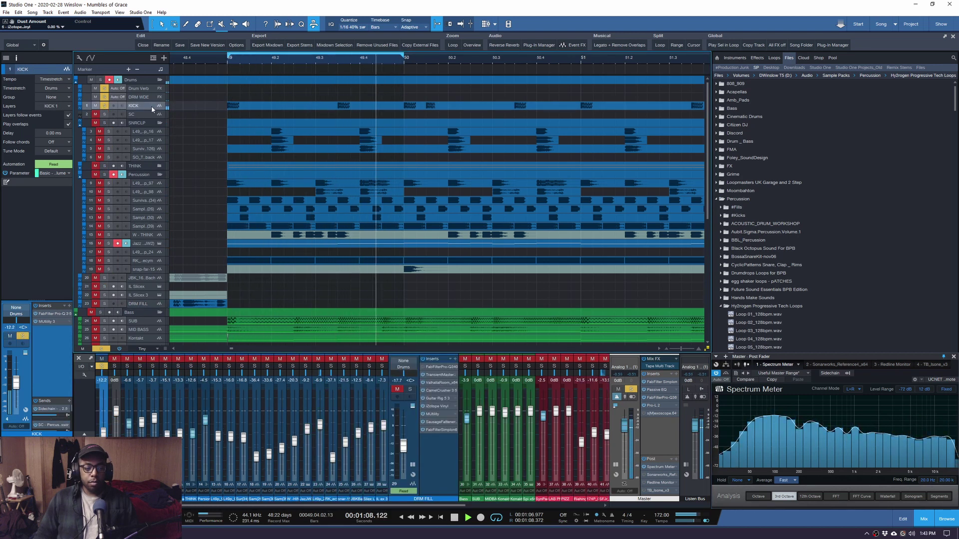
left_click_drag(530, 102, 213, 107)
right_click(219, 105)
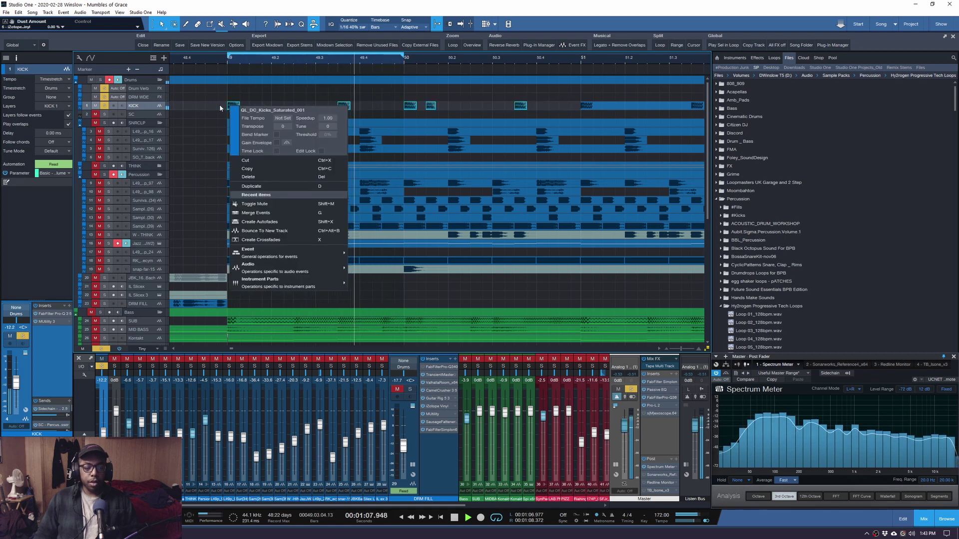
key("g")
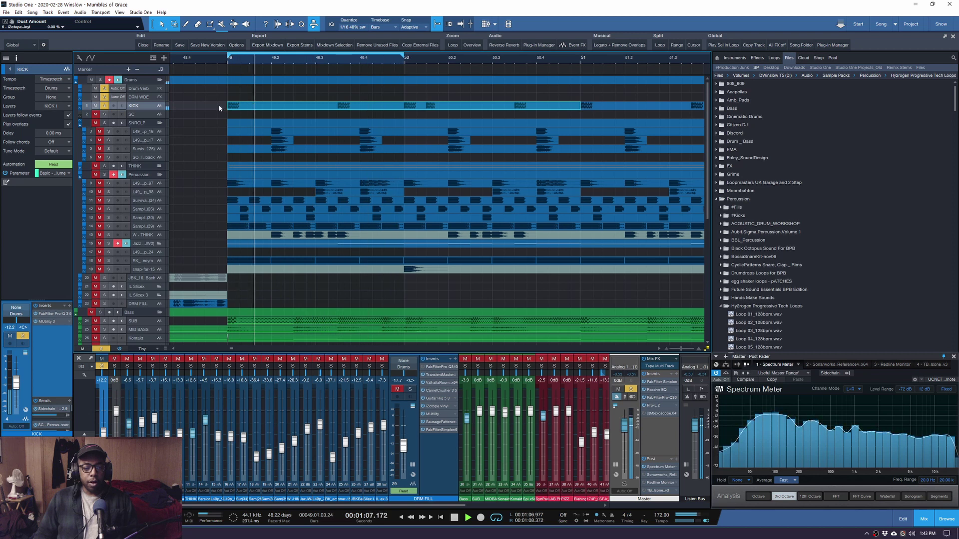
key("space")
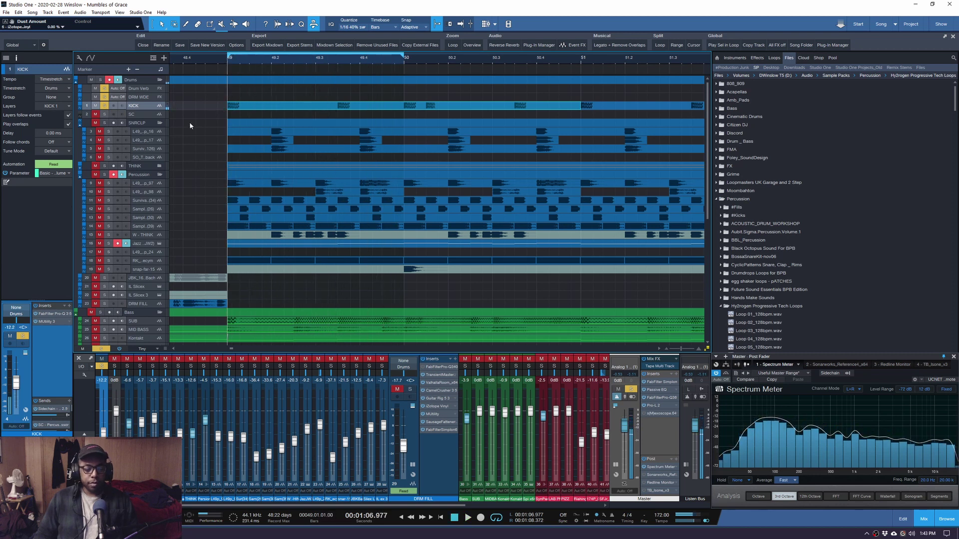
Solo the whole SNRCLP folder instead of the kick and enlarge the height of its four tracks
left_click(108, 132)
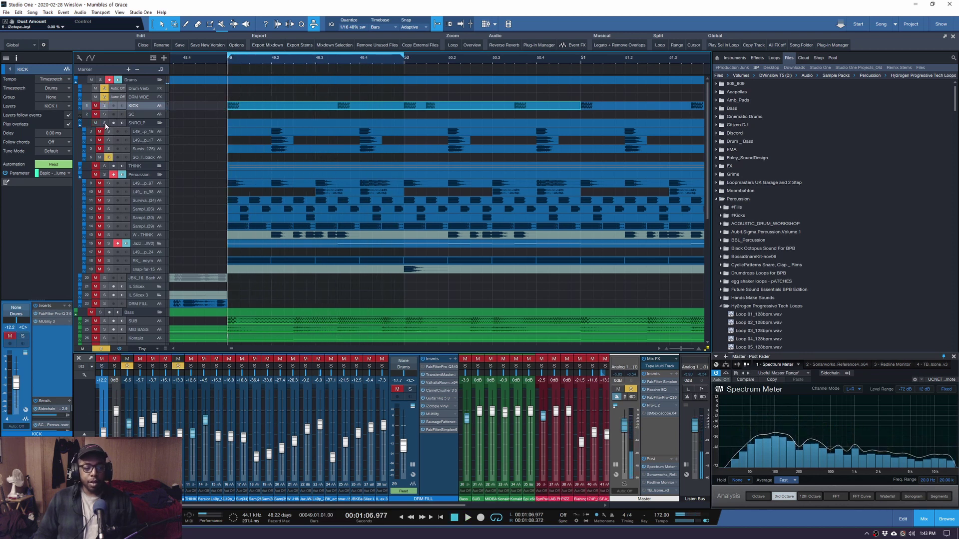
left_click(105, 123)
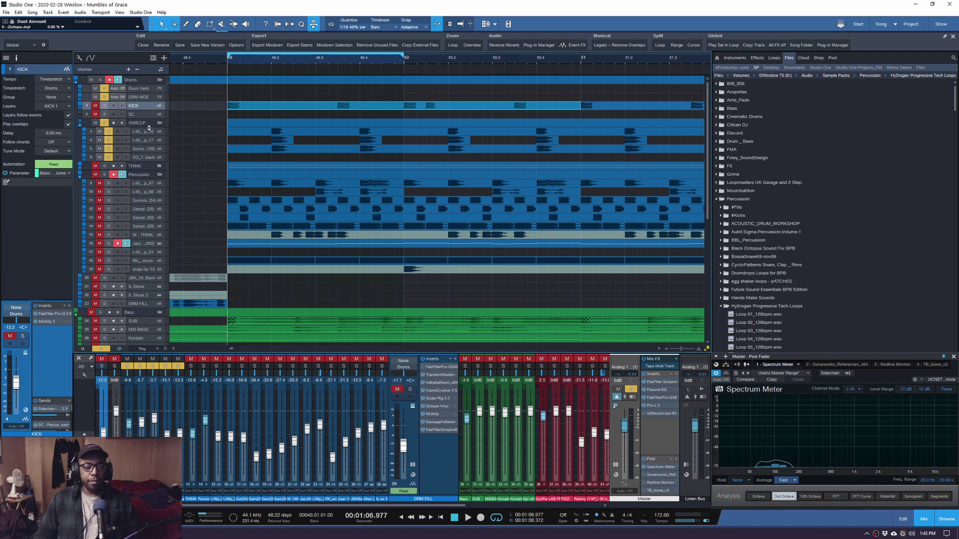
left_click(145, 157)
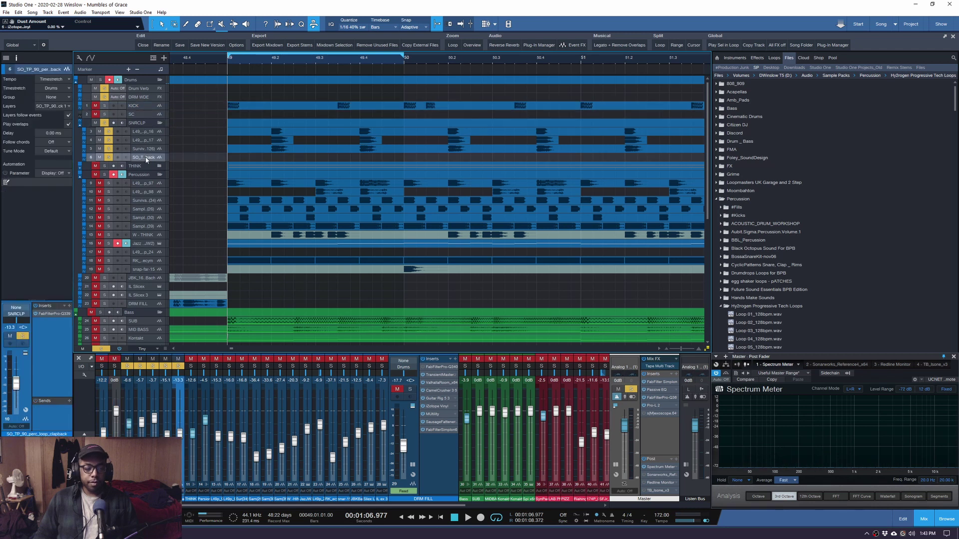
left_click(146, 124)
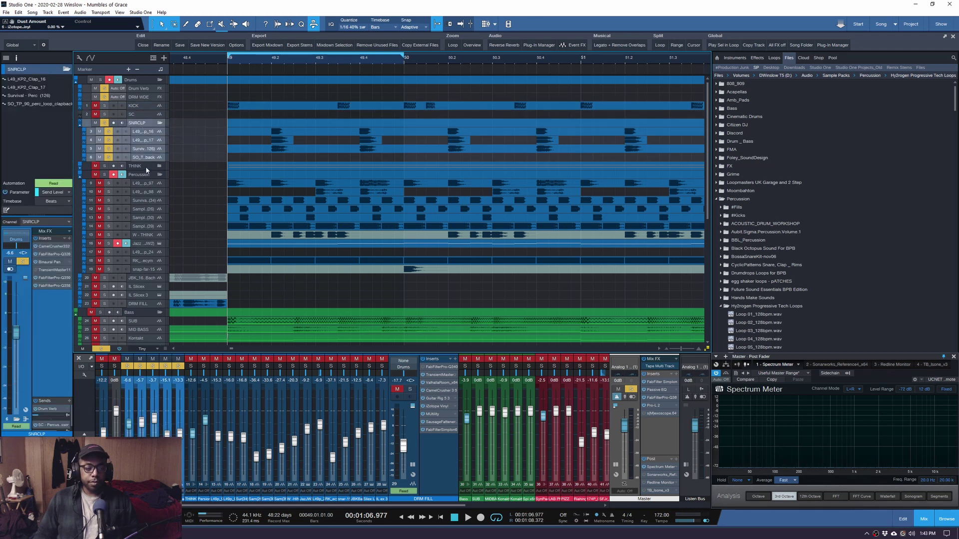
left_click_drag(147, 162, 147, 187)
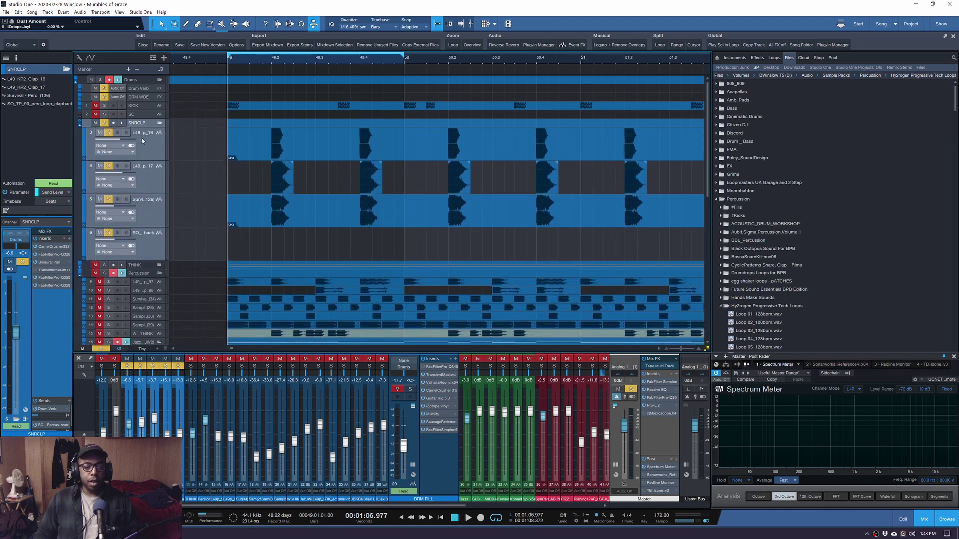
Loop the SNRCLP layers, audition Clap_16, Clap_17 and the Survival perc track one by one in solo, and solo the whole folder again
left_click(197, 145)
key("space")
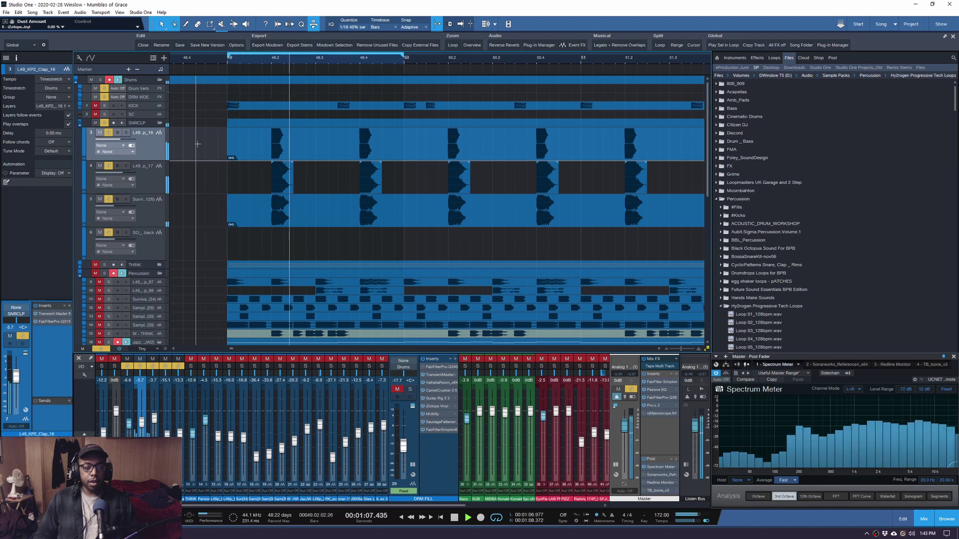
left_click(108, 133, "ctrl")
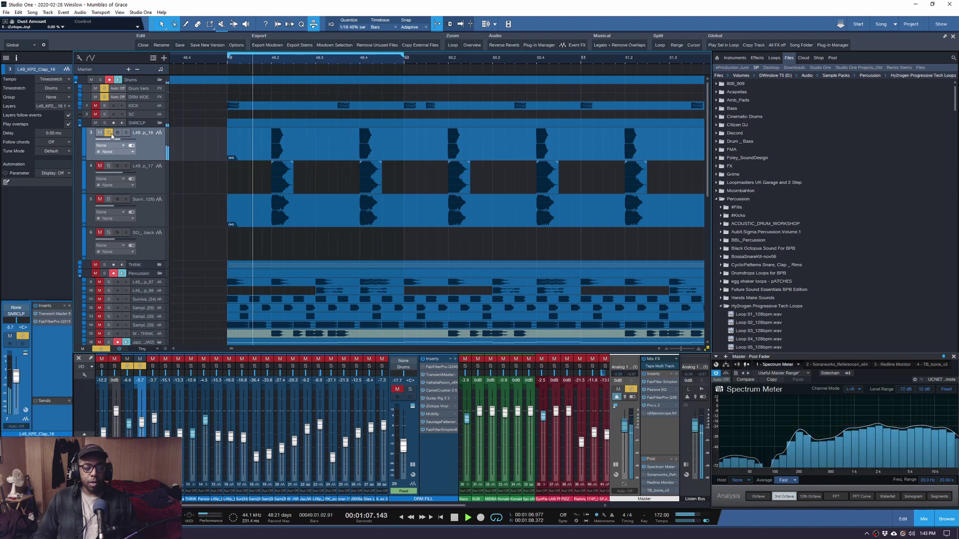
left_click(108, 166)
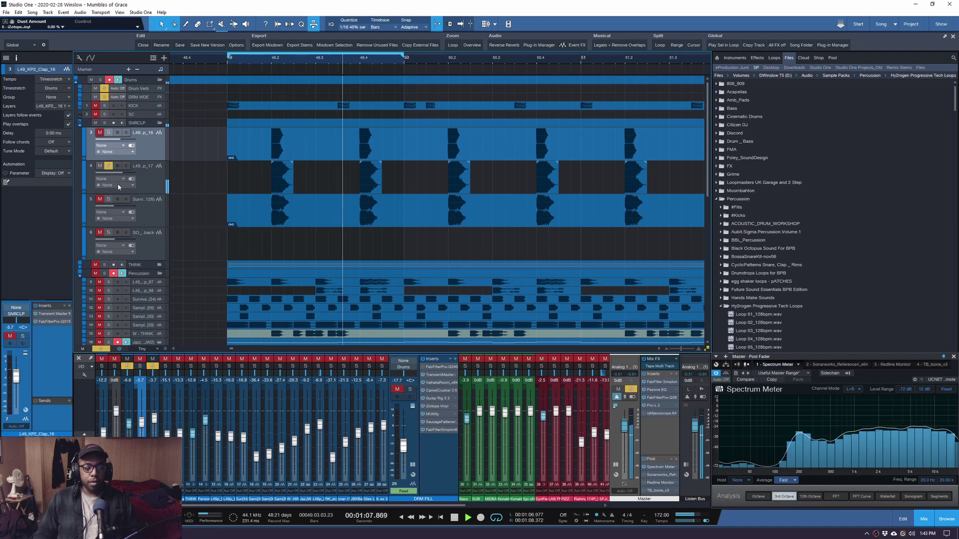
left_click(109, 199, "ctrl")
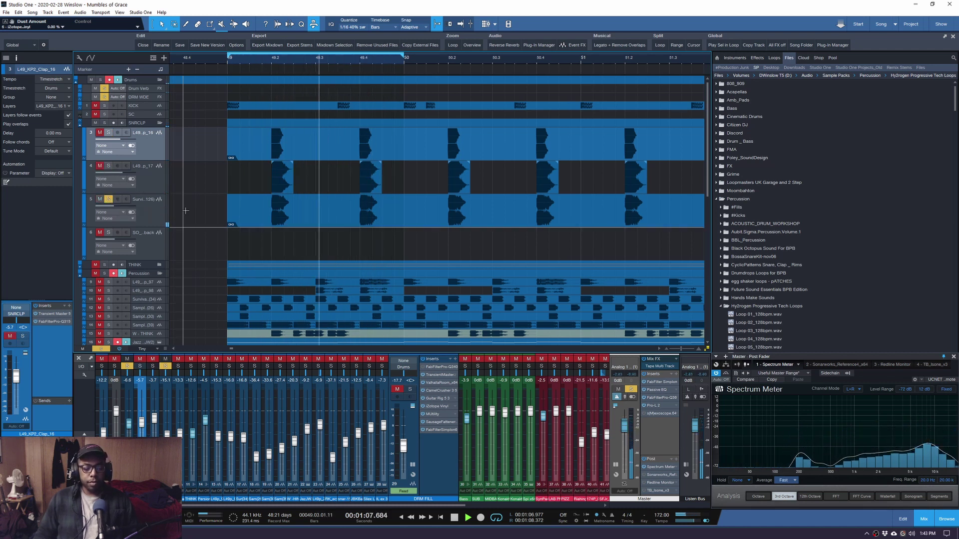
left_click(104, 122)
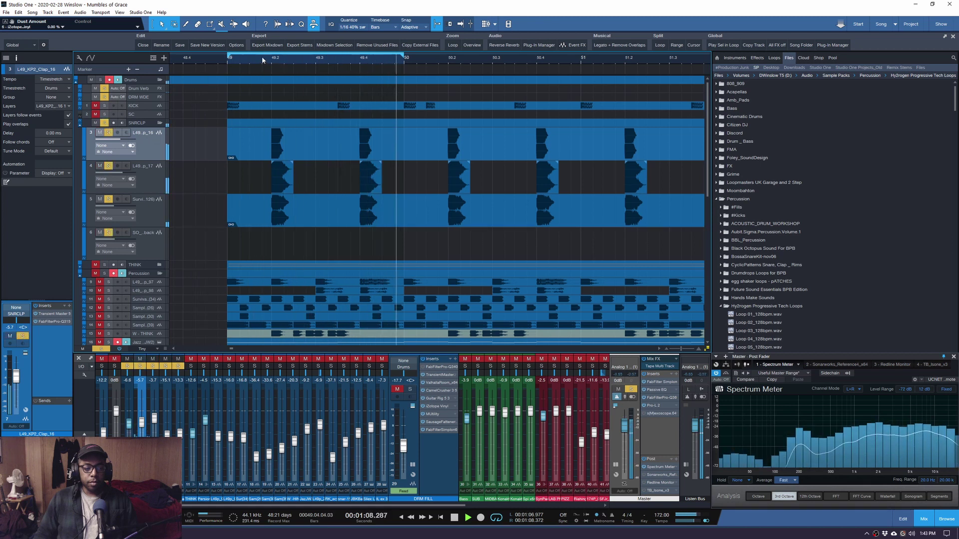
Stop the loop and play the soloed SNRCLP layers from bar 43
scroll(262, 60, "down", 3)
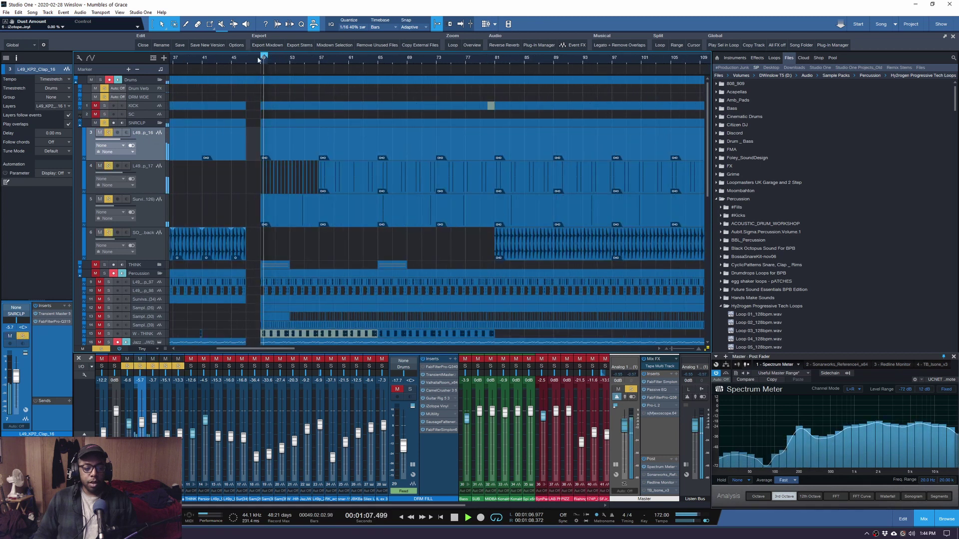
scroll(258, 60, "up", 3)
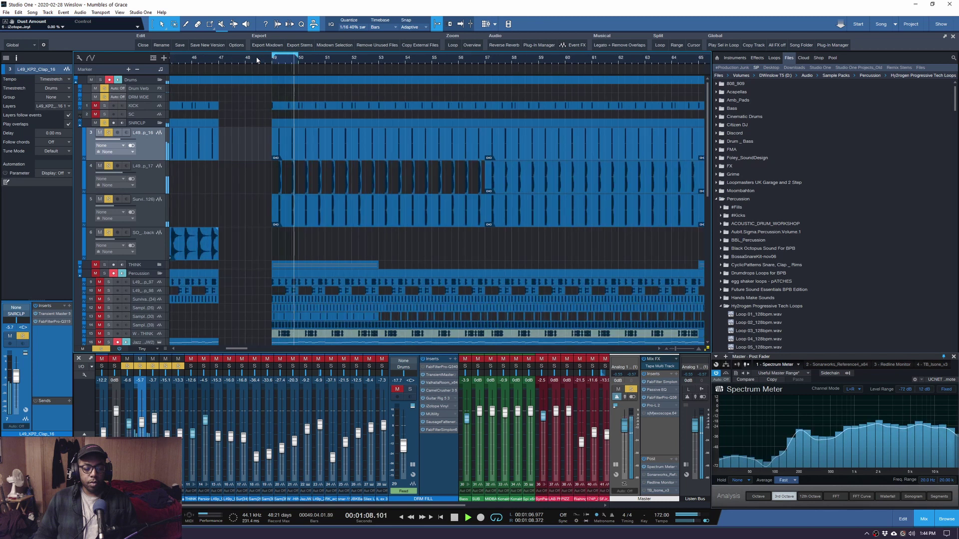
scroll(257, 59, "down", 1)
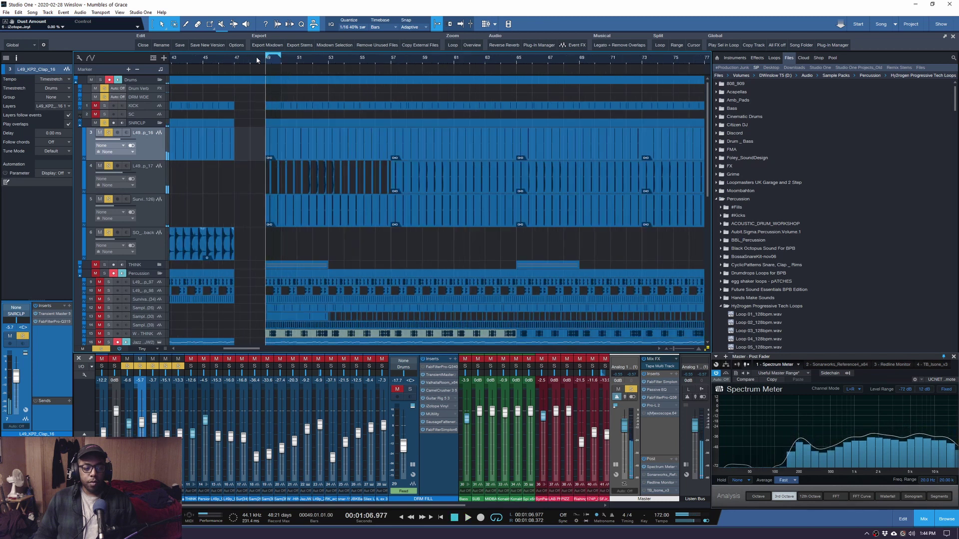
scroll(257, 60, "down", 1)
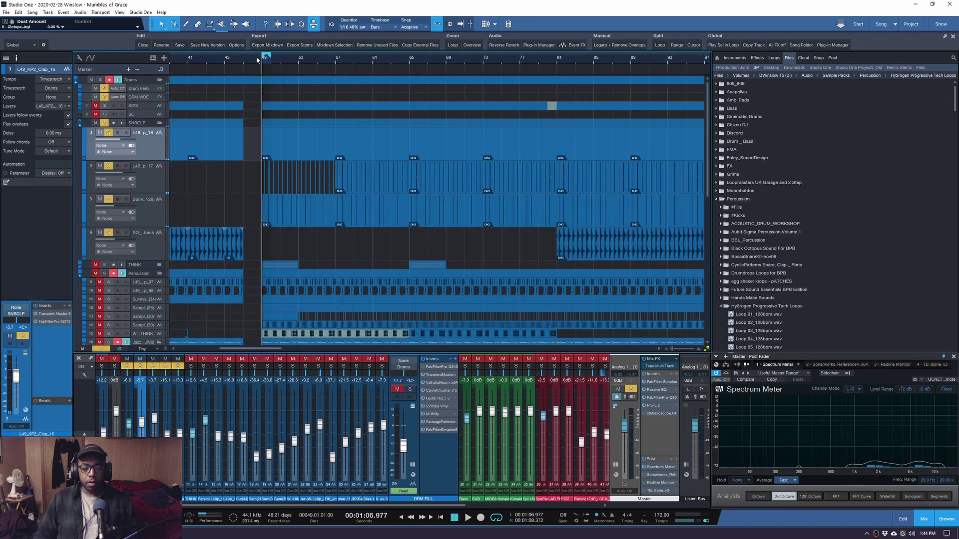
left_click(206, 59)
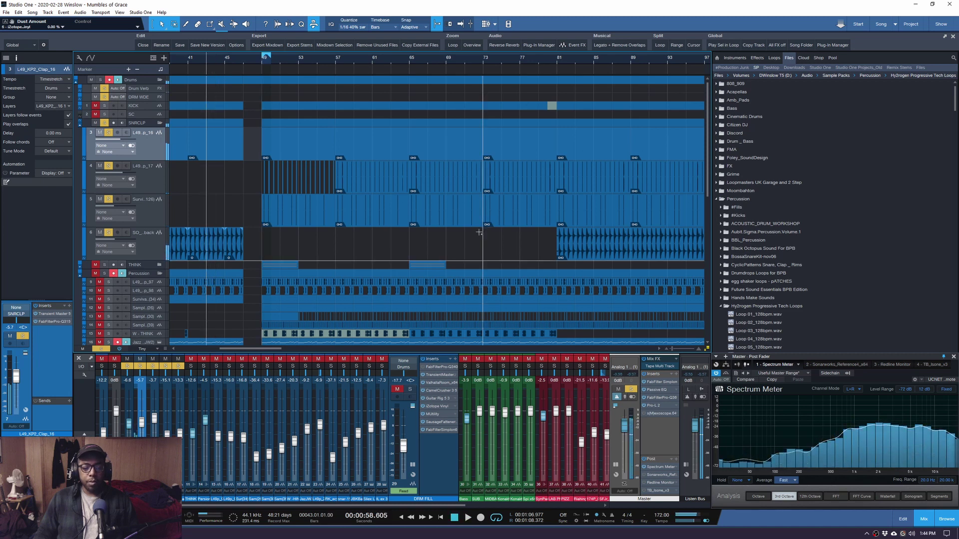
scroll(370, 72, "right", 2)
key("space")
Play the SNRCLP layers from bar 81, comparing them without and with the SO_TP_90 clapback perc loop soloed, and stop playback
left_click(512, 63)
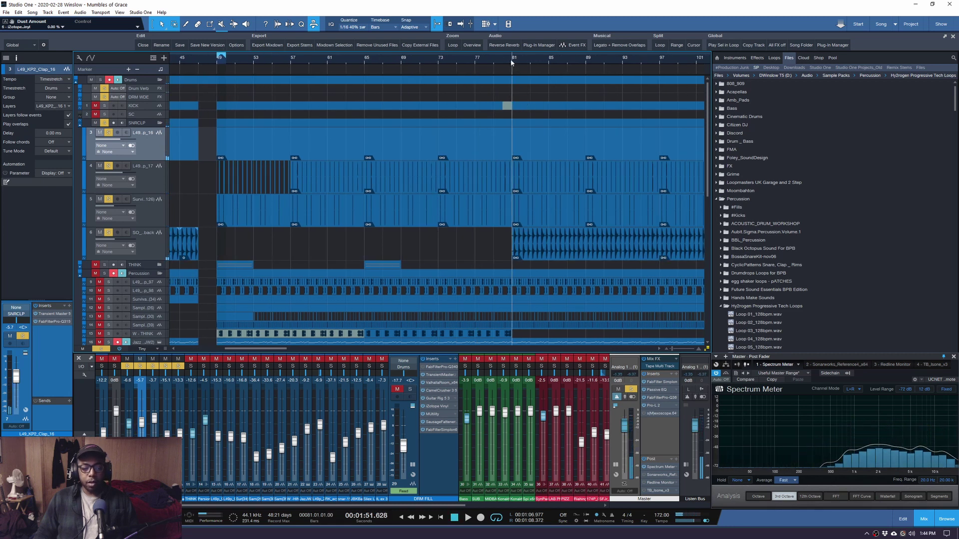
key("space")
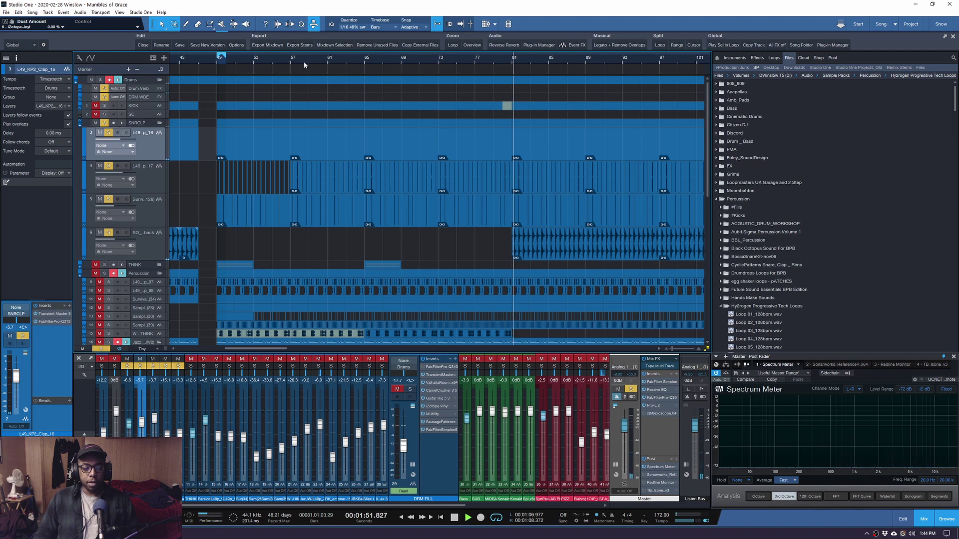
scroll(343, 59, "down", 3)
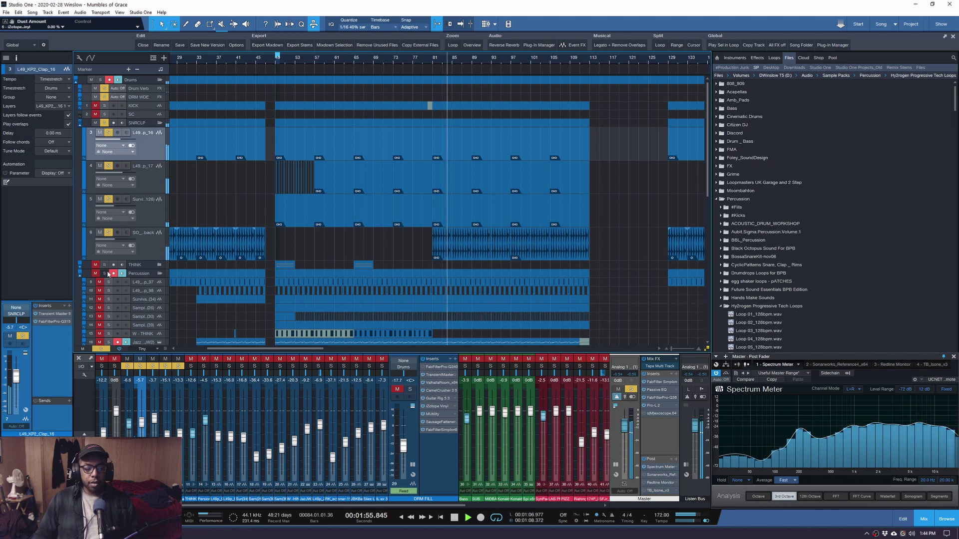
left_click(109, 232)
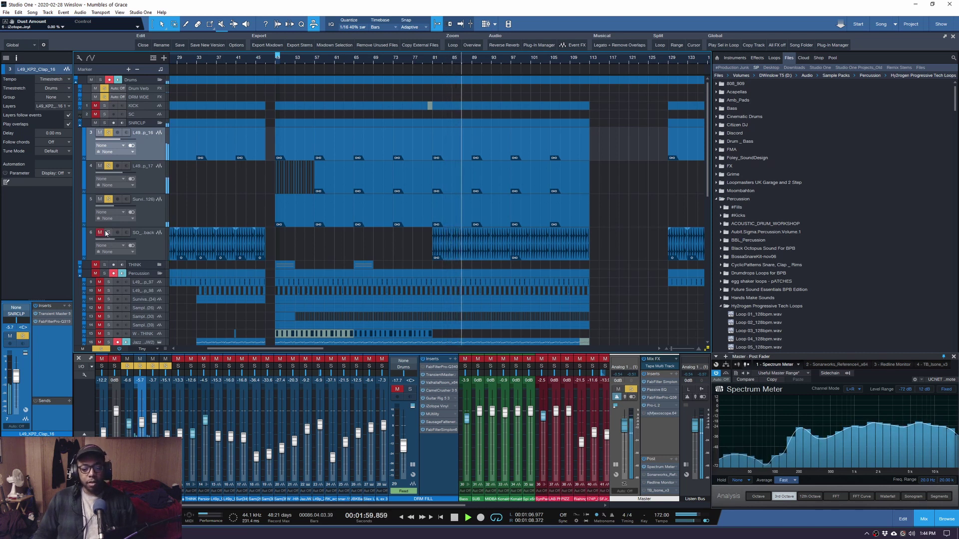
left_click(108, 233)
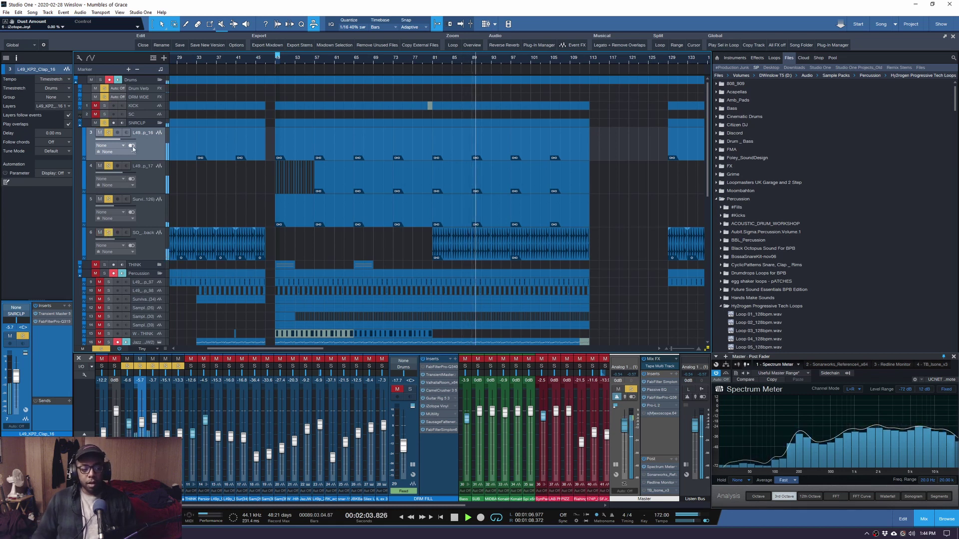
key("space")
Enlarge the SNRCLP channel's sends area, inspect the Pro EQ and LittlePlate inserts on its Drum Verb send, and close the plug-in window
left_click(128, 123)
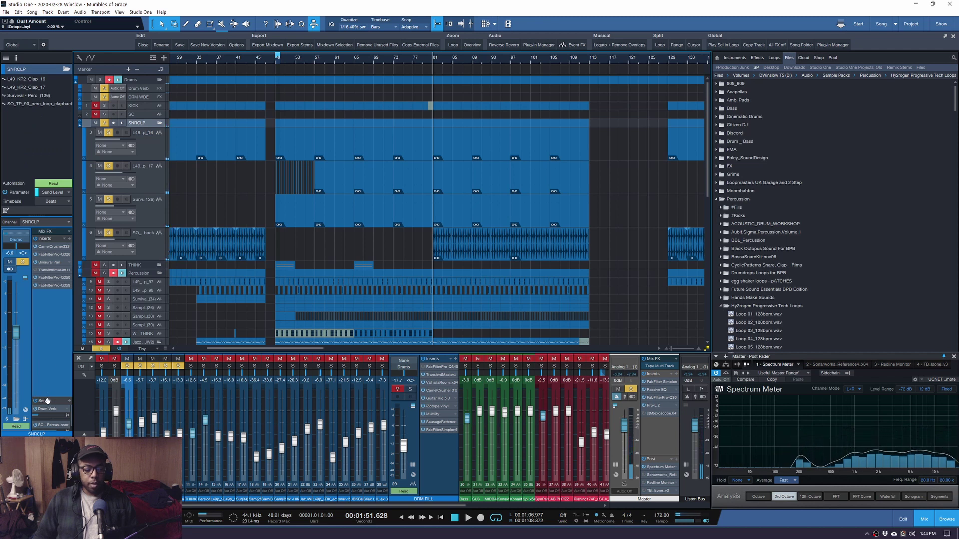
left_click_drag(48, 401, 46, 350)
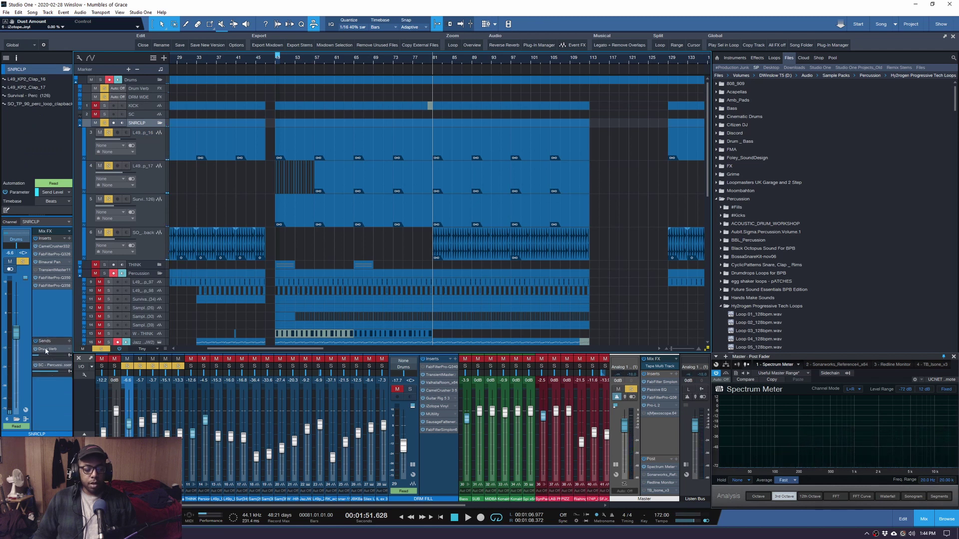
left_click(45, 350)
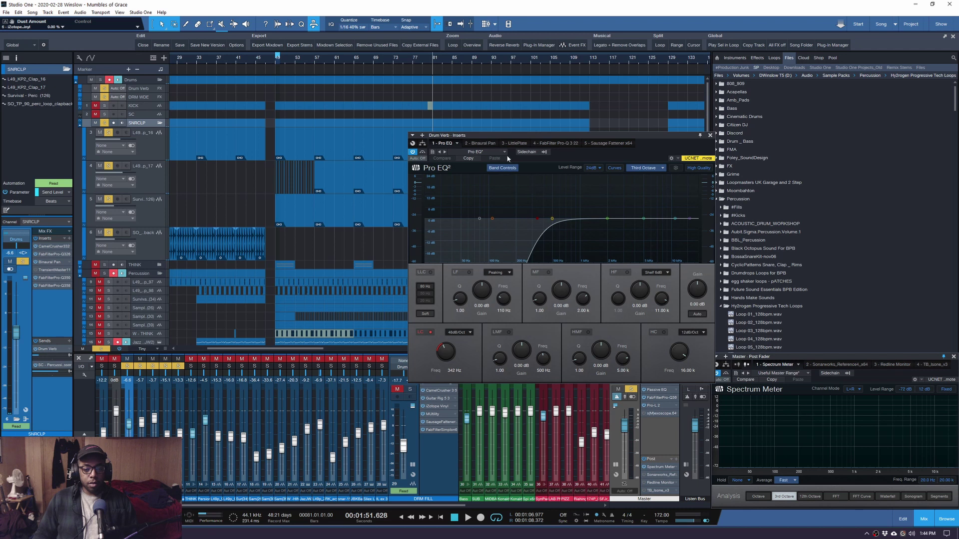
left_click(519, 144)
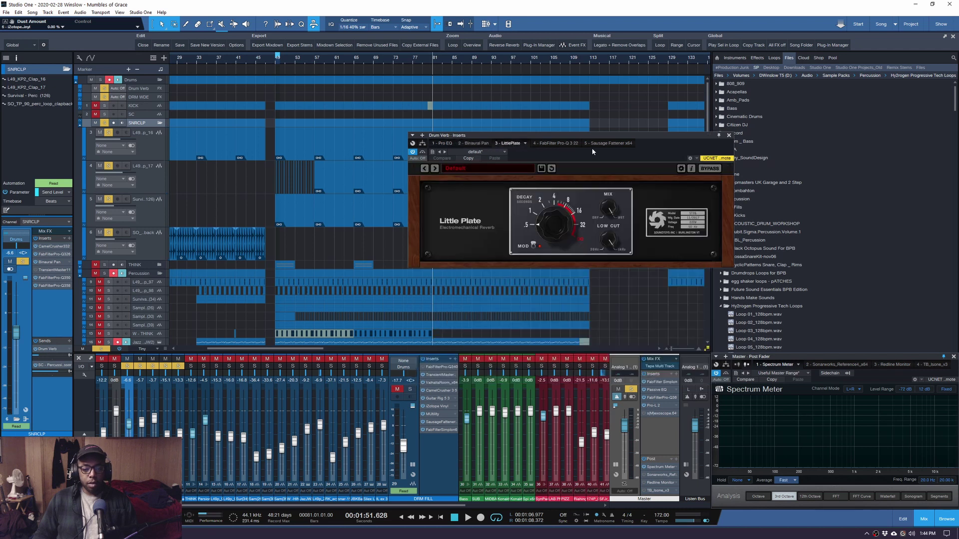
left_click(729, 135)
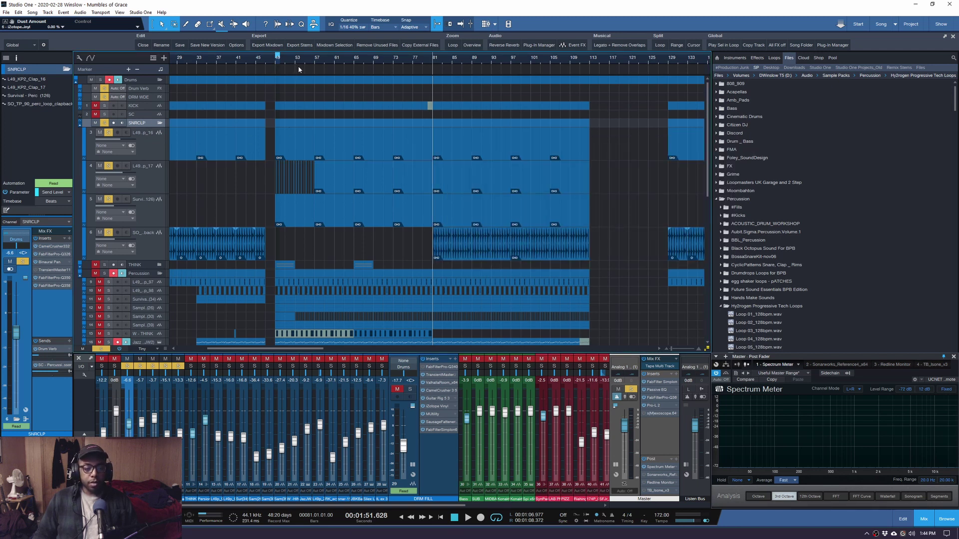
Return the playhead to bar 49, zoom in on the one-bar loop, play the soloed SNRCLP layers and stop playback
left_click(274, 59)
key("e")
key("e")
key("e")
key("e")
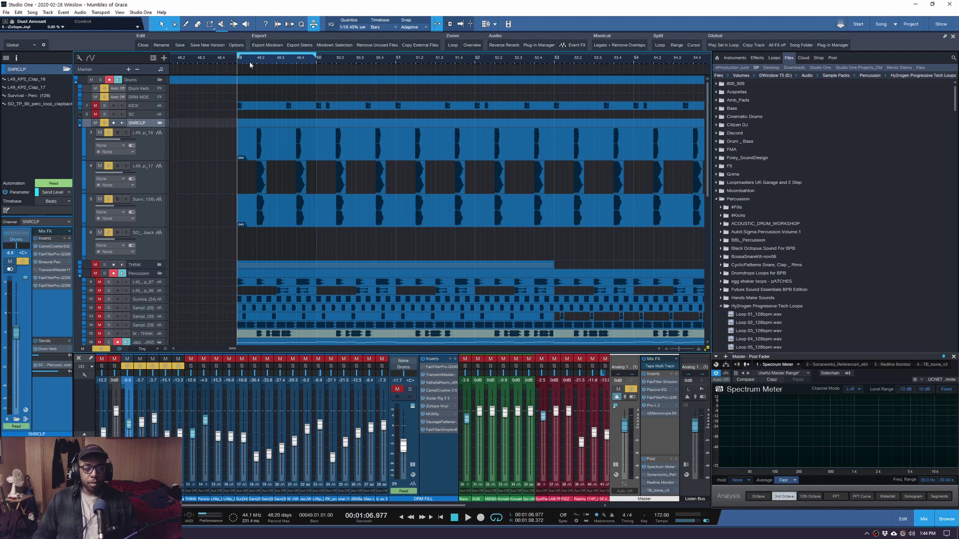
scroll(251, 64, "up", 3)
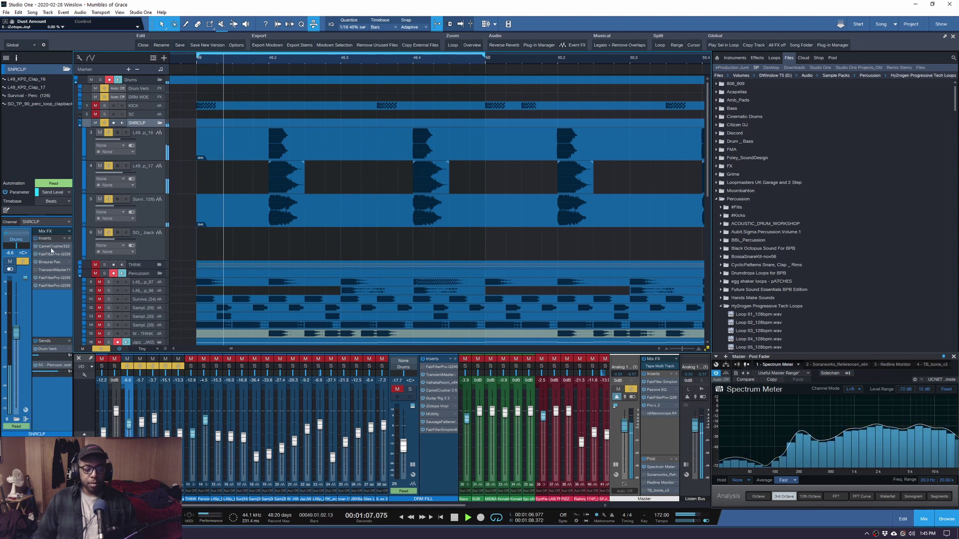
key("space")
Inspect the SNRCLP channel's CamelCrusher, first FabFilter Pro-Q 3, Binaural Pan and second FabFilter Pro-Q 3 inserts in turn
left_click(49, 249)
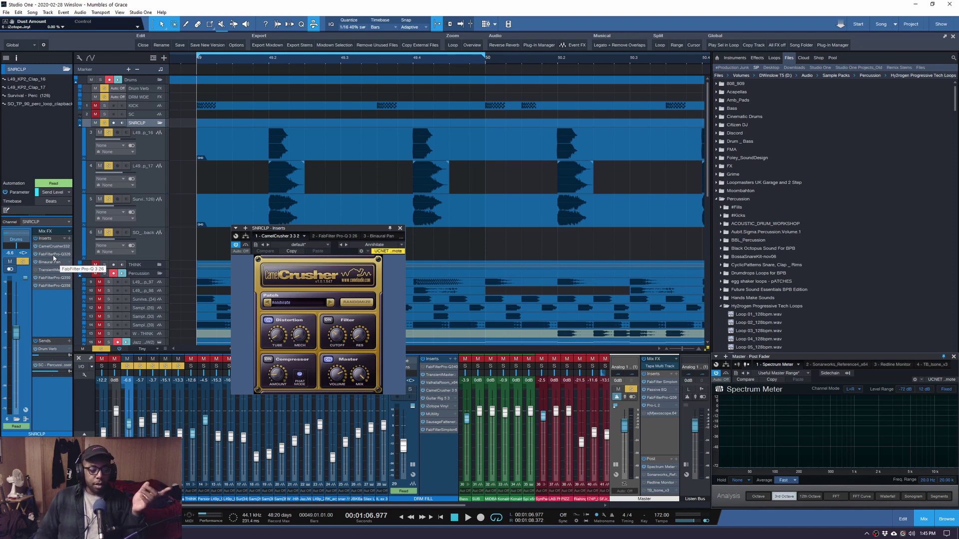
left_click(54, 256)
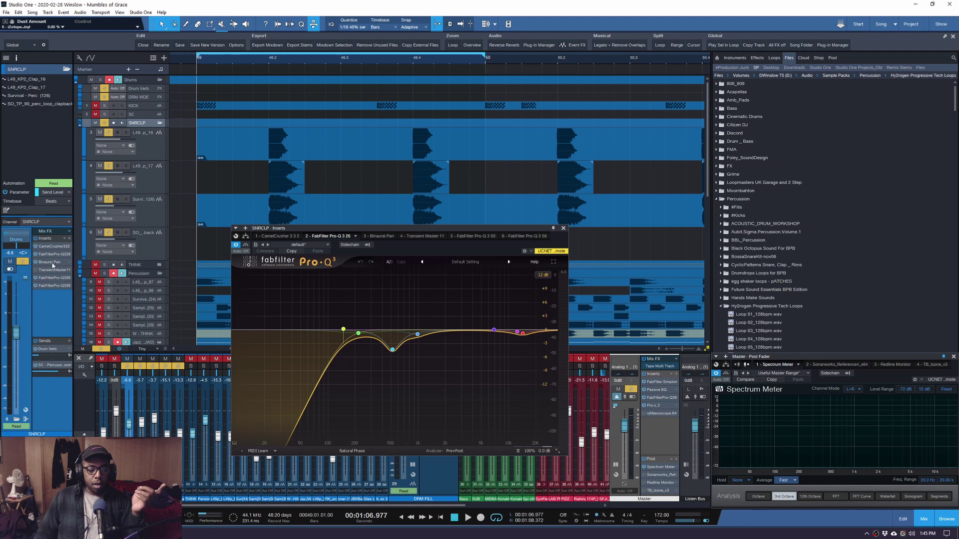
left_click(53, 263)
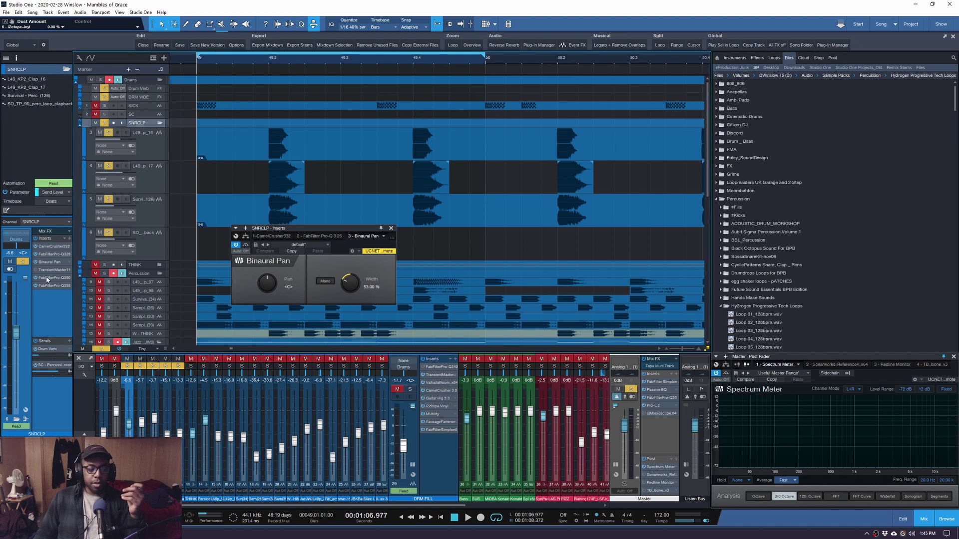
left_click(46, 279)
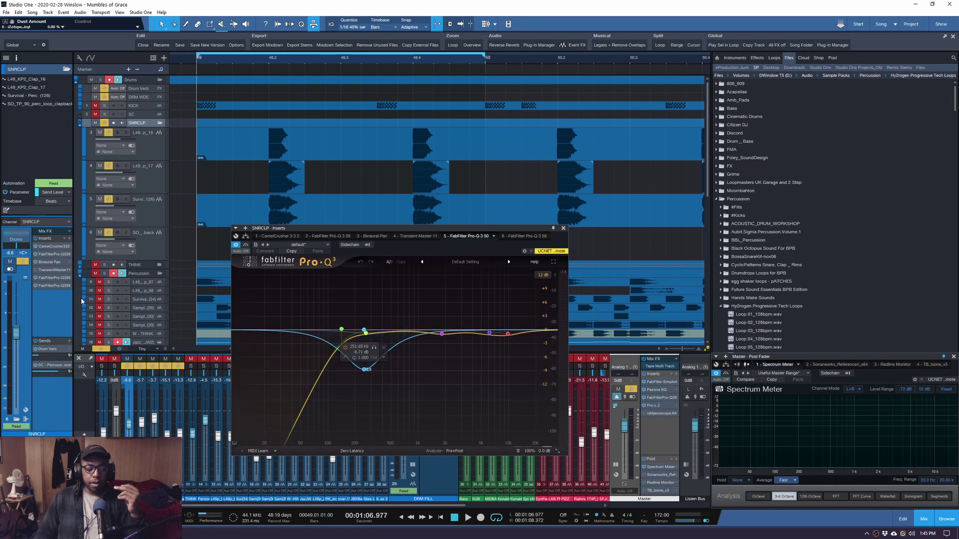
Inspect the last FabFilter Pro-Q 3 insert on the SNRCLP channel and close the plug-in window
left_click(59, 286)
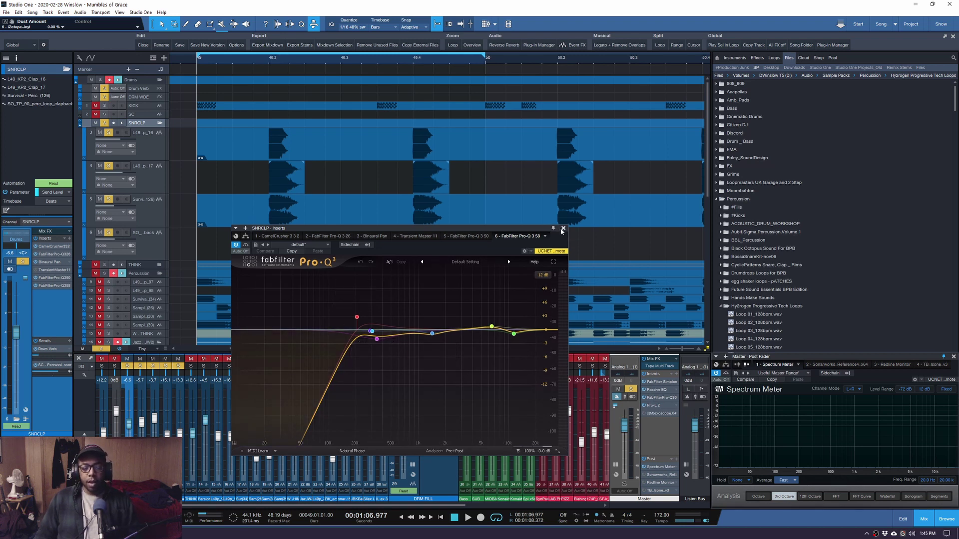
left_click(563, 228)
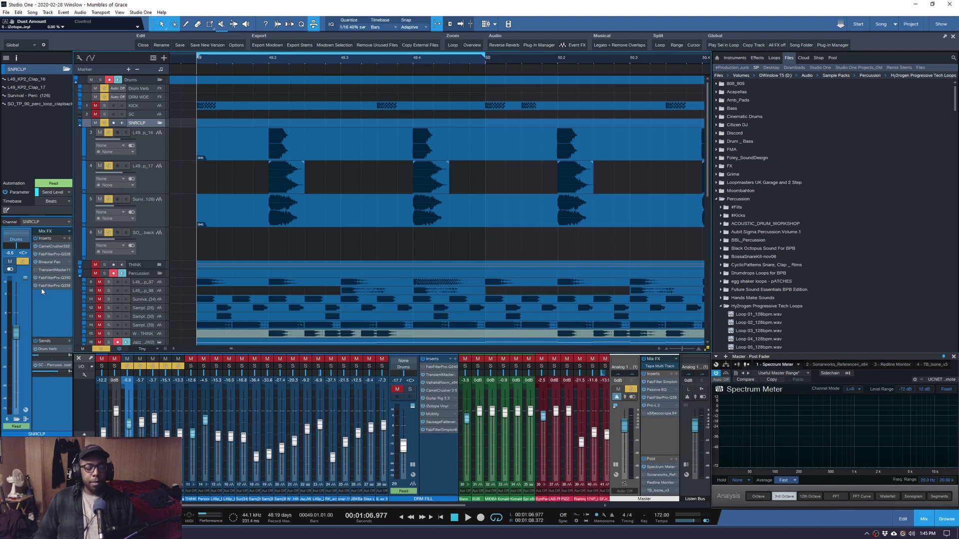
Solo the KICK and SC tracks together with the SNRCLP folder and play the loop from bar 49
scroll(199, 60, "down", 3)
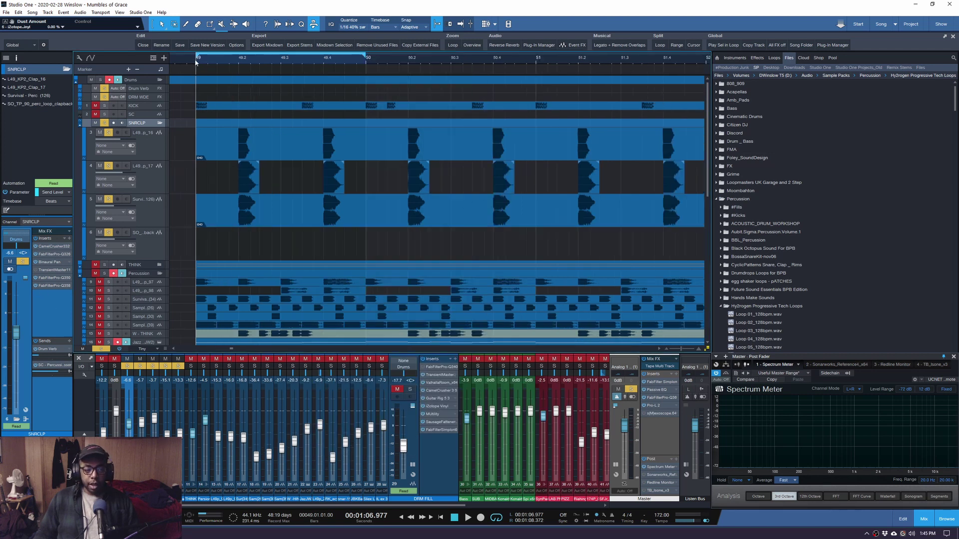
scroll(194, 62, "up", 3)
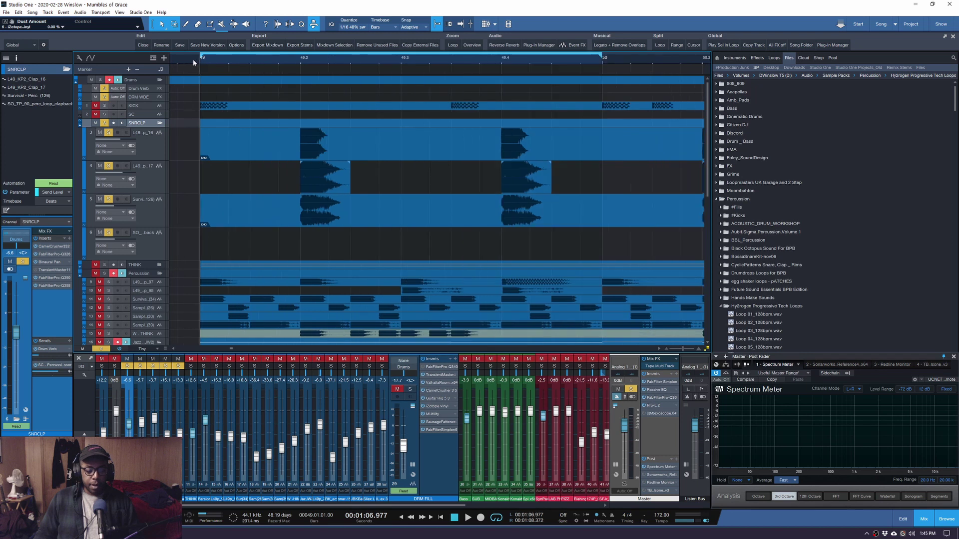
scroll(193, 62, "down", 5)
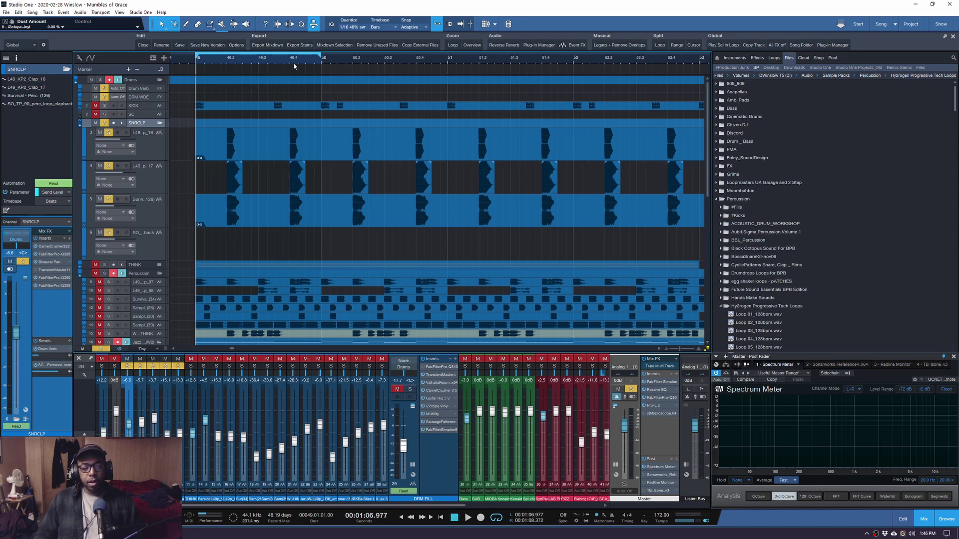
scroll(292, 62, "down", 4)
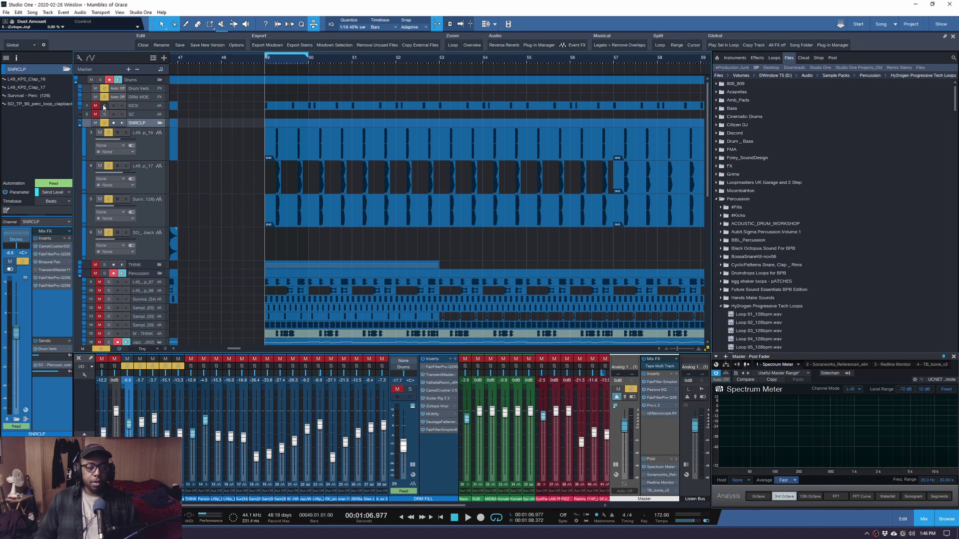
left_click_drag(104, 106, 105, 123)
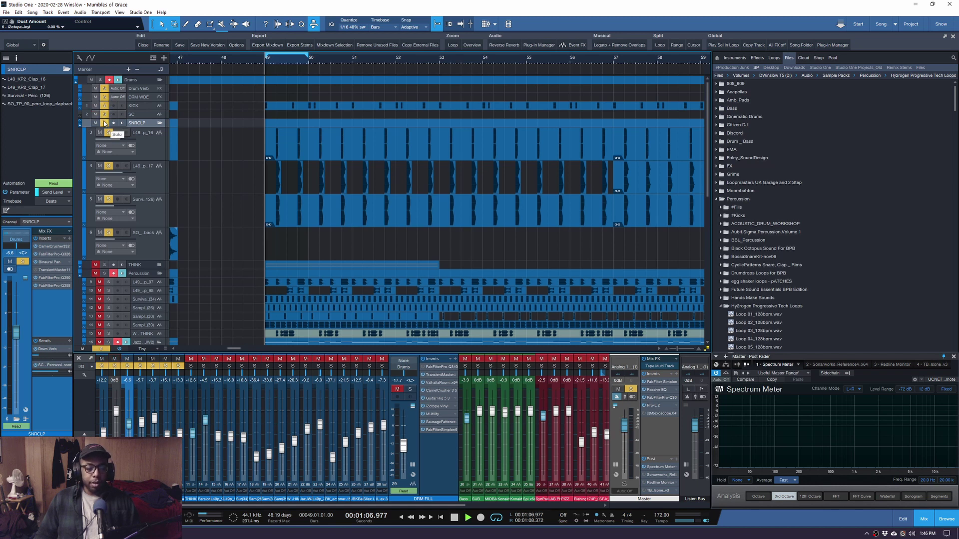
key("space")
scroll(223, 218, "down", 3)
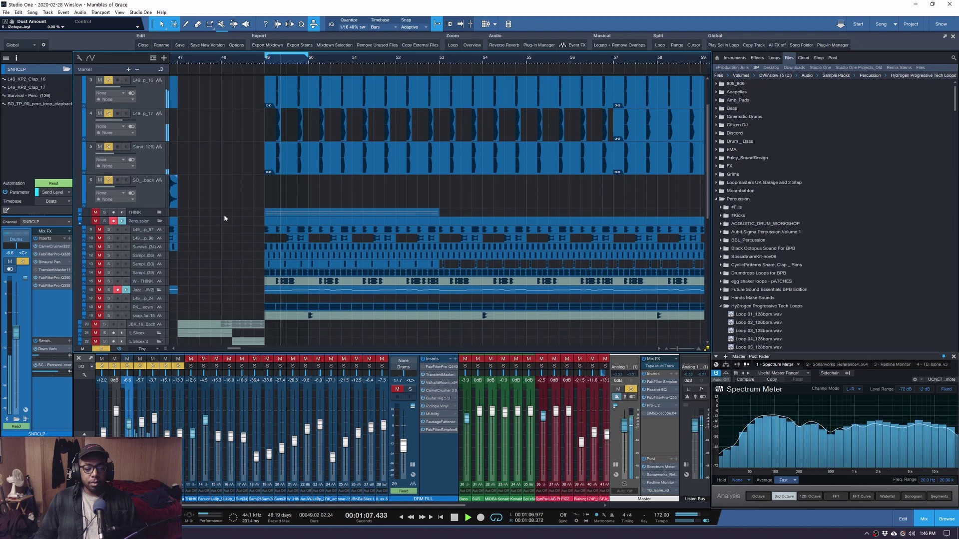
Select the THINK folder, stop playback, and expand the folder briefly to view the tracks inside it
scroll(224, 218, "down", 2)
left_click(149, 177)
key("space")
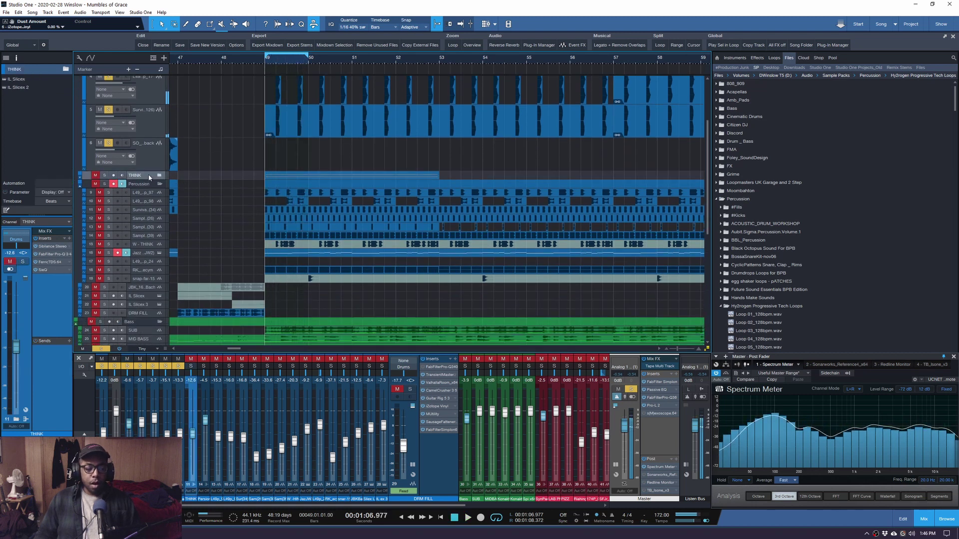
left_click(160, 176)
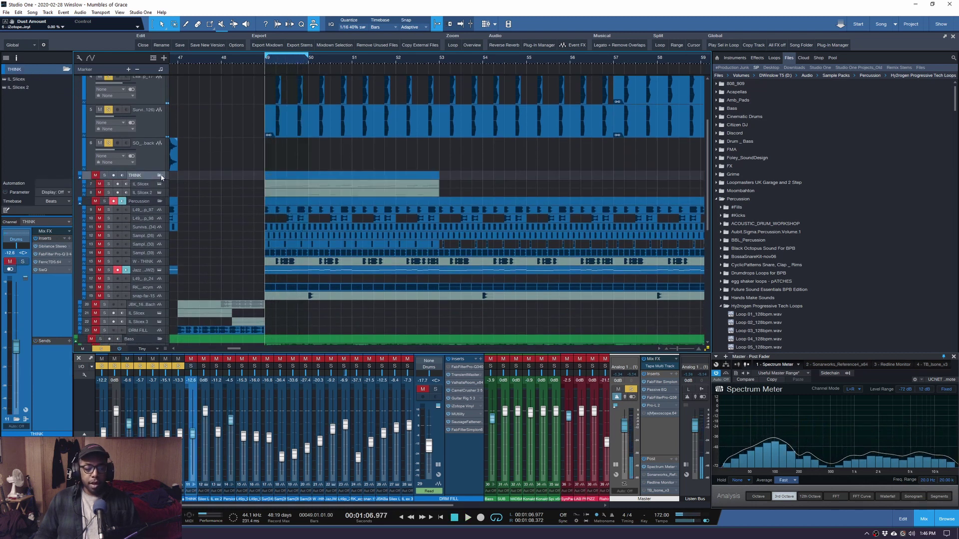
left_click(160, 176)
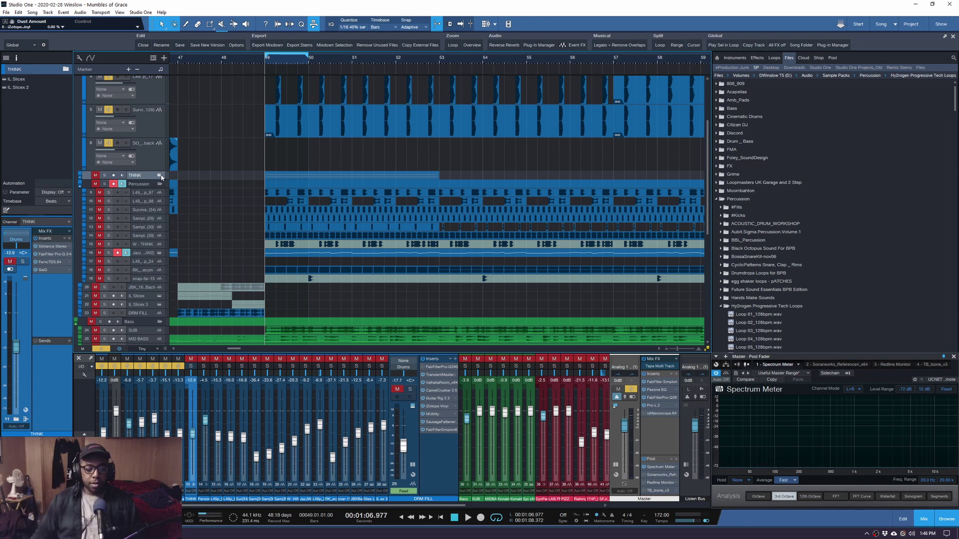
Move the playhead to bar 65 and set the loop range from bar 65 to bar 69
scroll(276, 65, "down", 3)
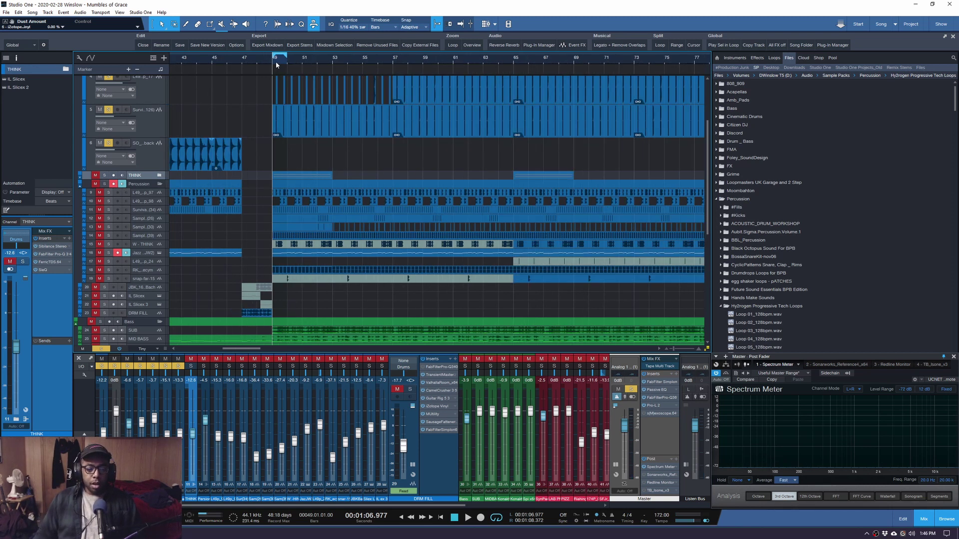
left_click(514, 58)
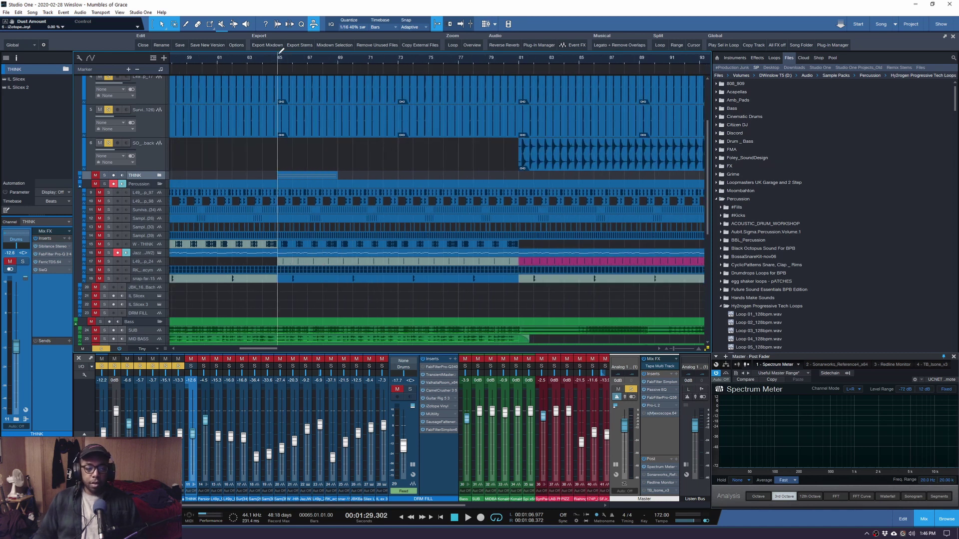
left_click_drag(280, 52, 339, 52)
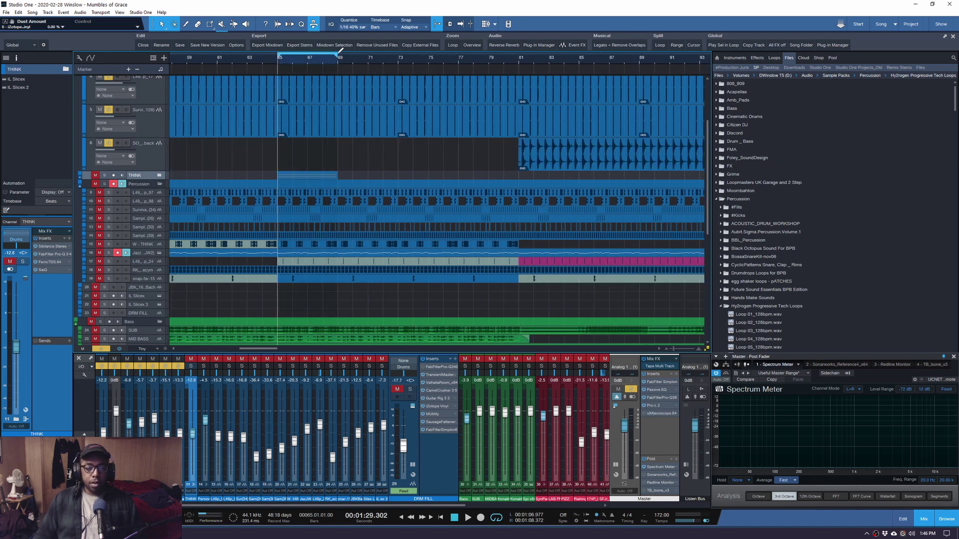
Solo only the Percussion folder, play the loop from bar 65 and stop playback
left_click(105, 185)
left_click(105, 185)
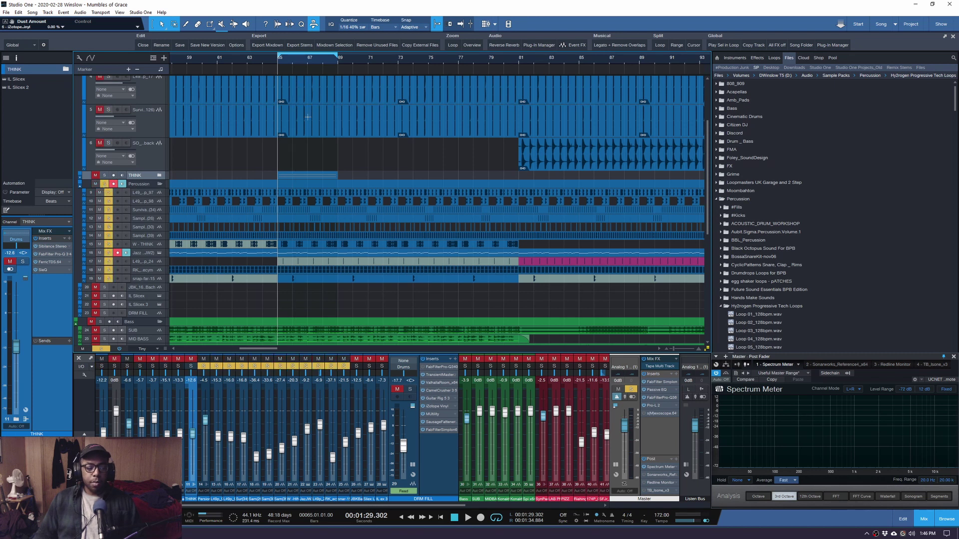
scroll(320, 63, "up", 2)
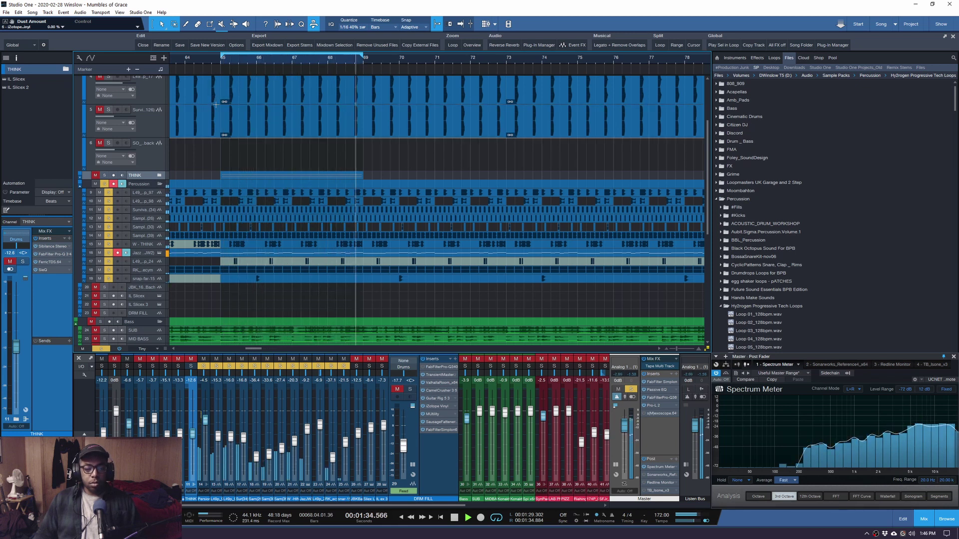
key("space")
Play the loop while soloing tracks 9 to 13 of the Percussion folder one at a time, starting with L49_KP2_PercLp_97, and stop playback
left_click(109, 192, "alt")
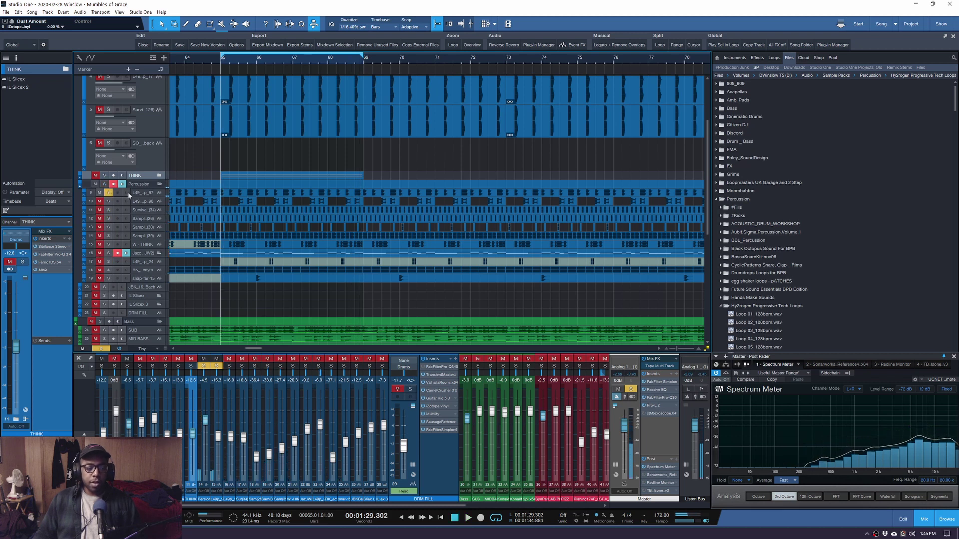
key("space")
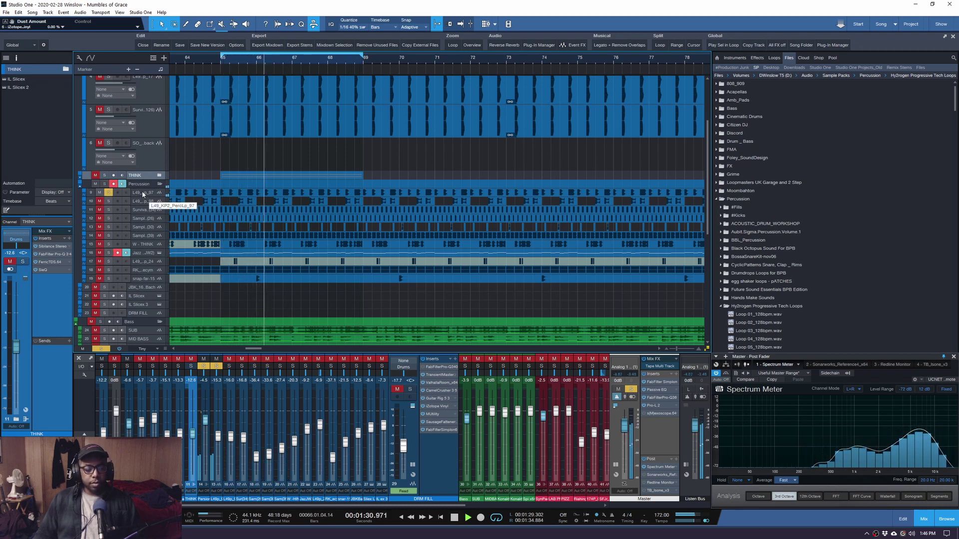
left_click(109, 200, "alt")
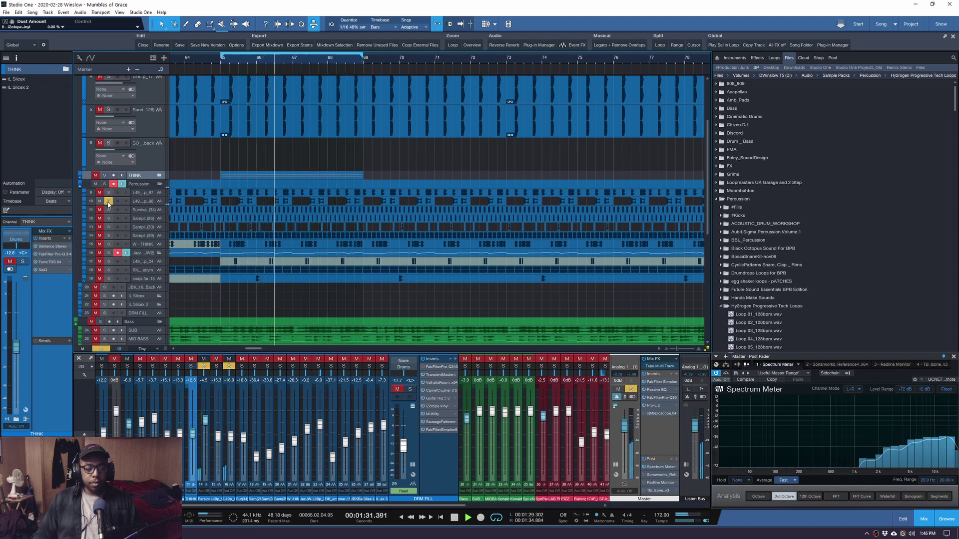
left_click(108, 210, "alt")
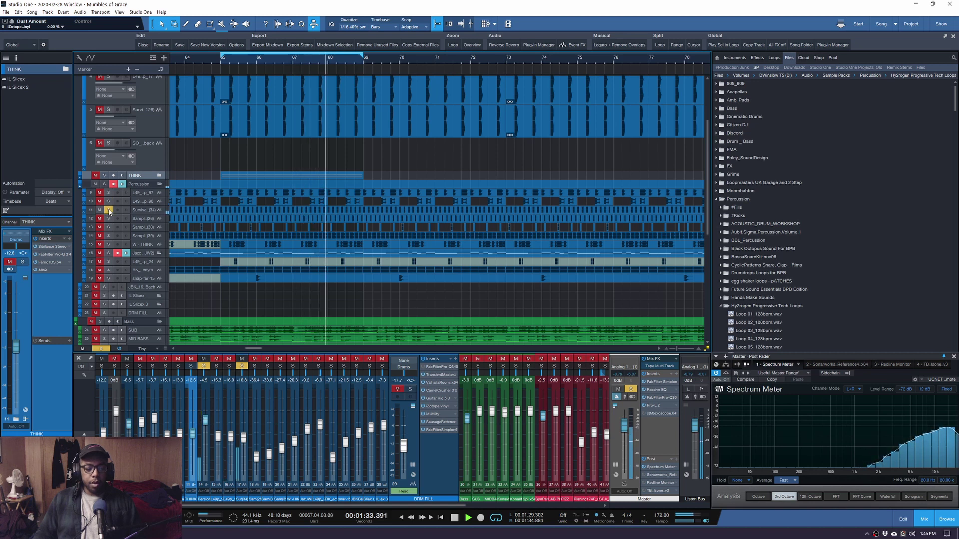
left_click(109, 218, "alt")
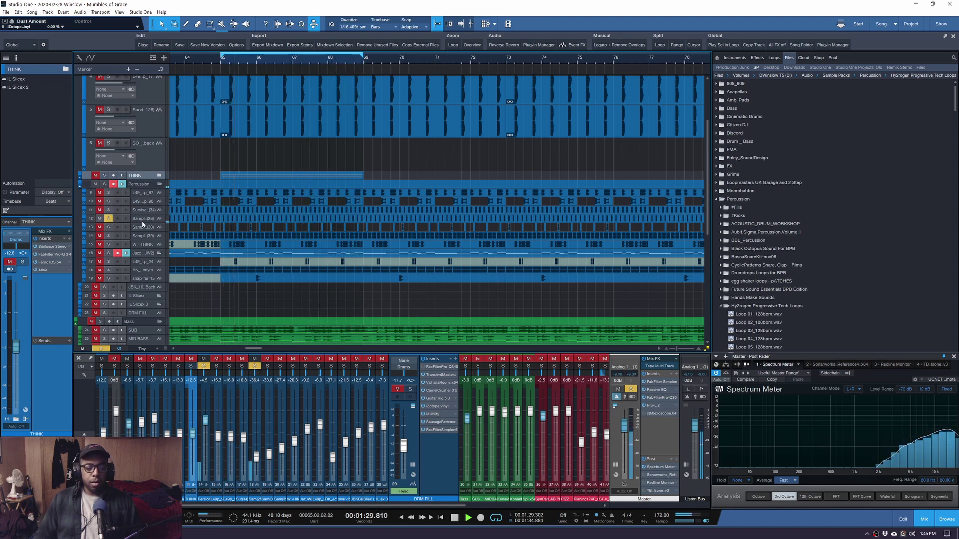
left_click(109, 210)
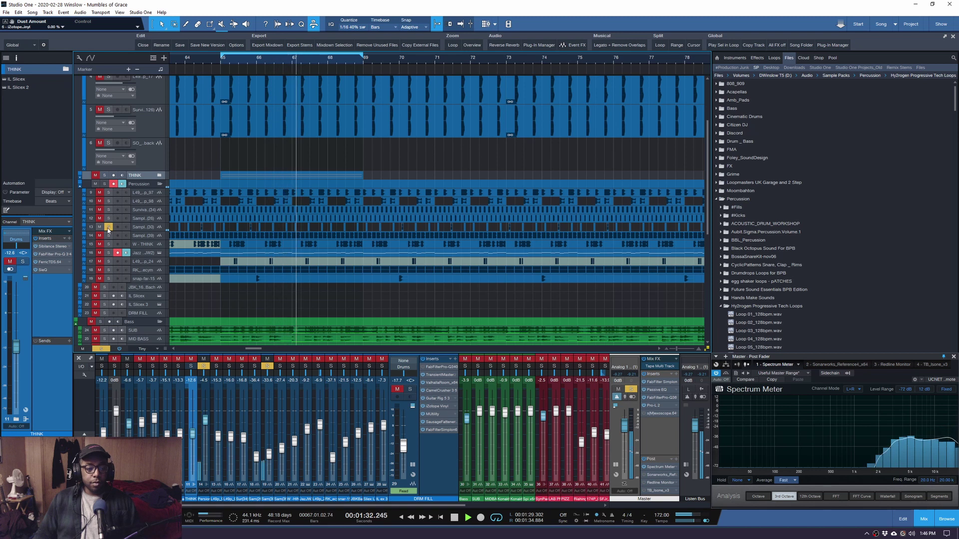
left_click(109, 227)
key("space")
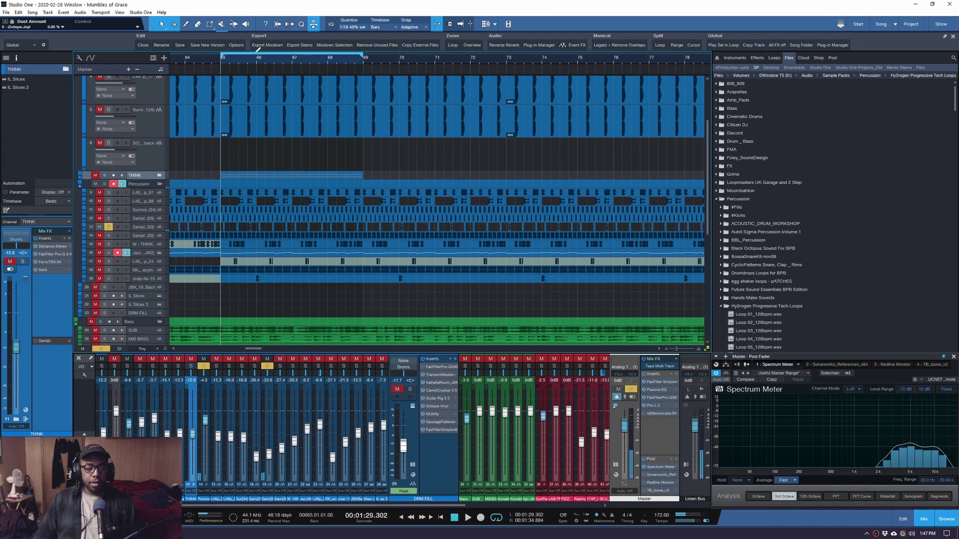
Solo Percussion tracks 11, 12 and 13 together, play the loop and stop playback
key("e")
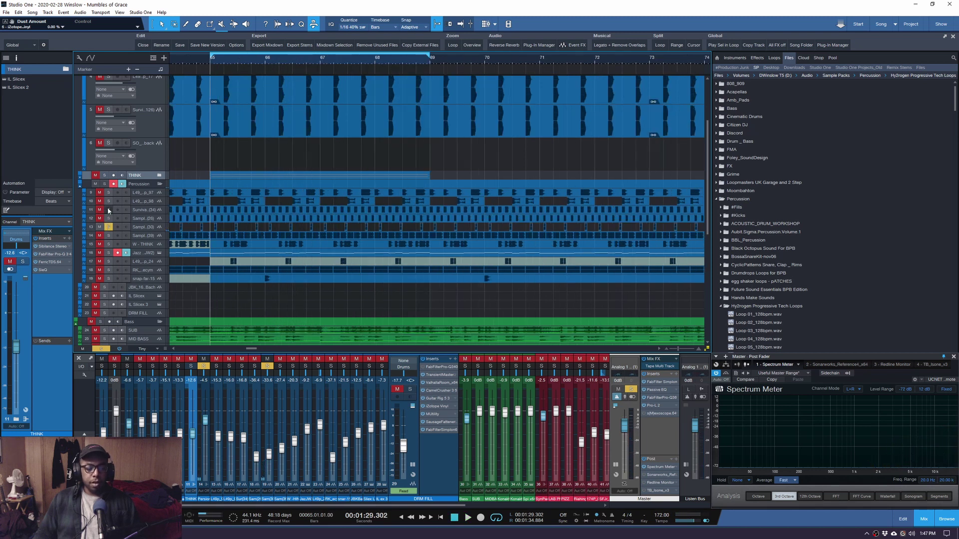
left_click_drag(108, 209, 110, 226)
key("space")
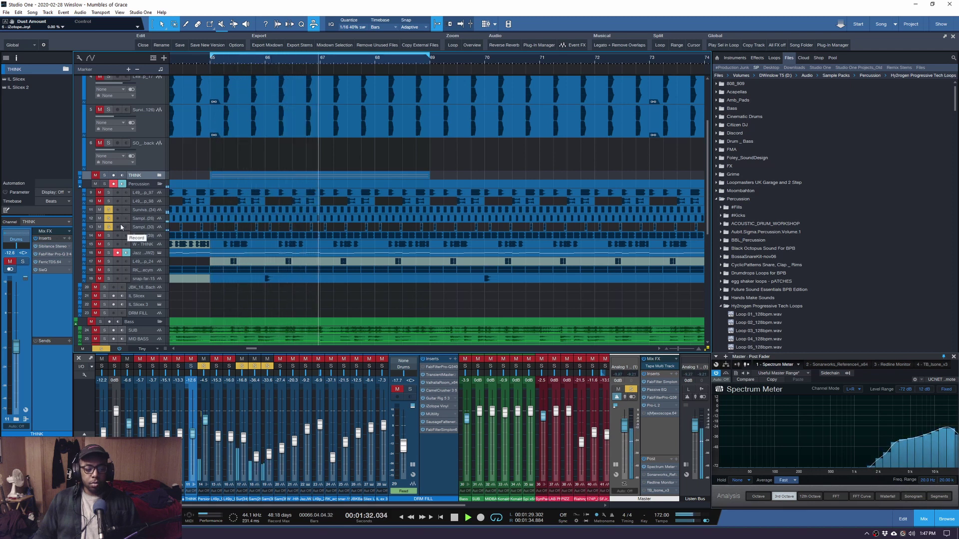
key("space")
Add the two L49 percussion loops, tracks 10 and 9, to the solo, play the combined loop and stop playback
left_click(109, 202)
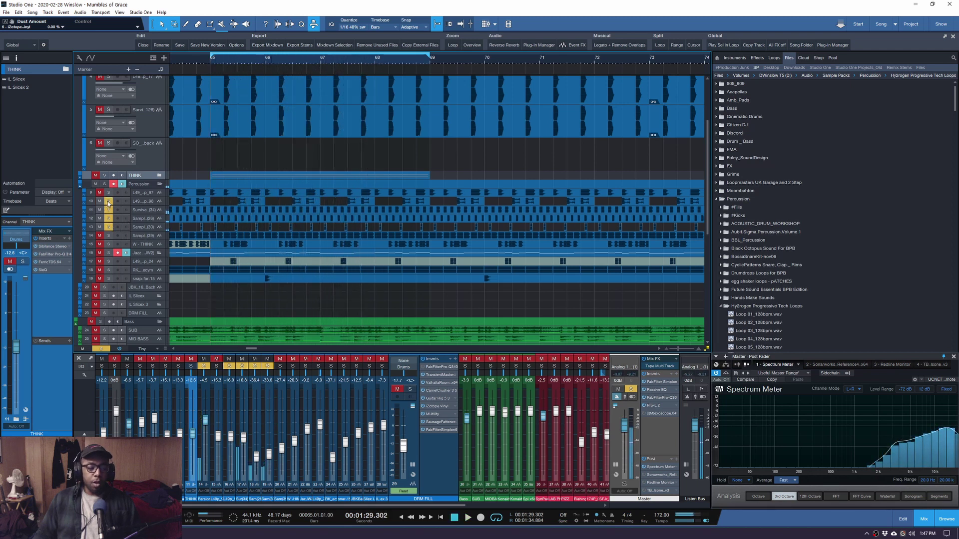
key("space")
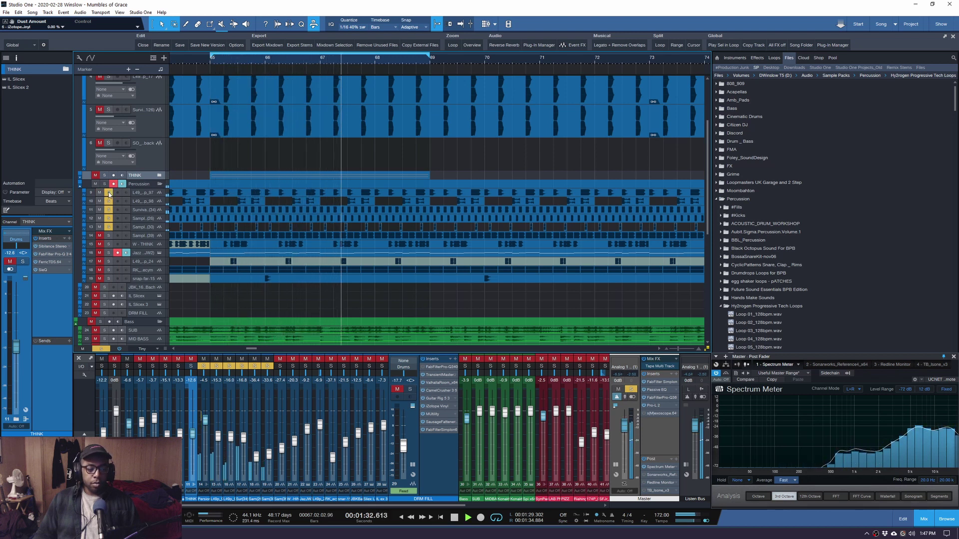
key("space")
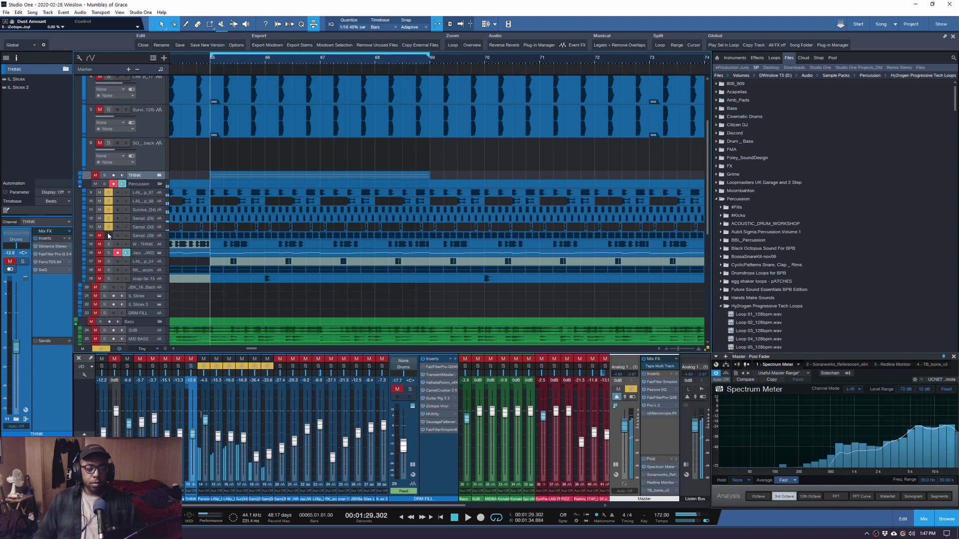
Solo only Percussion track 14, increase its track height, play the loop and stop playback
left_click(108, 236, "ctrl")
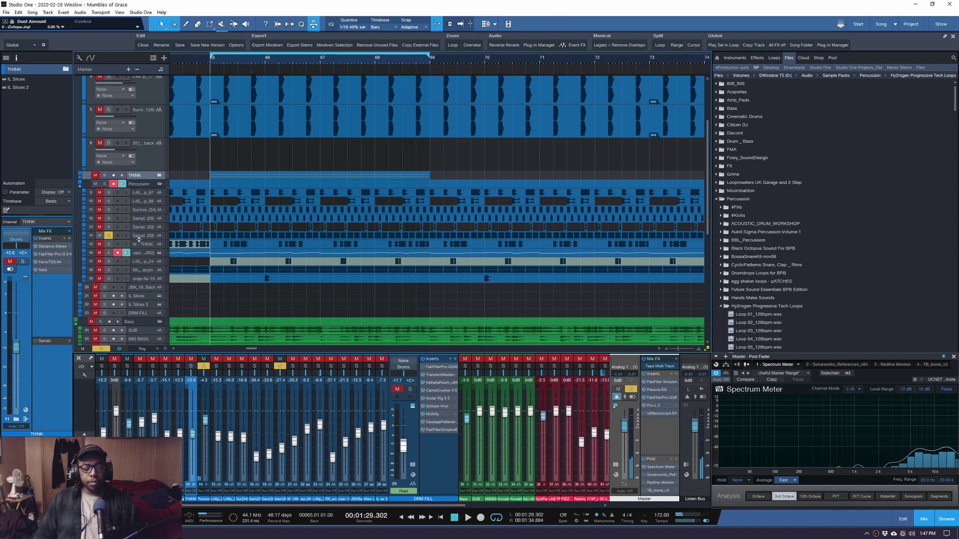
left_click_drag(138, 240, 137, 251)
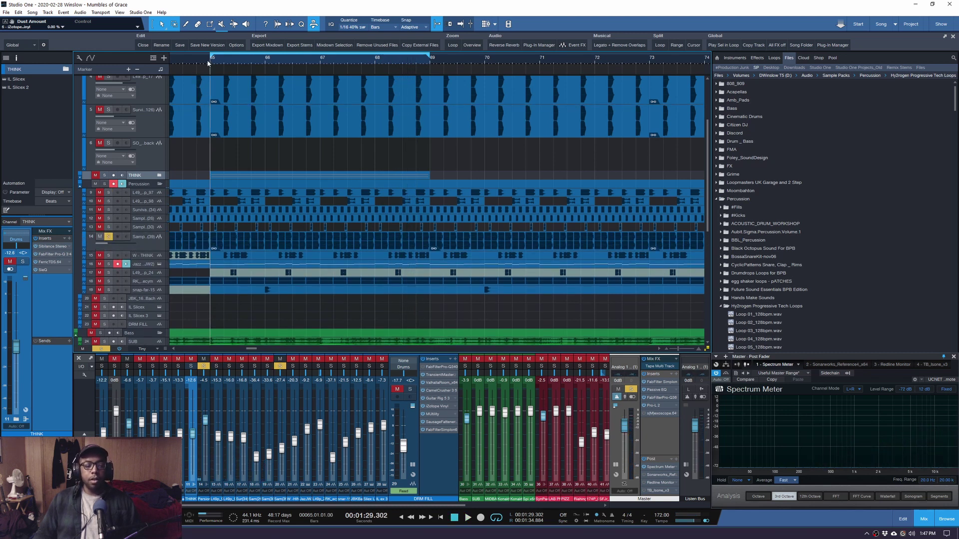
scroll(206, 61, "up", 2)
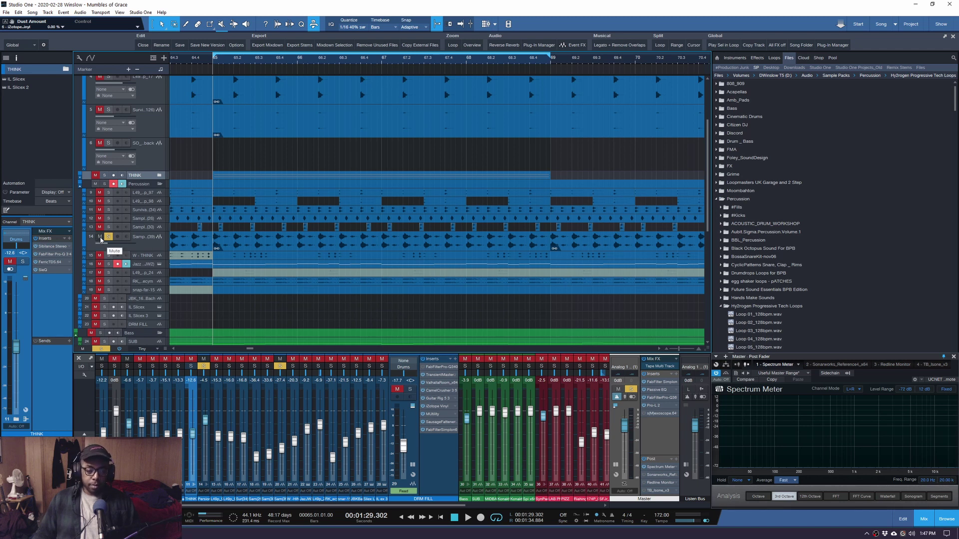
key("space")
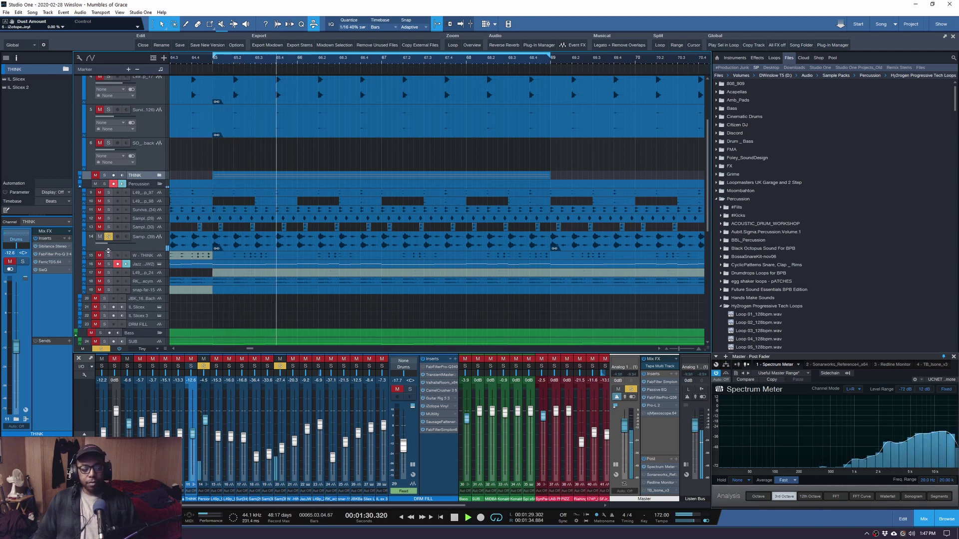
key("space")
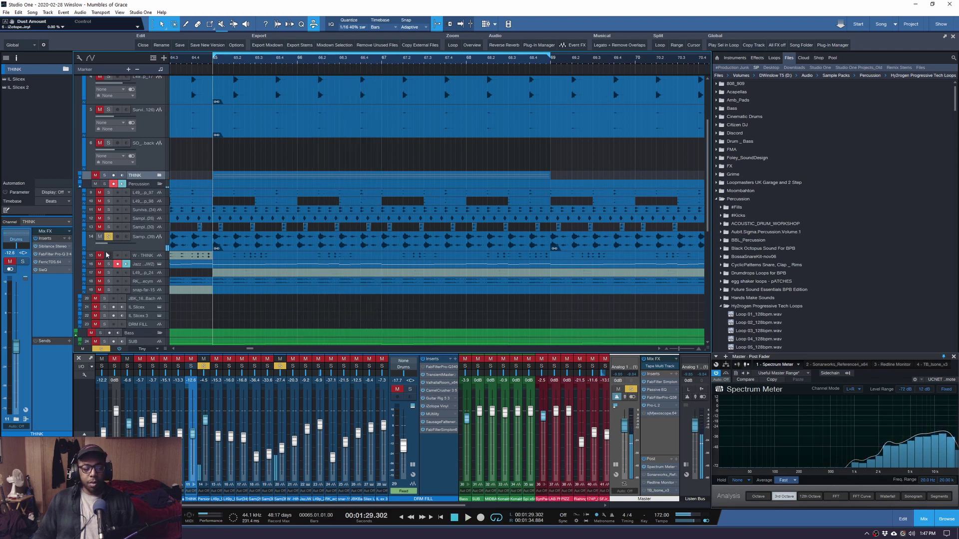
Solo only the W - THINK track and play the loop from bar 65
left_click(107, 255)
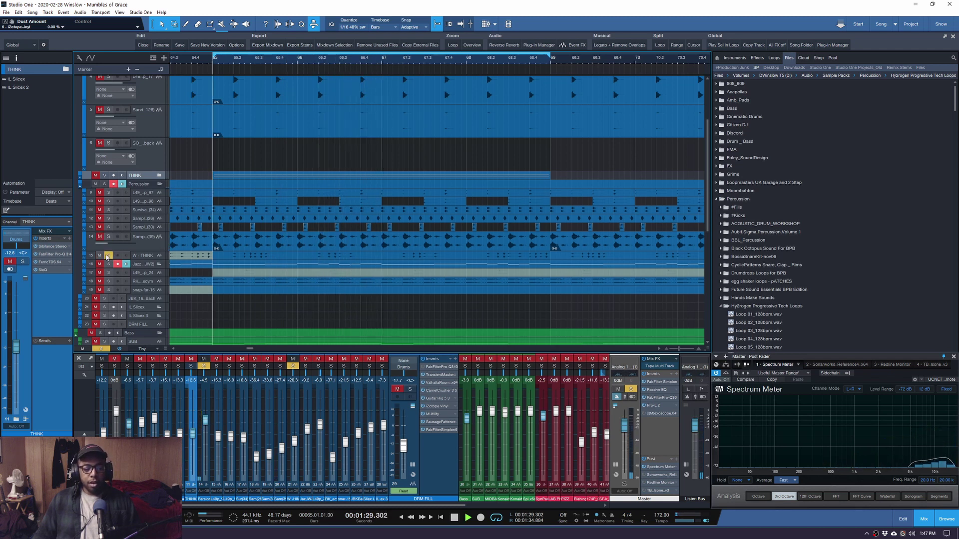
key("space")
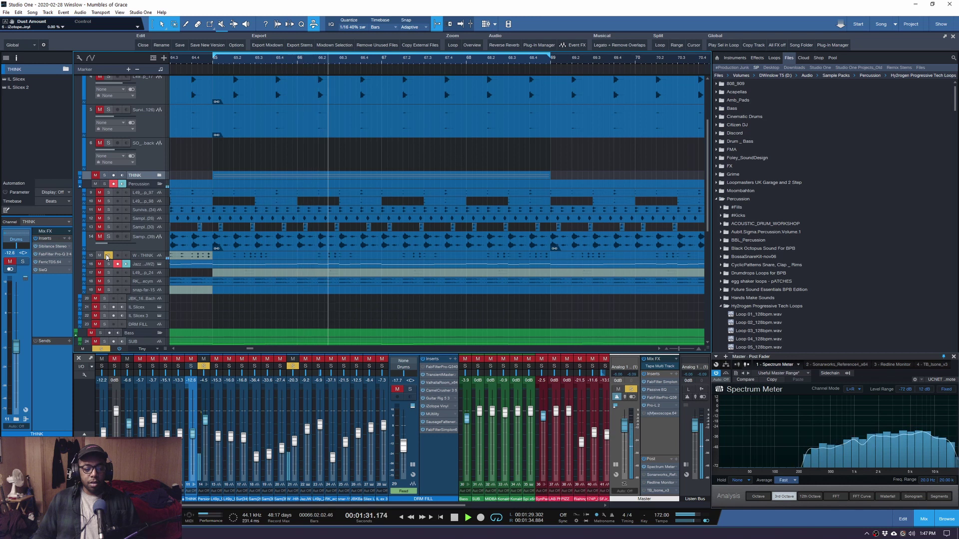
Solo only the Jazz Ride B 06 track during loop playback, select it, increase its track height and stop playback
left_click(110, 258)
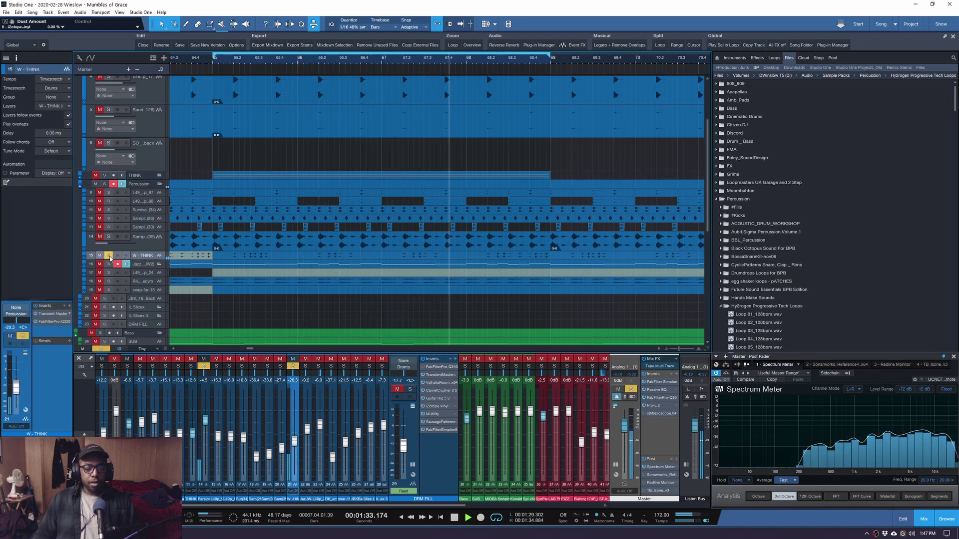
left_click(109, 264)
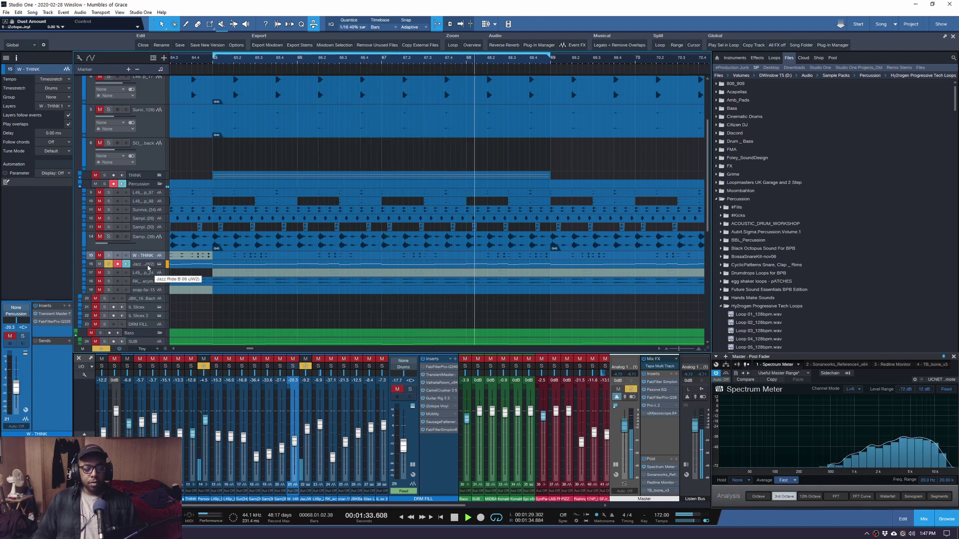
left_click(155, 265)
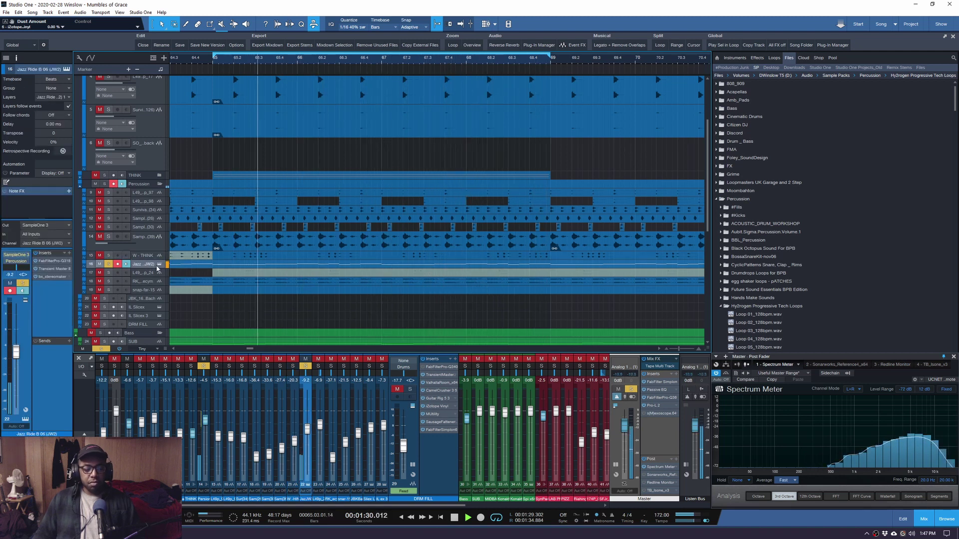
double_click(157, 268)
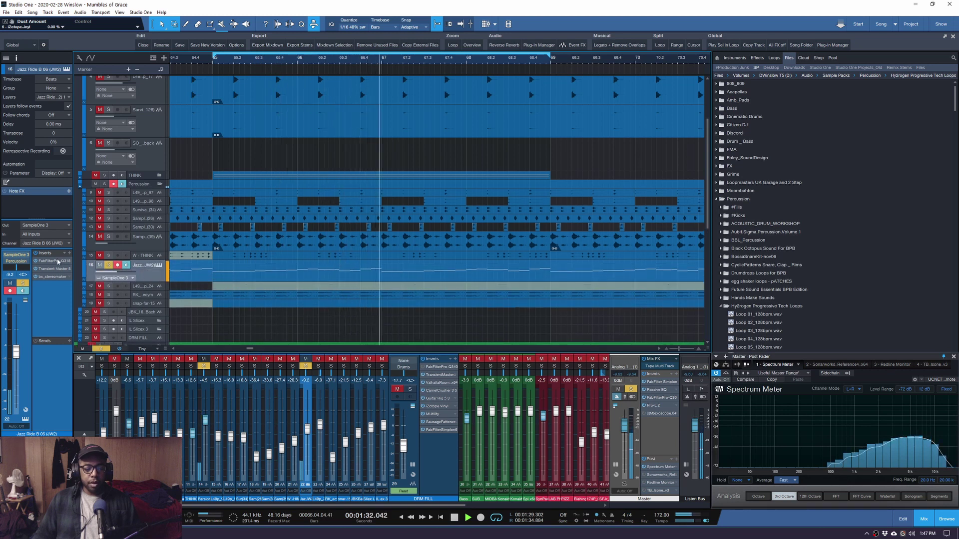
key("space")
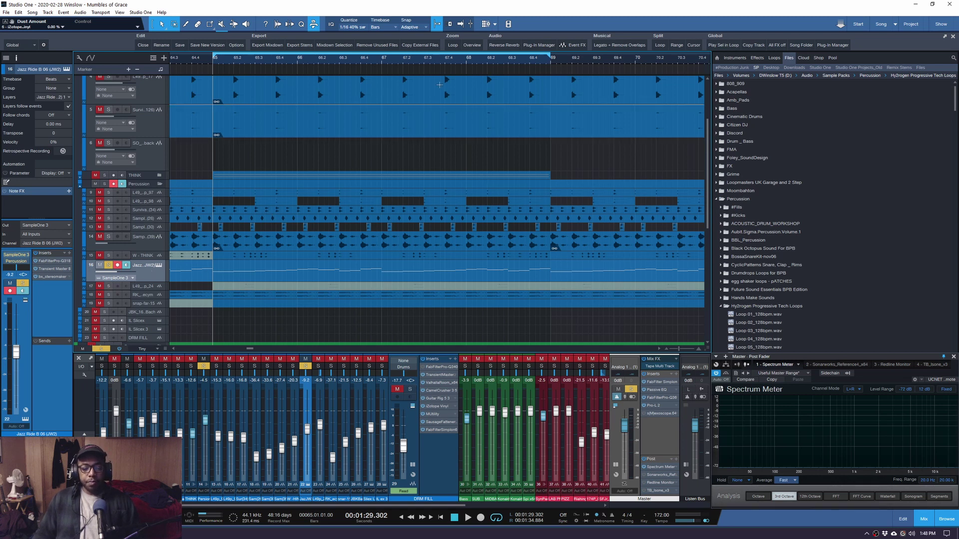
Compare the W - THINK and Jazz Ride tracks by soloing each one separately over the loop, and stop playback
scroll(326, 61, "up", 2)
scroll(326, 61, "down", 2)
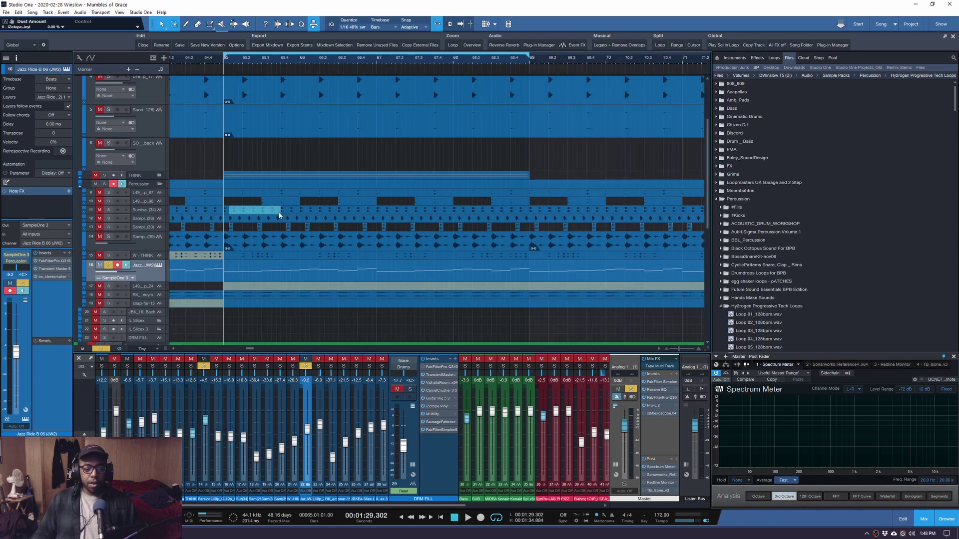
left_click_drag(279, 216, 282, 220)
scroll(253, 60, "up", 3)
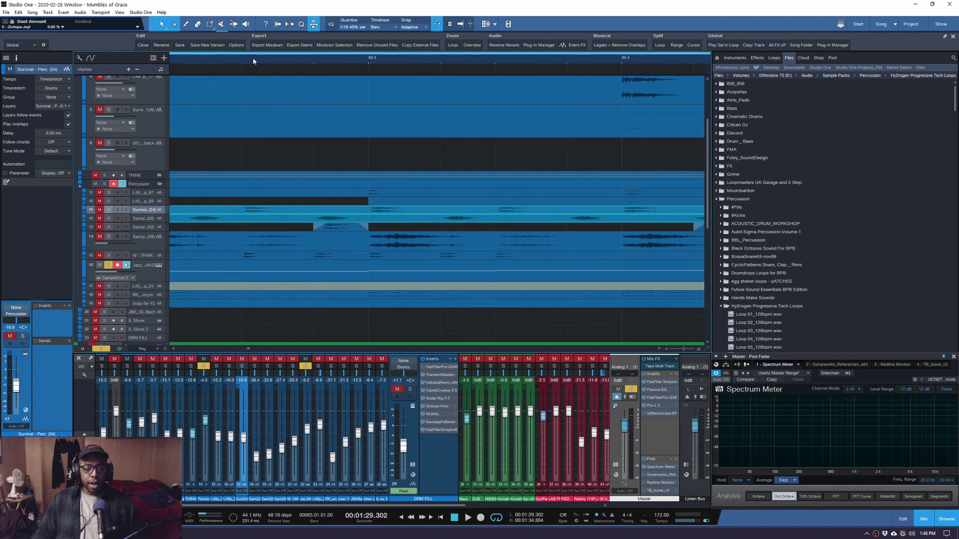
scroll(253, 60, "down", 3)
left_click(259, 231)
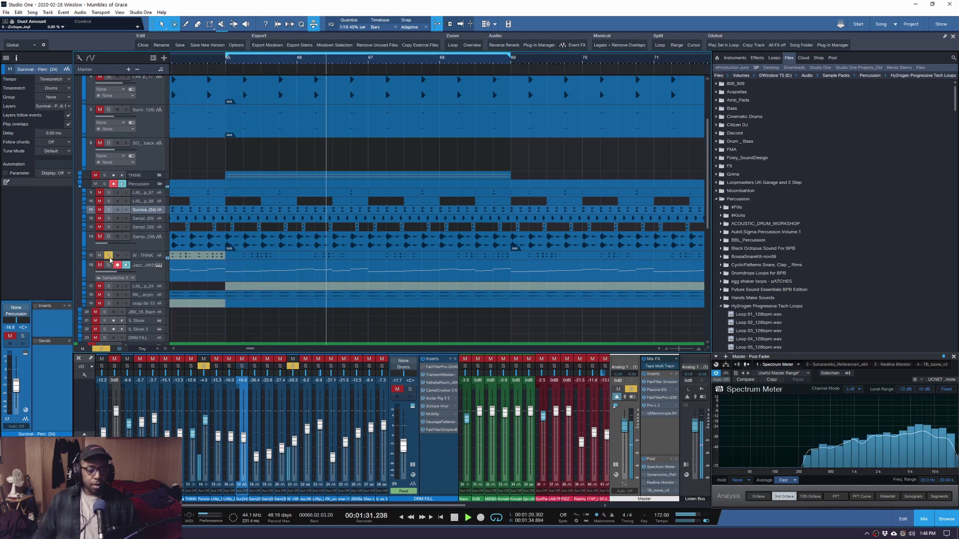
left_click(109, 265, "ctrl")
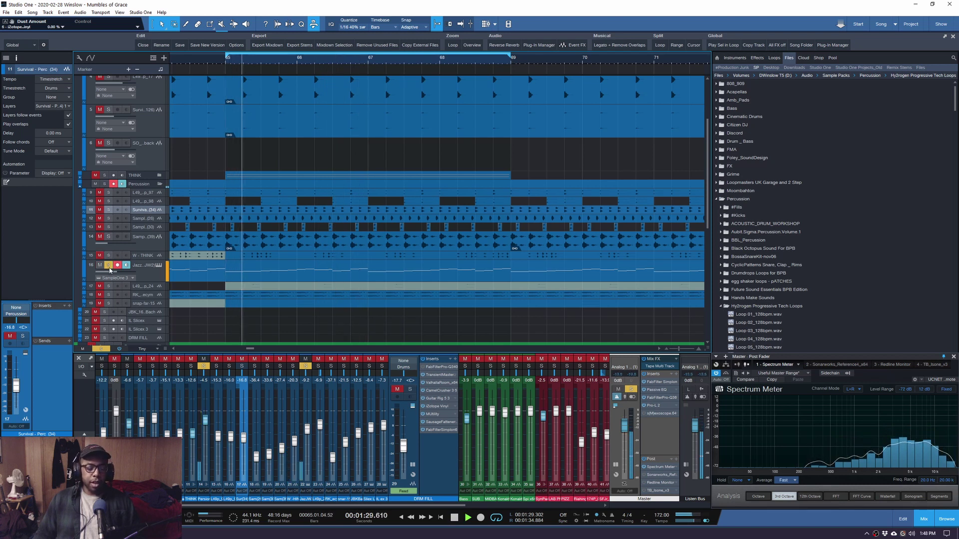
key("space")
Play the loop with Percussion tracks 9 to 16 soloed, repeat it with only the RK_Ridecym track soloed, and stop playback
left_click_drag(109, 193, 110, 262)
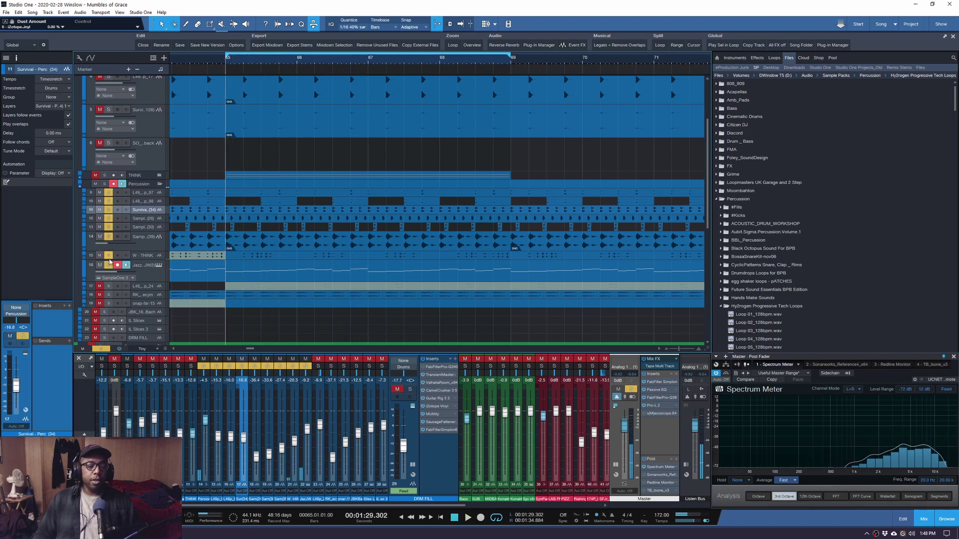
key("space")
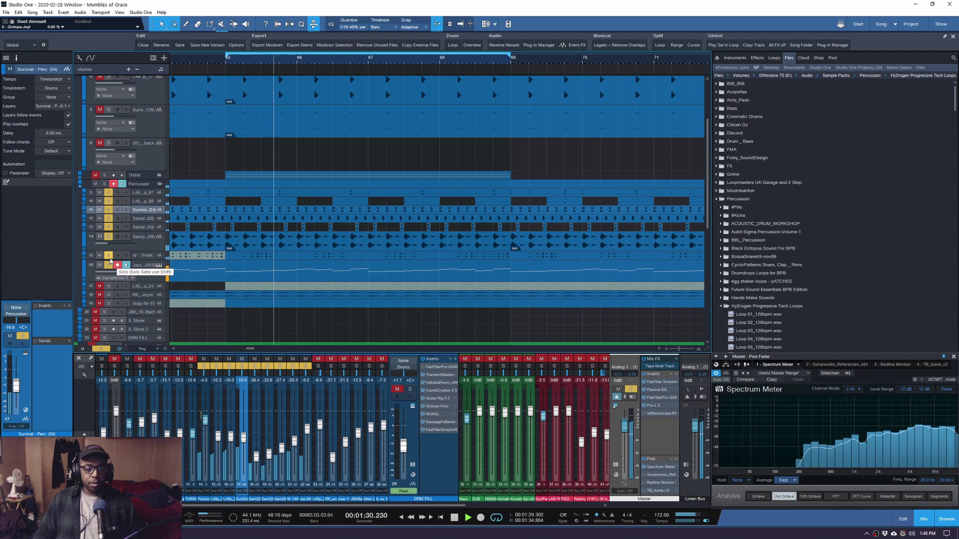
key("space")
left_click(108, 295, "ctrl")
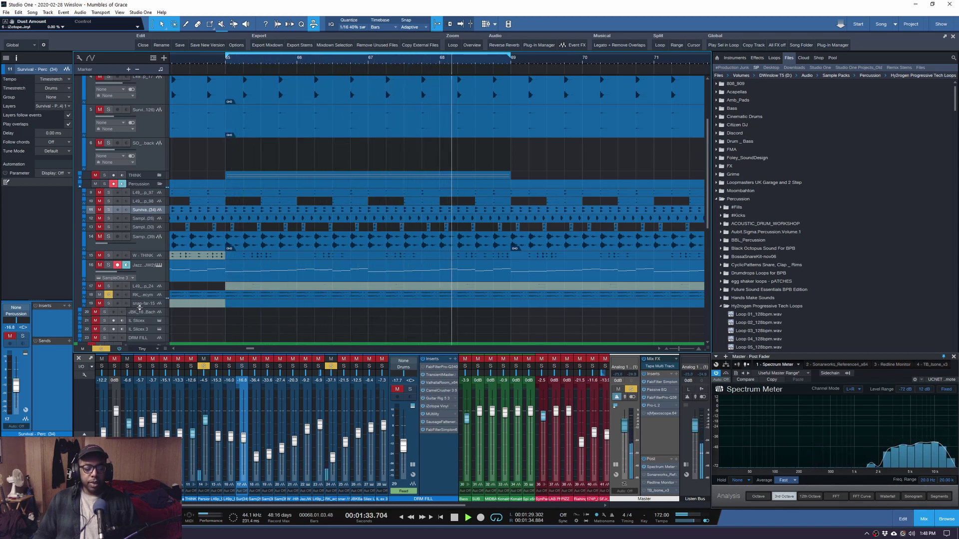
key("space")
Increase the snap-far-15 track's height, solo only that track, play the loop and stop playback
left_click_drag(130, 308, 130, 316)
scroll(319, 59, "down", 2)
scroll(319, 59, "down", 3)
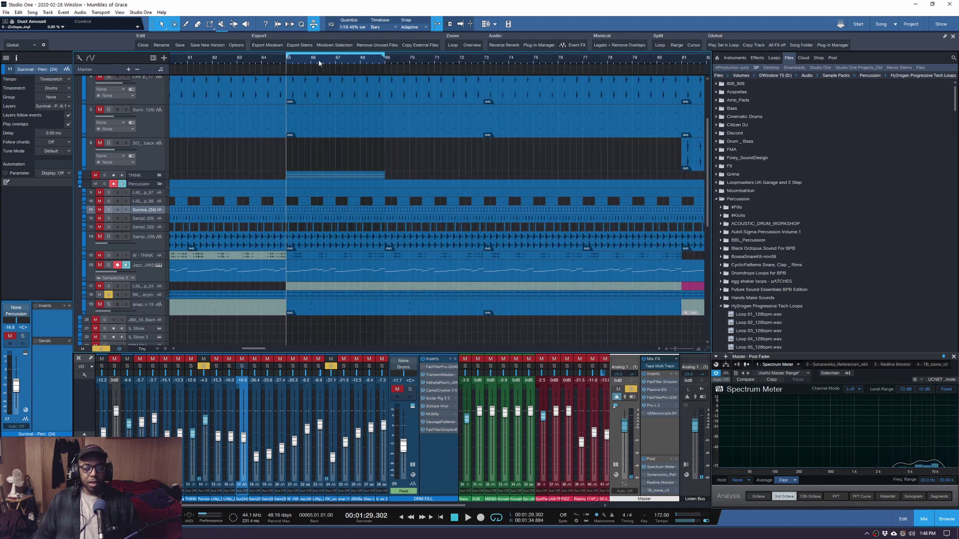
scroll(335, 63, "up", 1)
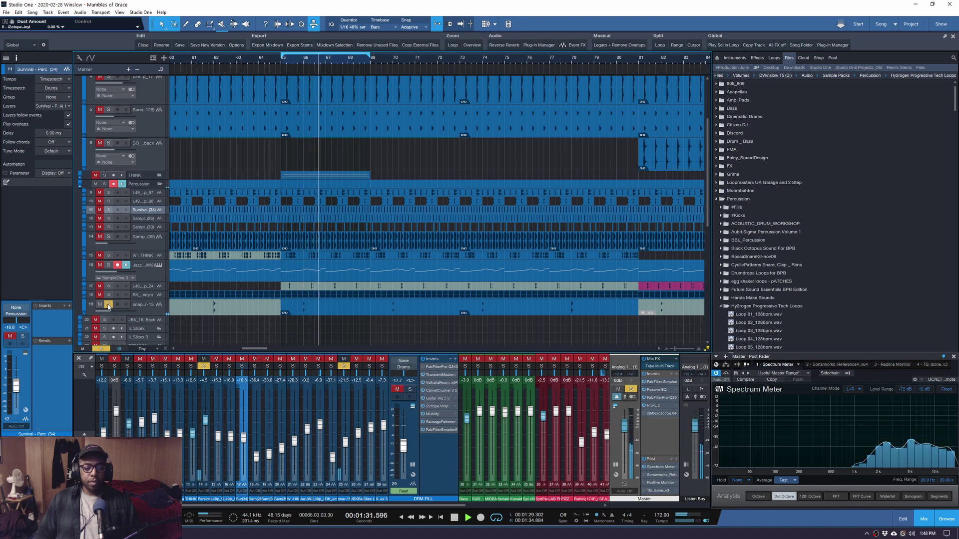
left_click(146, 314)
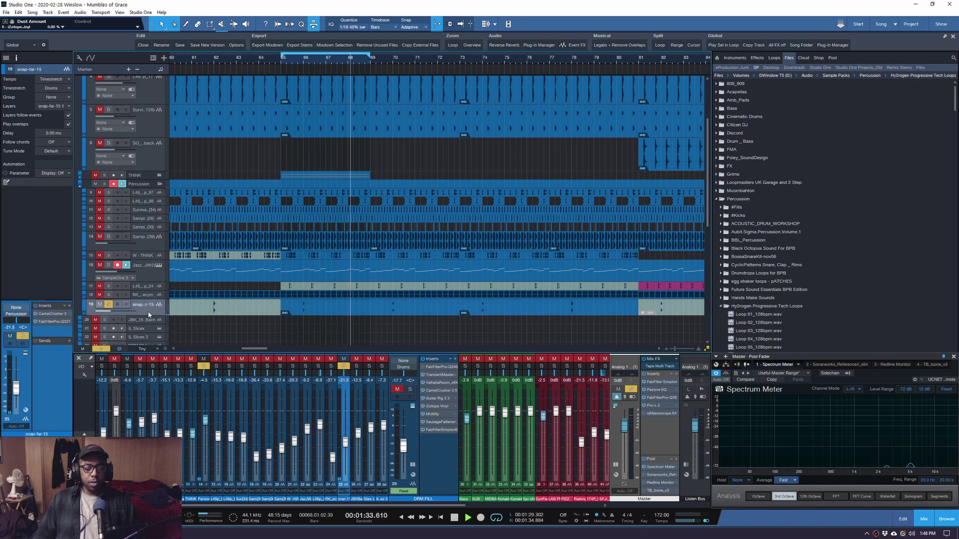
key("space")
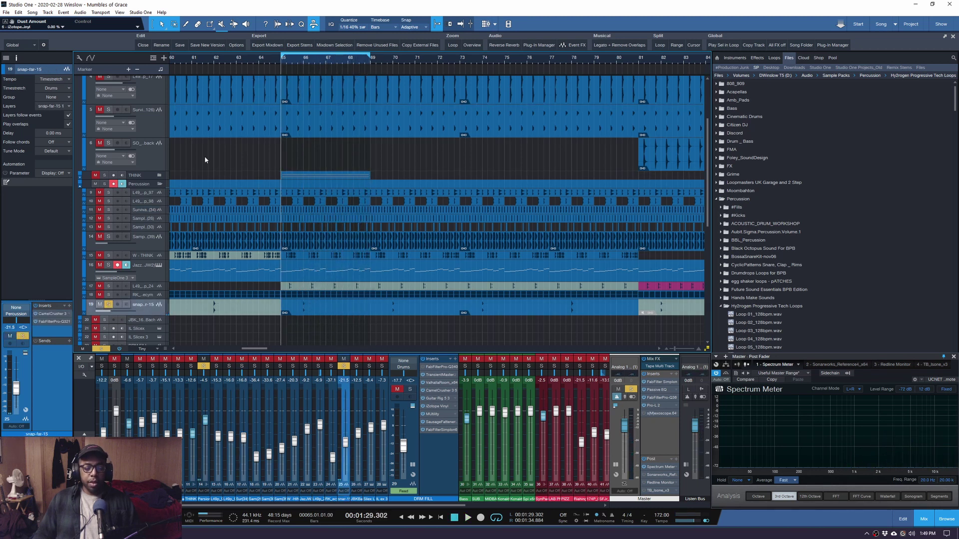
Add the SNRCLP folder to the solo, play the loop, set the track height to Small and stop playback
scroll(197, 160, "up", 2)
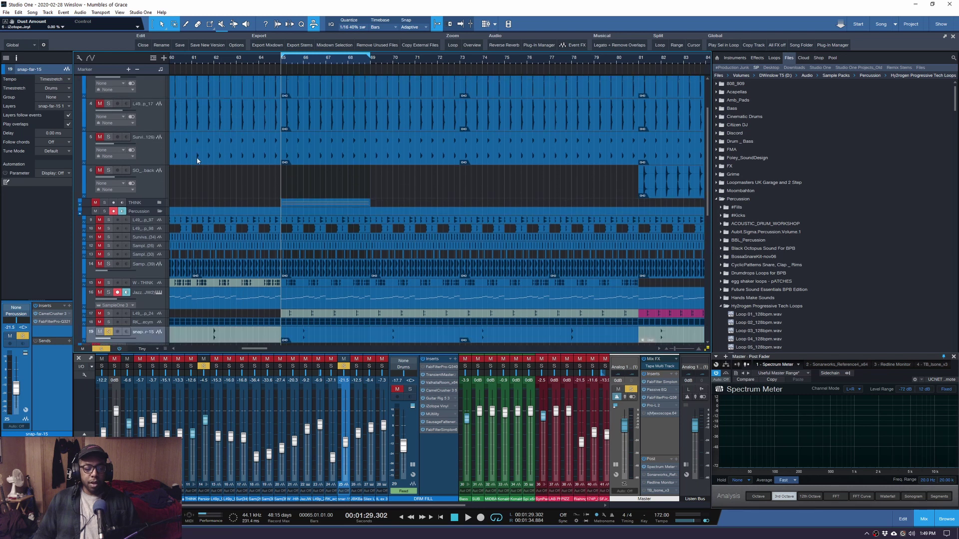
key("alt+w")
left_click(104, 110)
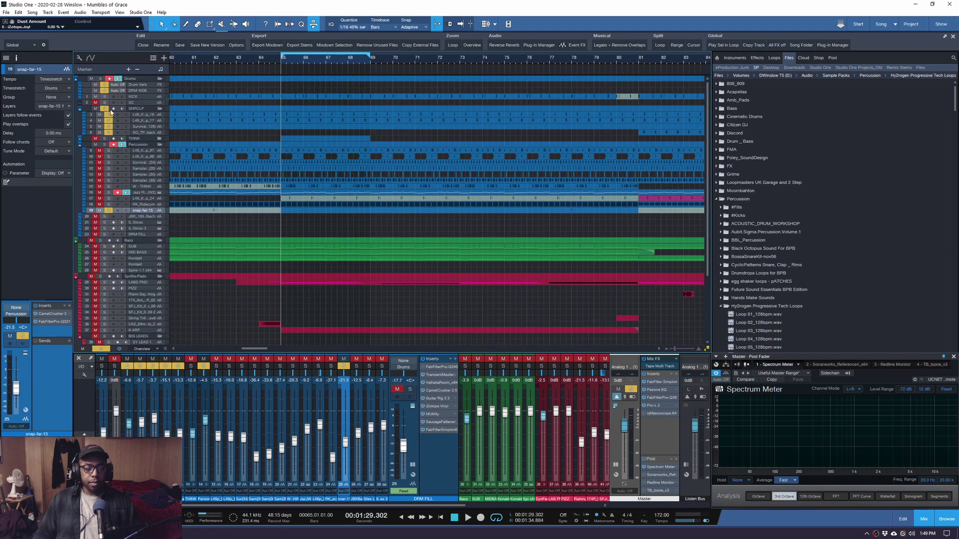
key("space")
key("alt+z")
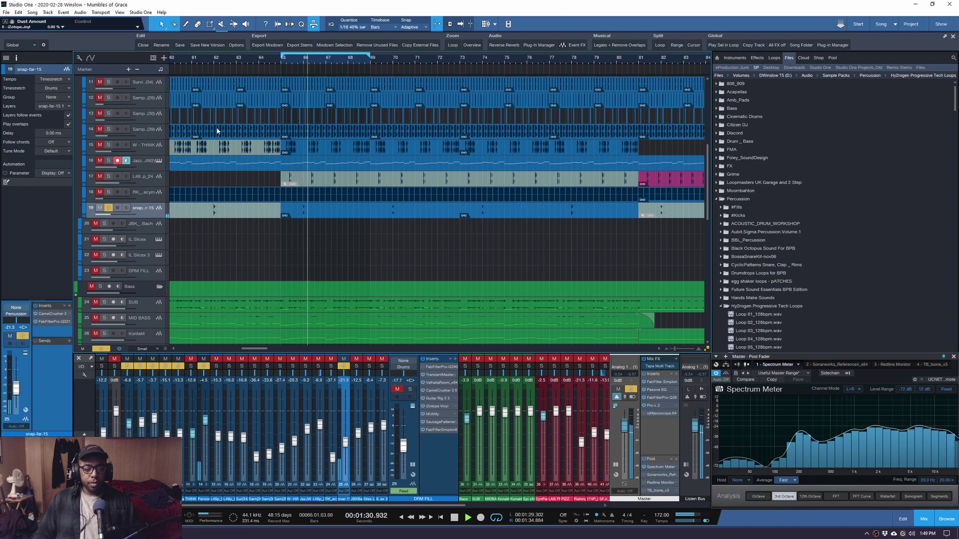
scroll(218, 135, "up", 5)
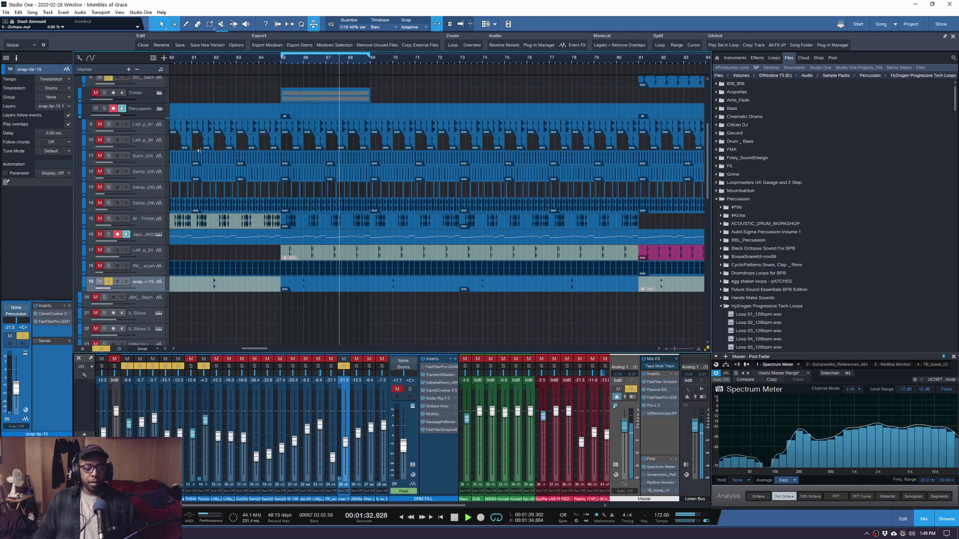
key("space")
Add the whole Percussion folder to the solo, play the loop and stop playback
left_click(105, 109)
key("space")
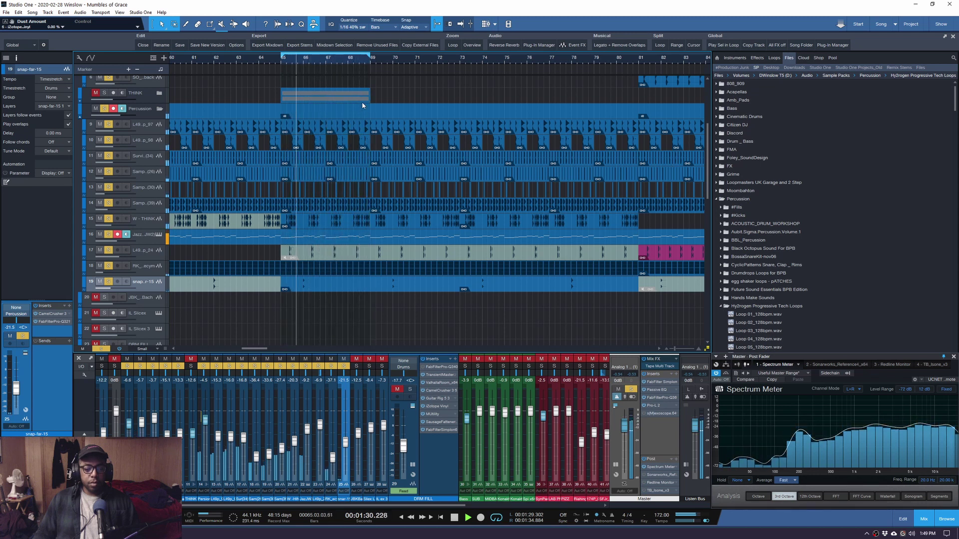
scroll(422, 120, "up", 1)
key("space")
Play the soloed SNRCLP and Percussion folders from bar 81, stop playback and return the cursor to bar 65
scroll(422, 121, "down", 3)
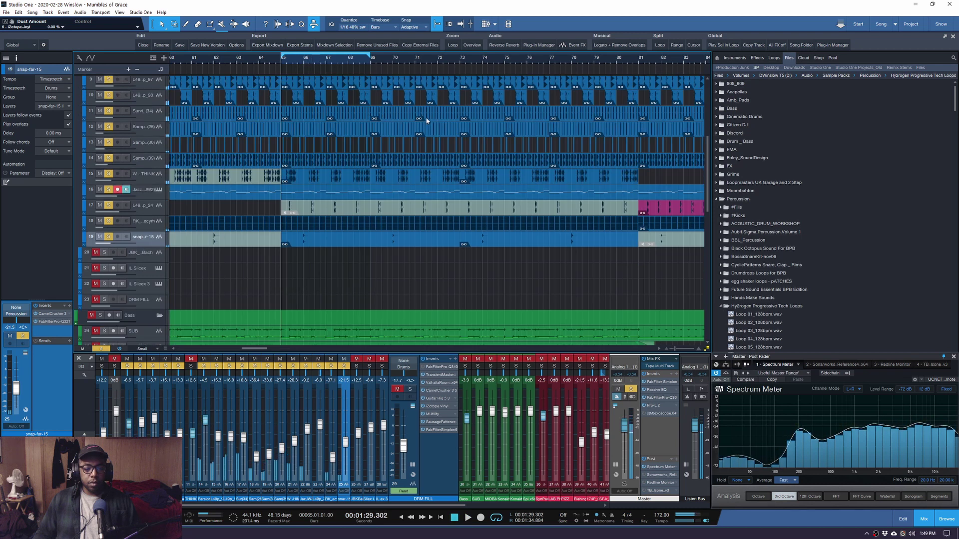
scroll(499, 175, "right", 4)
scroll(506, 177, "up", 3)
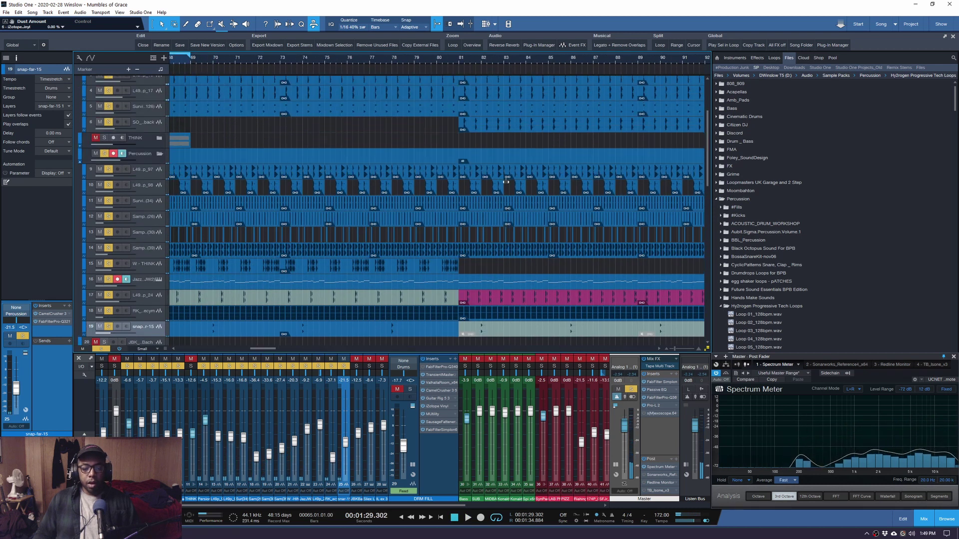
key("space")
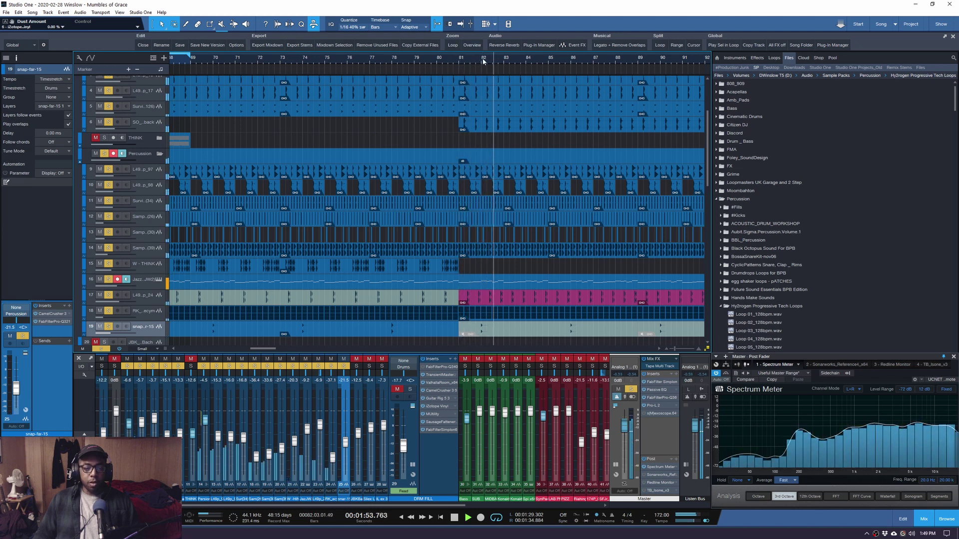
scroll(449, 55, "left", 5)
key("space")
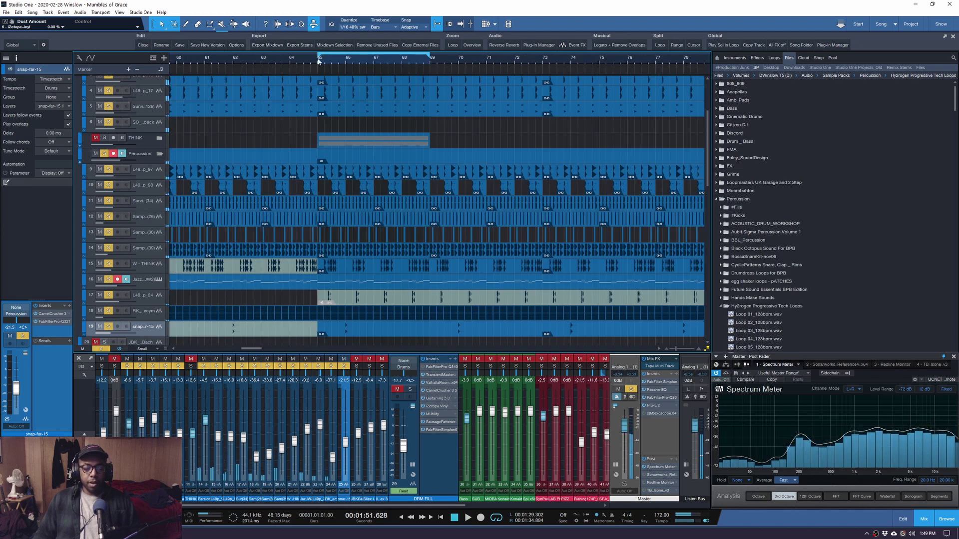
key("KP_1")
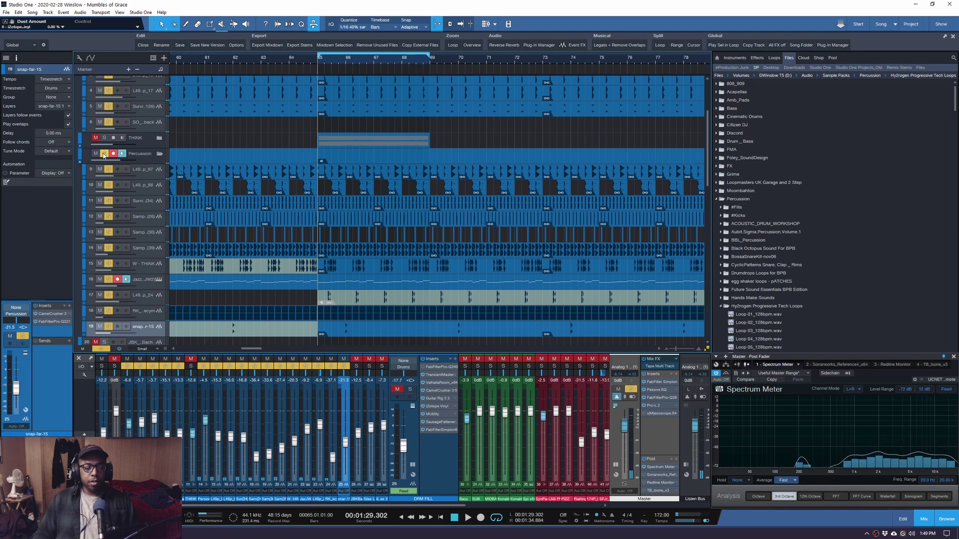
Solo only the Percussion folder, reduce the track height, play the loop, stop playback and select the folder to view its inserts and sends
left_click(104, 154, "ctrl")
key("shift+w")
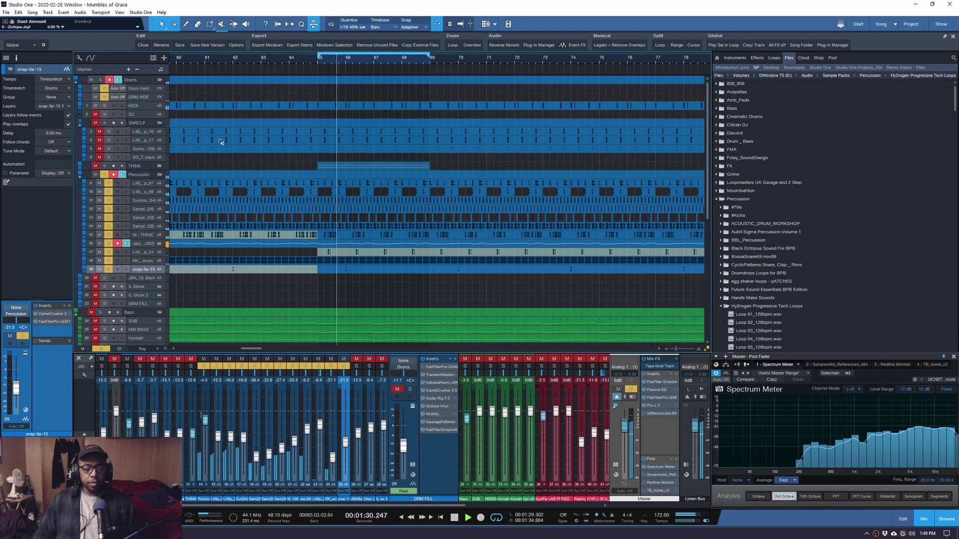
key("space")
left_click(138, 176)
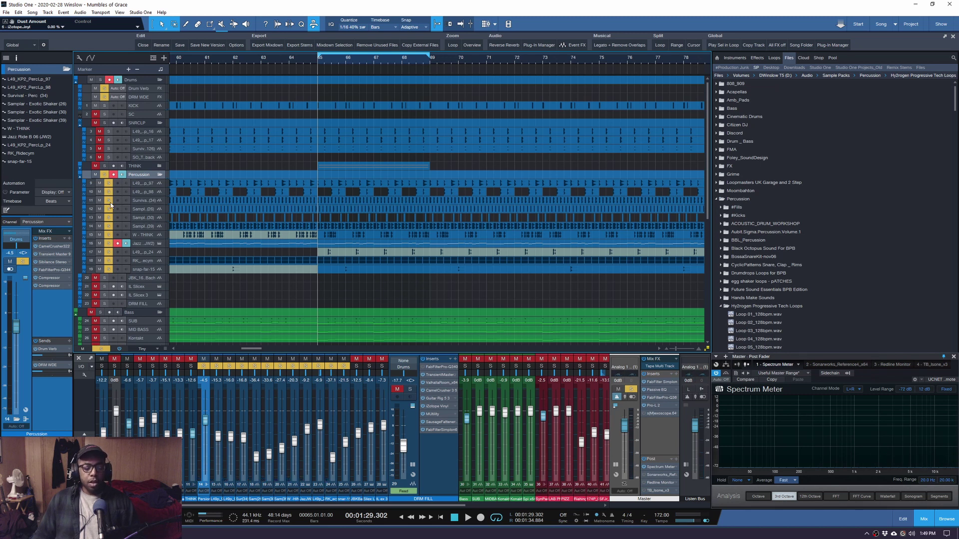
Enlarge the Drum Verb and DRM WDE effect tracks, and inspect DRM WDE's bx_stereomaker insert before closing it
left_click_drag(144, 93, 138, 122)
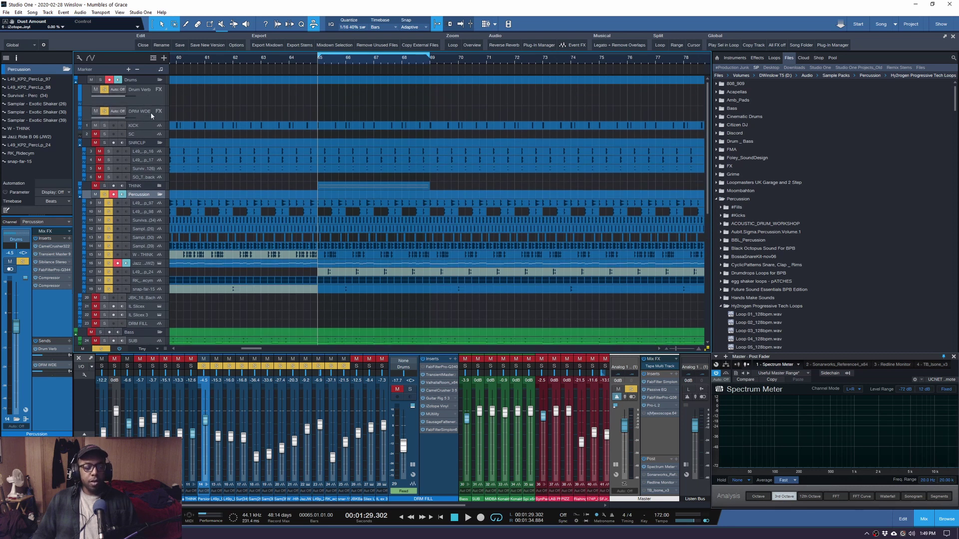
left_click(151, 115)
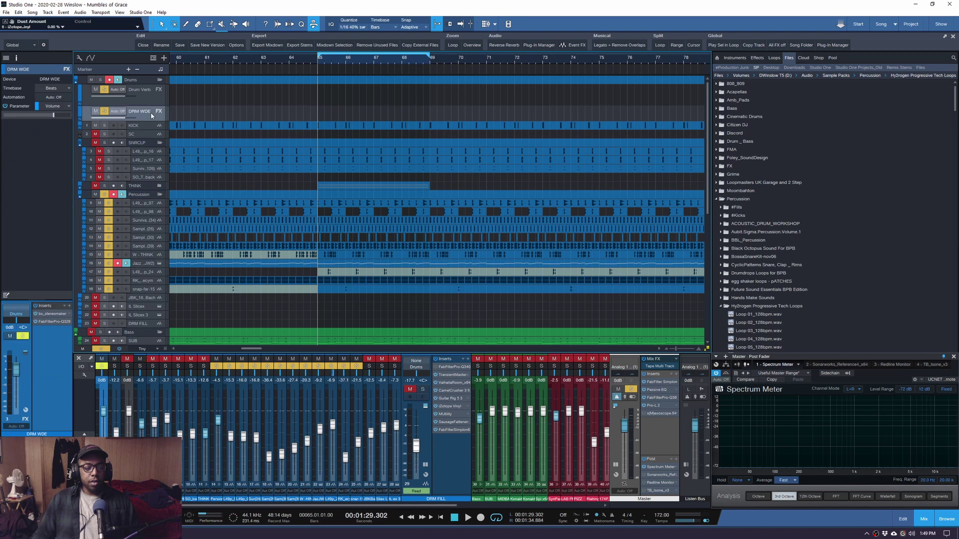
left_click(56, 316)
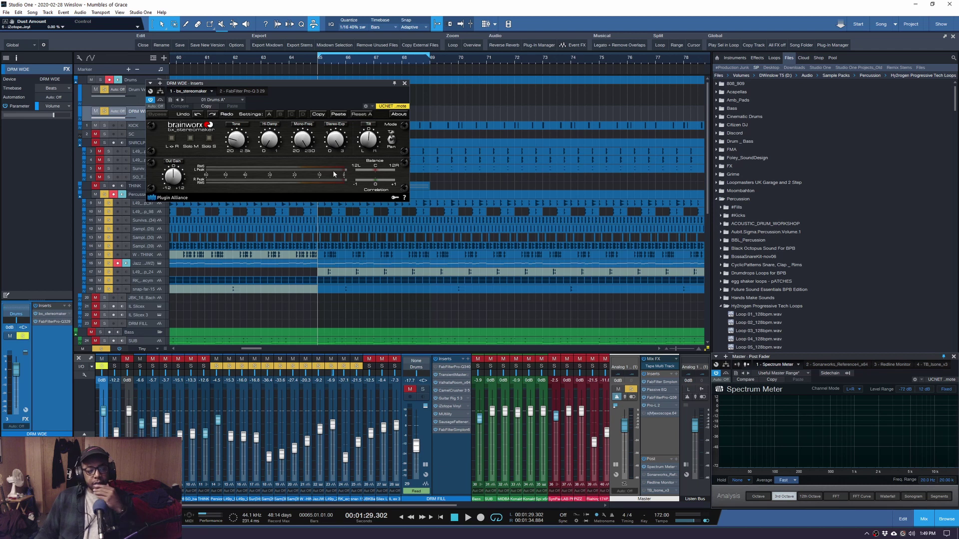
left_click(405, 84)
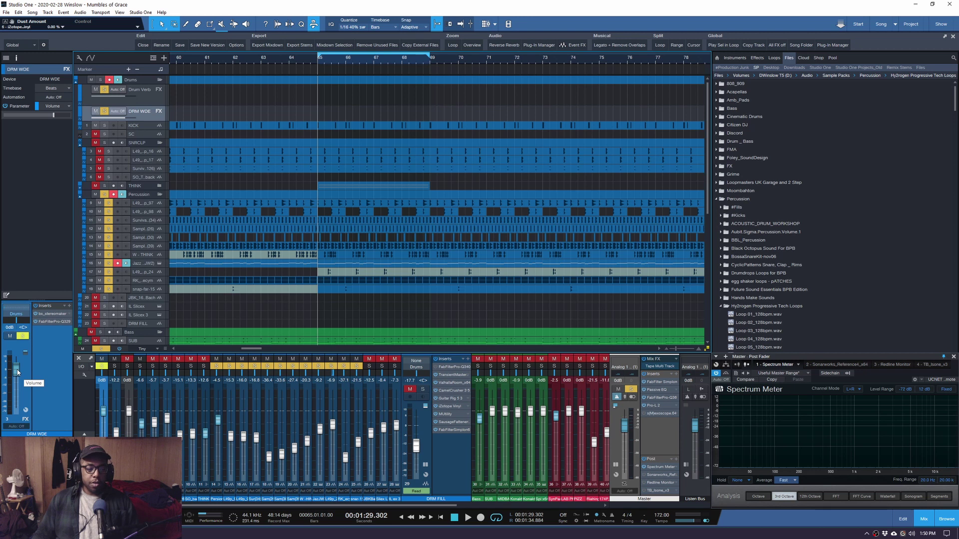
Play the percussion loop, stop it, lower the DRM WDE channel's volume to minus infinity and play the loop again
key("space")
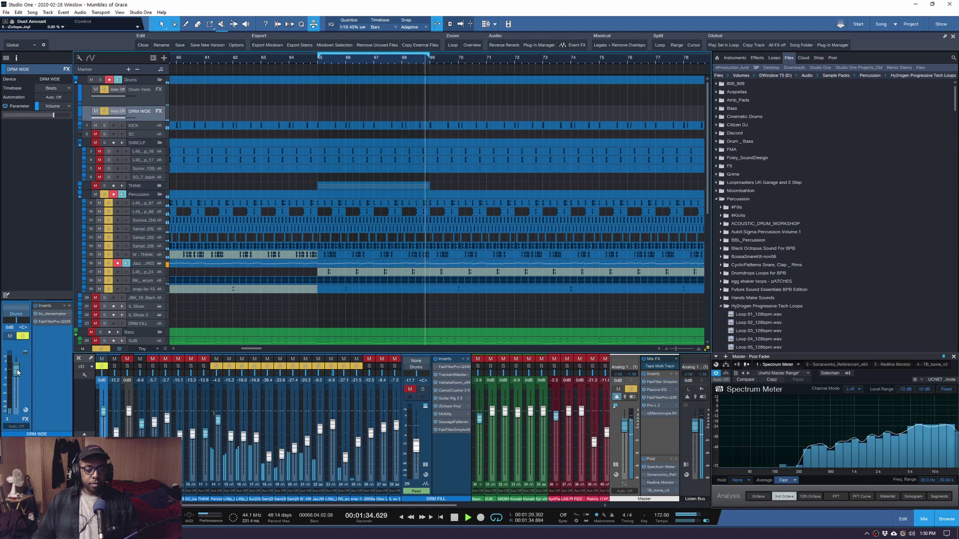
key("space")
left_click_drag(17, 372, 17, 409)
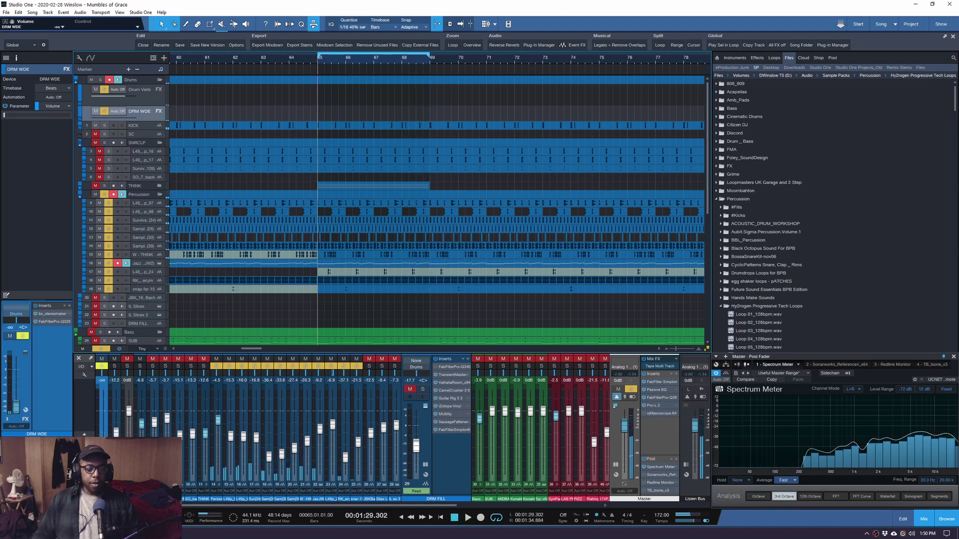
key("space")
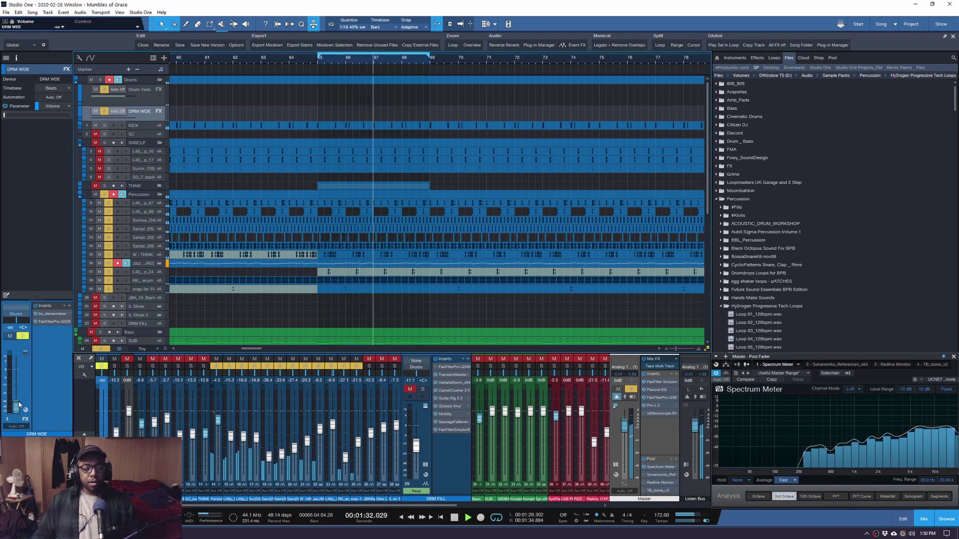
Reset the DRM WDE channel's volume to 0 dB while the percussion loop plays, and stop playback
left_click(18, 405, "ctrl")
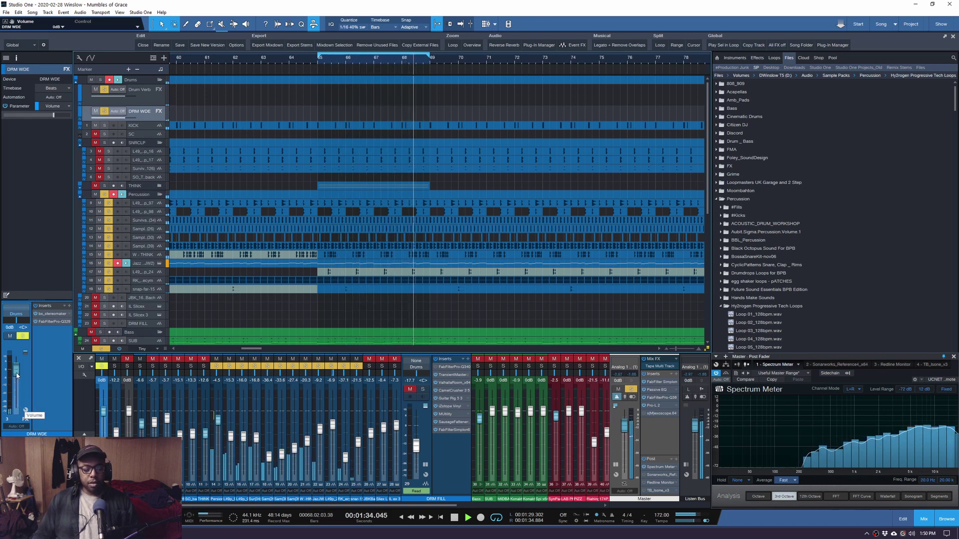
left_click_drag(16, 373, 22, 296)
key("space")
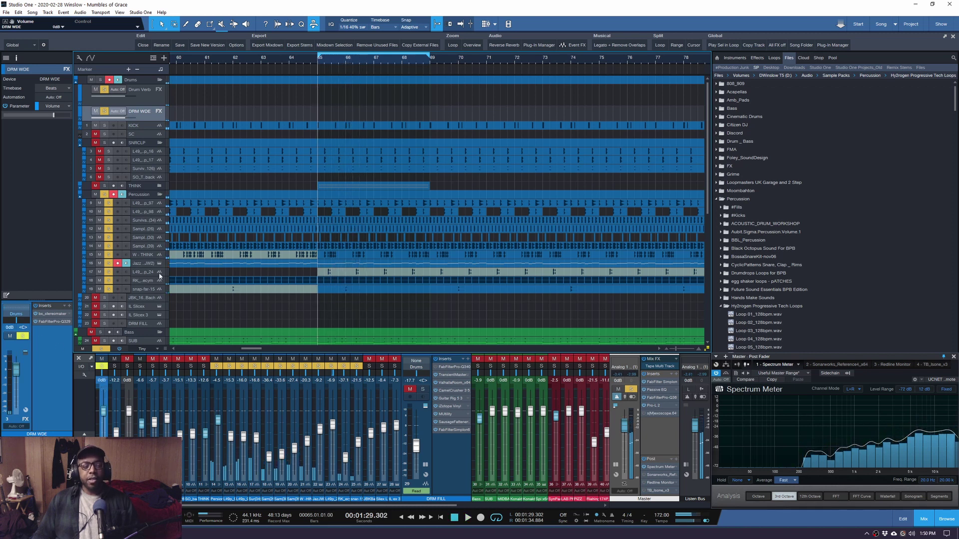
Open the FabFilter Pro-Q 3 insert on DRM WDE, examine its EQ curve and close it
double_click(49, 322)
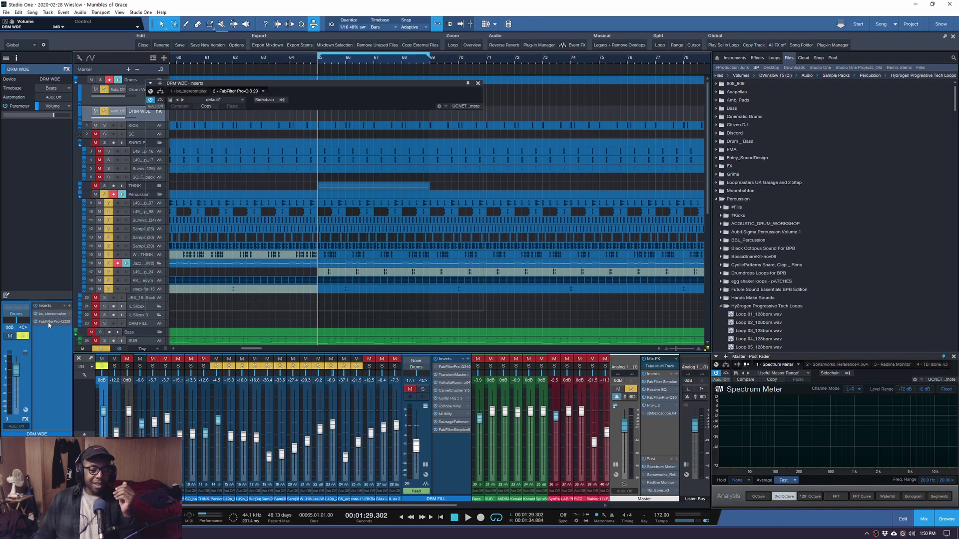
left_click_drag(259, 193, 344, 194)
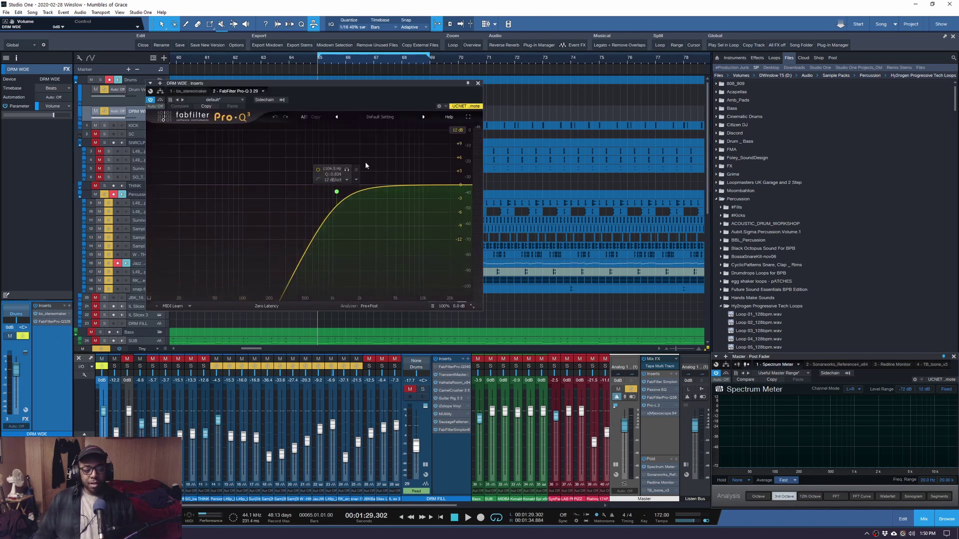
left_click(478, 83)
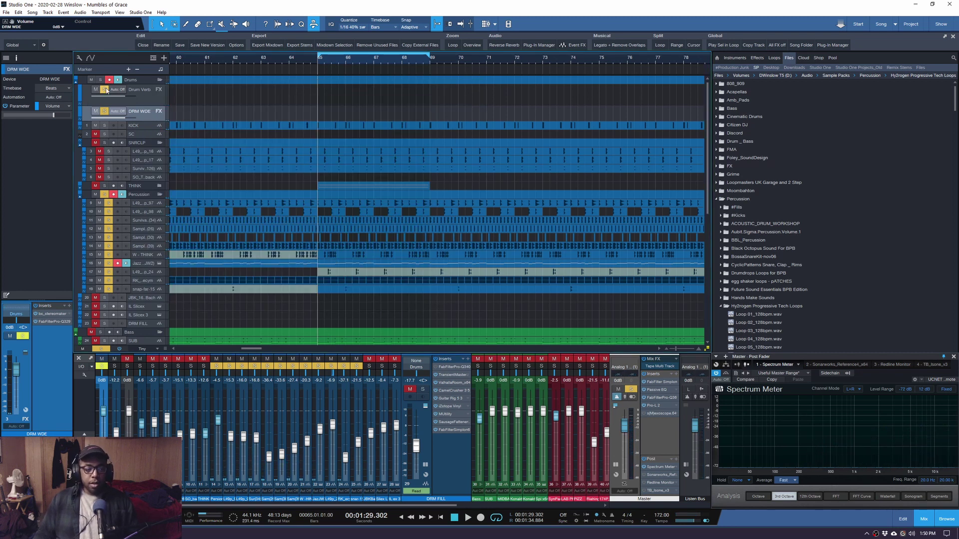
Add the SNRCLP folder to the soloed percussion, play the loop from bar 65 and stop playback
left_click(104, 142)
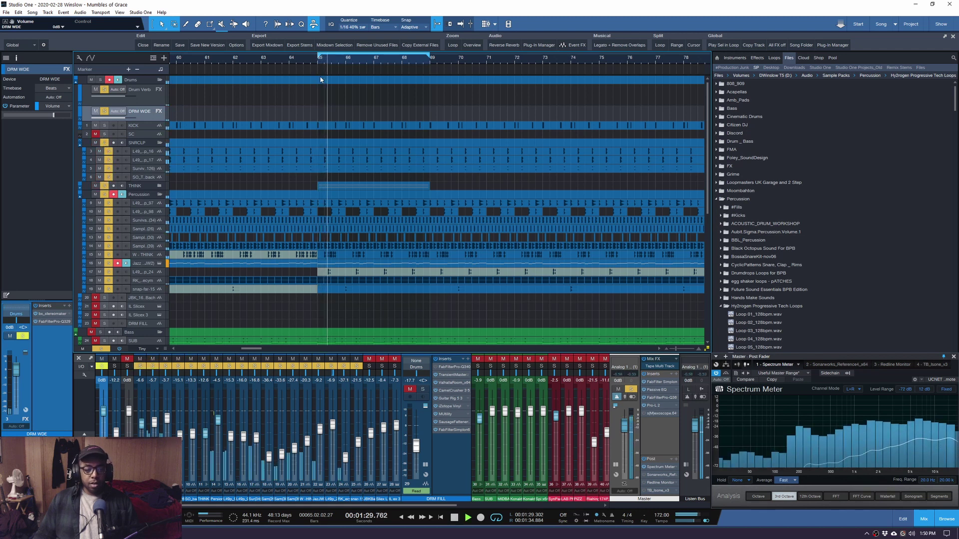
scroll(336, 58, "down", 5)
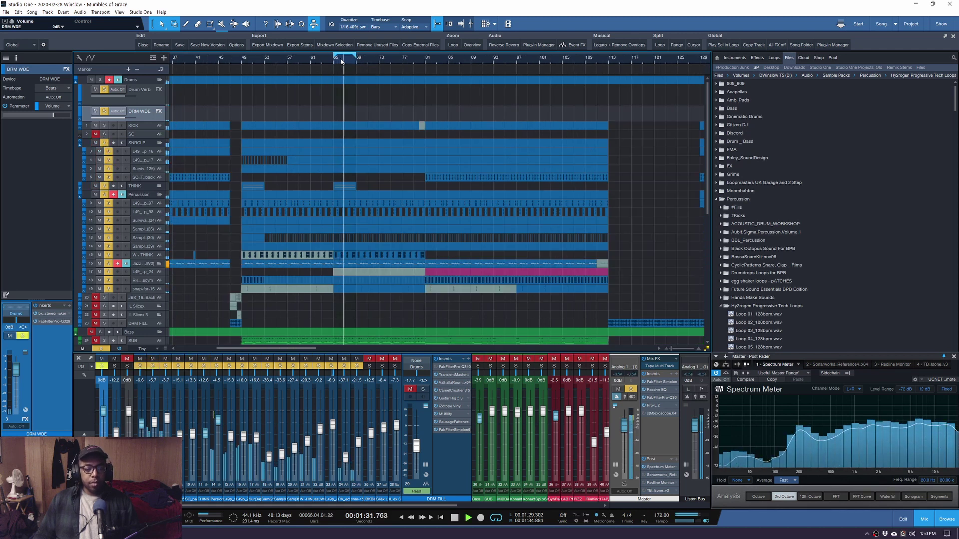
scroll(341, 61, "up", 3)
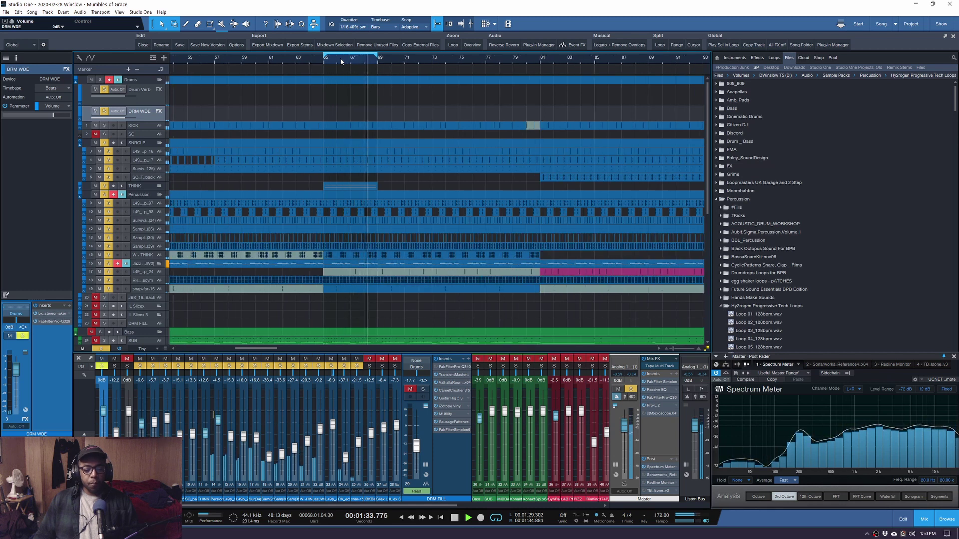
key("space")
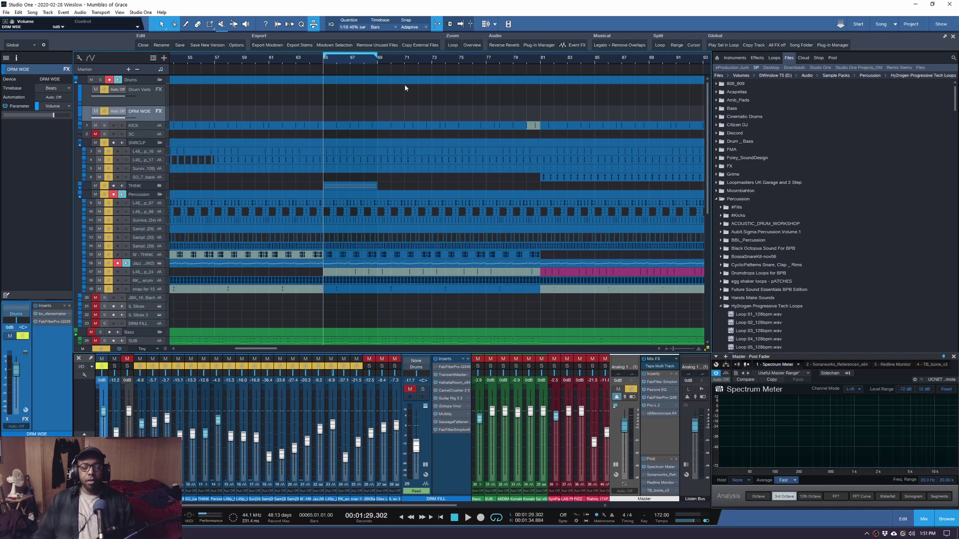
scroll(359, 62, "up", 4)
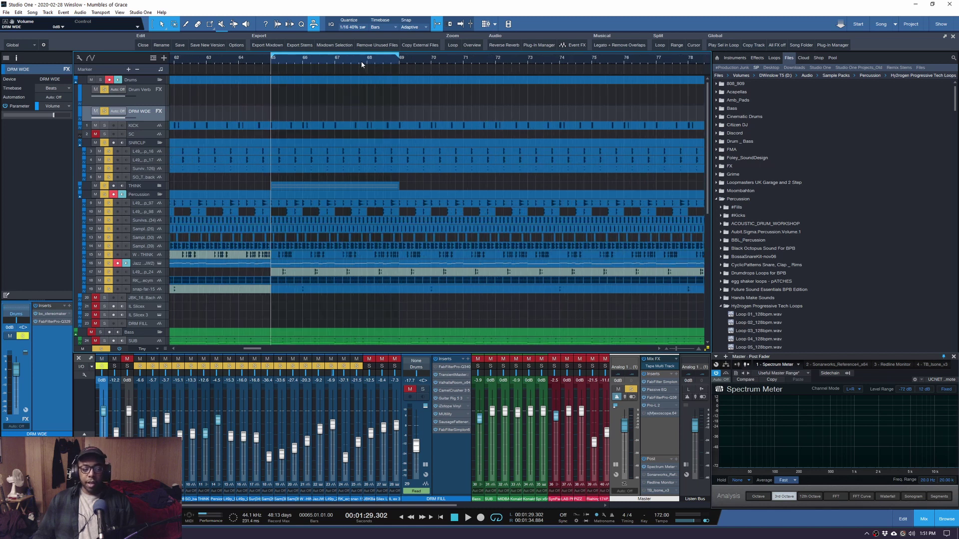
scroll(362, 64, "down", 2)
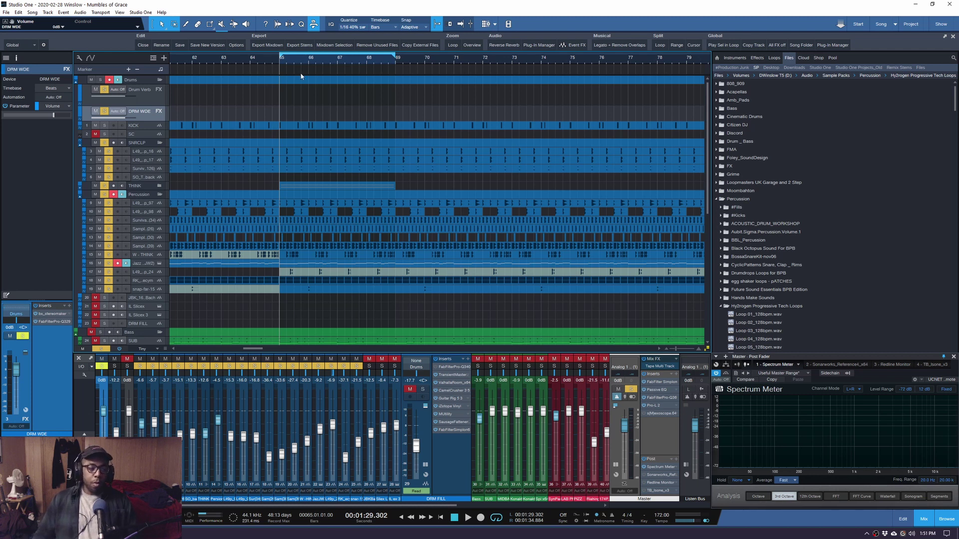
Solo the entire Drums folder, play the loop from bar 65 and stop playback
left_click(103, 80)
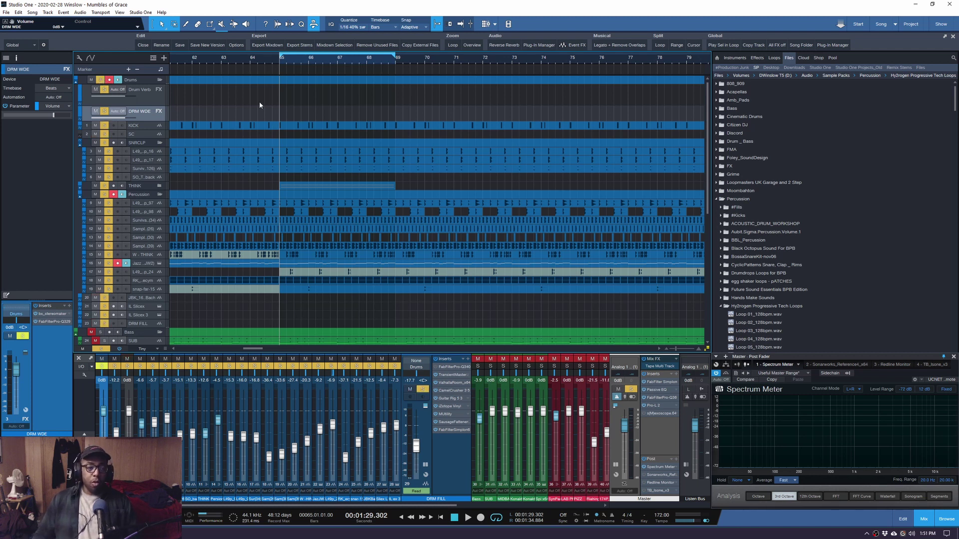
key("space")
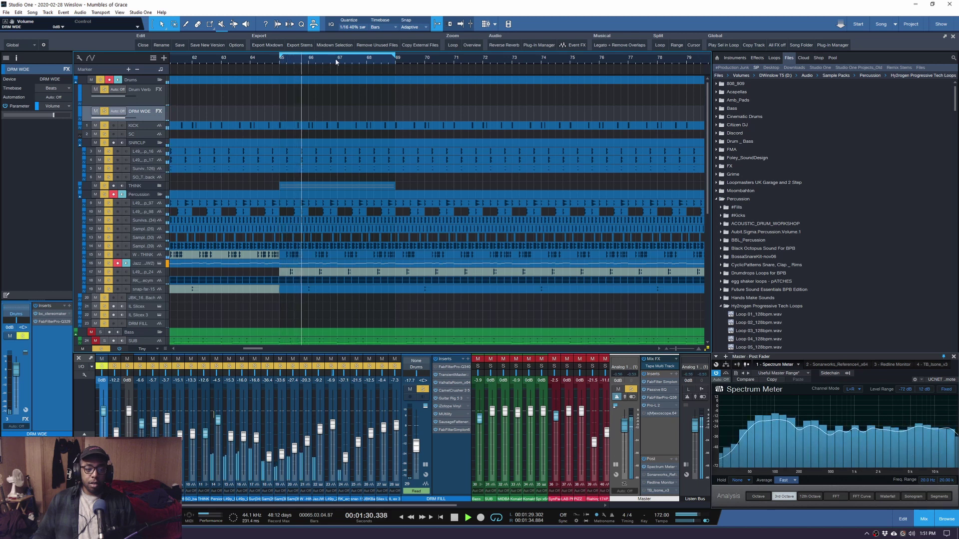
scroll(335, 58, "down", 3)
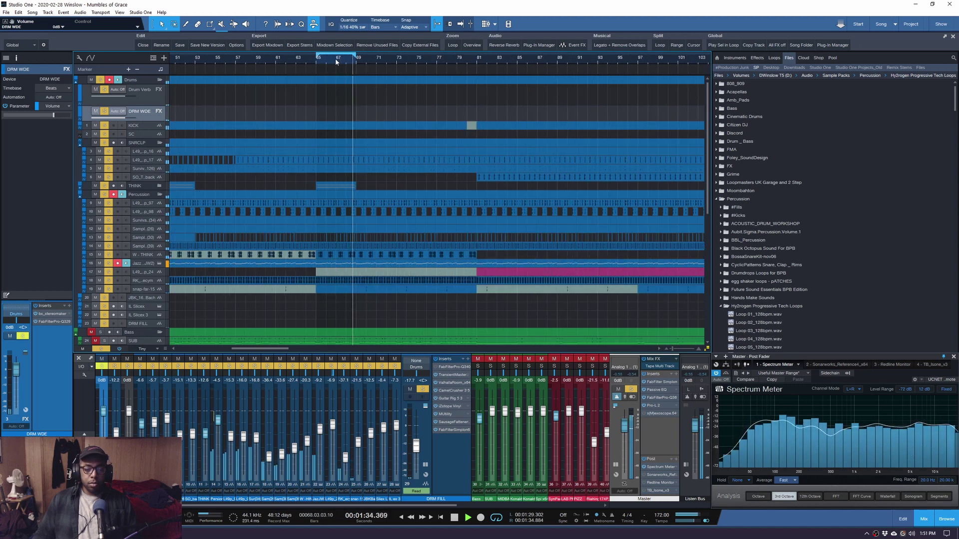
scroll(335, 58, "down", 2)
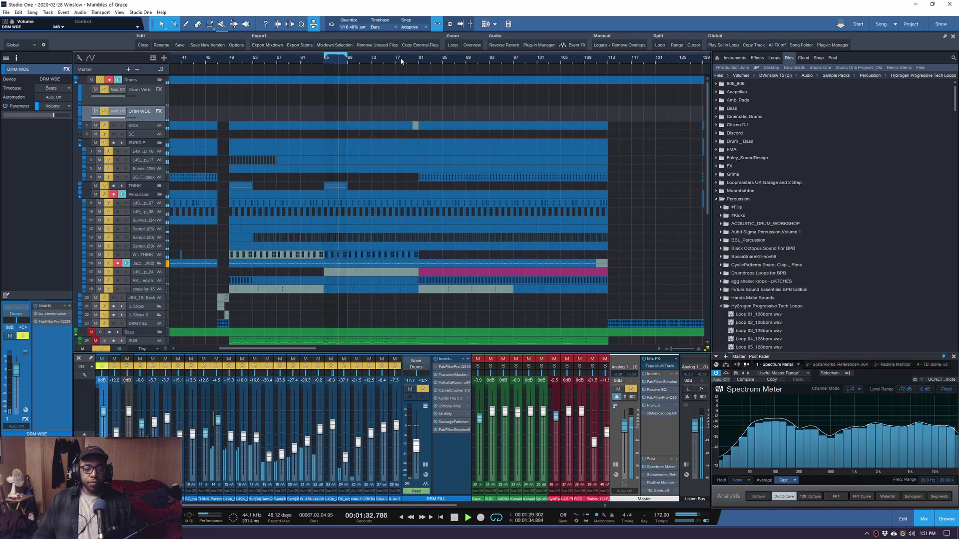
key("space")
Move the four-bar loop range to start at bar 81 and play the soloed drums from there
left_click_drag(335, 57, 425, 57)
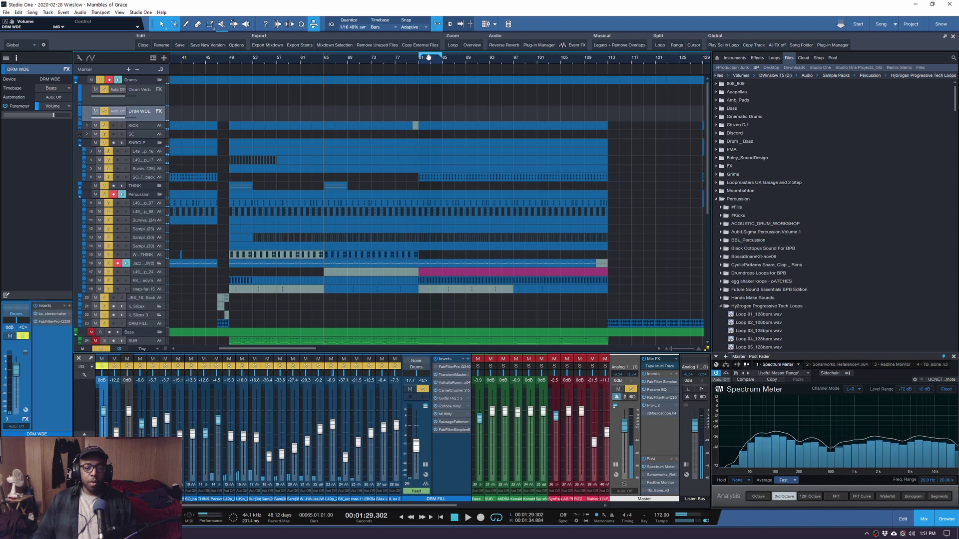
left_click(419, 61)
key("space")
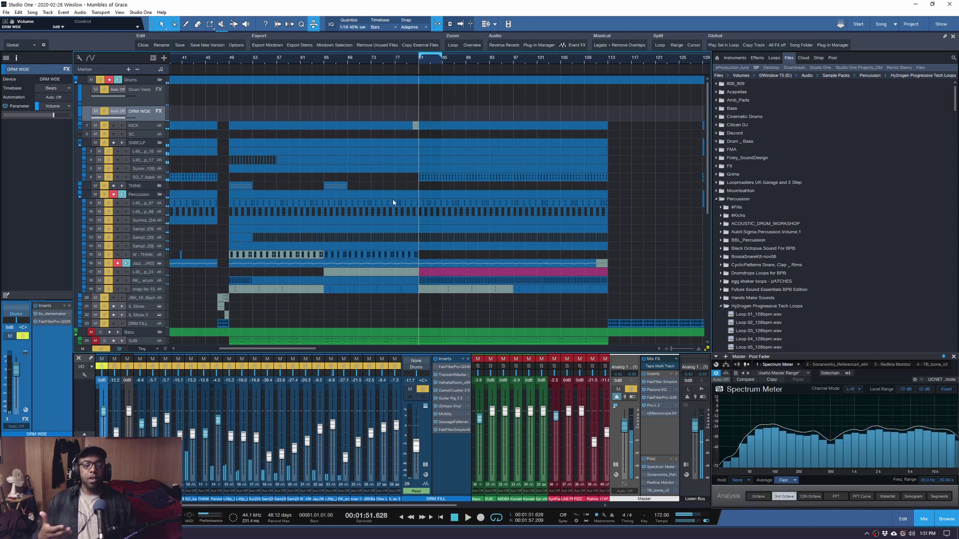
Play the soloed drums from bar 73, replay them from bar 81 and stop playback
left_click(371, 60)
scroll(439, 61, "up", 1)
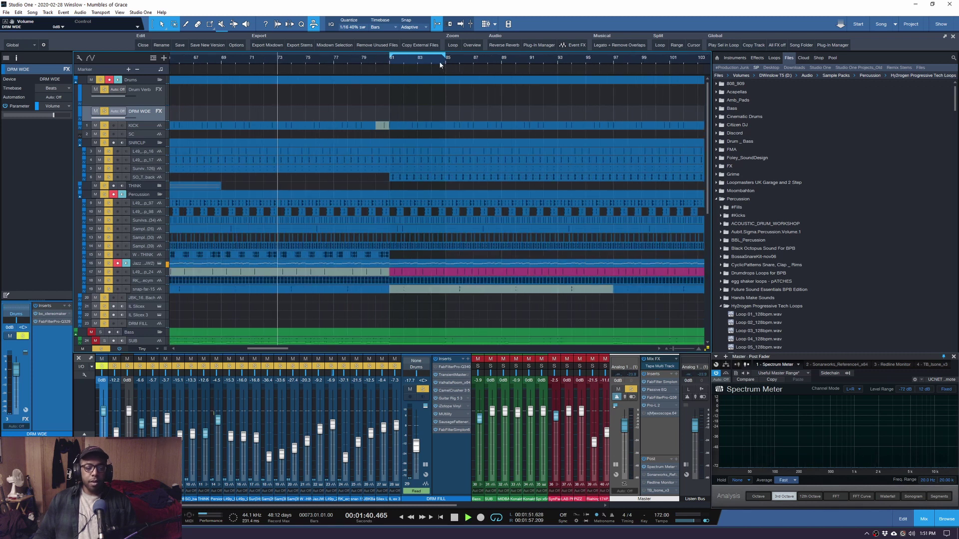
key("space")
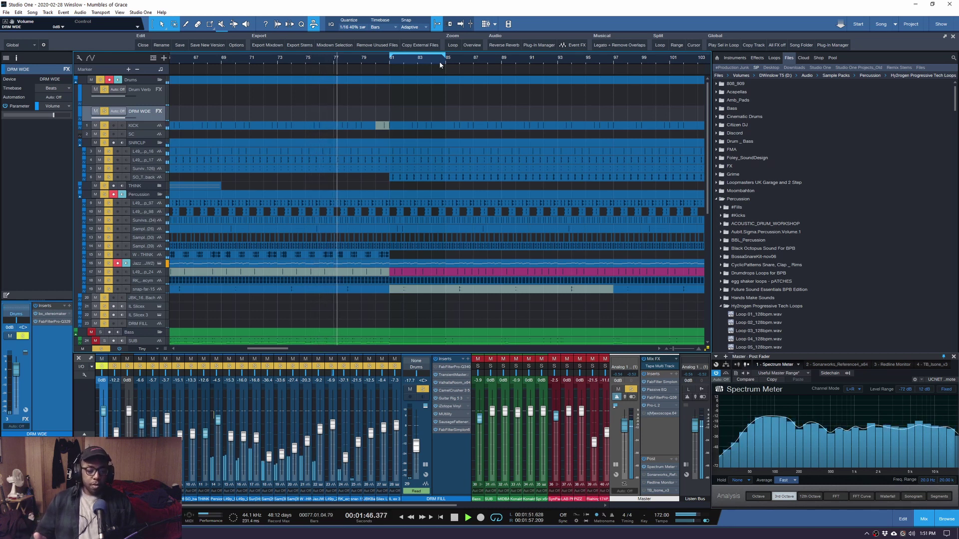
key("space")
left_click(391, 61)
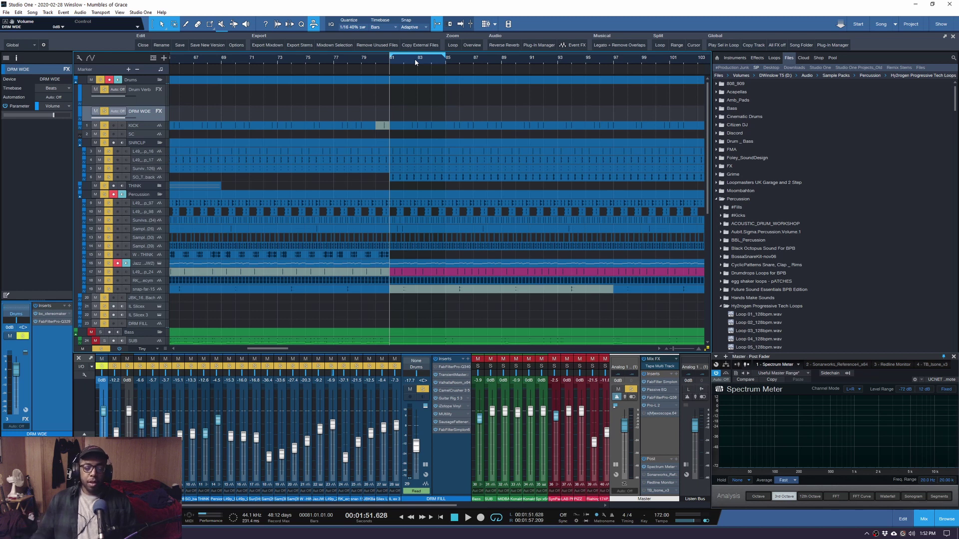
key("space")
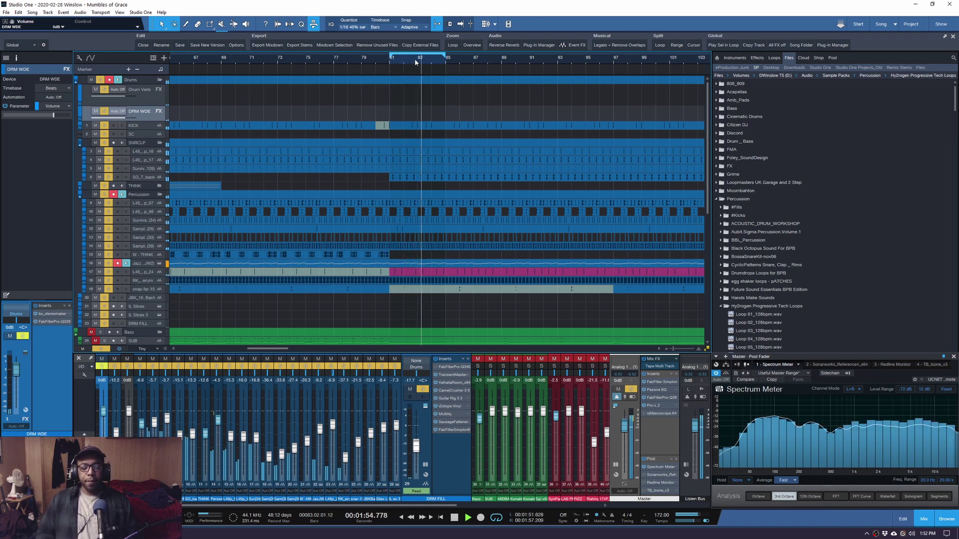
key("space")
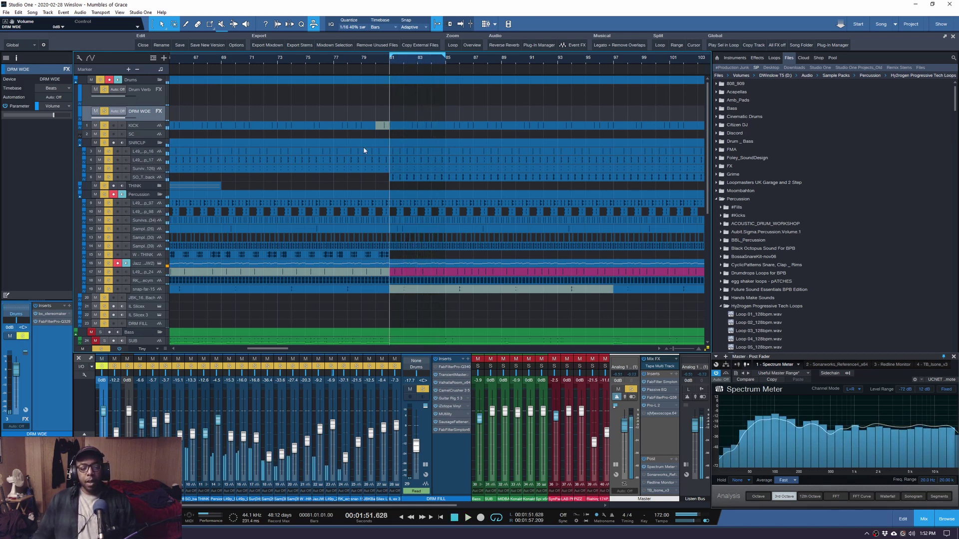
Clear all solos, play the full mix over the loop from bar 81 and stop playback
key("shift+s")
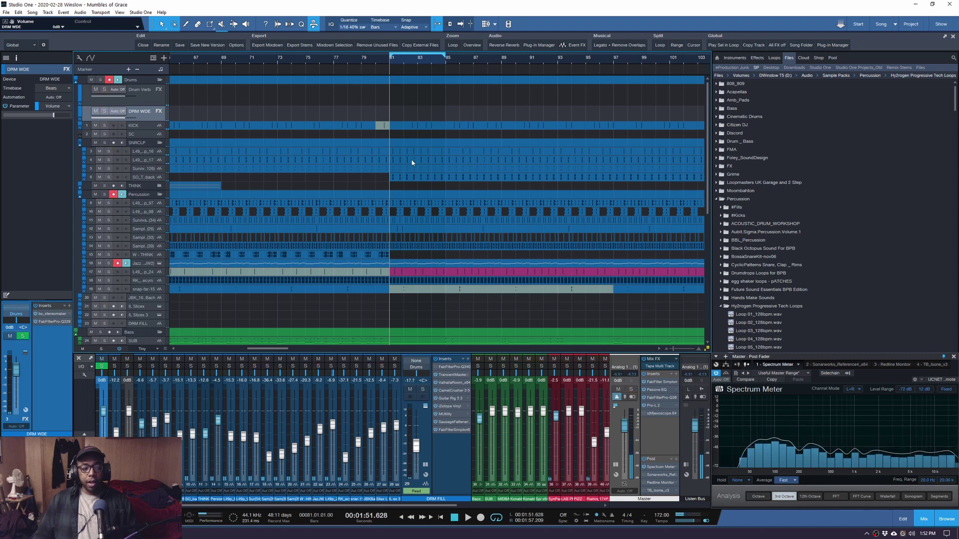
key("space")
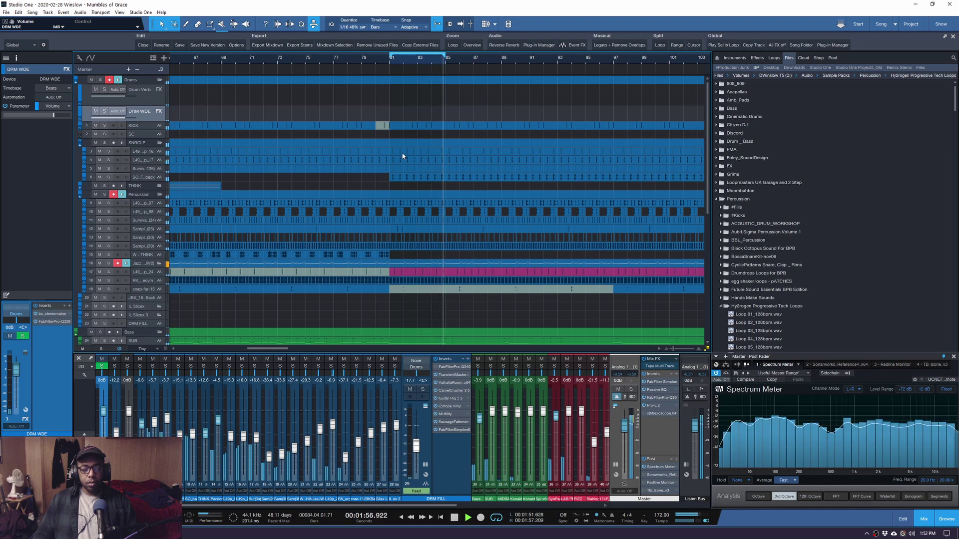
key("space")
Place the playback cursor at bar 65, play the full mix from there and stop playback
scroll(419, 120, "down", 2)
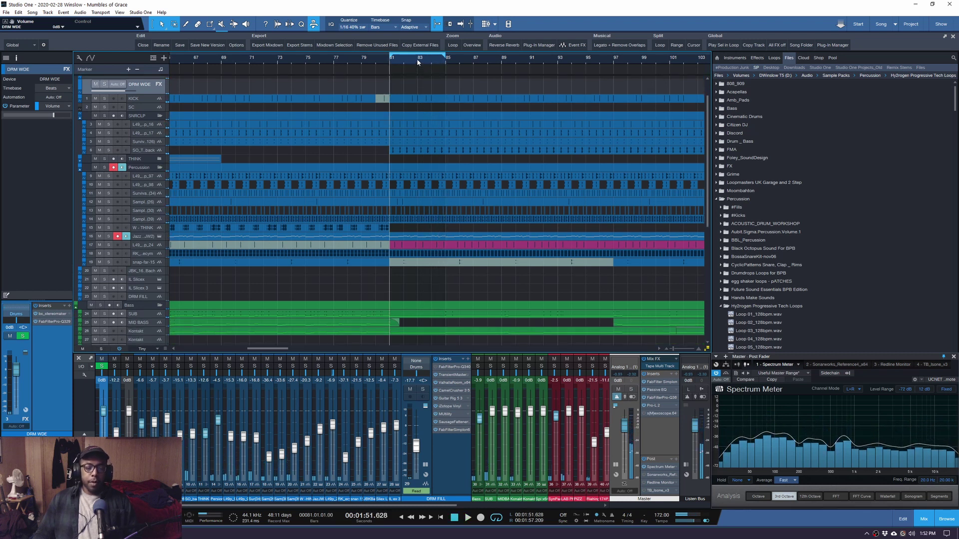
key("w")
key("w")
key("w")
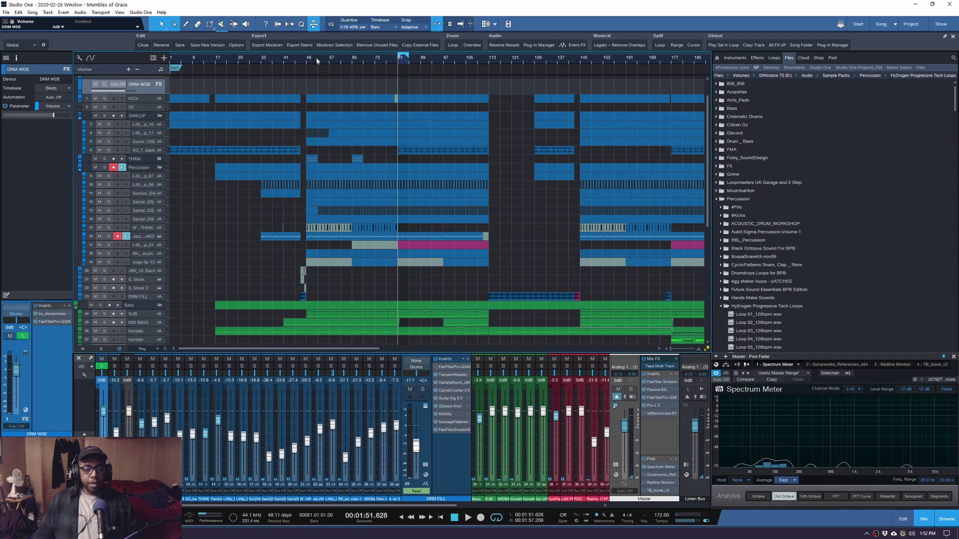
key("e")
left_click(347, 61)
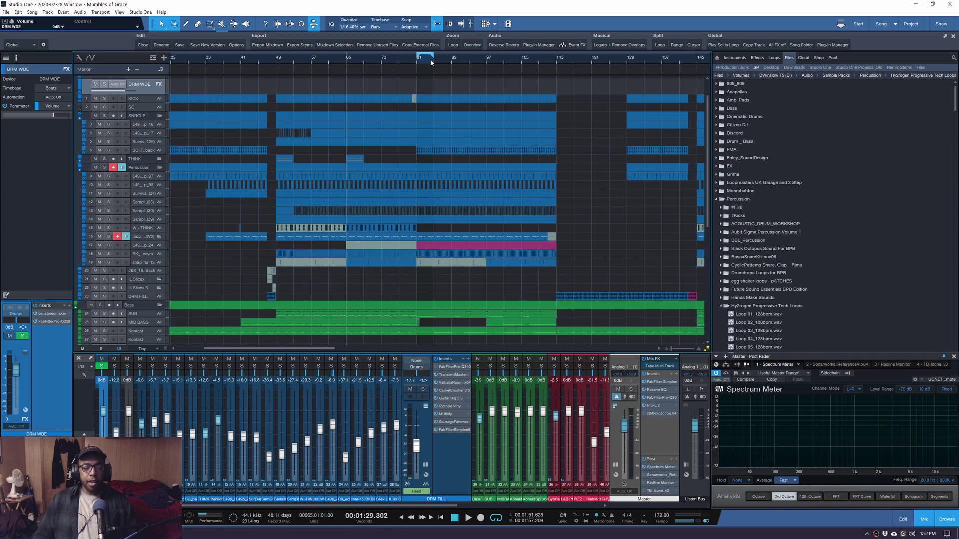
scroll(431, 63, "up", 2)
key("space")
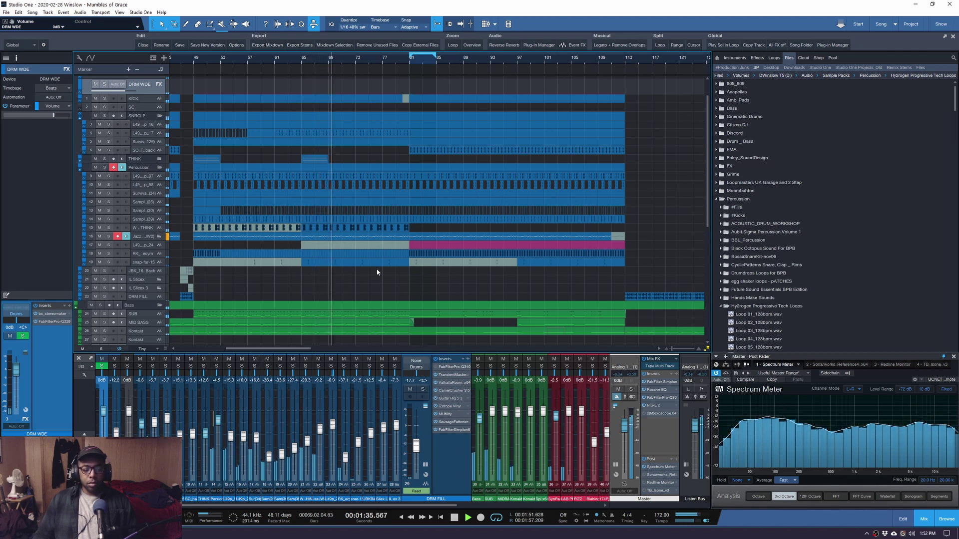
key("space")
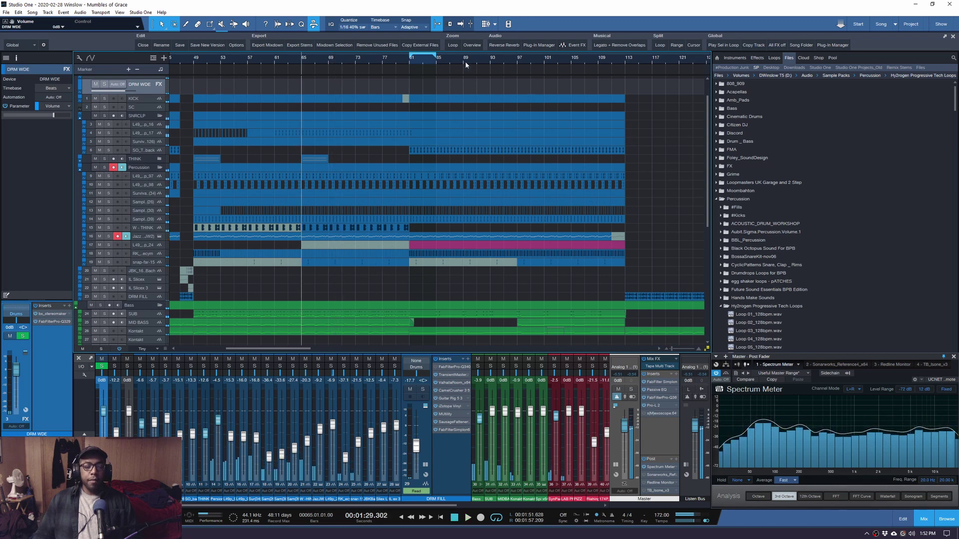
Return the playback cursor to bar 81 and reduce the track height to Overview to examine the whole arrangement
key("e")
key("e")
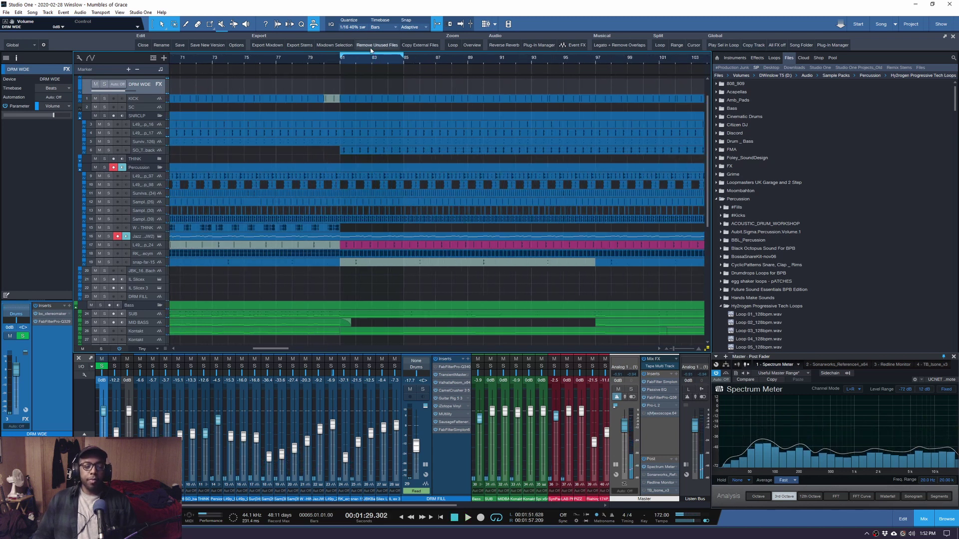
left_click(343, 59)
key("w")
key("w")
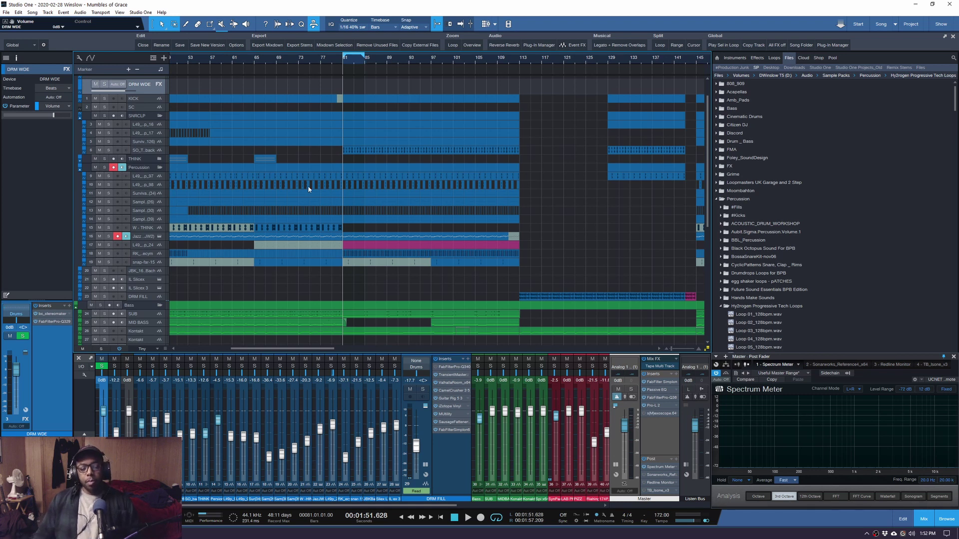
scroll(408, 59, "down", 2)
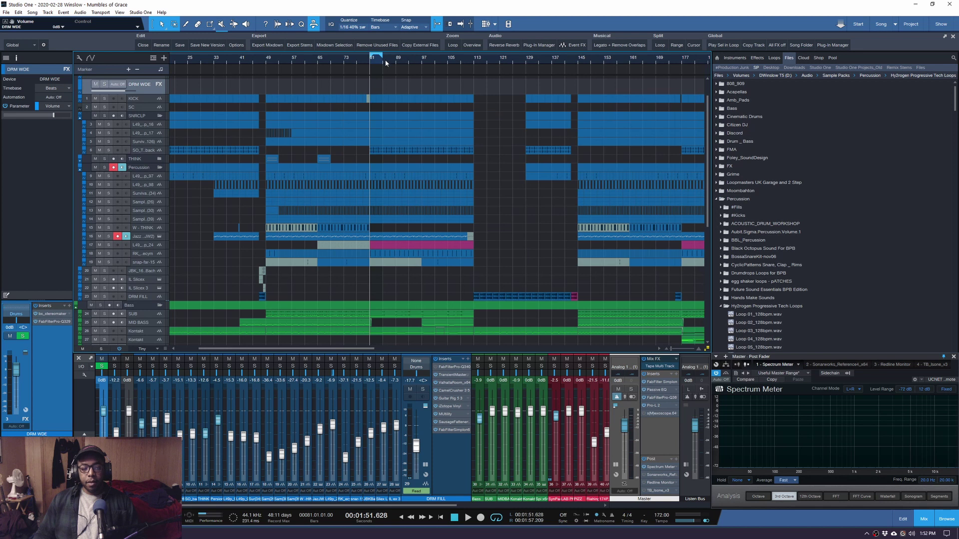
scroll(386, 63, "up", 2)
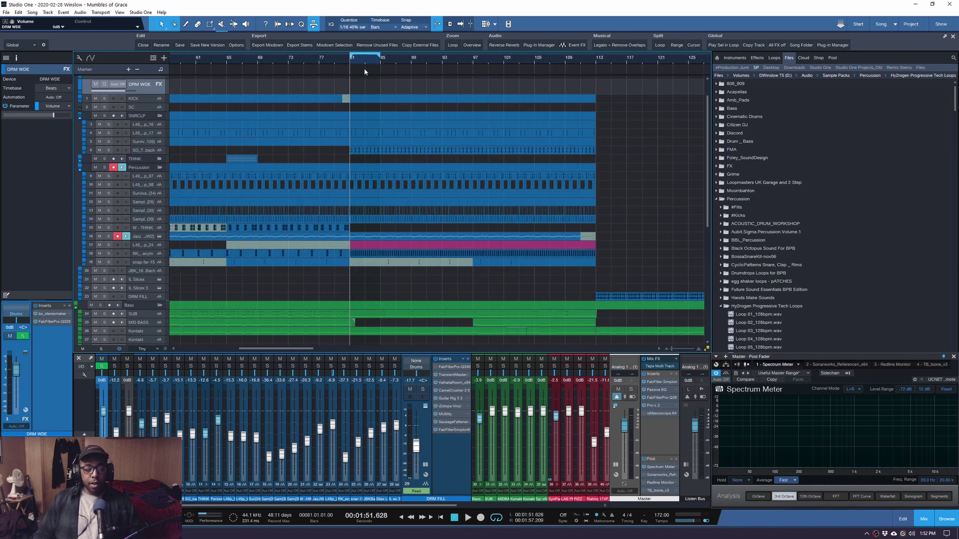
scroll(381, 236, "down", 2)
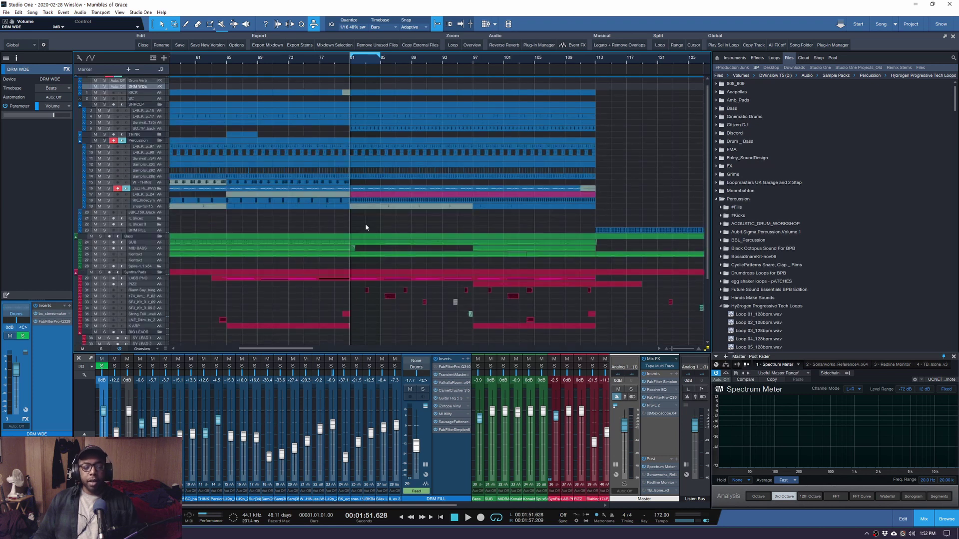
scroll(403, 63, "down", 3)
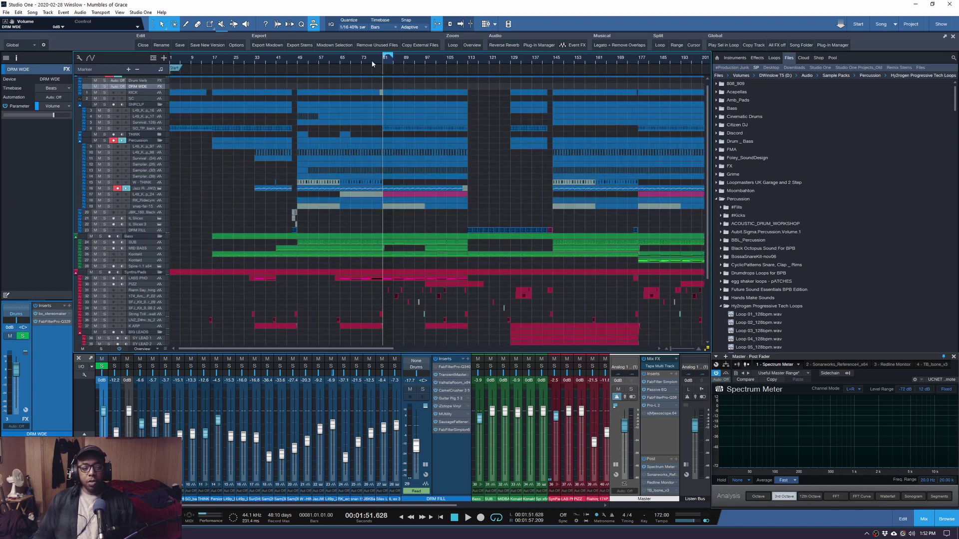
Look over the arrangement, place the playback cursor at bar 120 and play the full mix from there
scroll(374, 61, "up", 1)
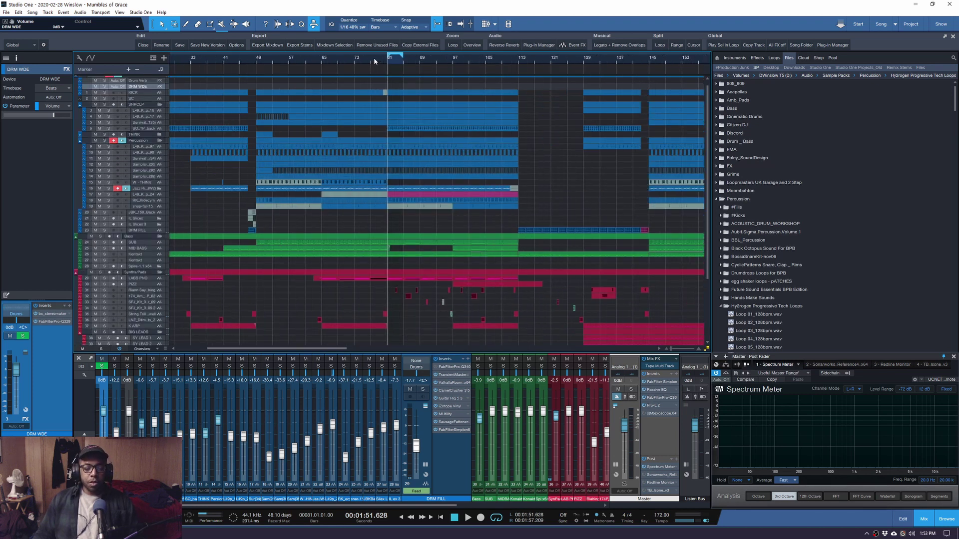
scroll(374, 60, "up", 1)
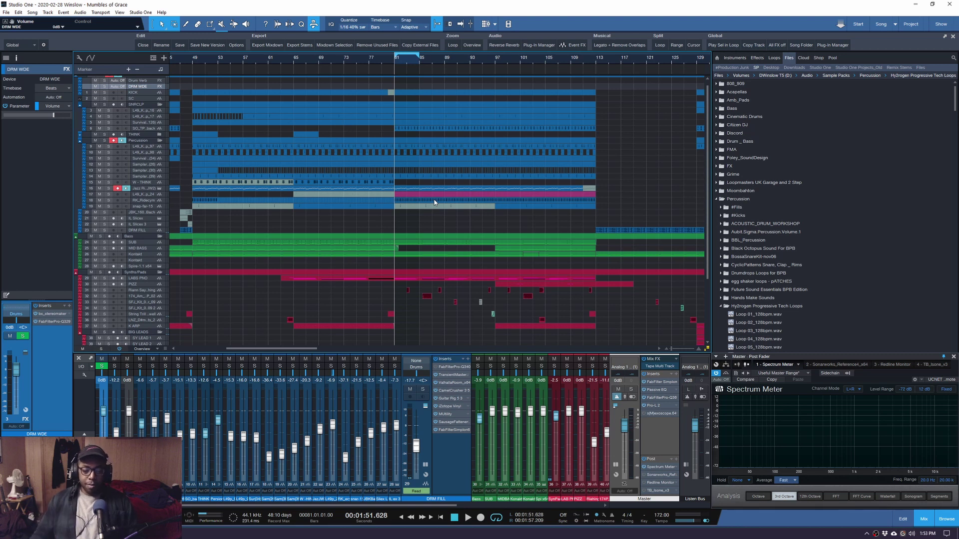
scroll(426, 212, "down", 3)
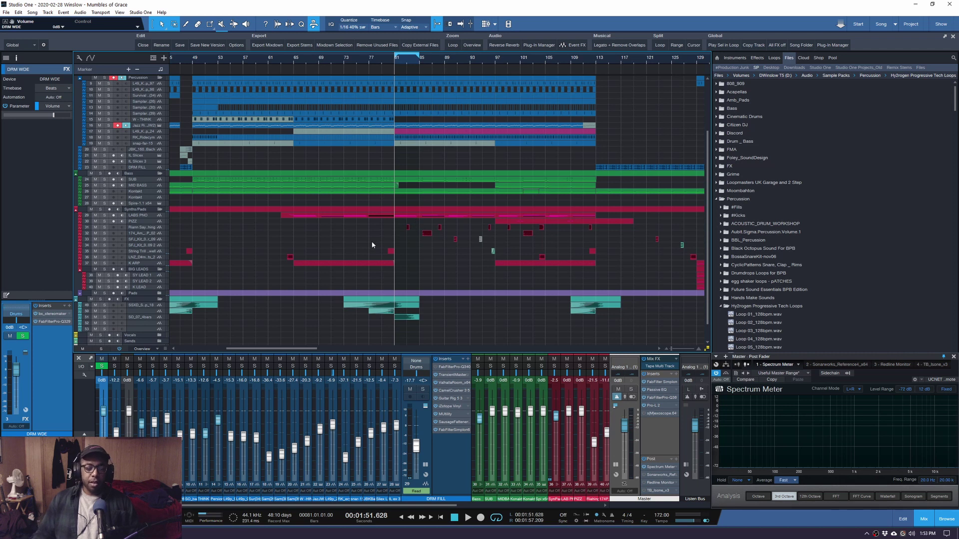
scroll(424, 234, "up", 1)
key("w")
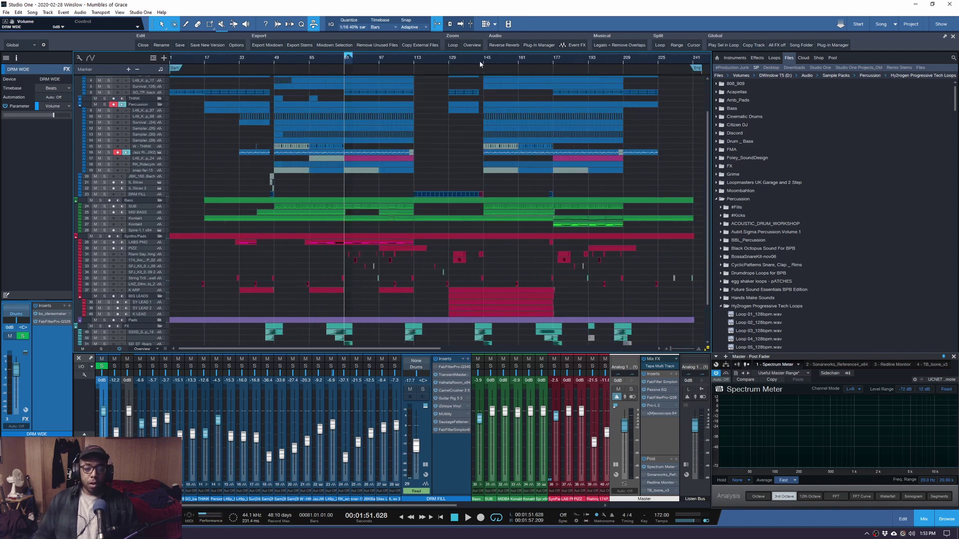
scroll(446, 151, "up", 2)
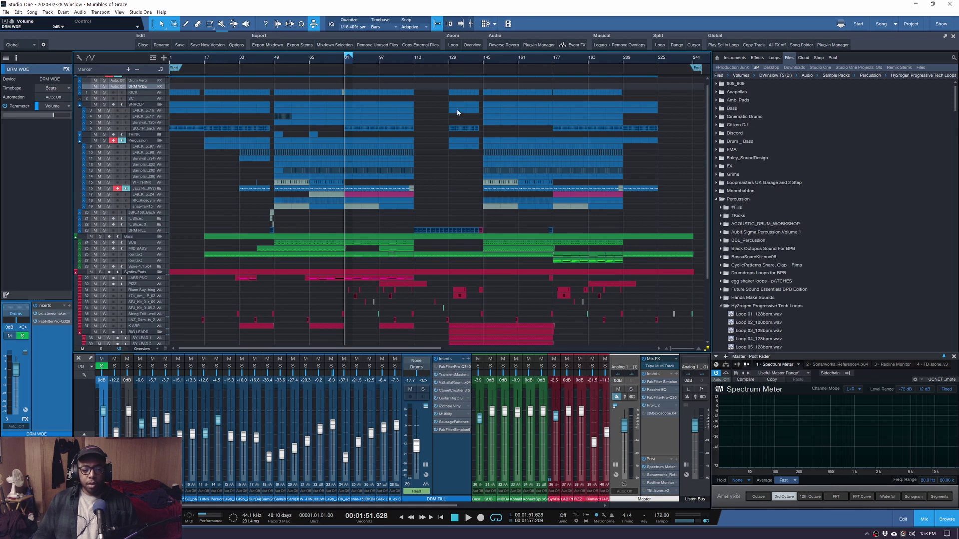
left_click(430, 61)
key("space")
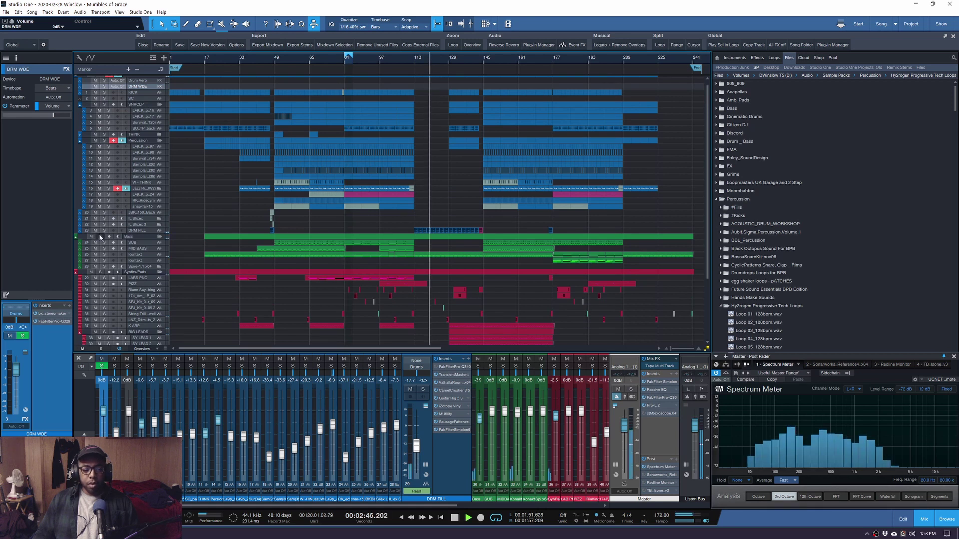
Solo the DRM FILL track during playback, expand its channel's insert list to review the effects and stop playback
key("s")
left_click(134, 231)
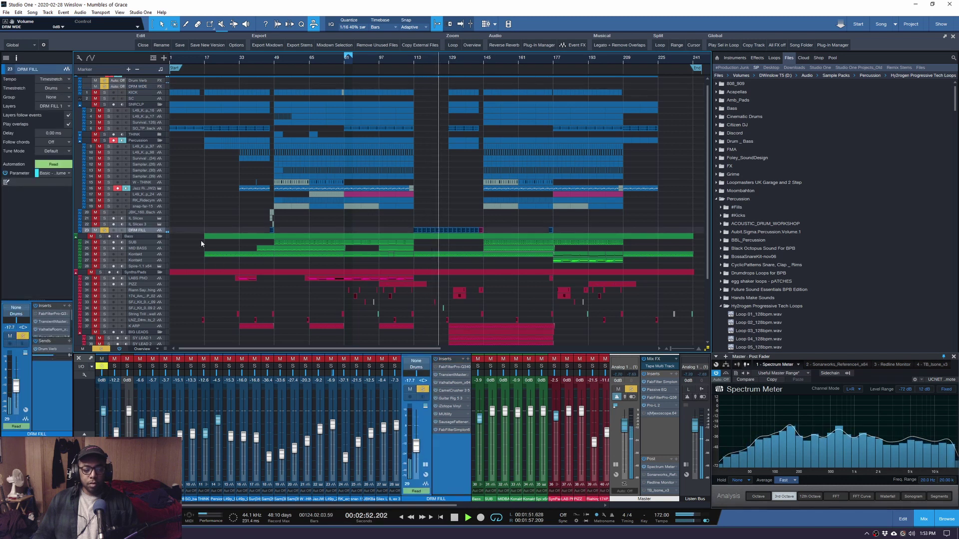
left_click_drag(53, 339, 53, 393)
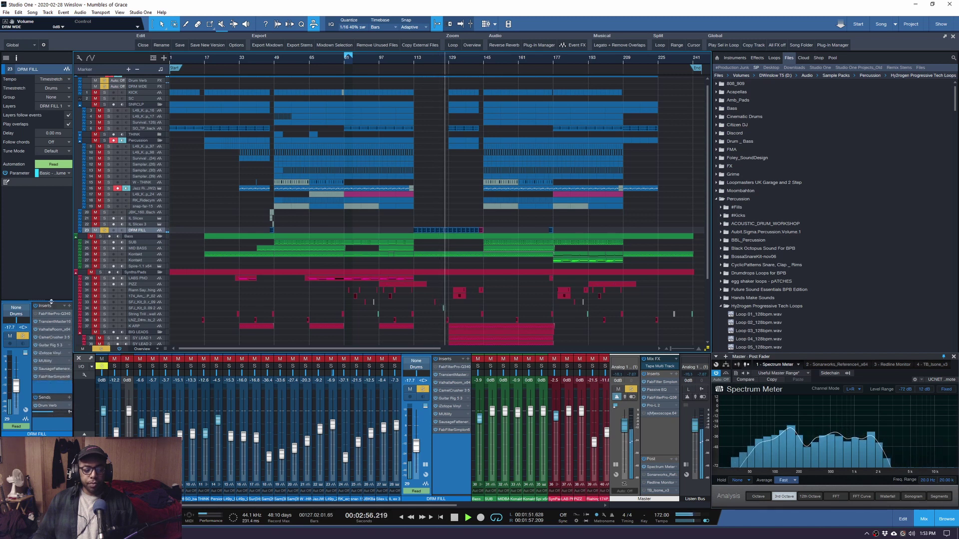
left_click_drag(49, 305, 49, 251)
key("space")
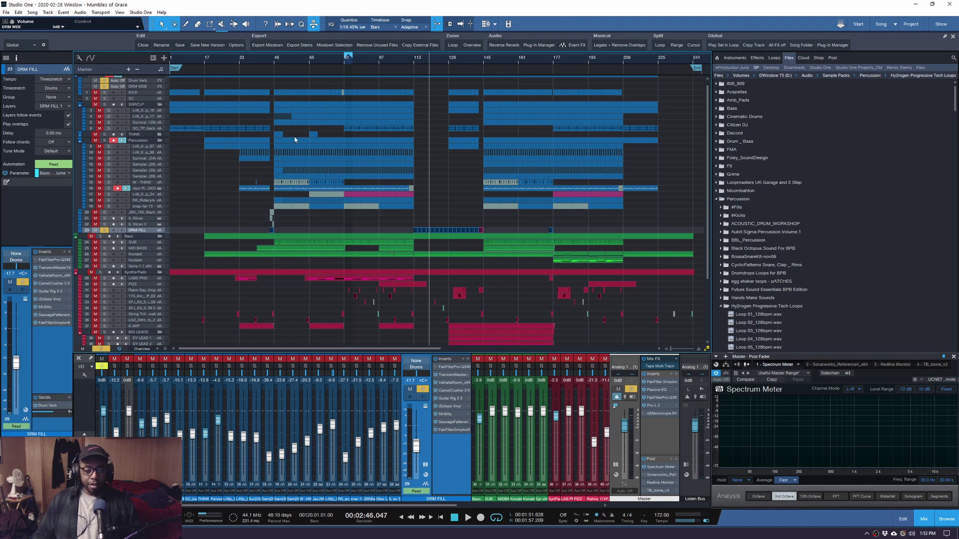
Place the playback cursor at bar 49, solo the Bass folder and play it
left_click(273, 57)
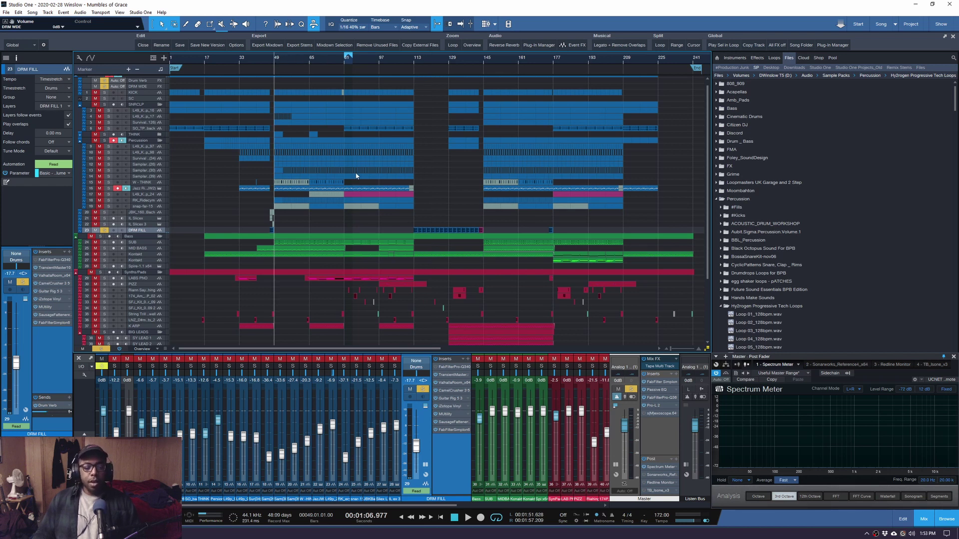
left_click(100, 237)
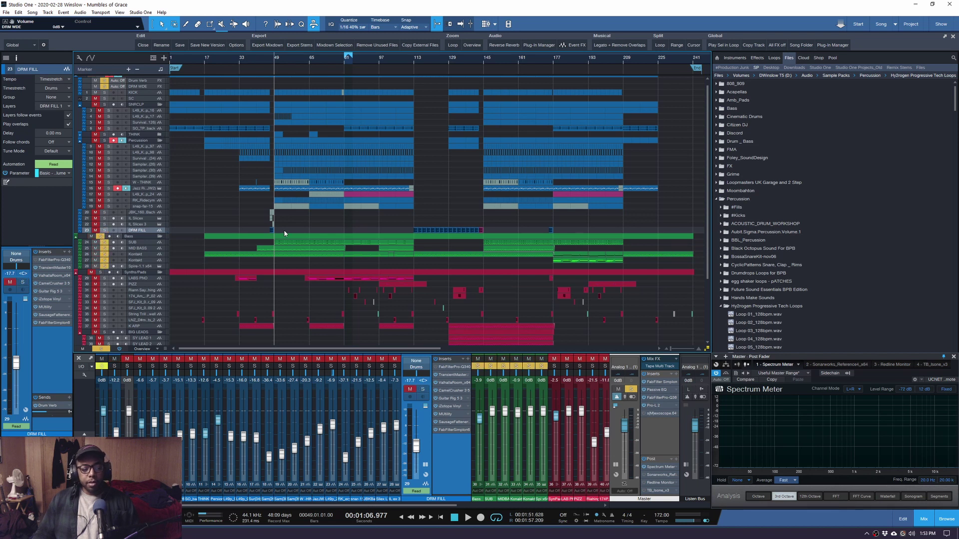
scroll(227, 225, "up", 3)
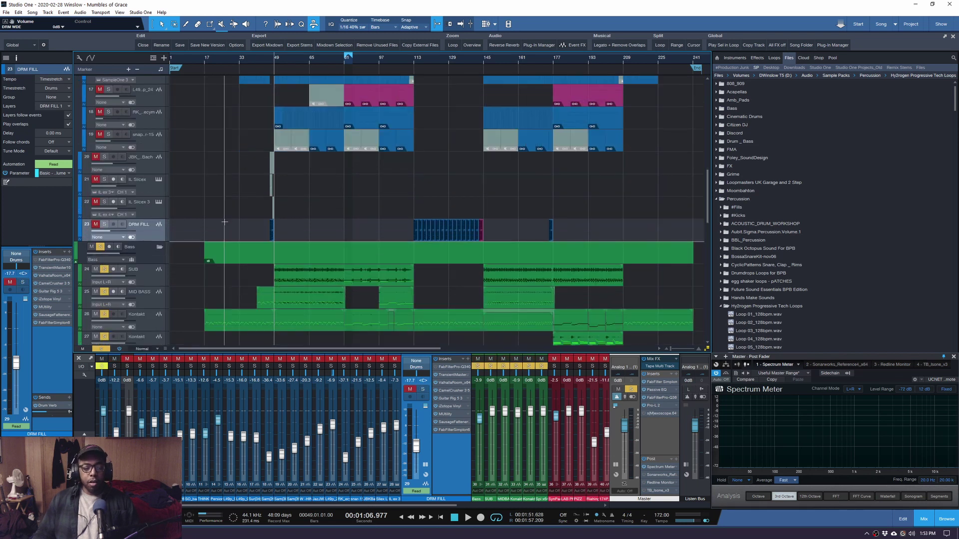
scroll(260, 174, "down", 3)
scroll(290, 61, "up", 3)
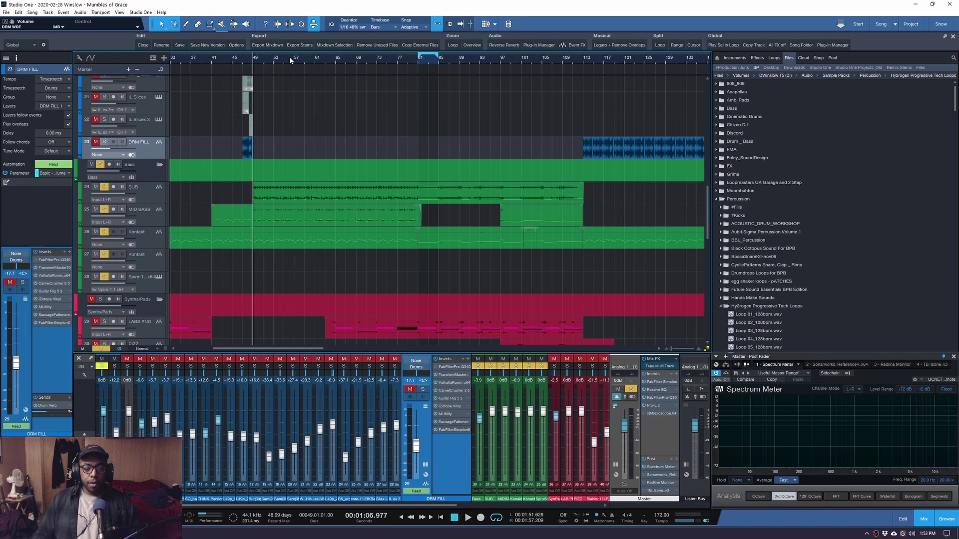
scroll(290, 61, "down", 2)
scroll(328, 135, "up", 6)
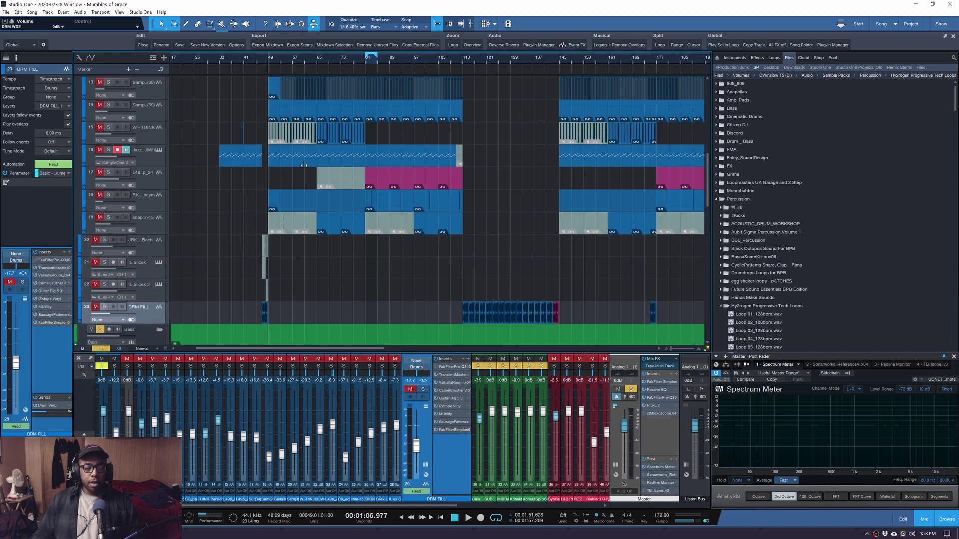
scroll(189, 106, "up", 6)
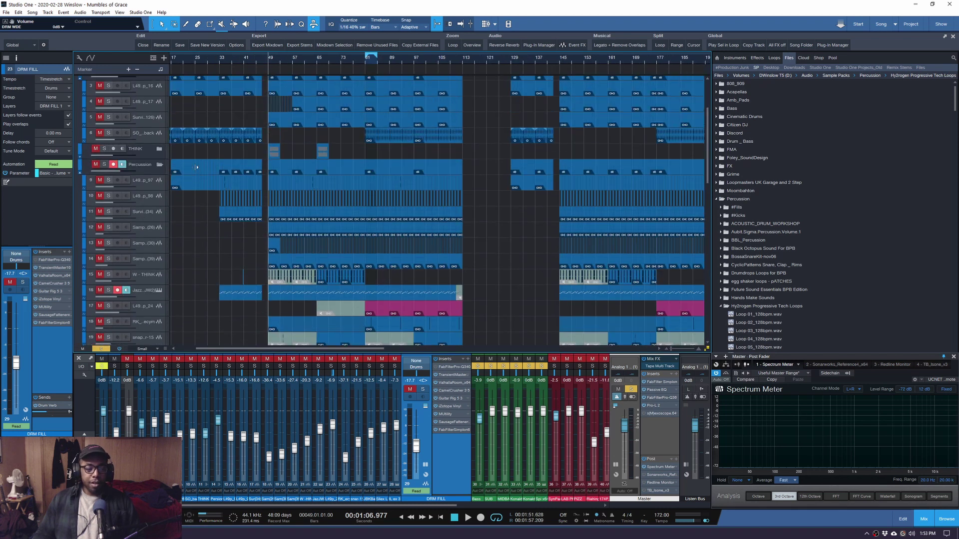
key("space")
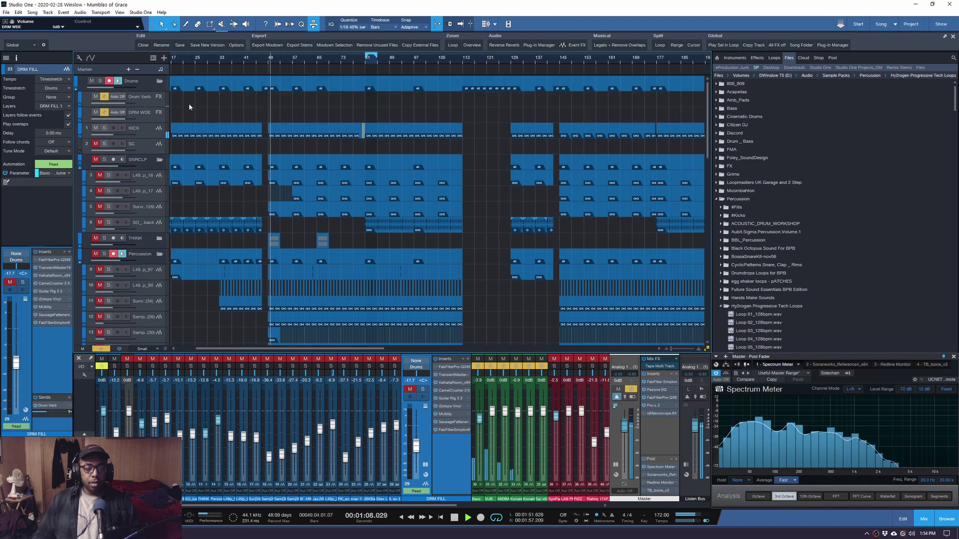
Collapse the Drums folder, enlarge the track height to Medium for the bass tracks and stop playback
left_click(159, 81)
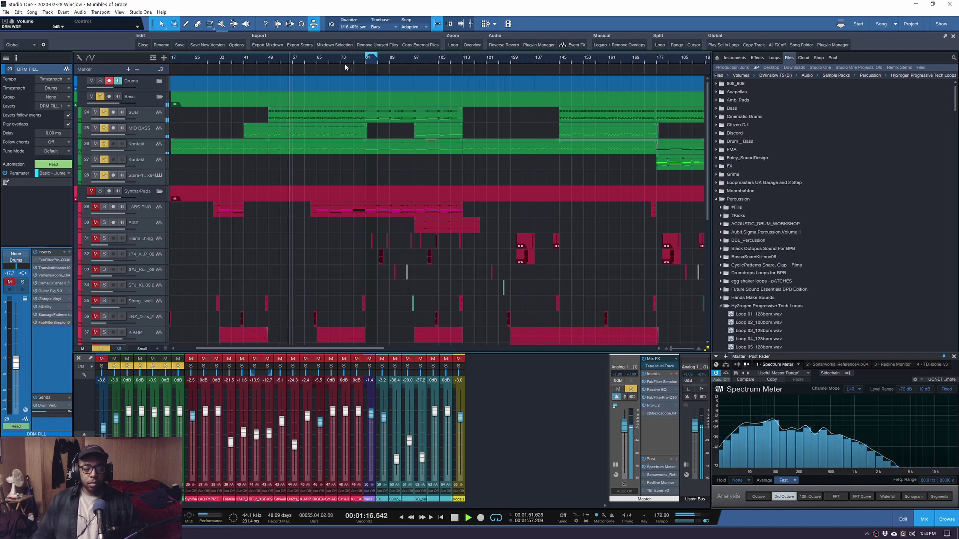
scroll(338, 56, "up", 3)
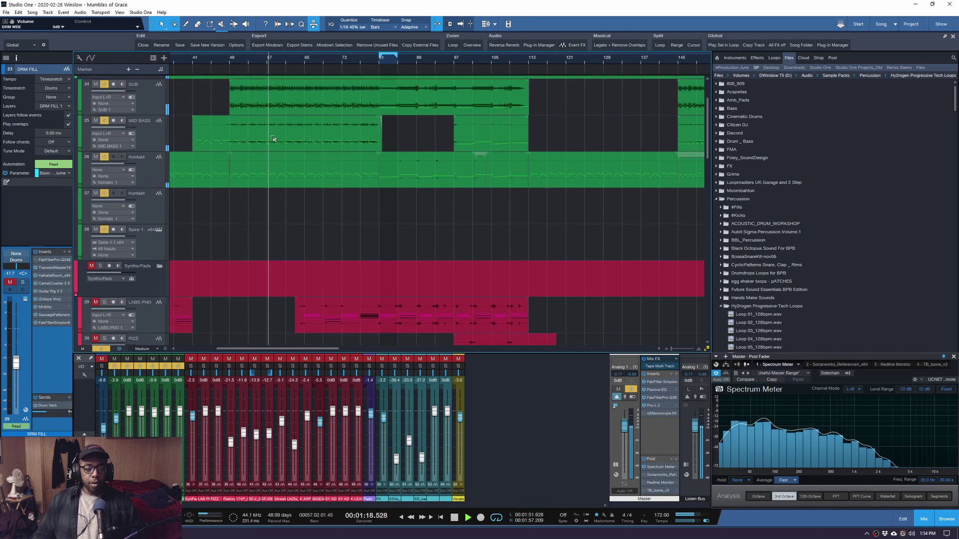
key("shift+e")
scroll(267, 199, "up", 2)
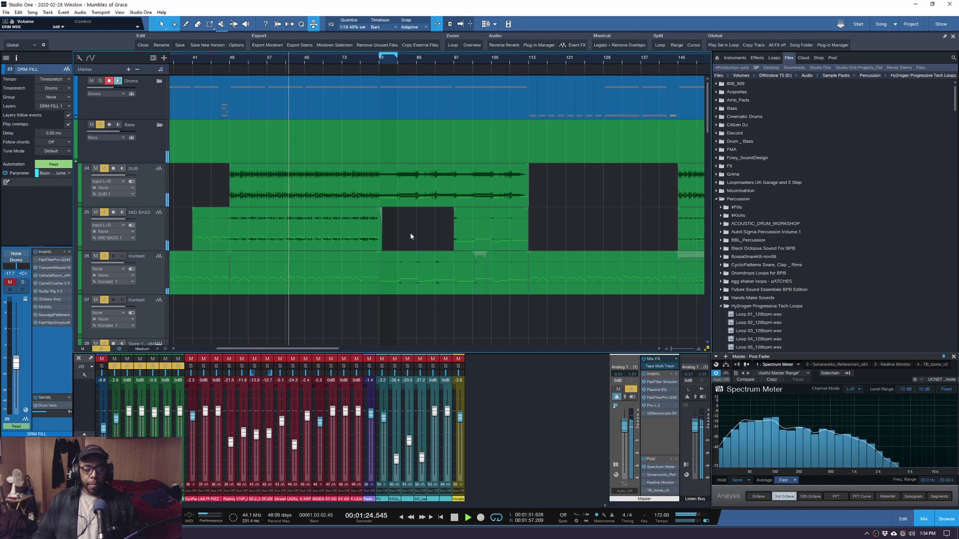
key("space")
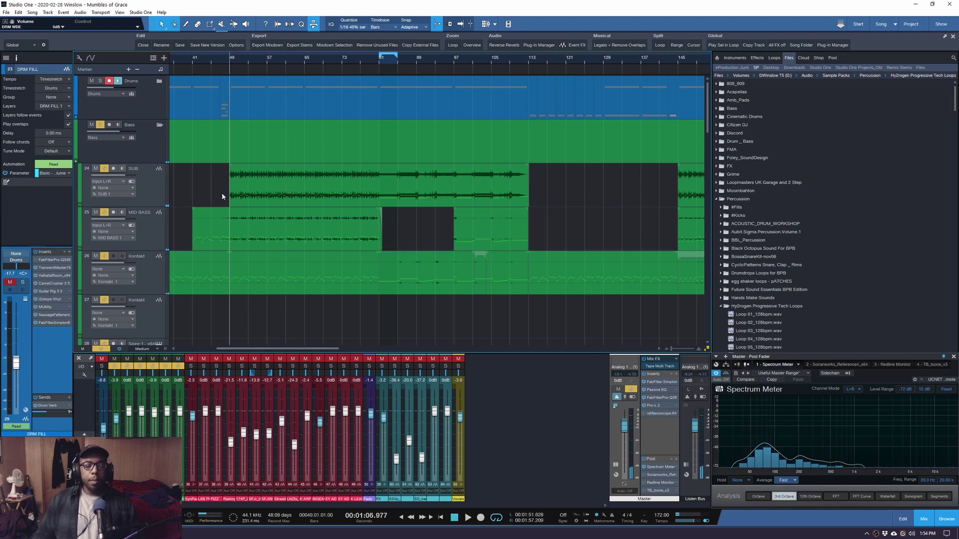
Solo only the SUB track, play it from bar 49 while checking the SUB and Bass folder inserts, and stop playback
left_click(104, 169, "ctrl")
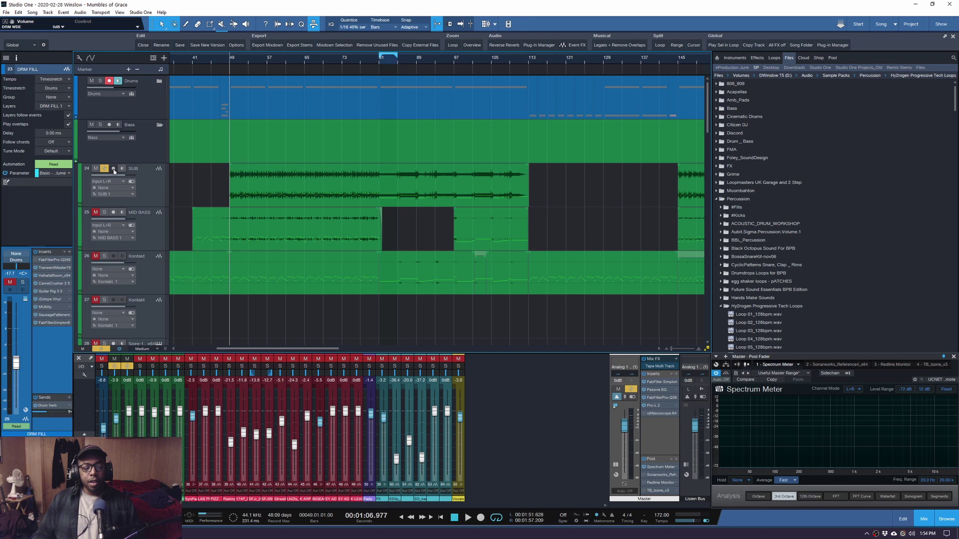
key("space")
left_click(152, 175)
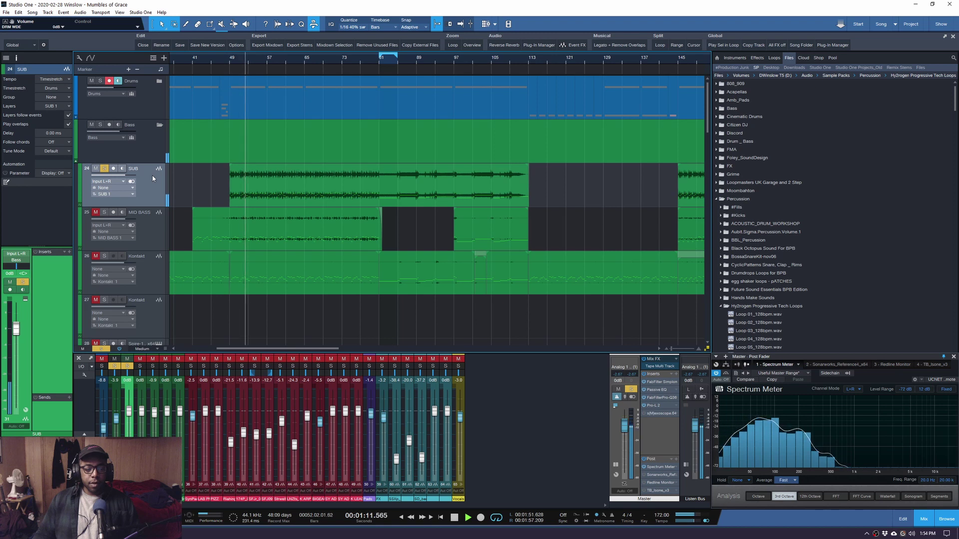
left_click(153, 146)
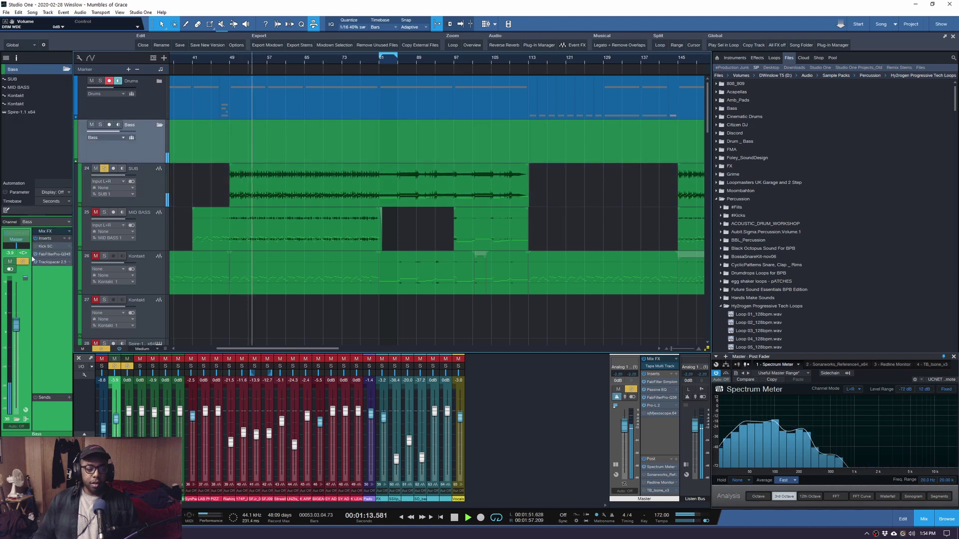
left_click(150, 188)
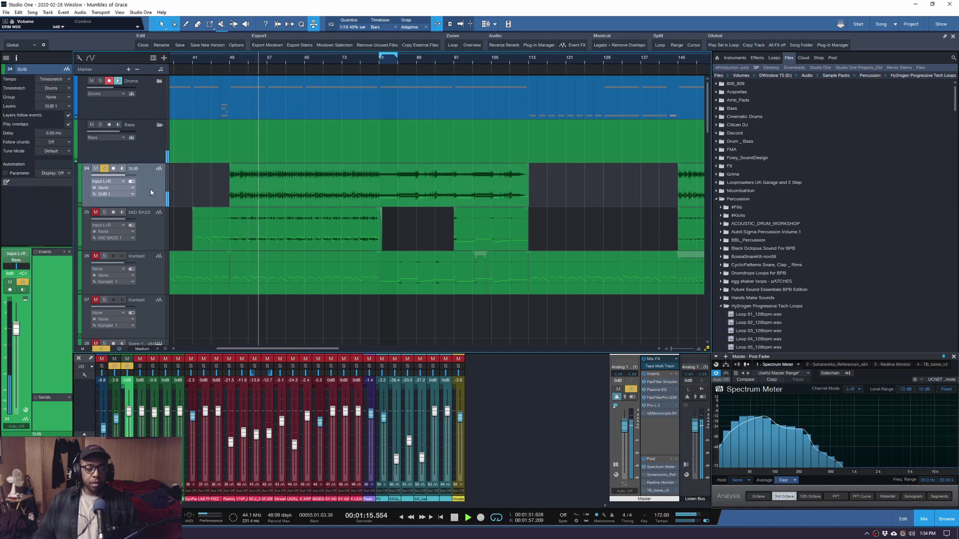
key("space")
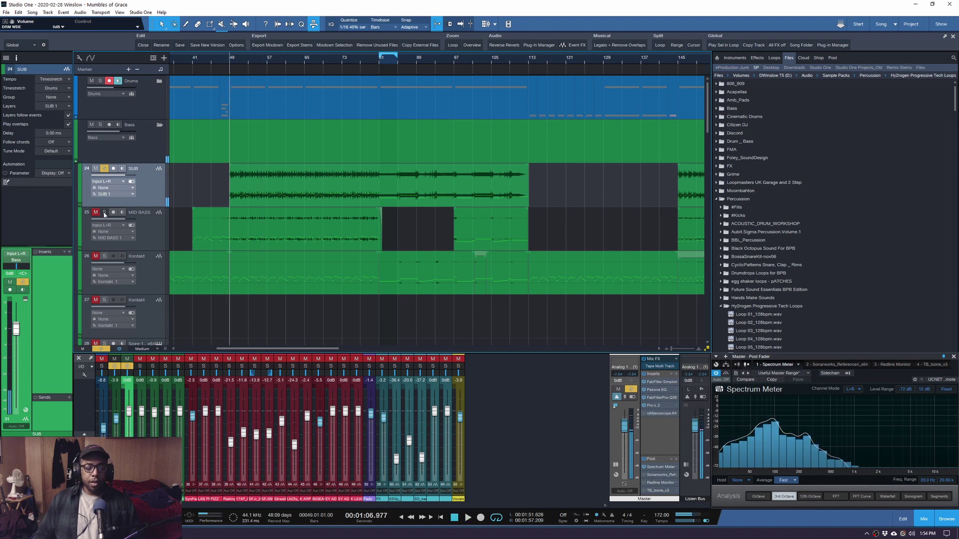
Solo only the MID BASS track, listen to it from bar 49 and bar 65, and stop playback
left_click(104, 215)
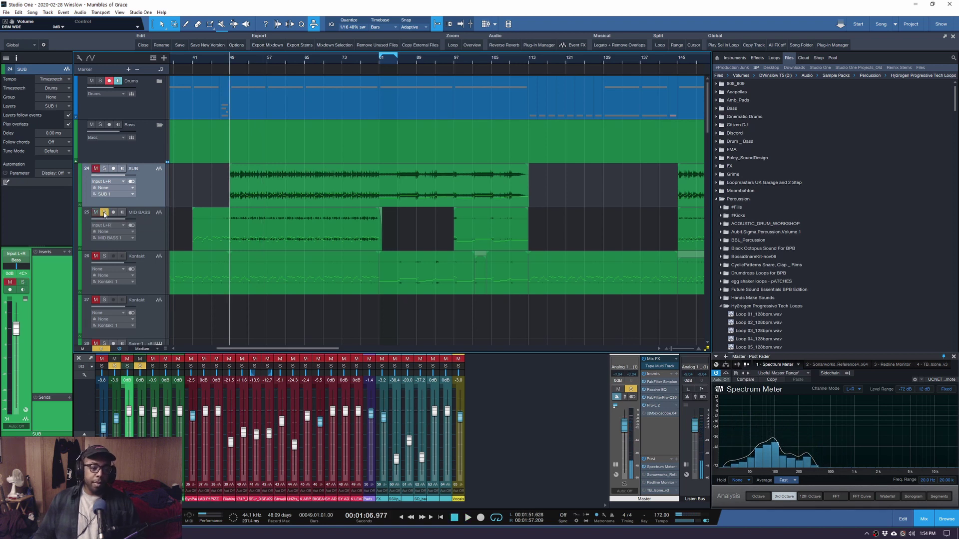
left_click(152, 225)
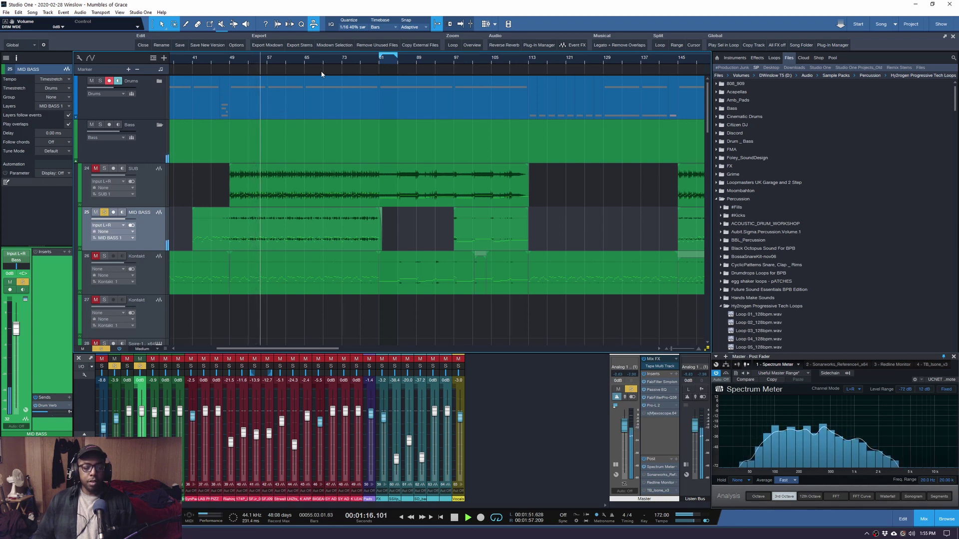
left_click(303, 59)
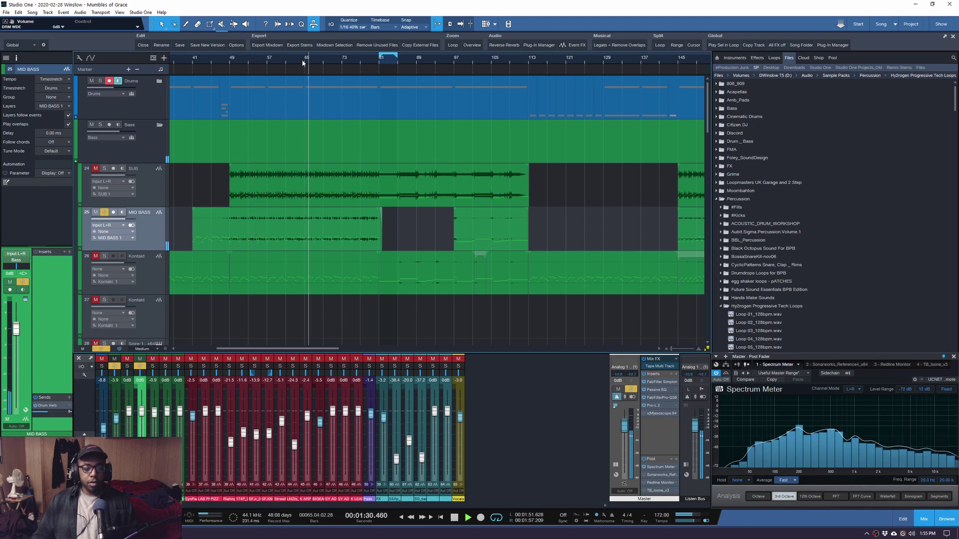
key("space")
Solo the first Kontakt bass track, play it from bar 65 while reviewing its inserts and stop playback
left_click(105, 256)
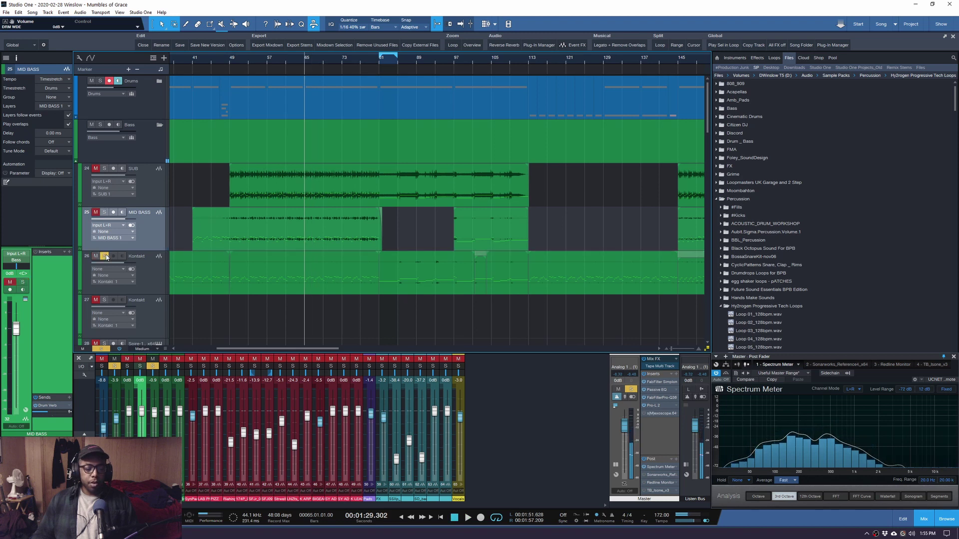
left_click(151, 273)
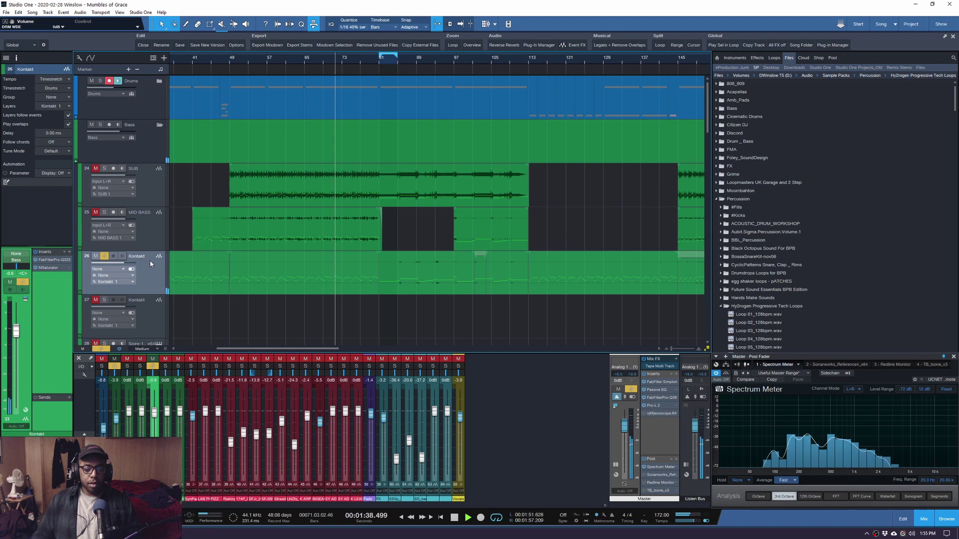
key("space")
Turn the SUB, MID BASS and first Kontakt audio tracks back into instrument tracks
left_click(145, 196, "shift")
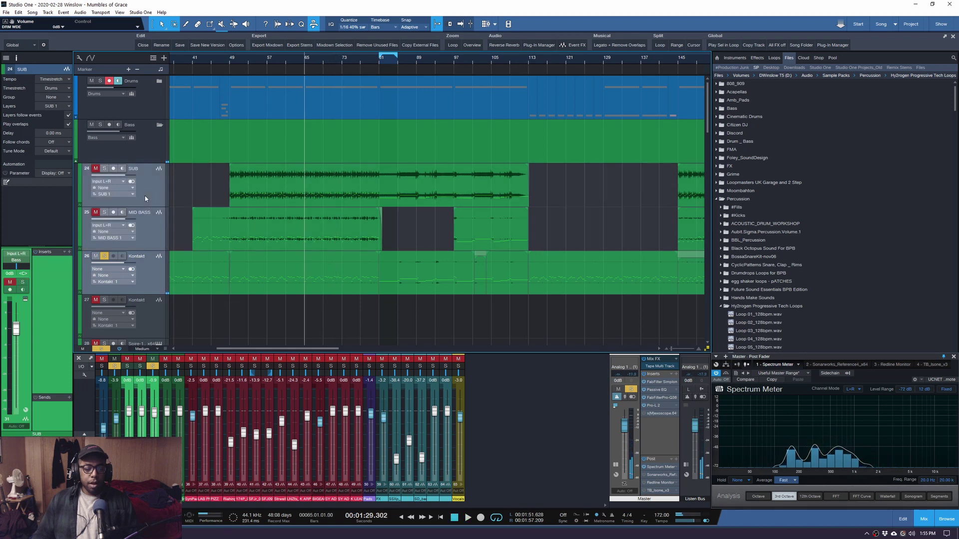
right_click(145, 197)
left_click(189, 316)
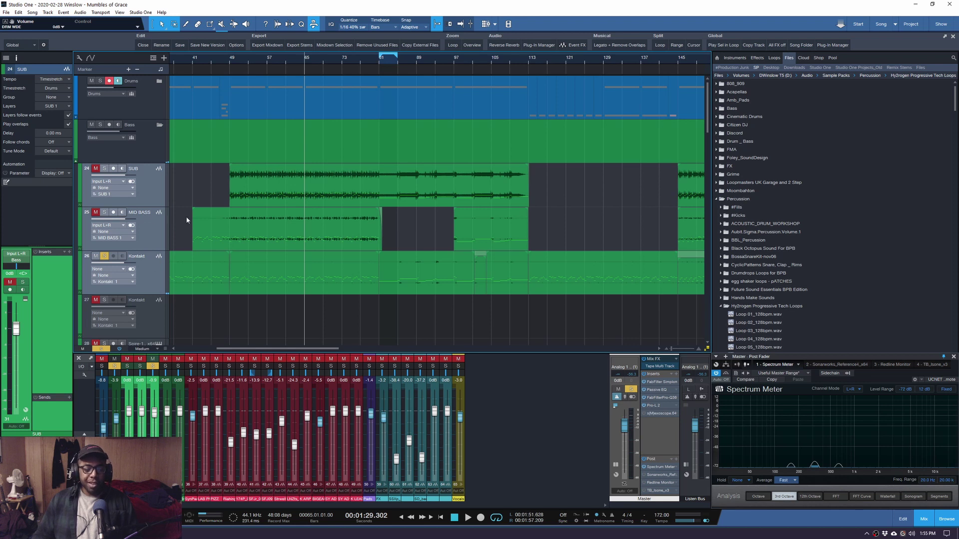
key("ctrl+z")
key("ctrl+z")
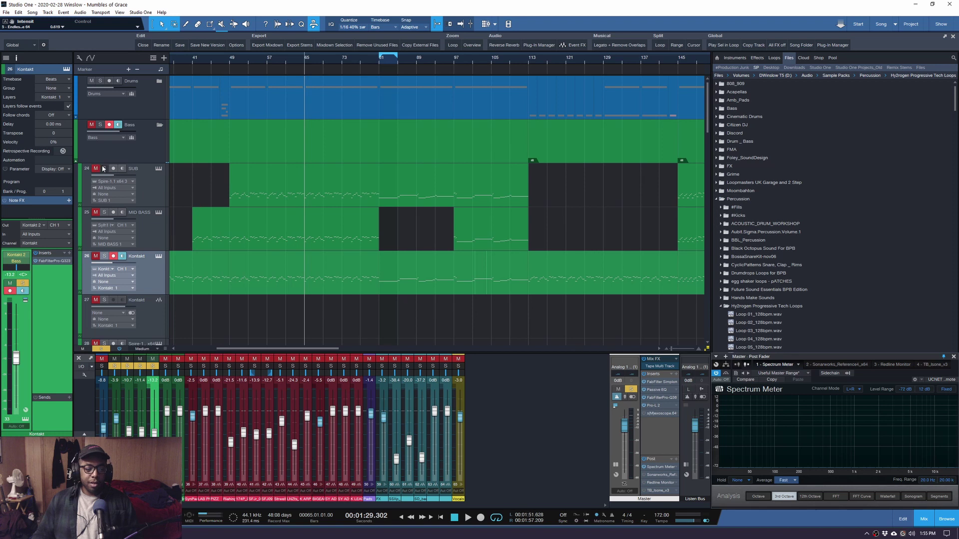
Play the soloed SUB track, open its Spire instrument, stop playback and show the oscillator 2 settings
left_click(103, 169)
key("space")
left_click(159, 169)
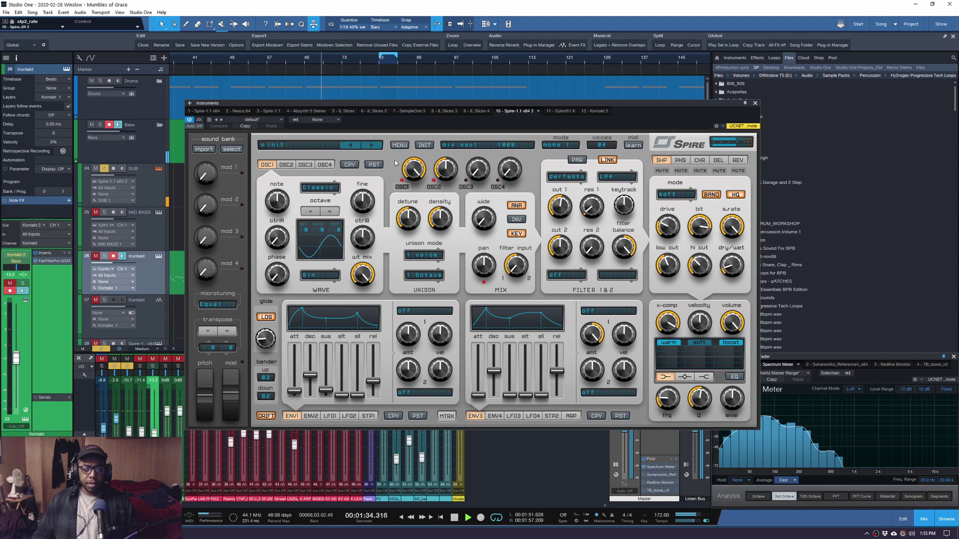
key("space")
left_click(286, 165)
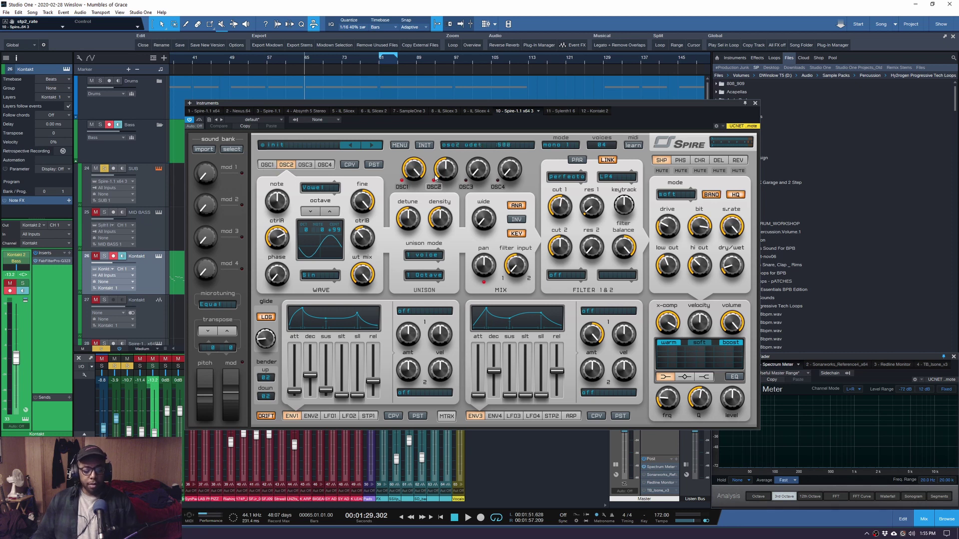
Select the SUB track, adjust Spire's oscillator 2 mix level during playback, close the instrument and stop
left_click(140, 203)
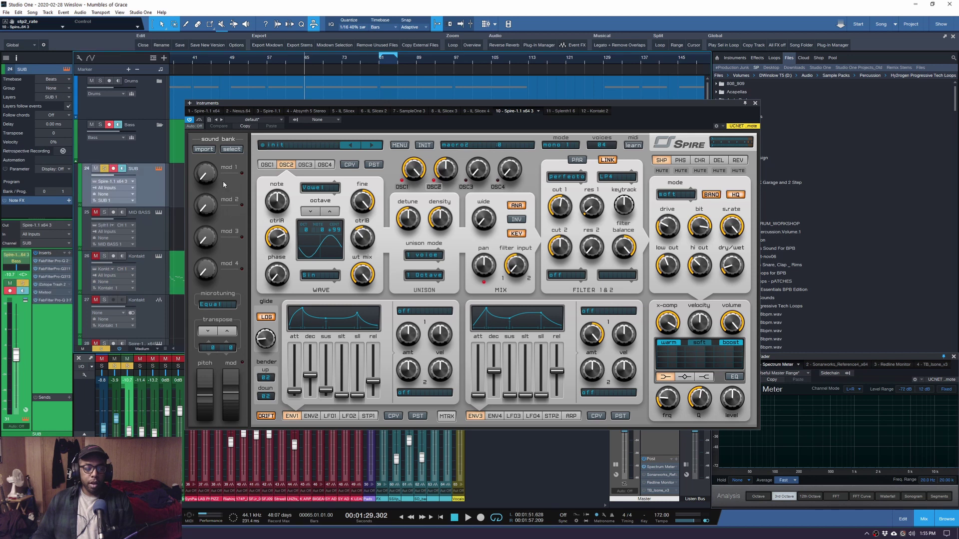
mouse_move(445, 172)
left_mouse_down()
mouse_move(457, 110)
mouse_move(438, 183)
left_mouse_up()
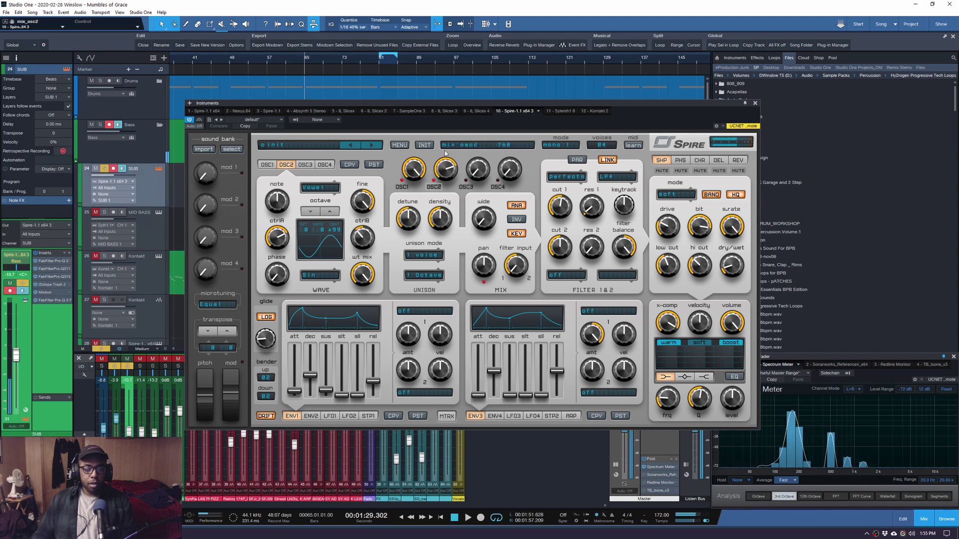
left_click_drag(448, 144, 577, 133)
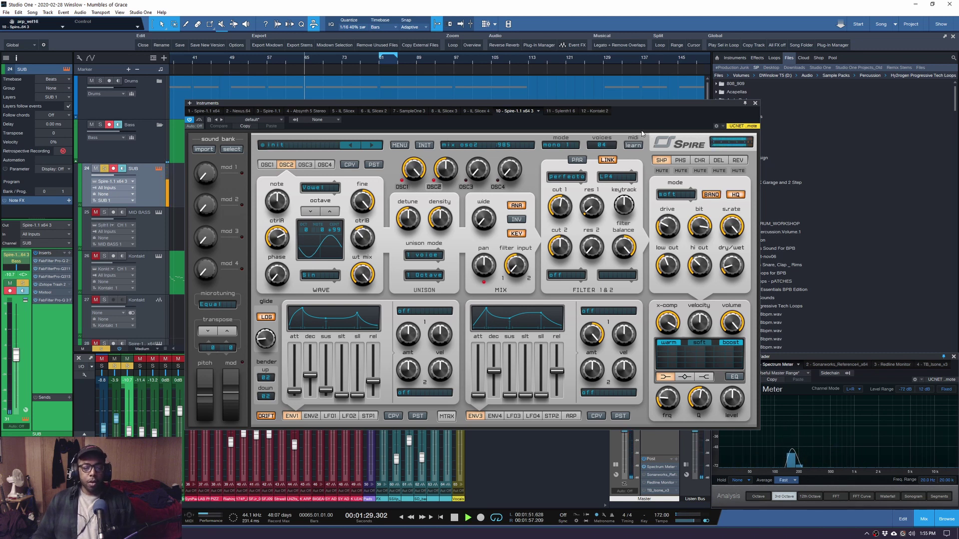
left_click(755, 104)
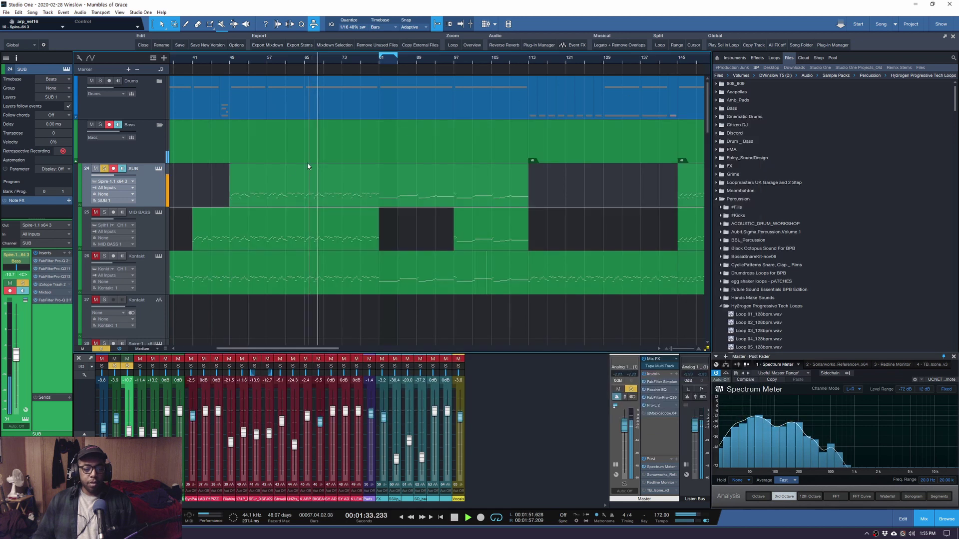
key("space")
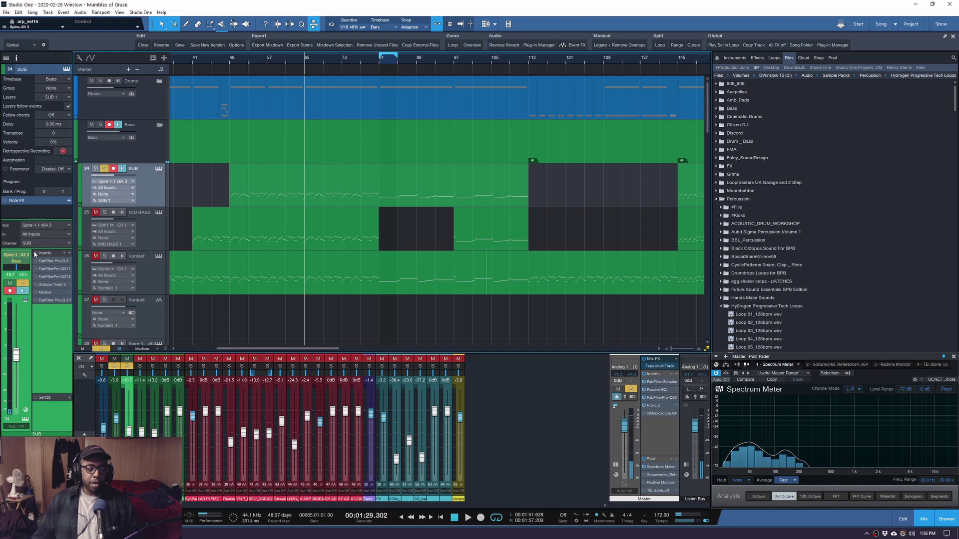
Play the SUB track briefly, reopen its Spire instrument to examine the shaper and filter settings, and close it
key("space")
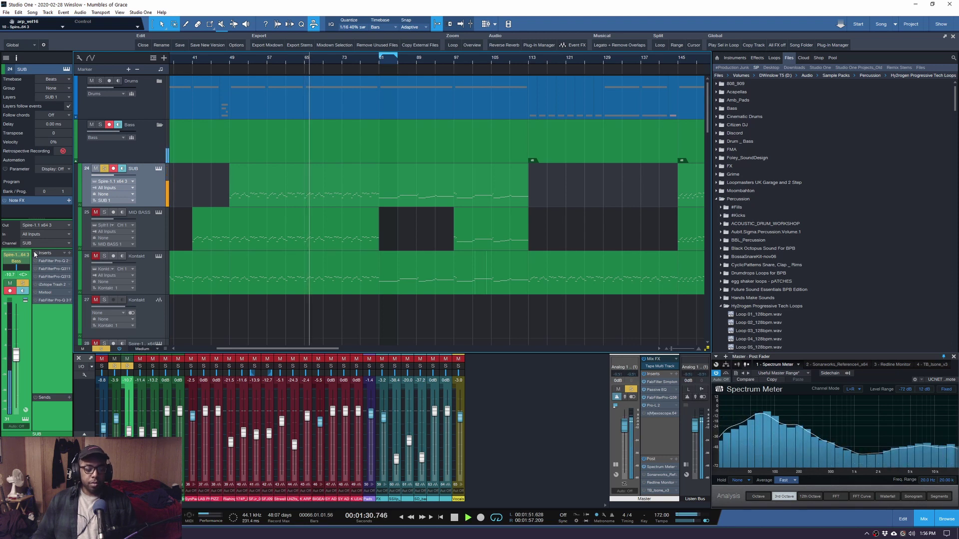
key("space")
left_click(23, 256)
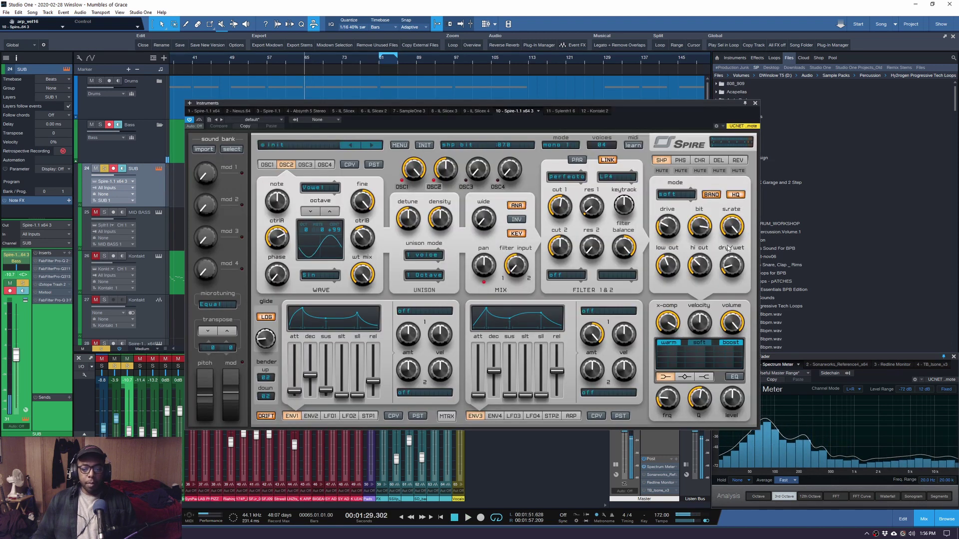
mouse_move(700, 267)
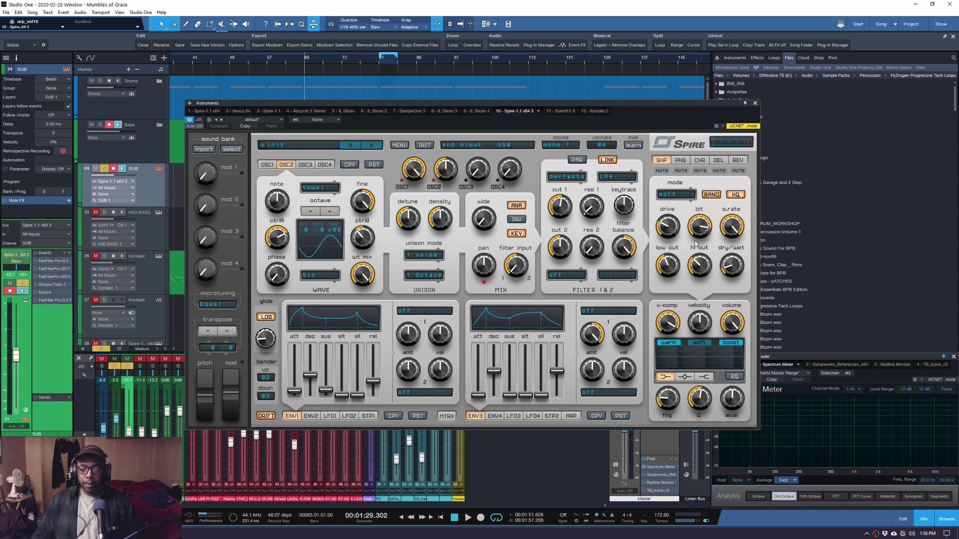
mouse_move(681, 242)
mouse_move(735, 260)
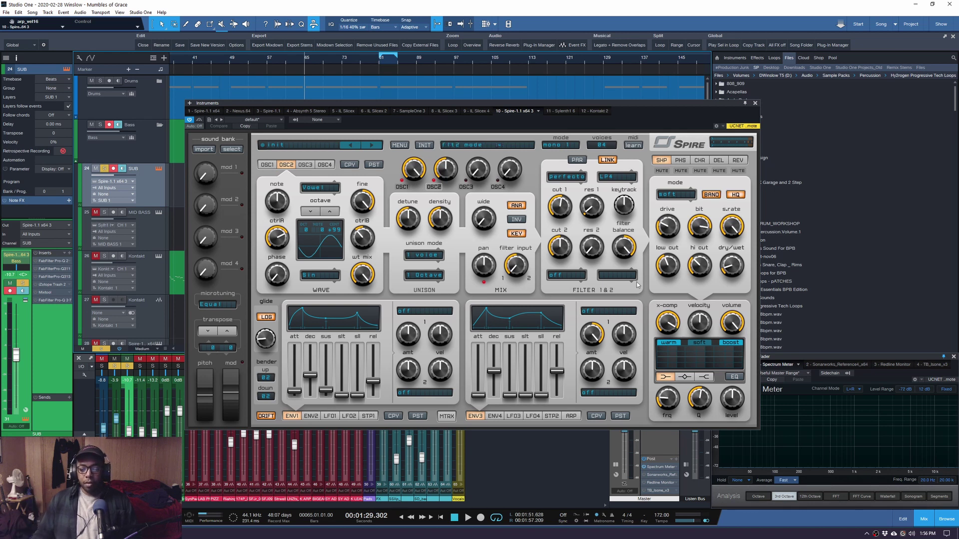
left_click(754, 103)
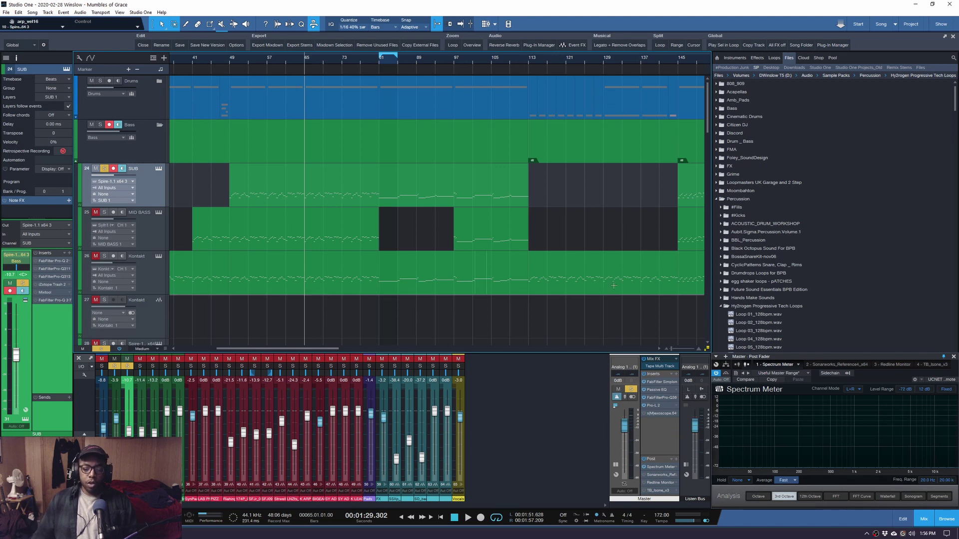
Switch the master Spectrum Meter to 12th Octave analysis and play the SUB track to inspect its frequencies
left_click(810, 497)
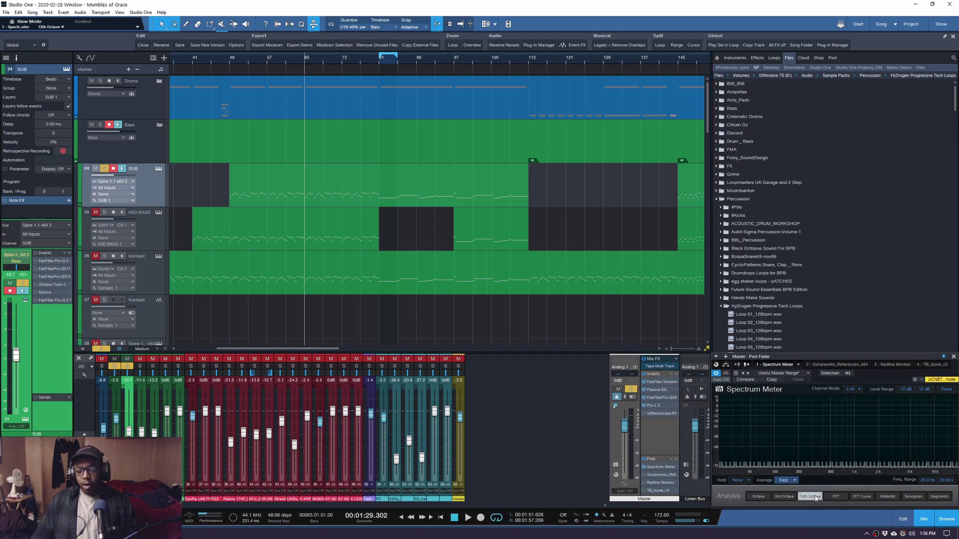
key("space")
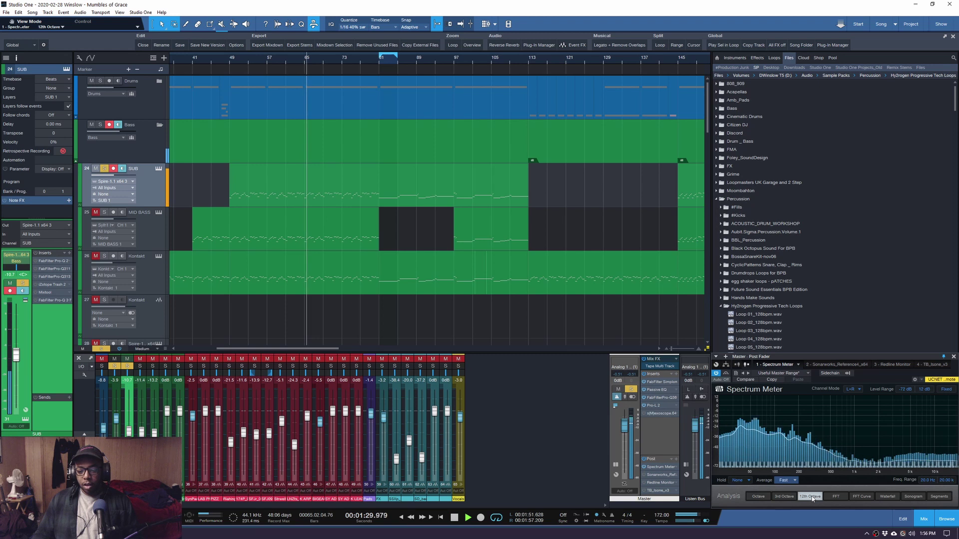
mouse_move(805, 430)
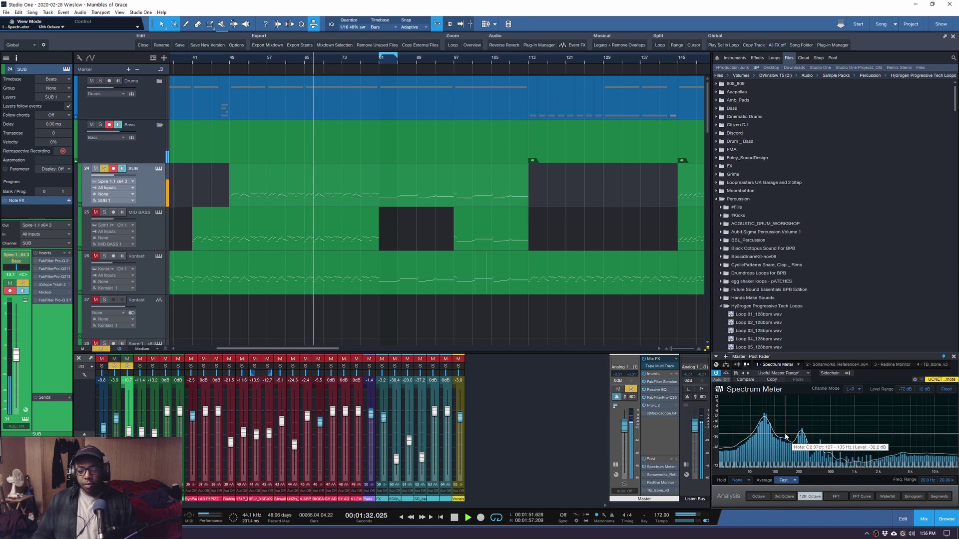
key("space")
key("space")
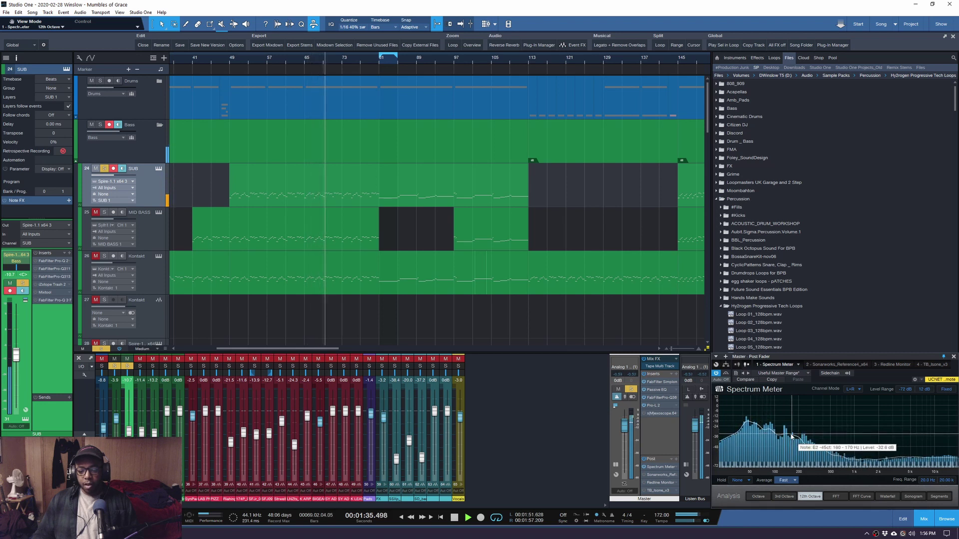
key("space")
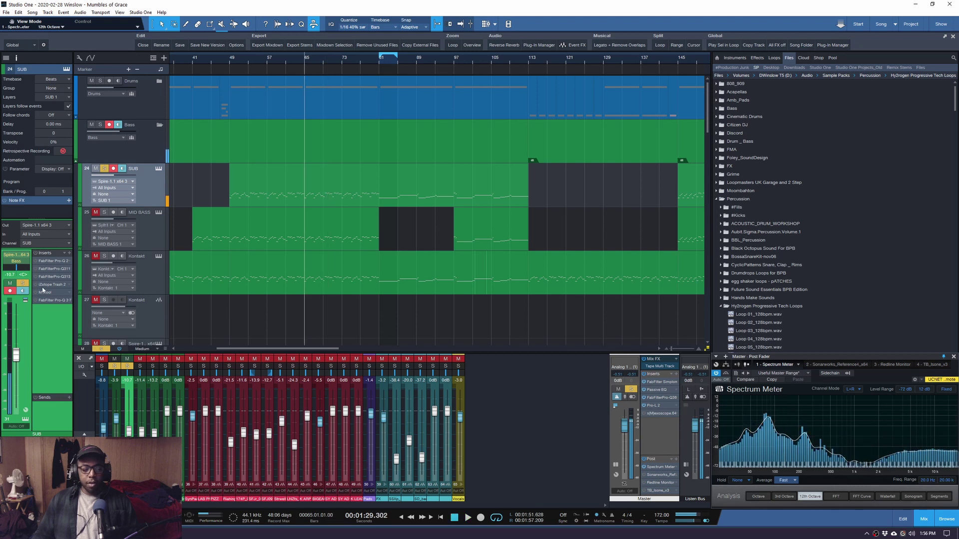
Open the SUB track's FabFilter Pro-Q 2 and compare playback with its high-cut band bypassed and re-enabled
double_click(49, 262)
key("space")
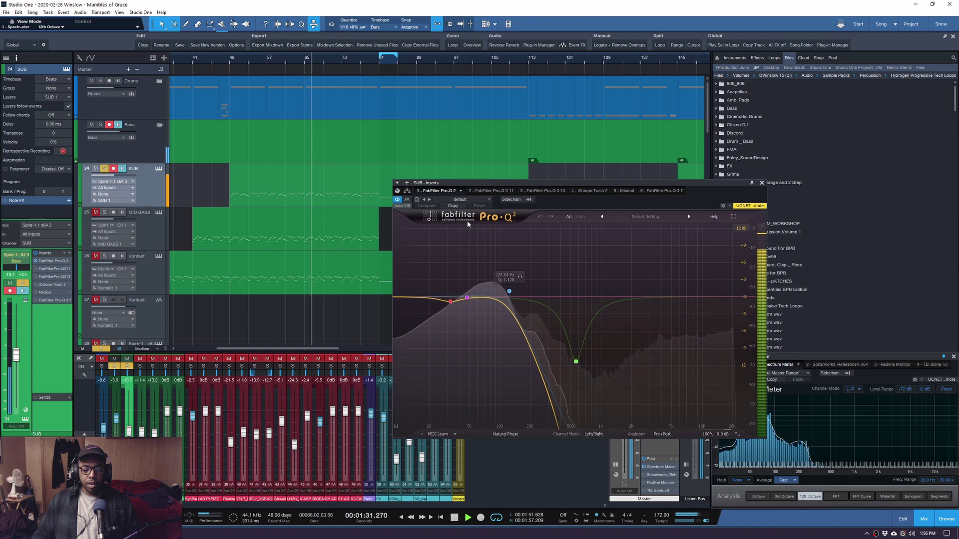
left_click(509, 293)
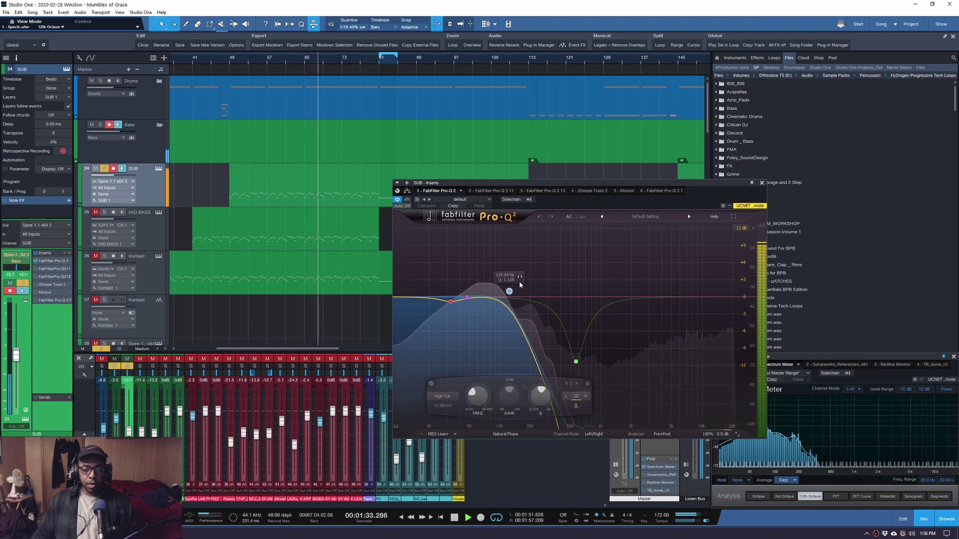
left_click(431, 384)
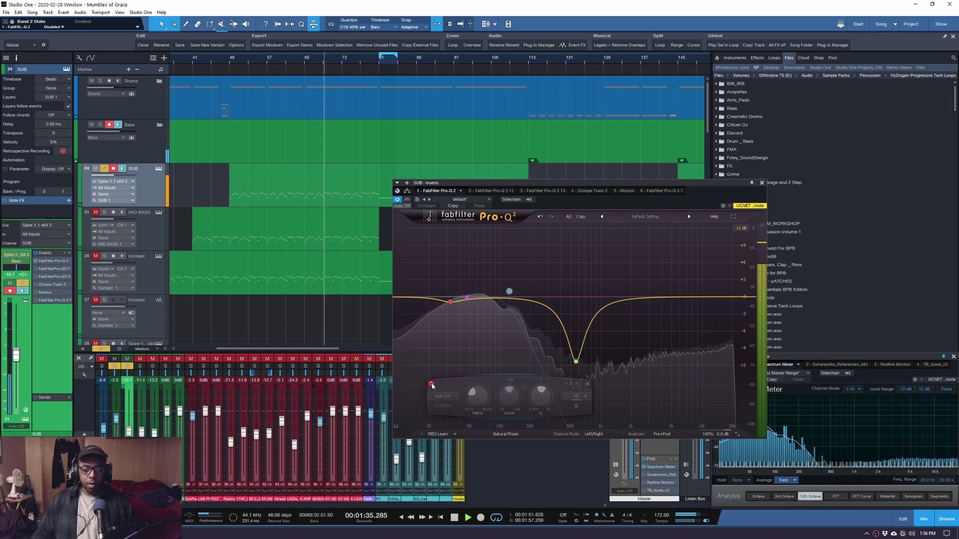
key("space")
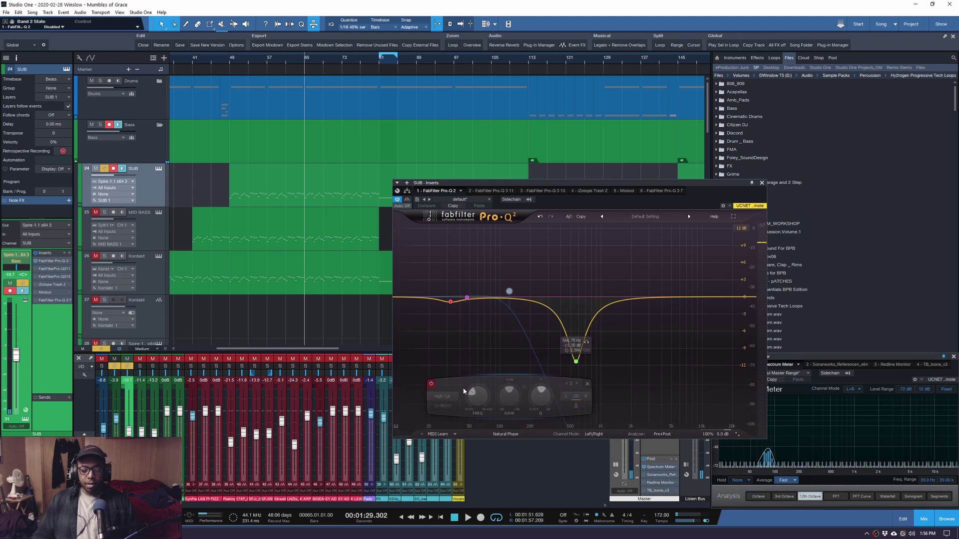
key("space")
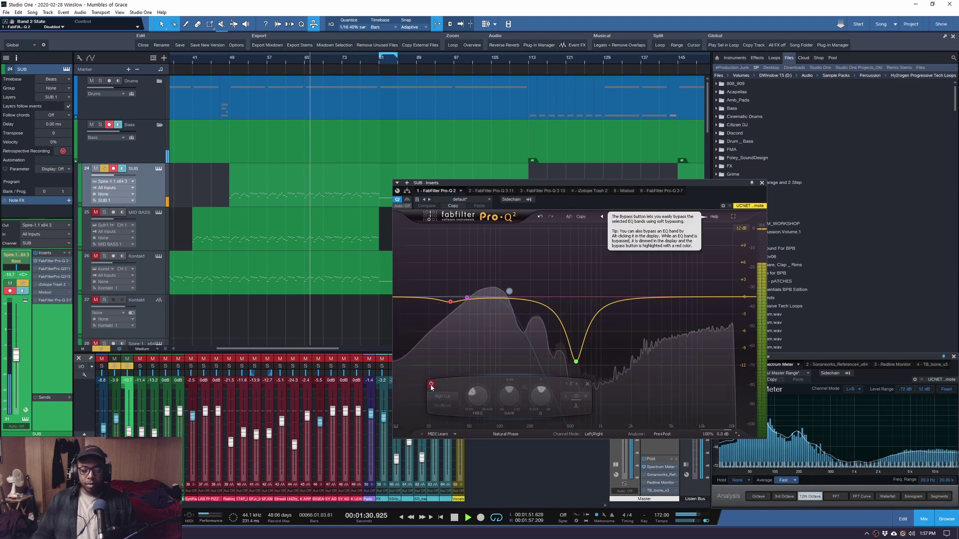
double_click(509, 292)
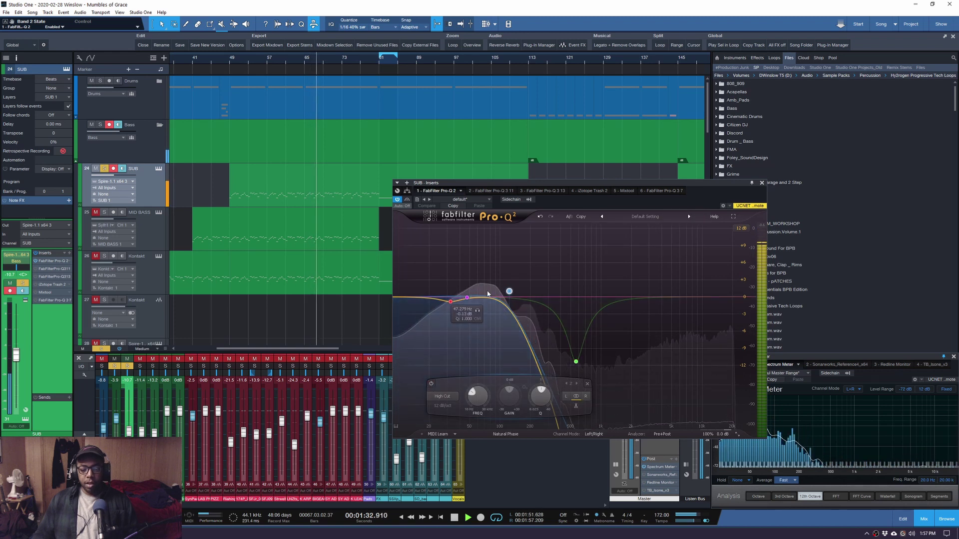
key("space")
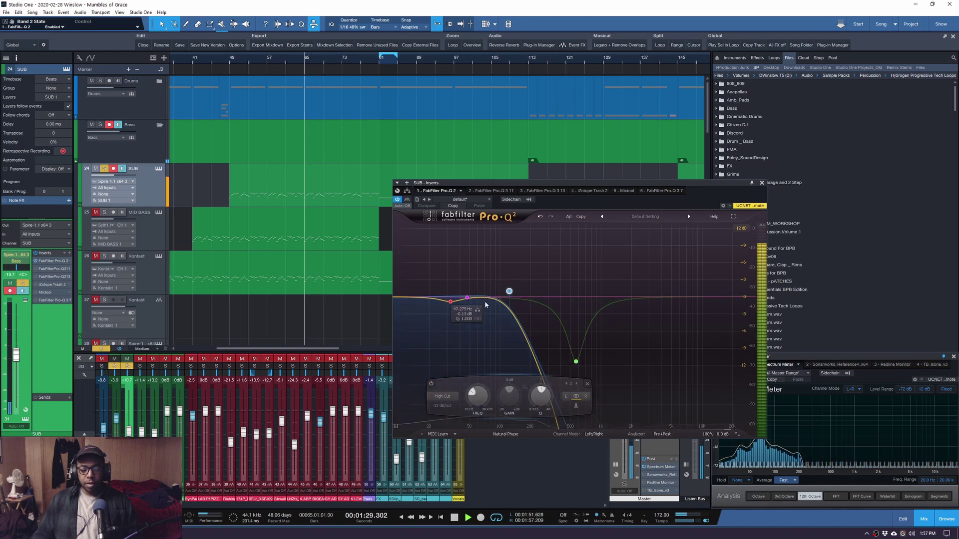
Play the SUB track and set the Pro-Q 2 display range to 30 dB
key("space")
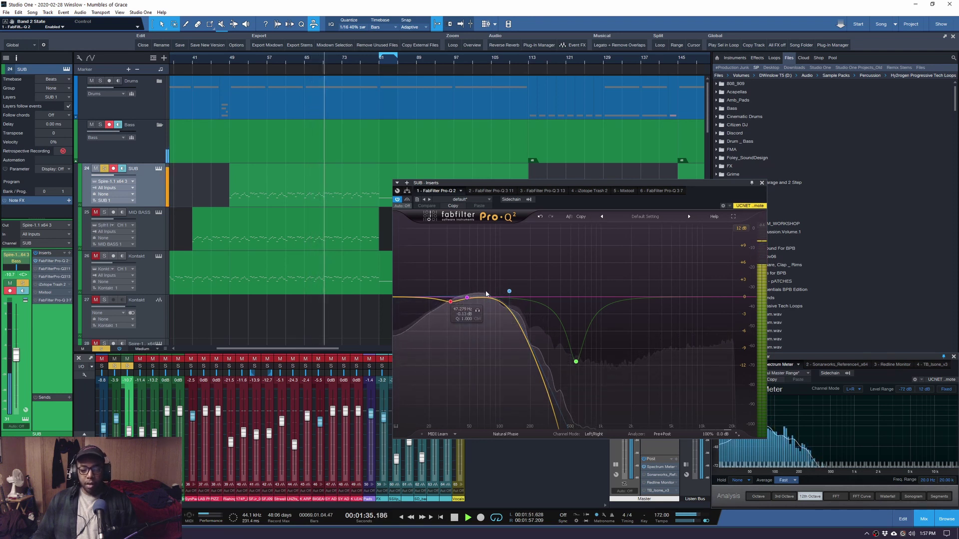
left_click(740, 228)
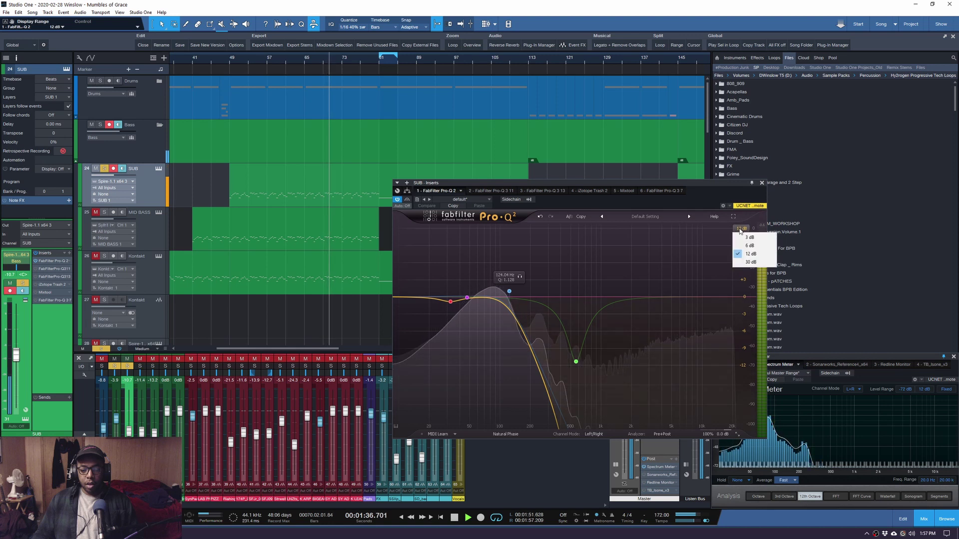
left_click(743, 260)
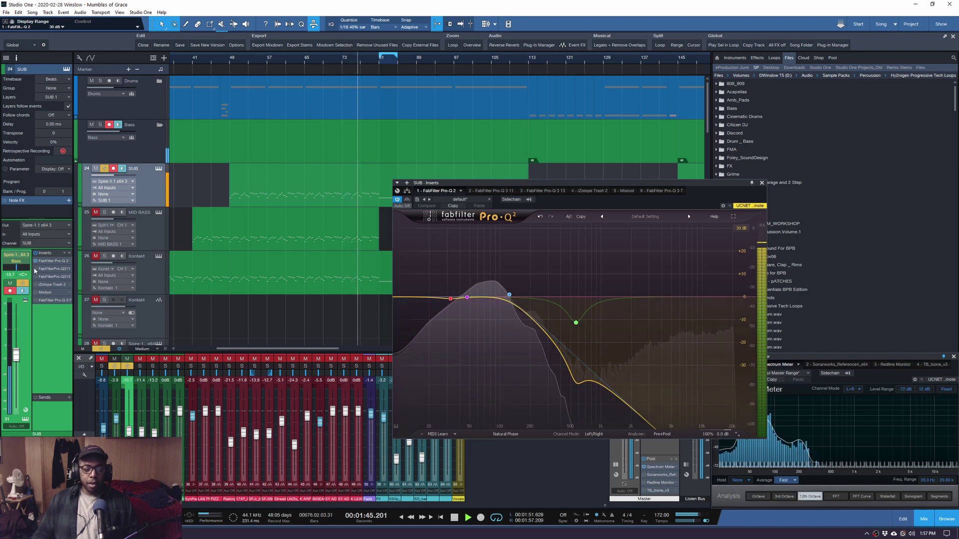
Review the SUB track's two following Pro-Q 3 inserts with playback stopped, resize the second one's window to Medium and close it
left_click(55, 269)
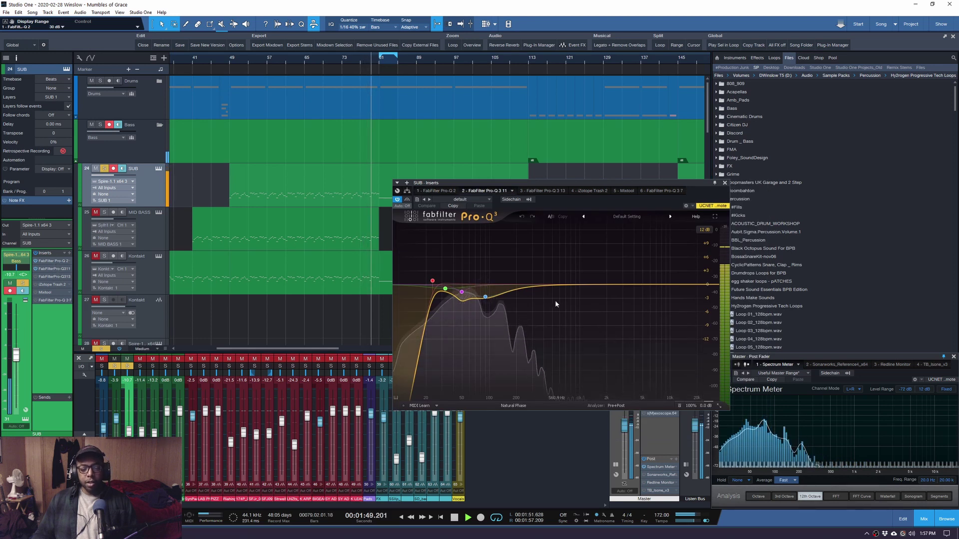
key("space")
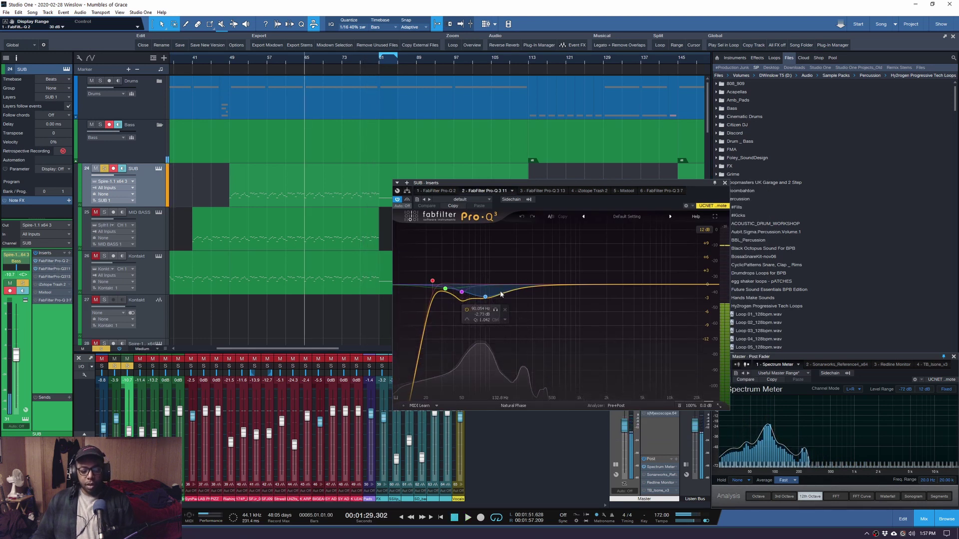
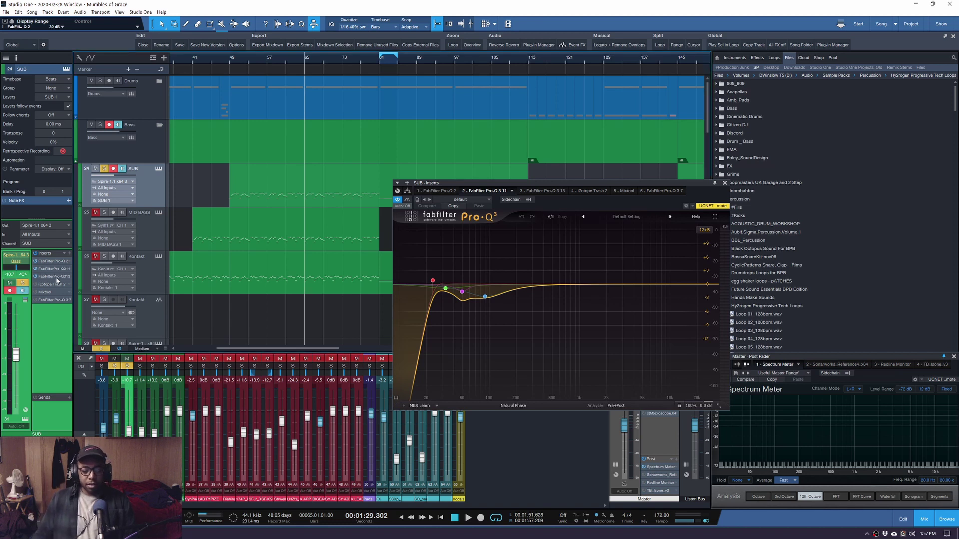
double_click(57, 279)
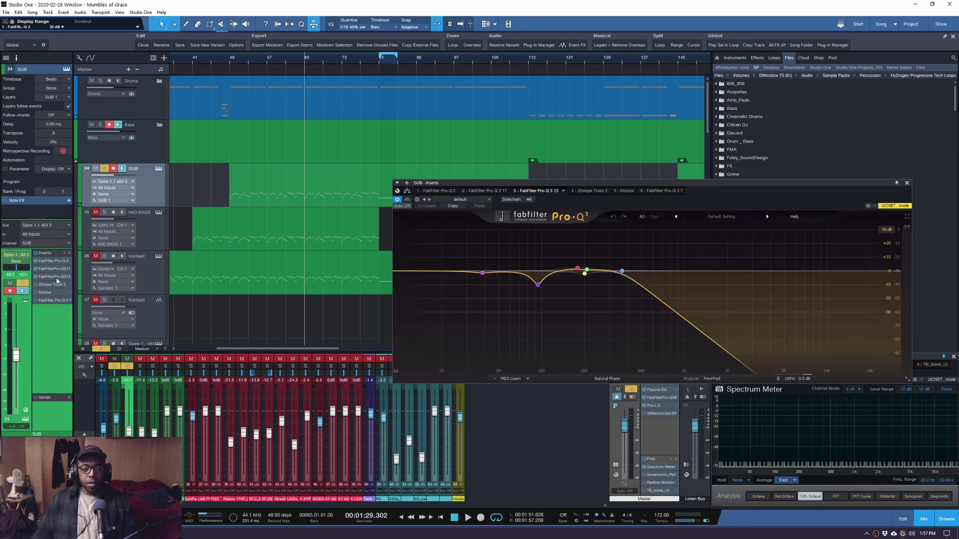
left_click(907, 379)
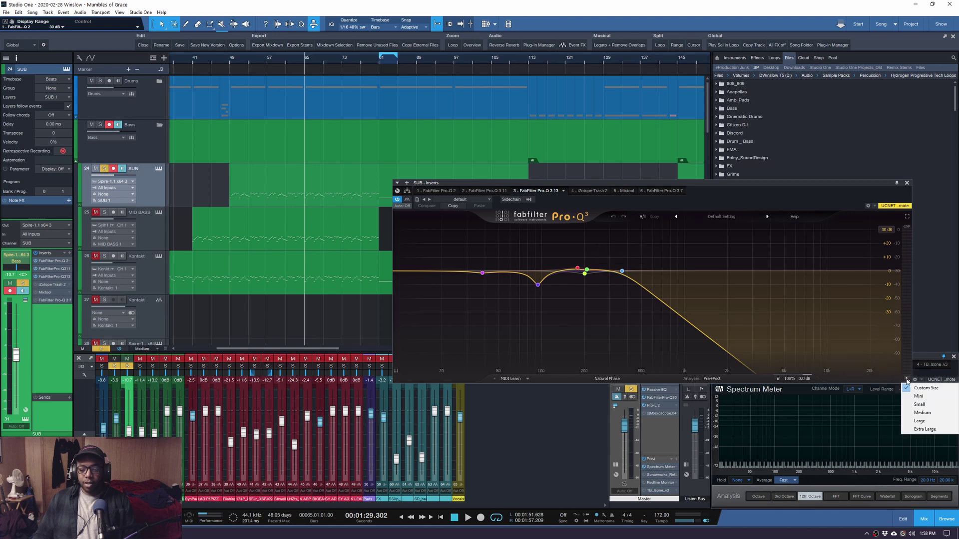
left_click(929, 413)
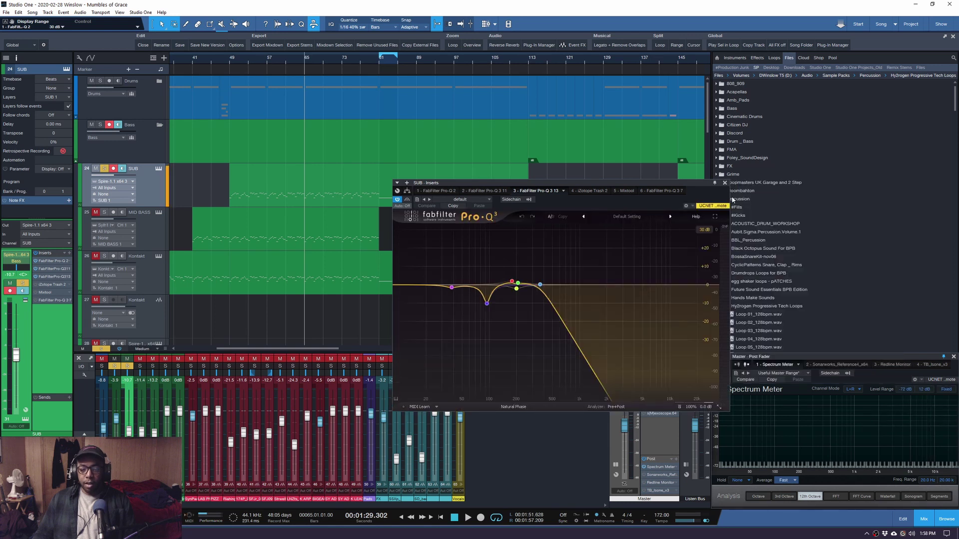
left_click(725, 183)
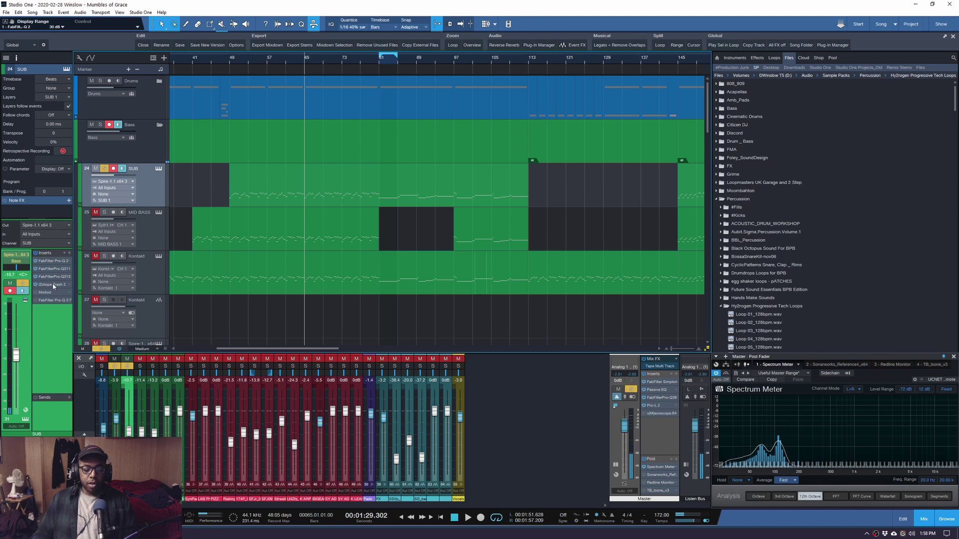
Open the SUB track's iZotope Trash 2 and play the track while toggling the effect's bypass to compare the sound
double_click(54, 285)
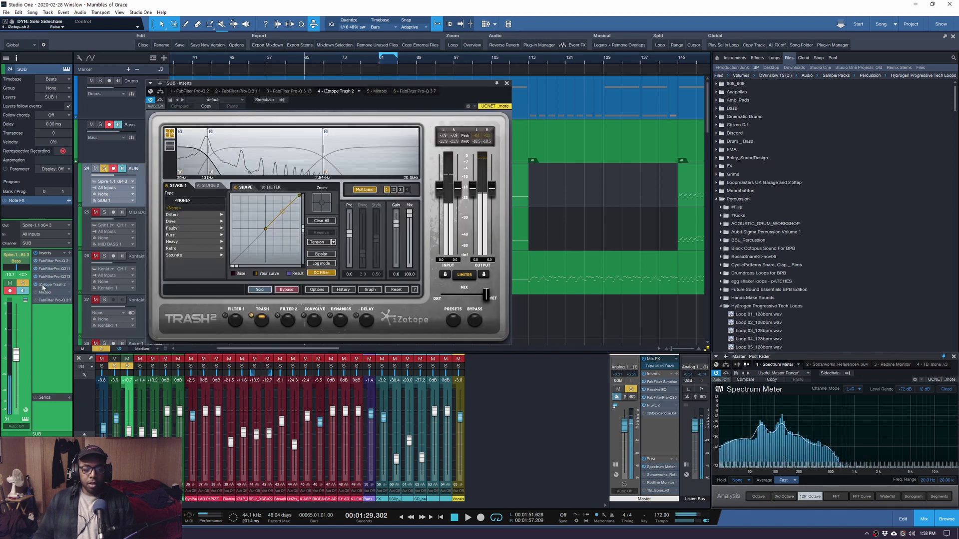
key("space")
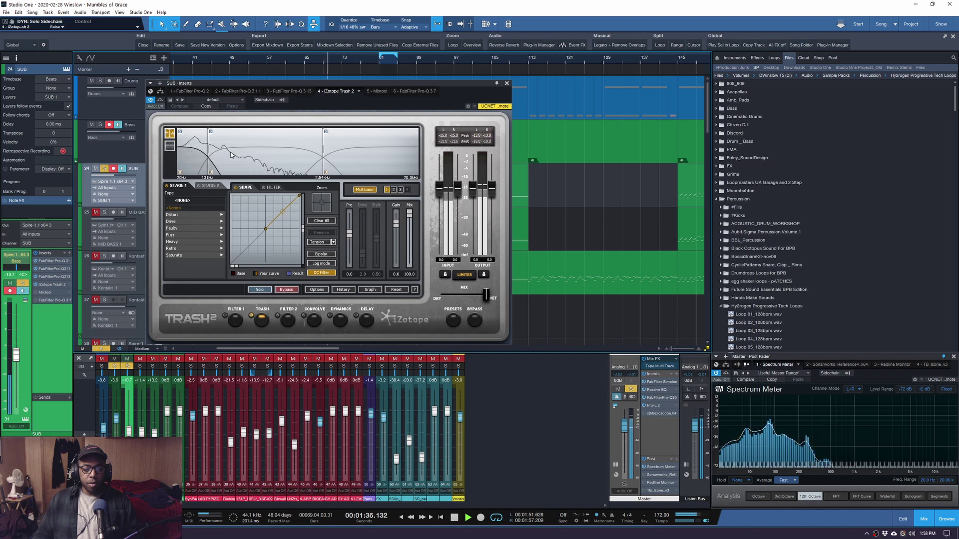
left_click(36, 284)
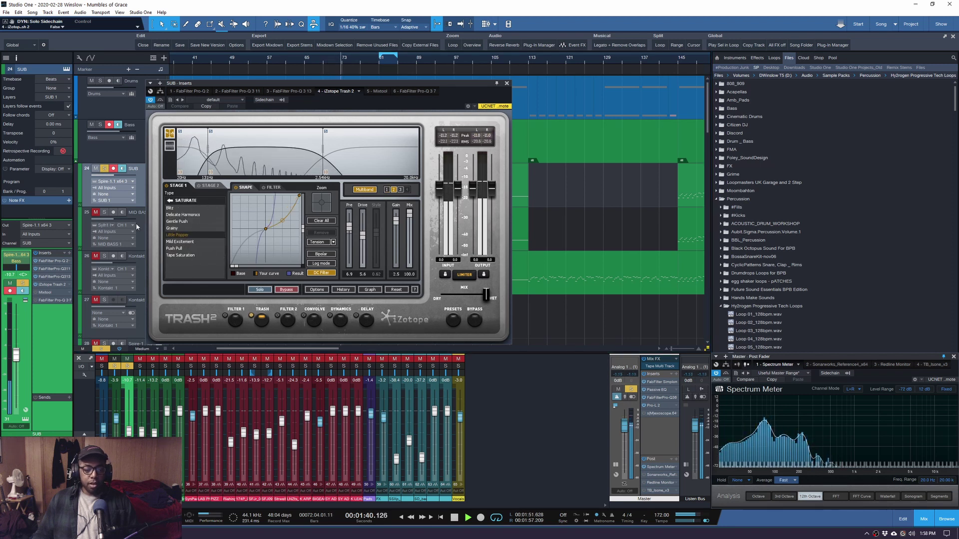
key("space")
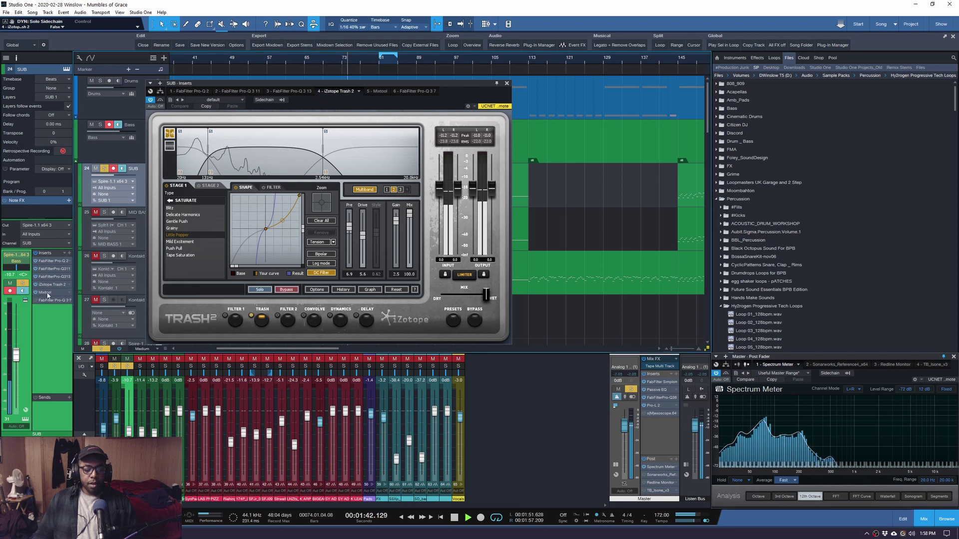
Review the SUB track's last FabFilter Pro-Q 3 insert during playback, close its window and stop playback
left_click(45, 302)
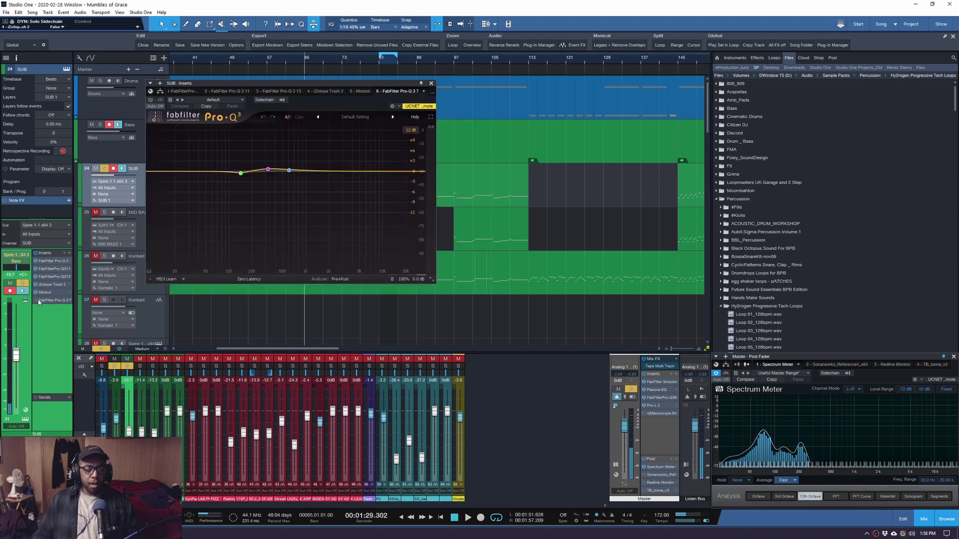
key("space")
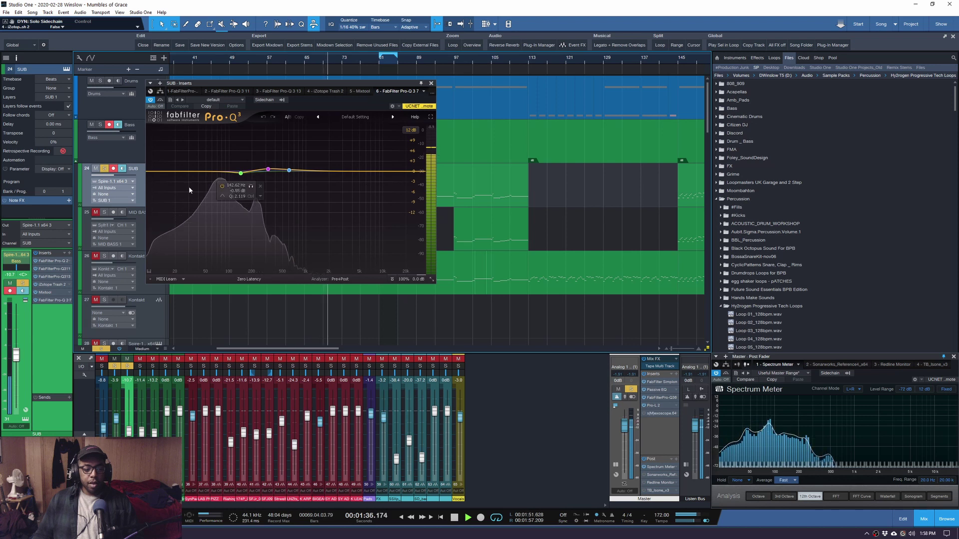
left_click(431, 83)
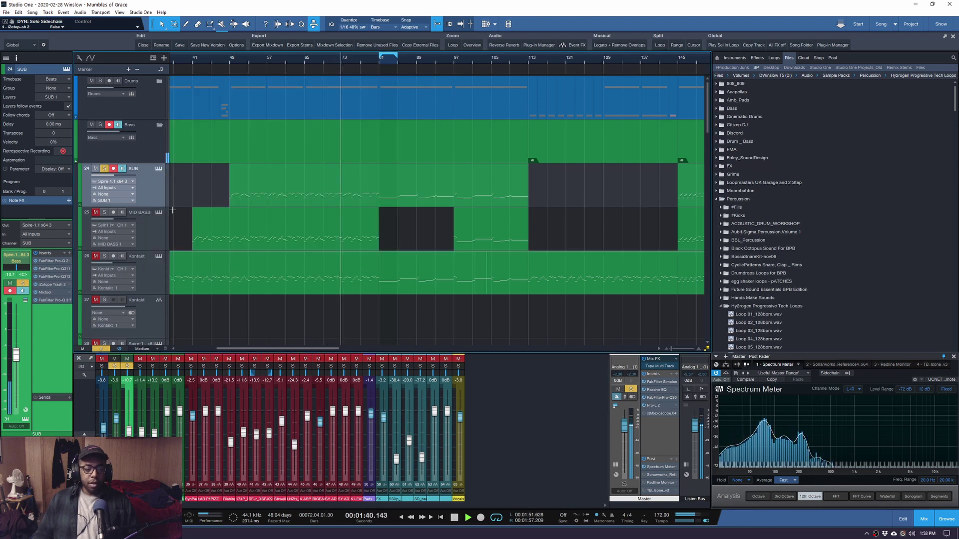
key("space")
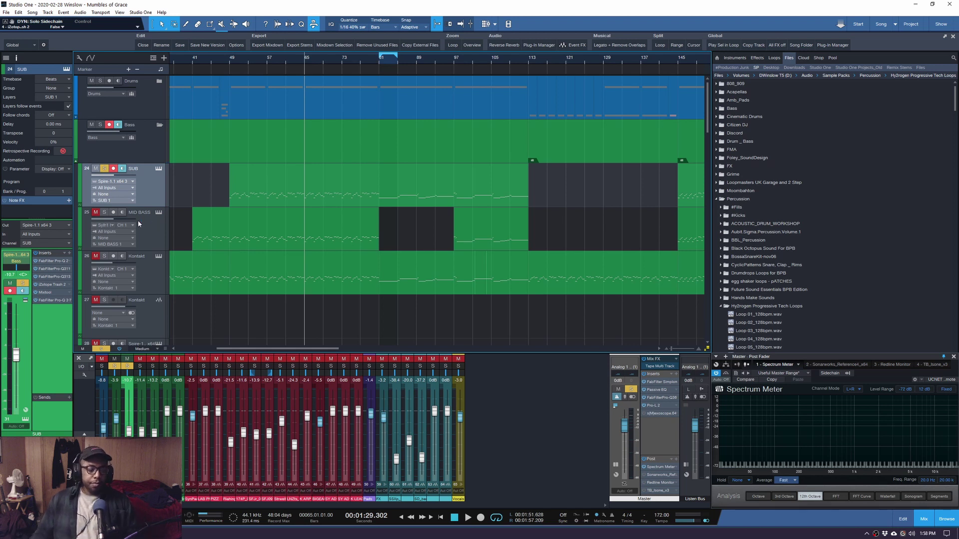
Solo the MID BASS track instead of SUB and play it with its automation lanes shown, then stop playback
left_click(102, 212)
left_click(139, 221)
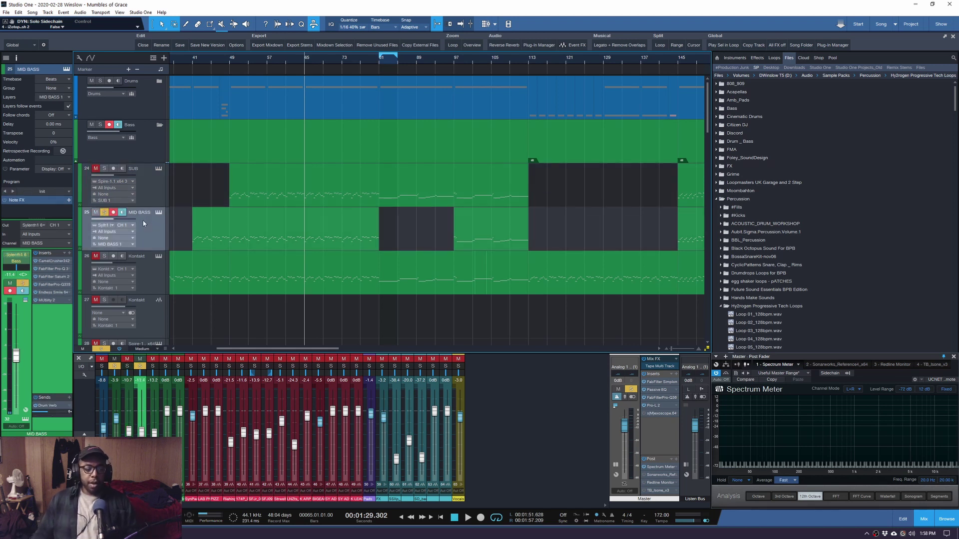
key("space")
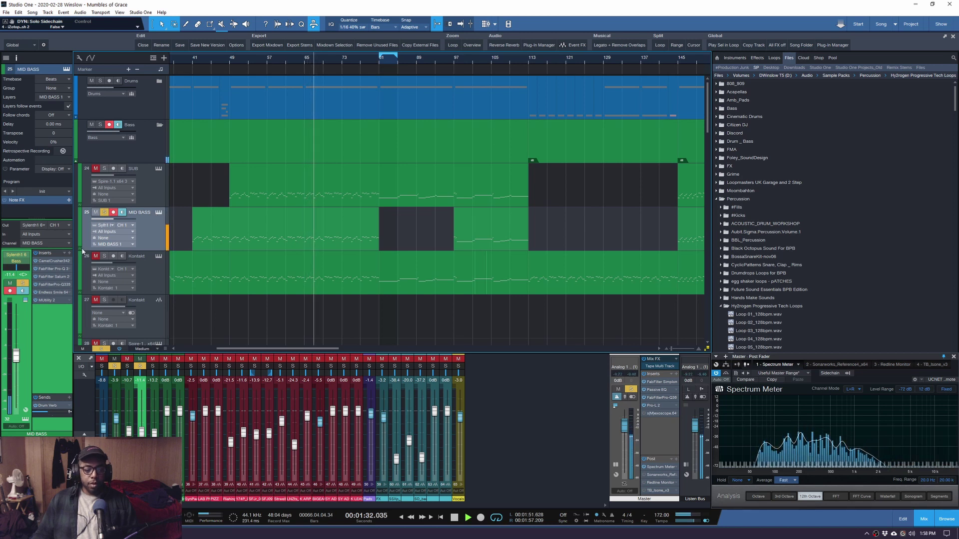
key("a")
scroll(170, 262, "down", 3)
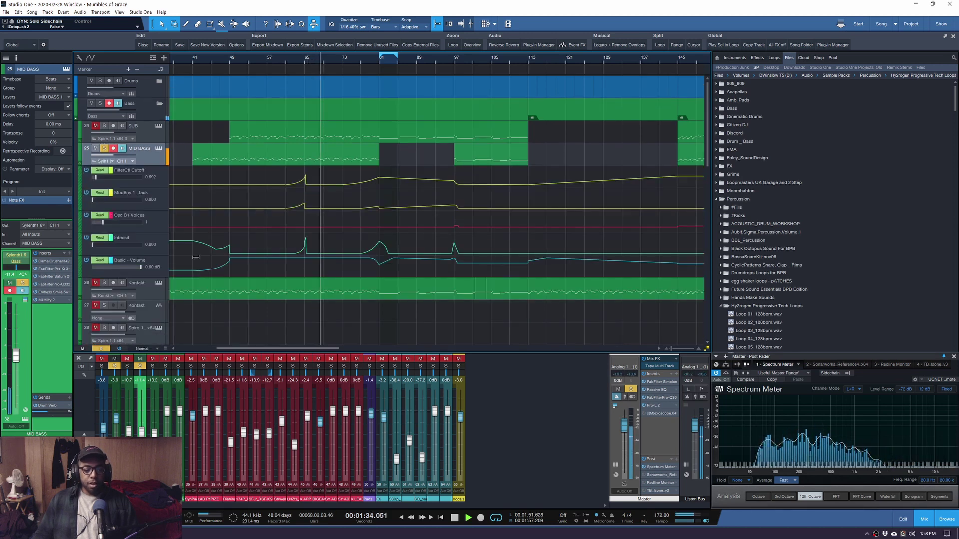
key("space")
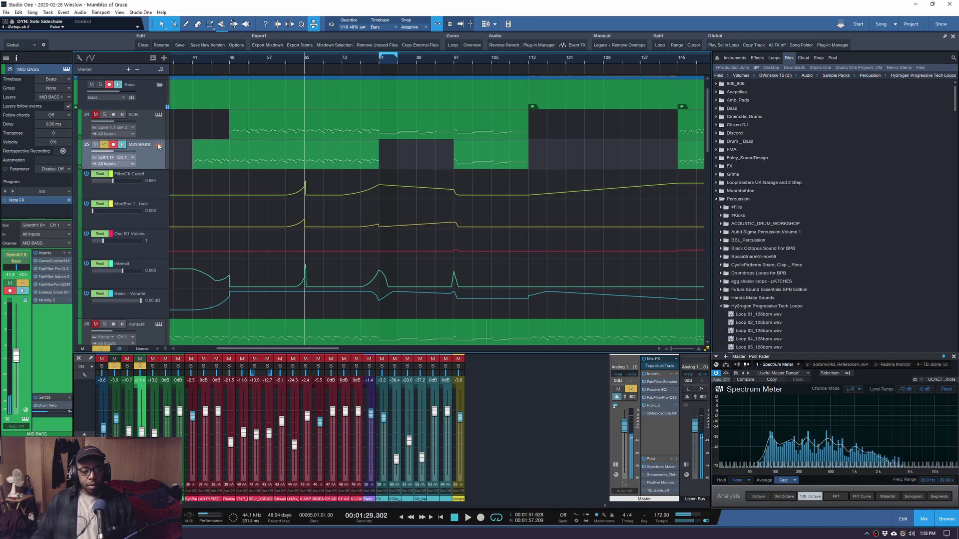
Review Part A of the MID BASS track's Sylenth1, move the playback position to bar 53 and close the instrument window
left_click(159, 145)
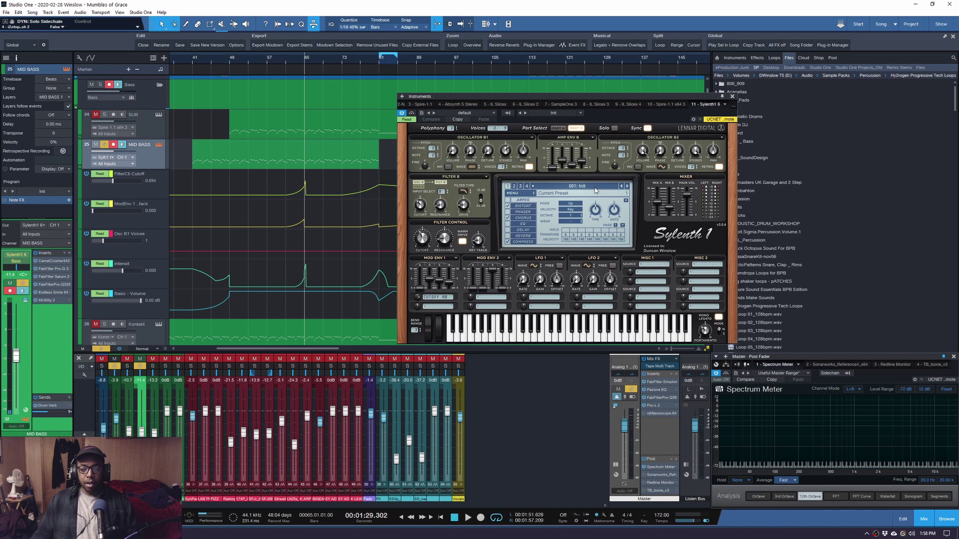
left_click(558, 129)
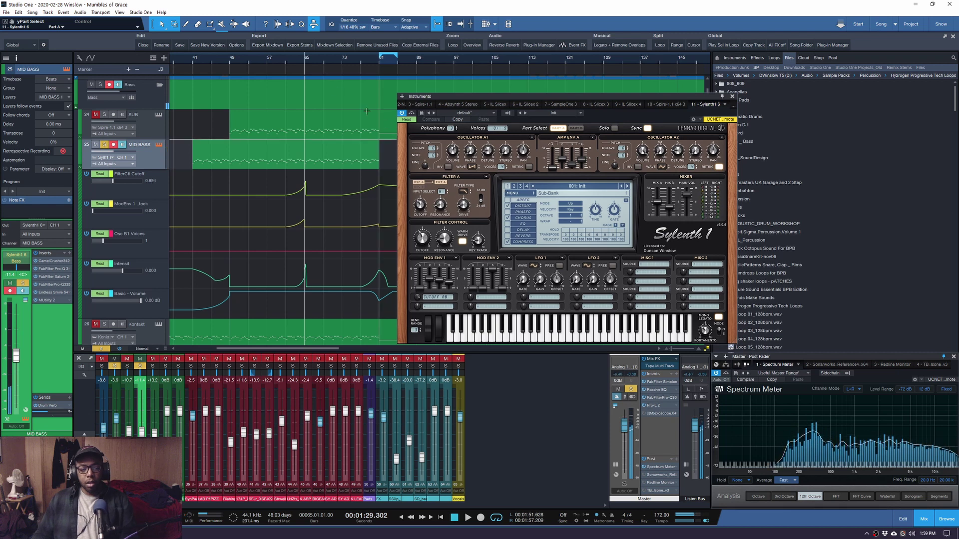
left_click(250, 58)
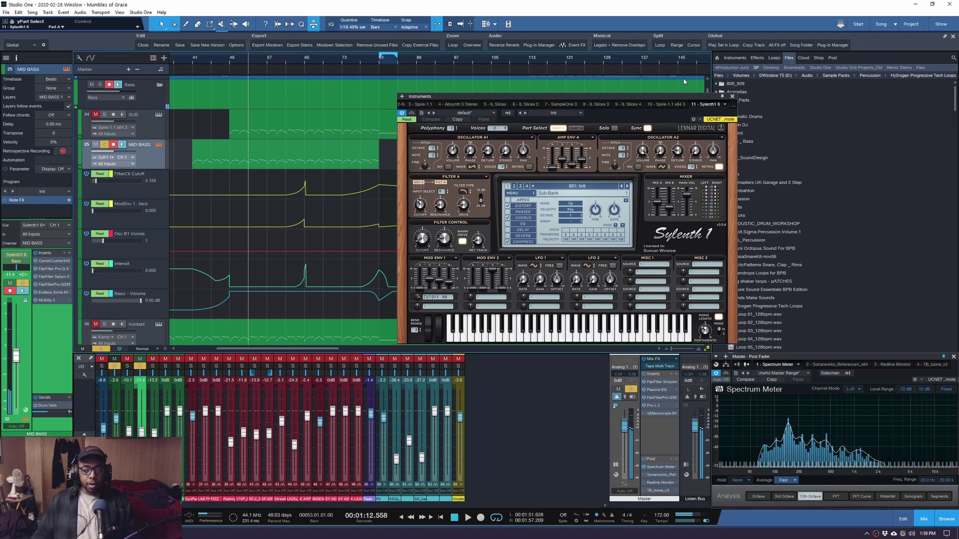
key("F11")
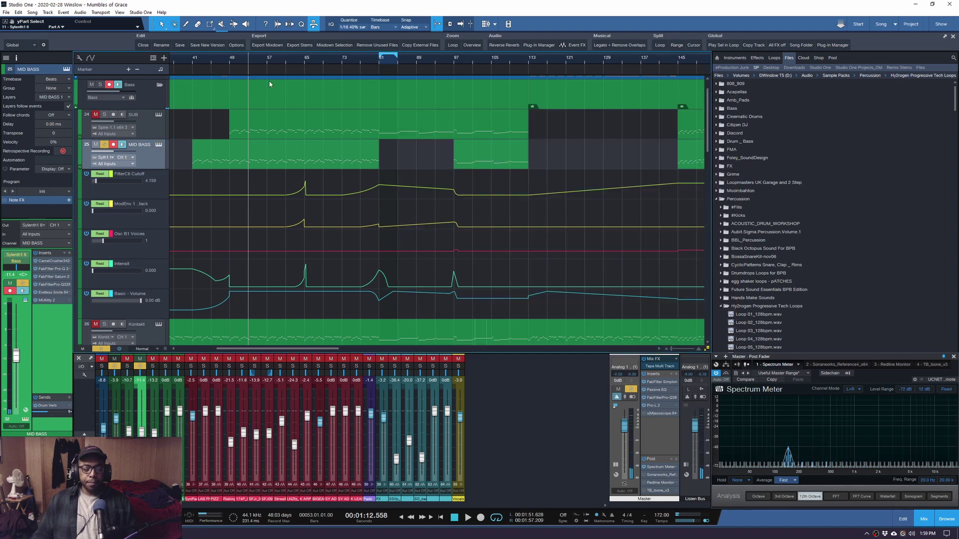
Reopen the MID BASS track's Sylenth1, review its distortion and chorus effect settings, and switch the chorus off
left_click(159, 145)
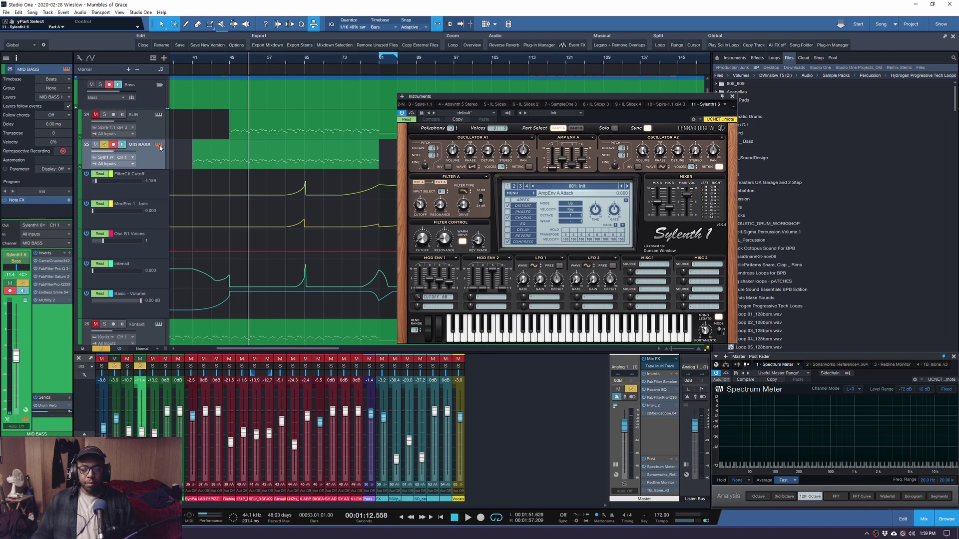
left_click(520, 207)
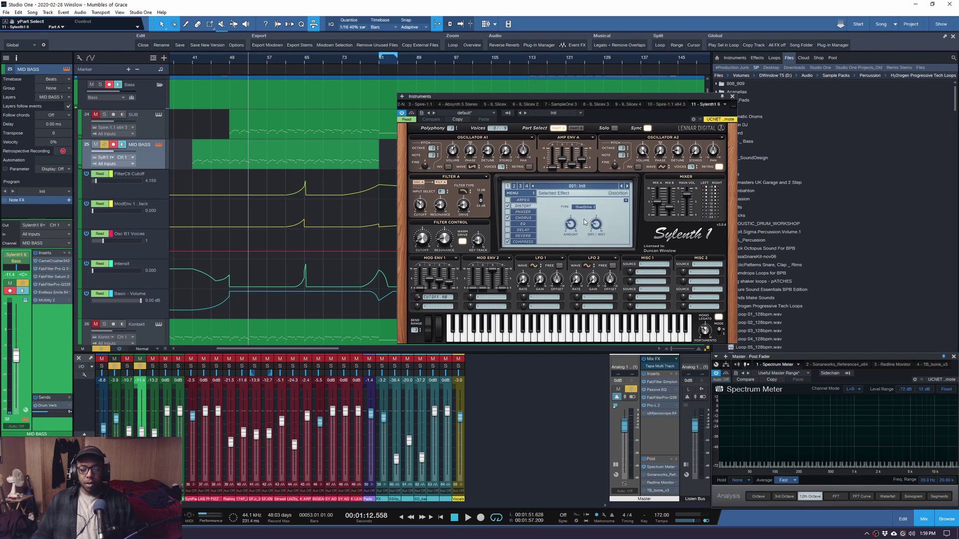
left_click(524, 218)
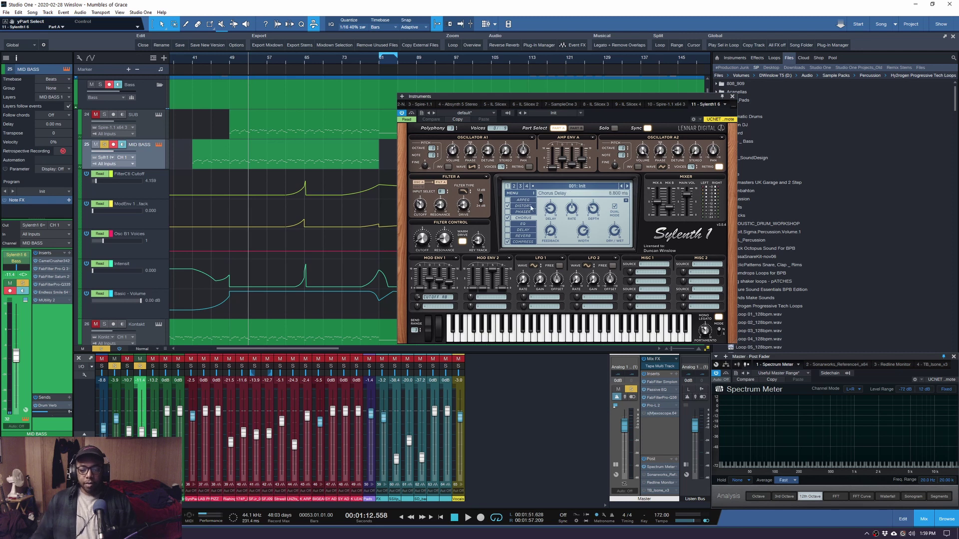
left_click(508, 218)
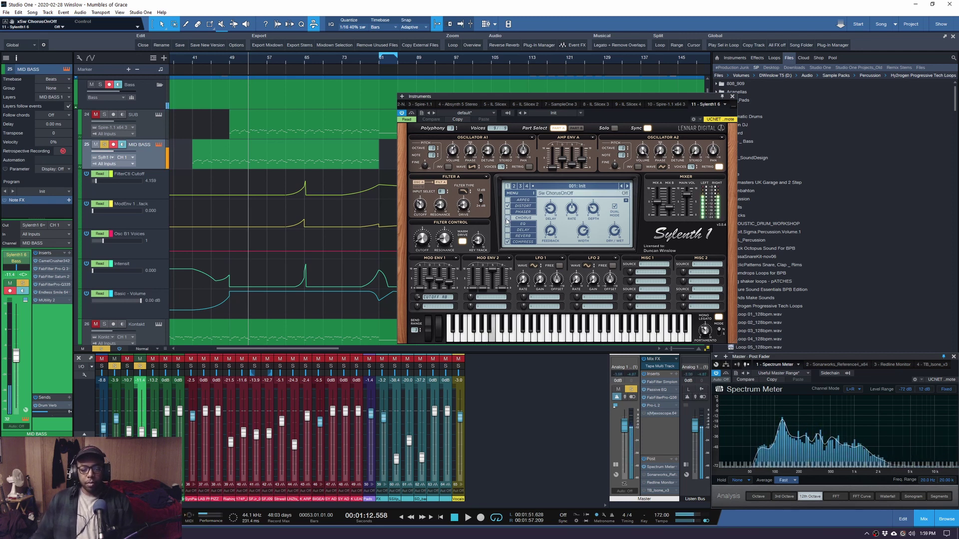
Switch the chorus effect of the MID BASS Sylenth1 on and close the instrument
left_click(508, 218)
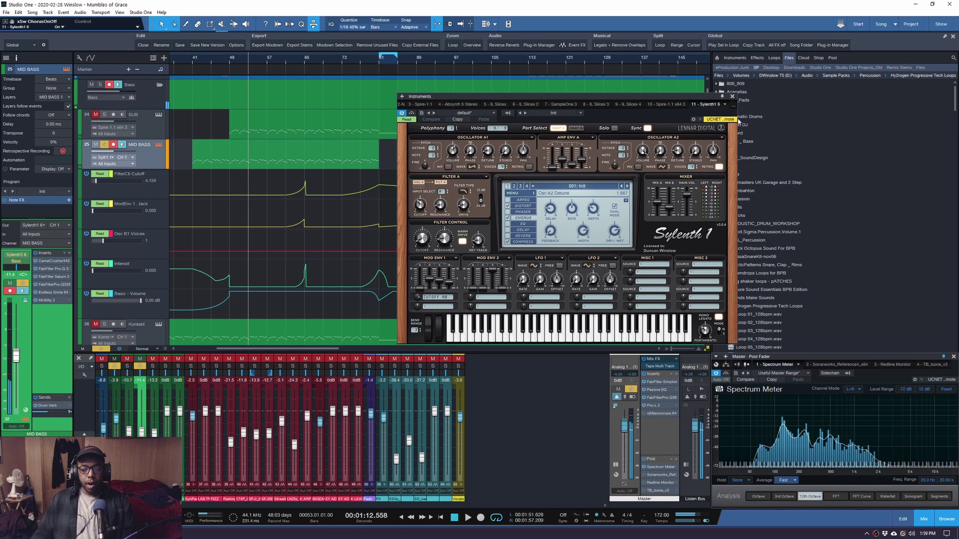
left_click(732, 96)
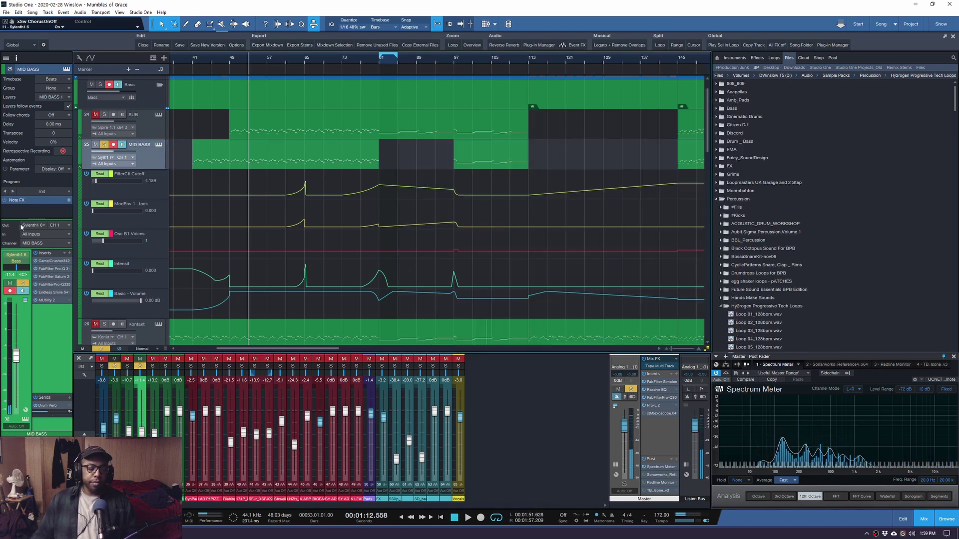
Play the MID BASS from bar 53 and inspect its CamelCrusher insert
key("space")
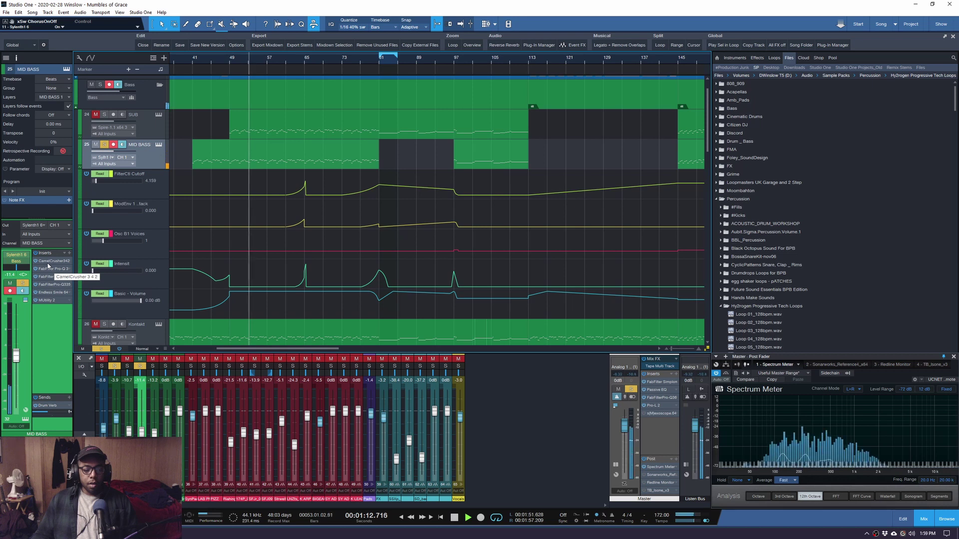
left_click(48, 262)
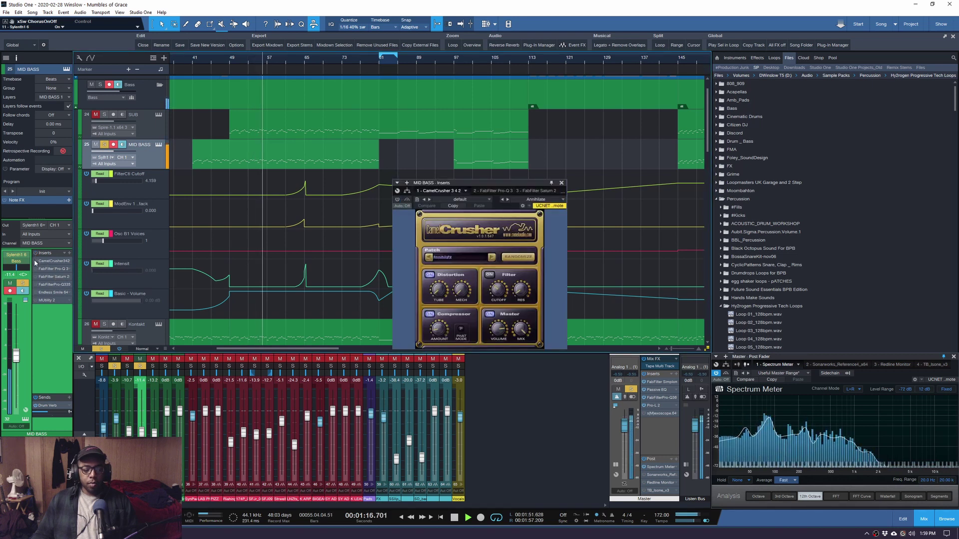
key("space")
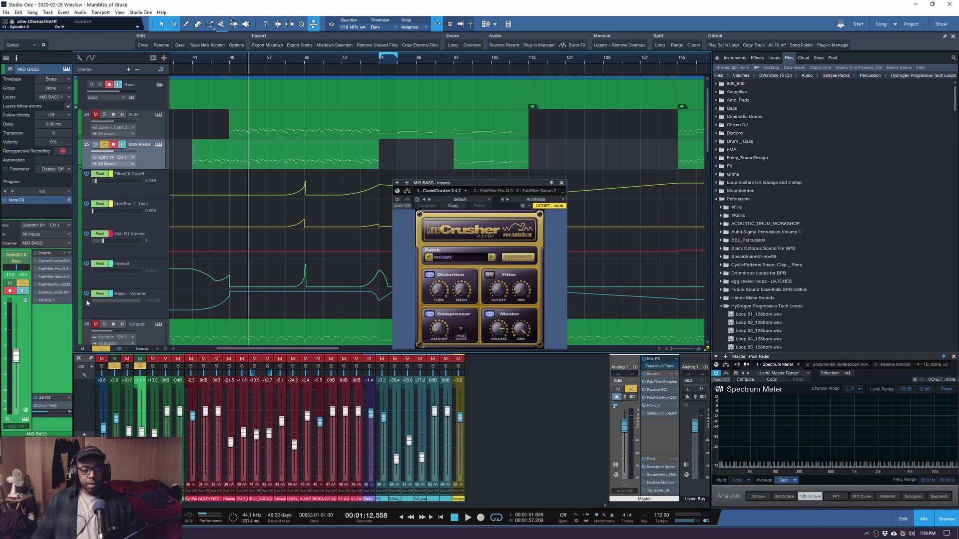
Review the MID BASS inserts during playback: FabFilter Pro-Q 3, Saturn 2 and the second Pro-Q 3
double_click(46, 270)
key("space")
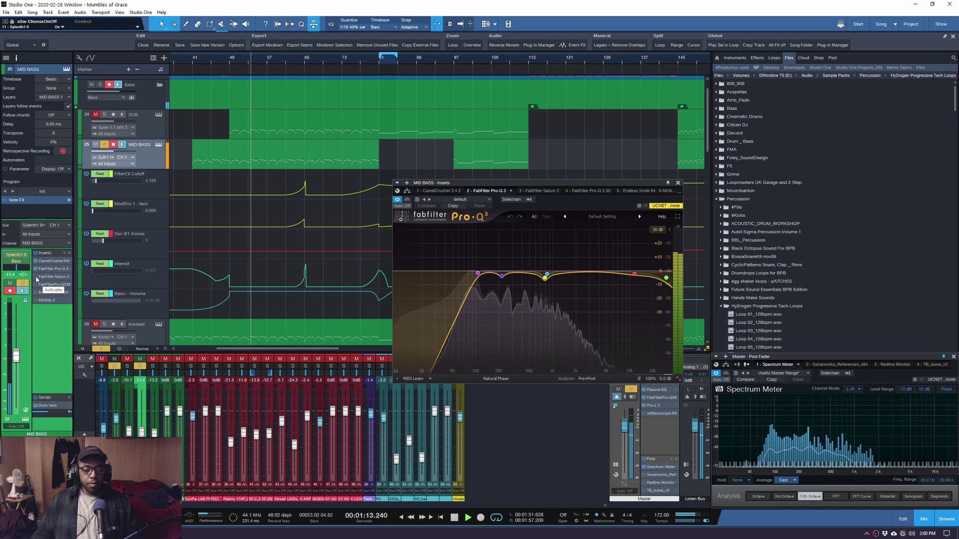
double_click(45, 277)
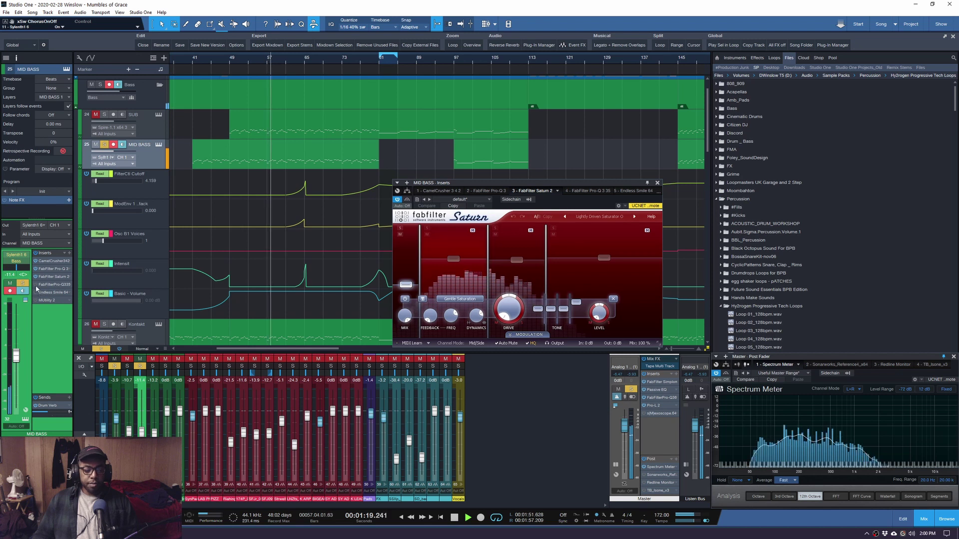
double_click(45, 285)
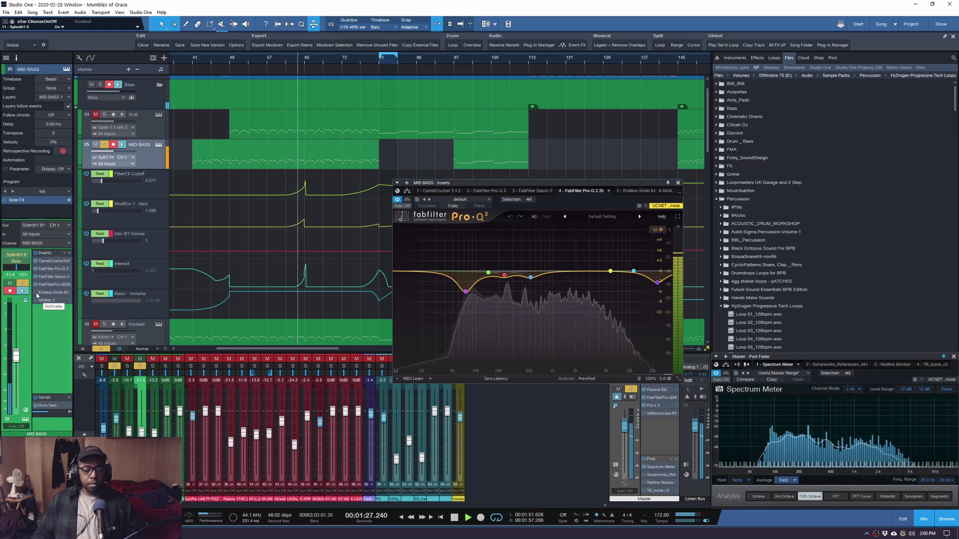
Stop playback, view the Endless Smile insert on the MID BASS and close it
key("space")
left_click(48, 293)
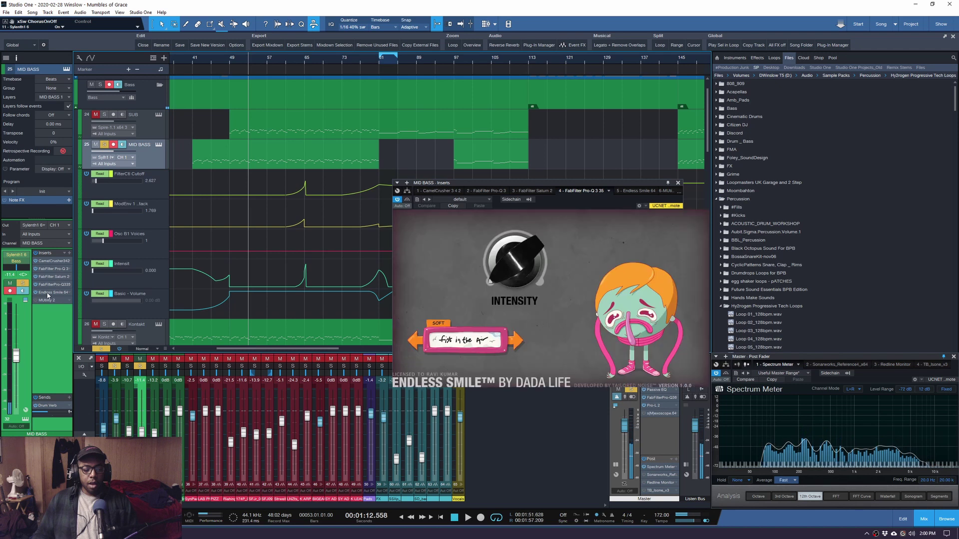
left_click(48, 293)
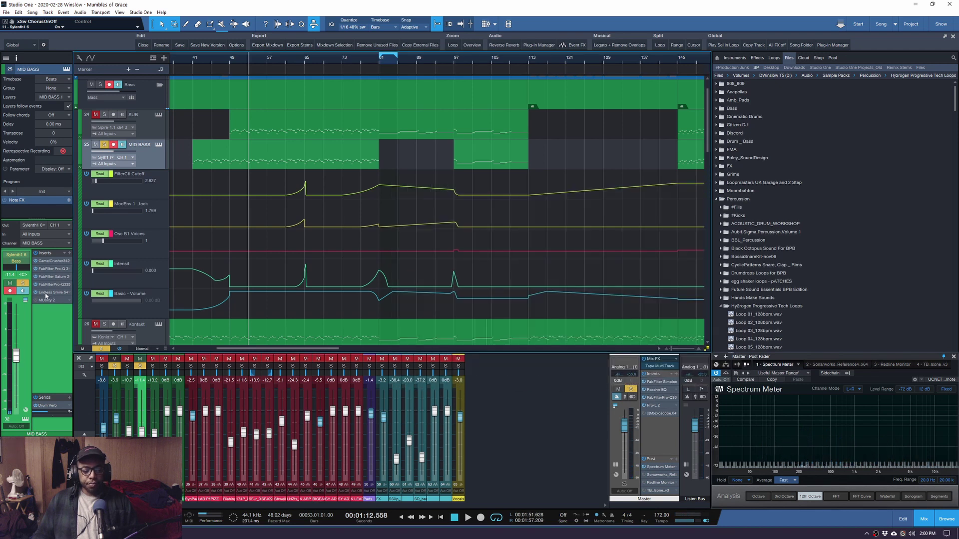
Play the MID BASS from bar 63 and examine its automation curves around bar 65
left_click(297, 63)
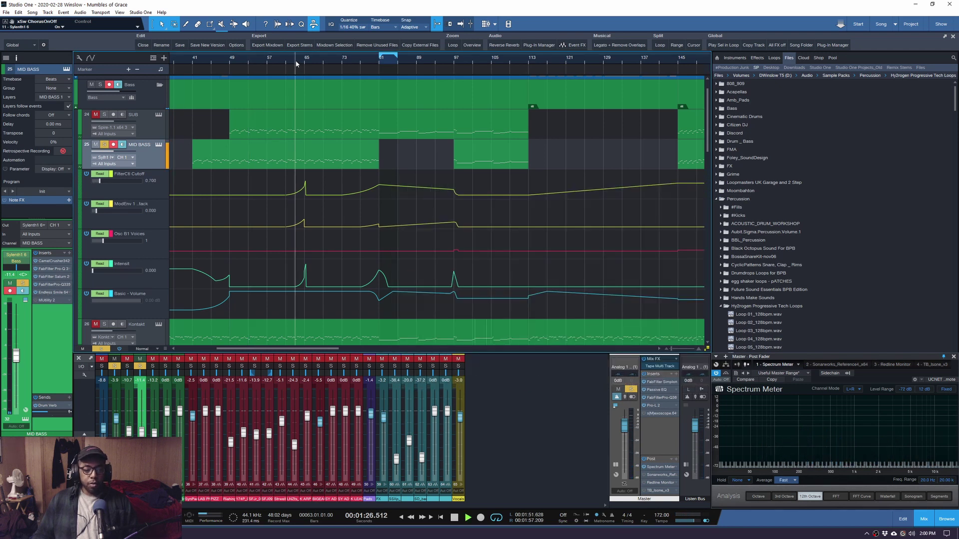
scroll(295, 60, "up", 4)
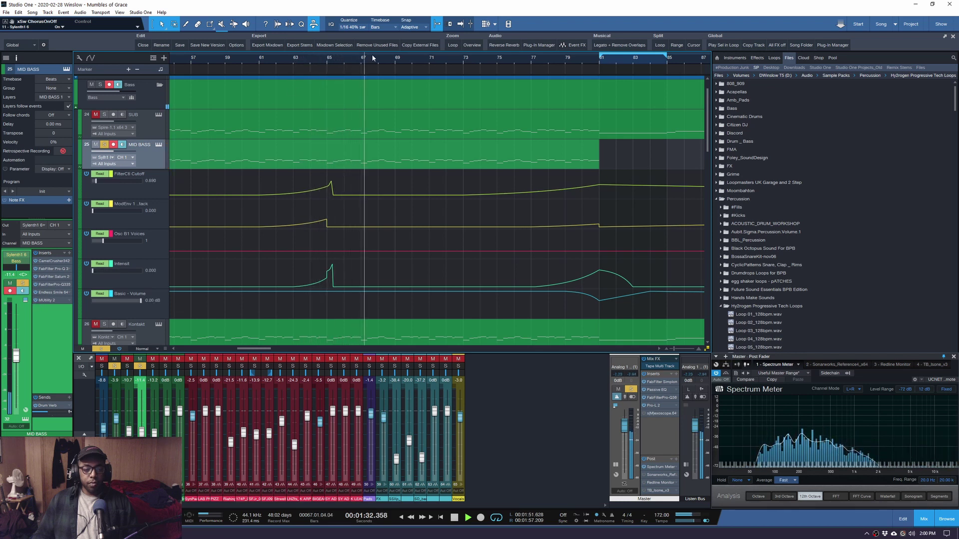
scroll(372, 55, "down", 5)
key("space")
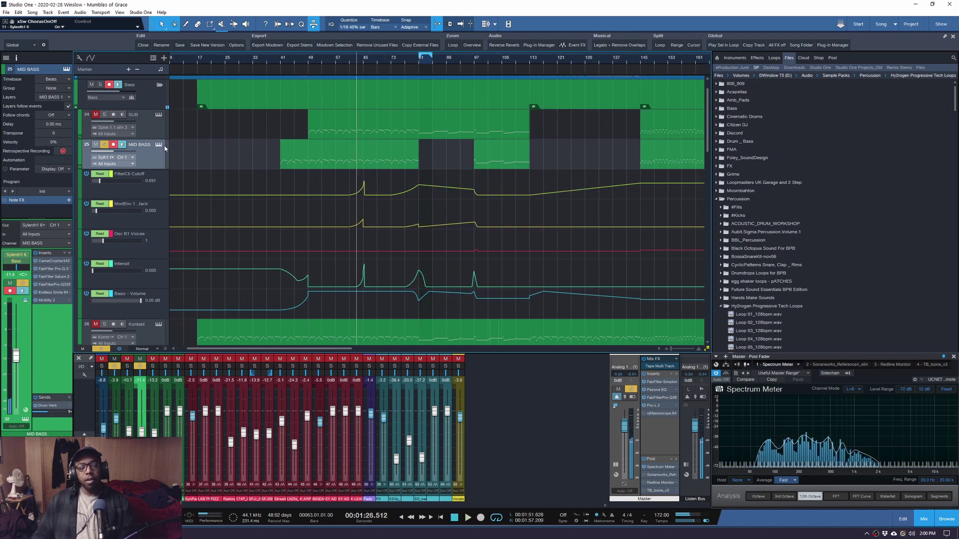
Open the MID BASS Sylenth1, turn the filter control cutoff down to 0 and close the instrument
left_click(157, 145)
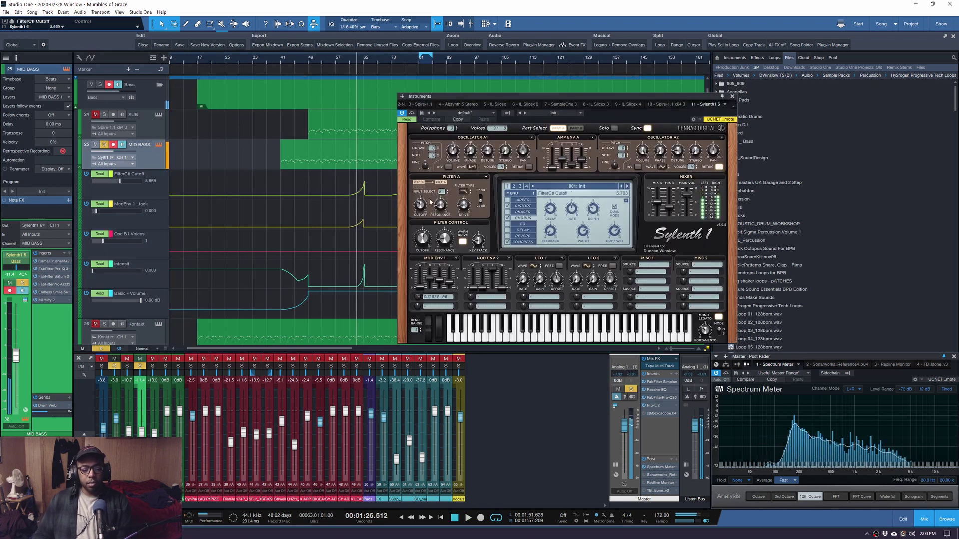
left_click_drag(430, 202, 427, 219)
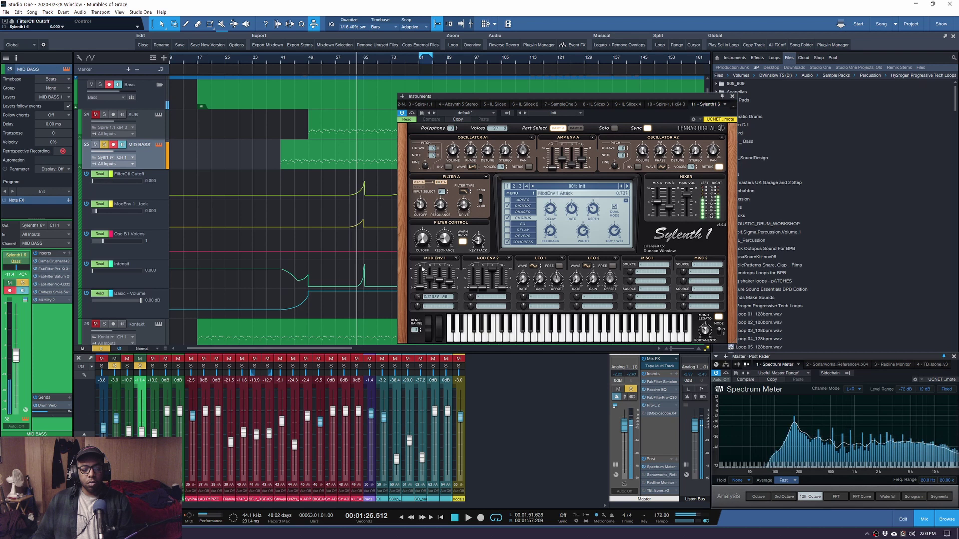
left_click(733, 97)
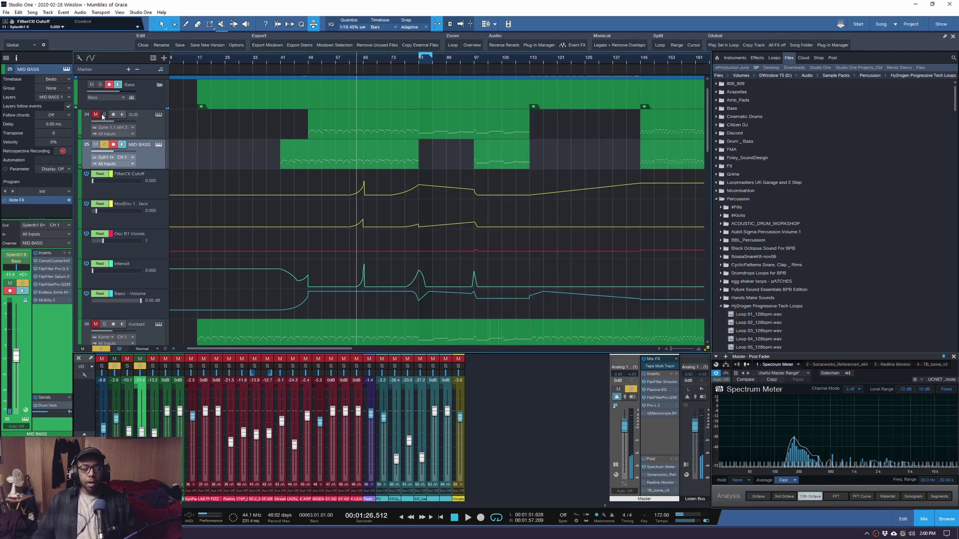
Solo the SUB track alongside the MID BASS and play both from bar 63
key("space")
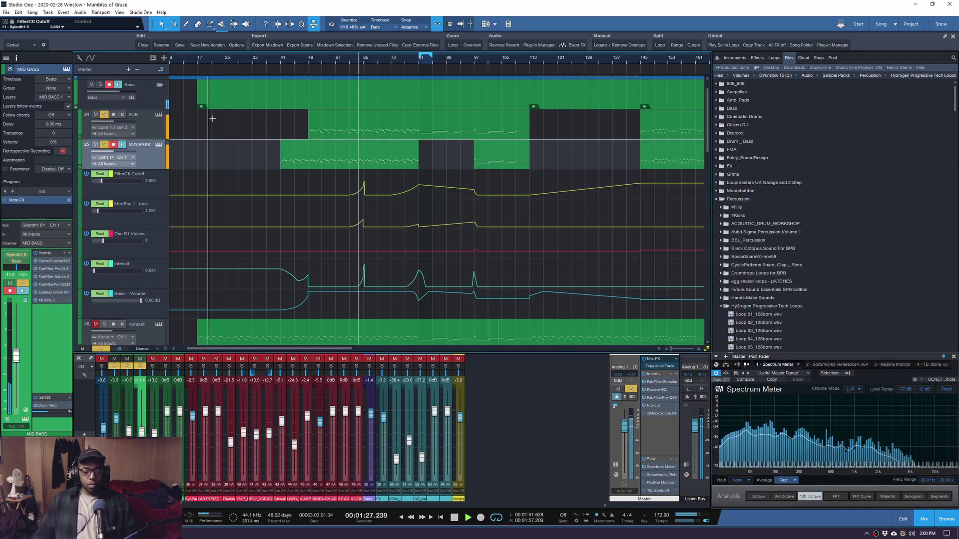
scroll(256, 187, "down", 3)
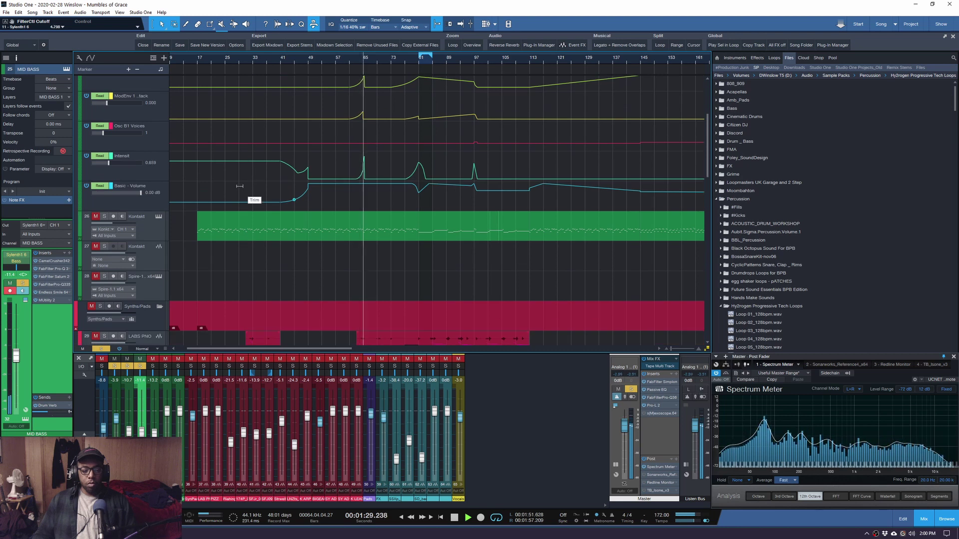
scroll(208, 213, "up", 2)
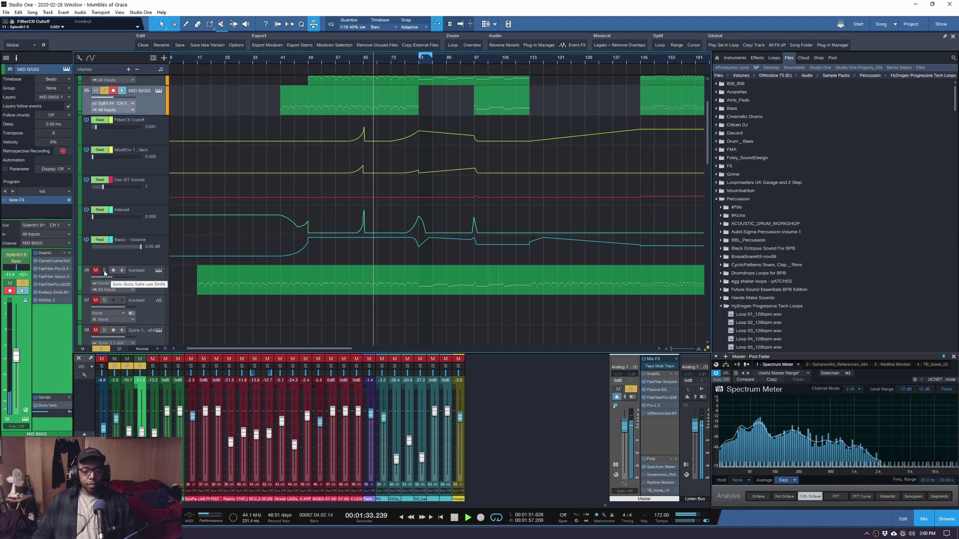
key("space")
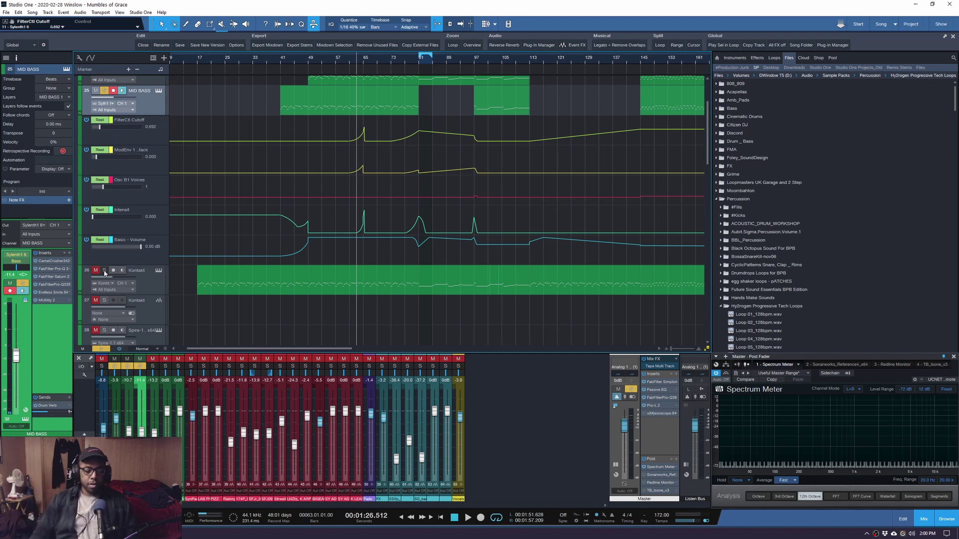
Solo Kontakt track 26 on its own, play it and view its Kontakt instrument
left_click(104, 271)
key("space")
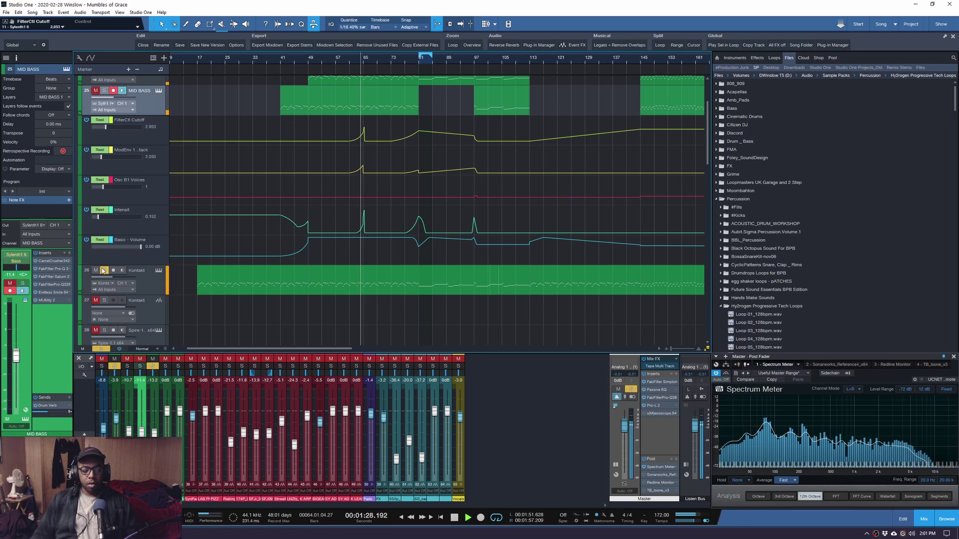
left_click(158, 271)
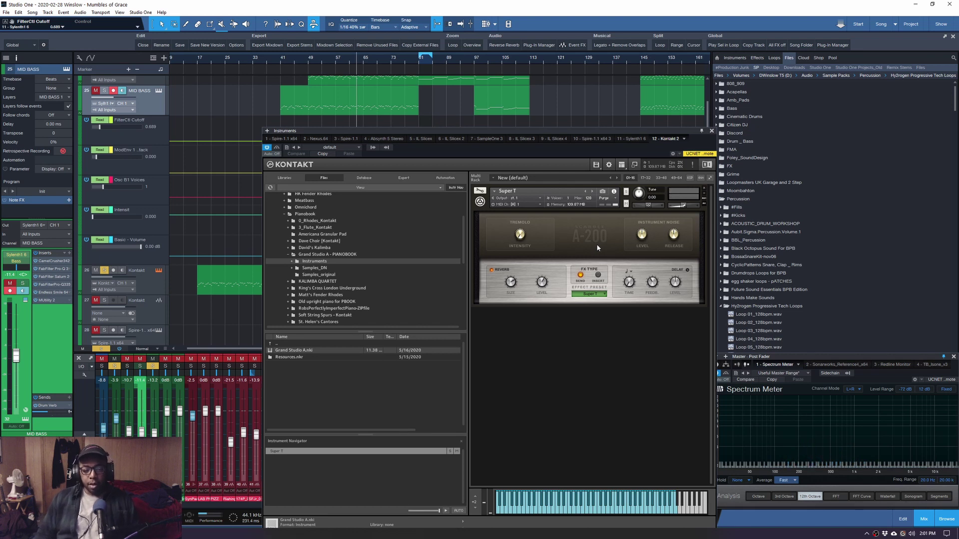
left_click(712, 131)
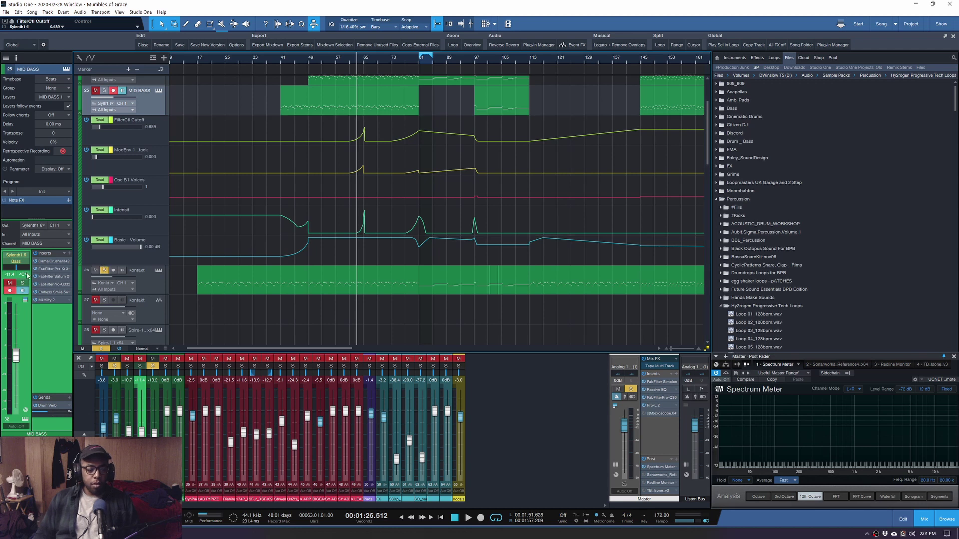
Select Kontakt track 26 and inspect its FabFilter Pro-Q 3 insert during playback
left_click(104, 277)
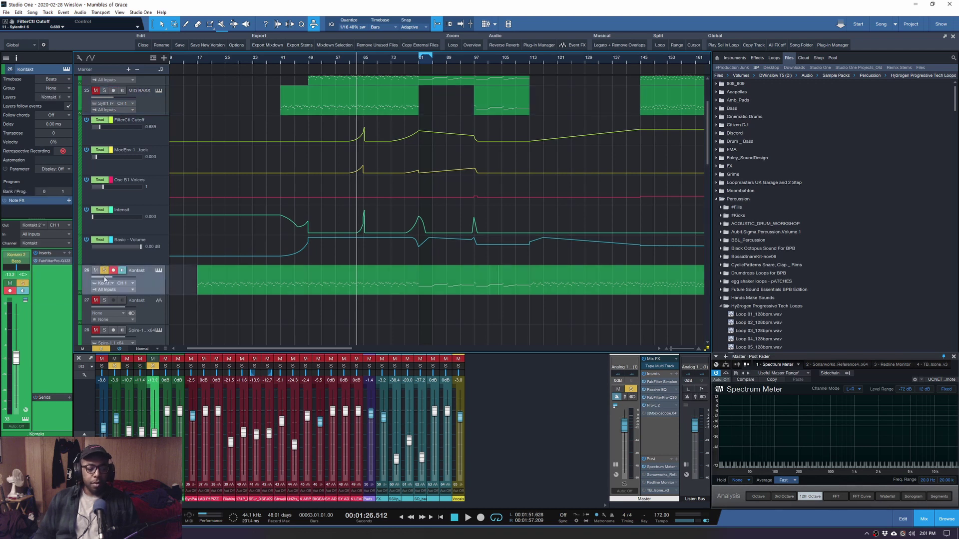
left_click(53, 262)
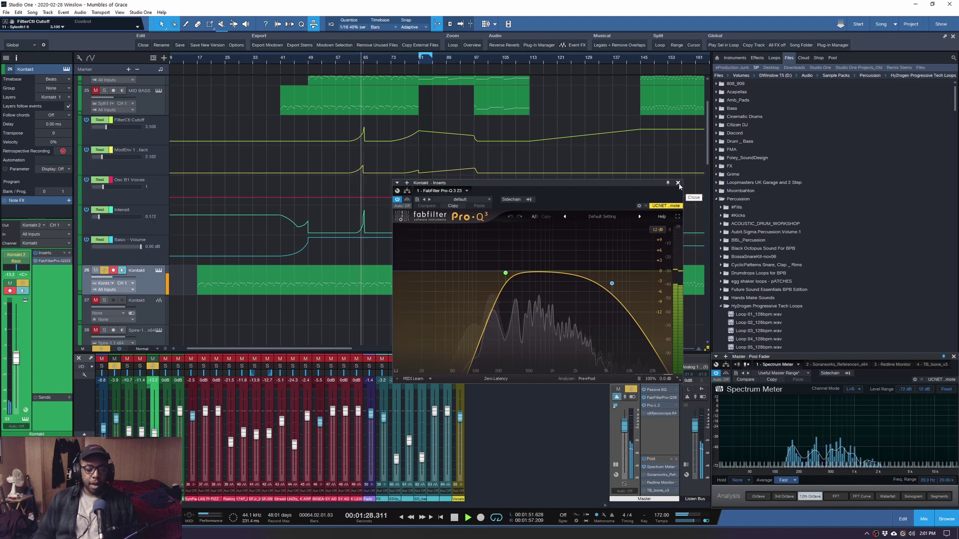
left_click(677, 183)
Solo the MID BASS and SUB tracks together with Kontakt track 26 and play them from bar 85
left_click(104, 90)
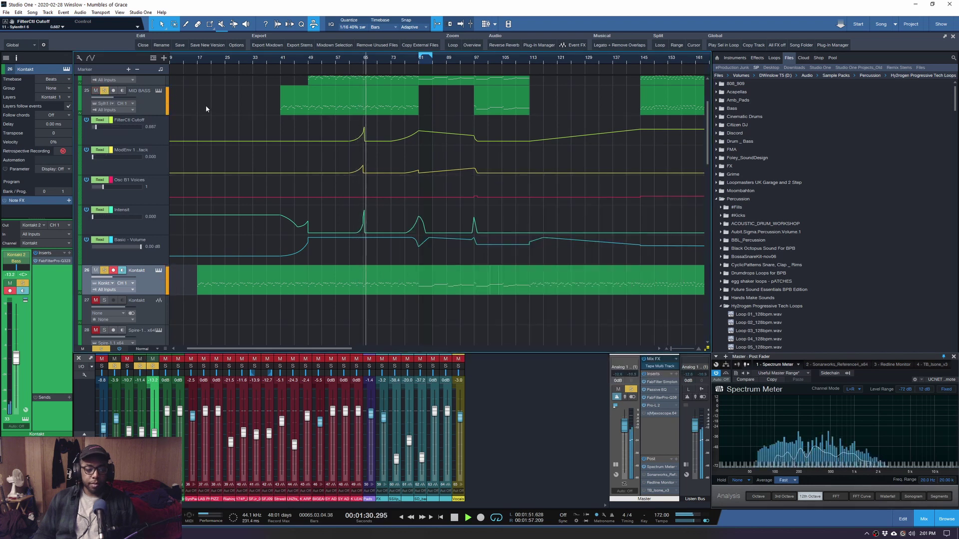
scroll(204, 115, "up", 3)
scroll(202, 129, "down", 1)
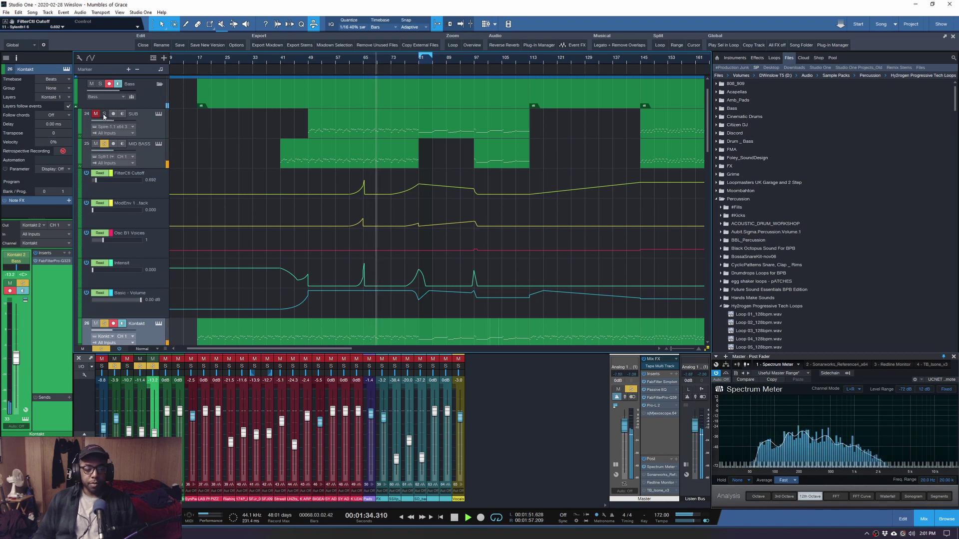
left_click(104, 117)
scroll(199, 138, "up", 1)
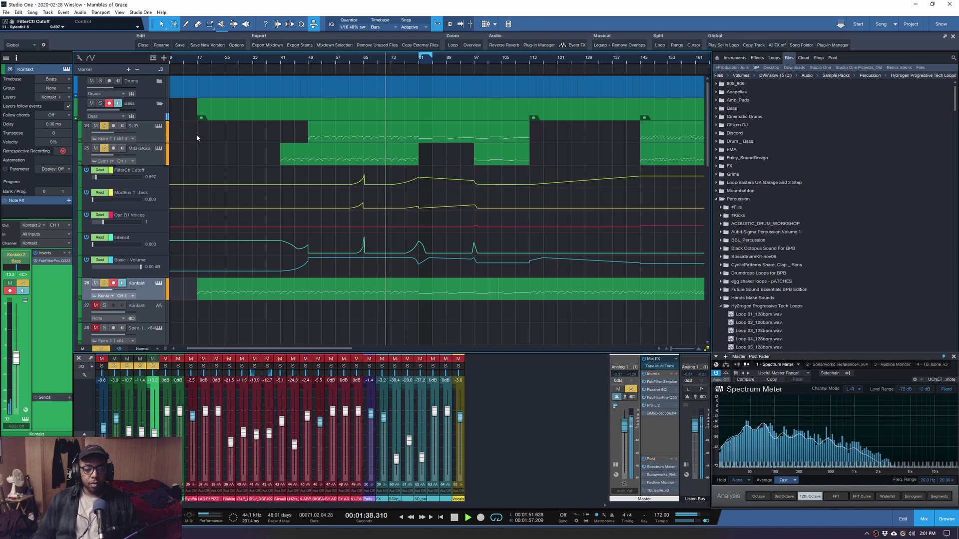
left_click(420, 63)
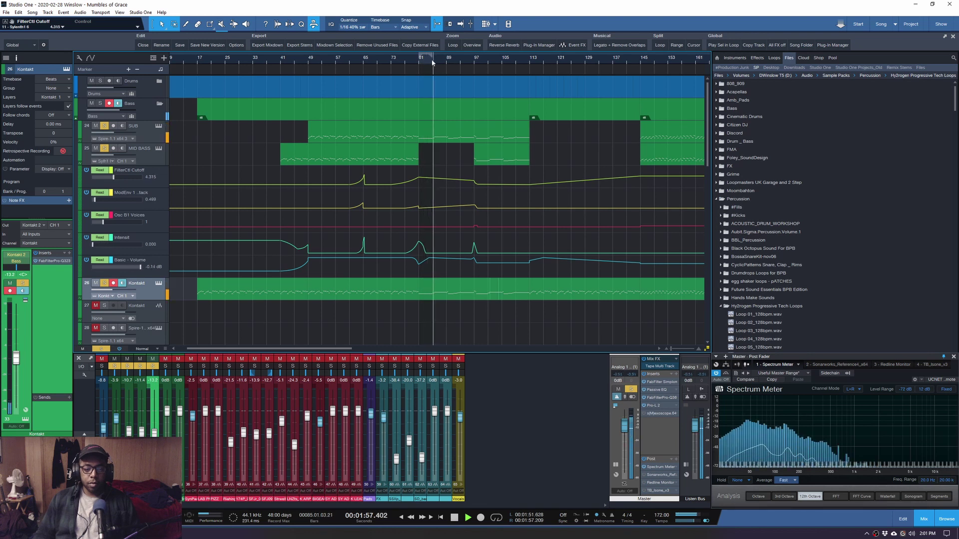
View the Trackspacer insert on the Bass folder's channel and reduce the track height to Small
left_click(144, 105)
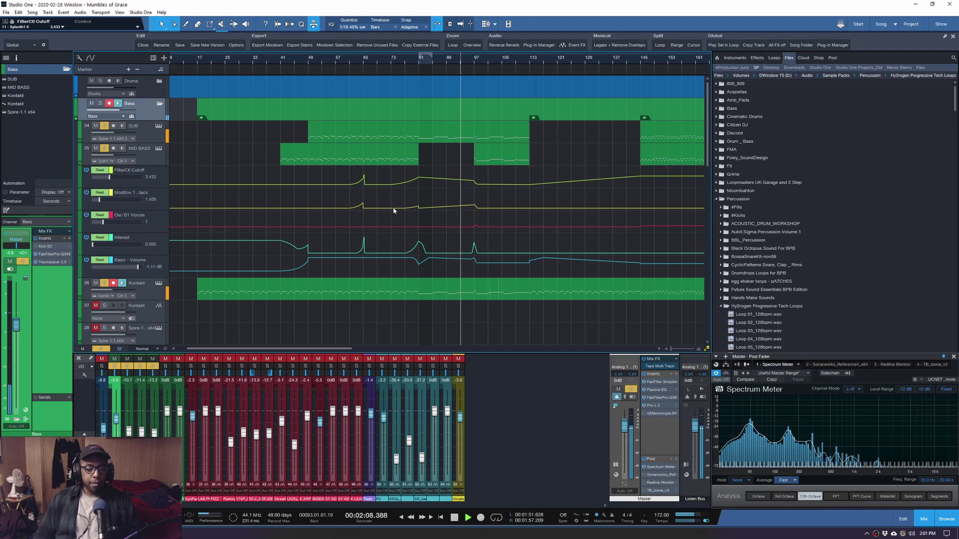
left_click(50, 262)
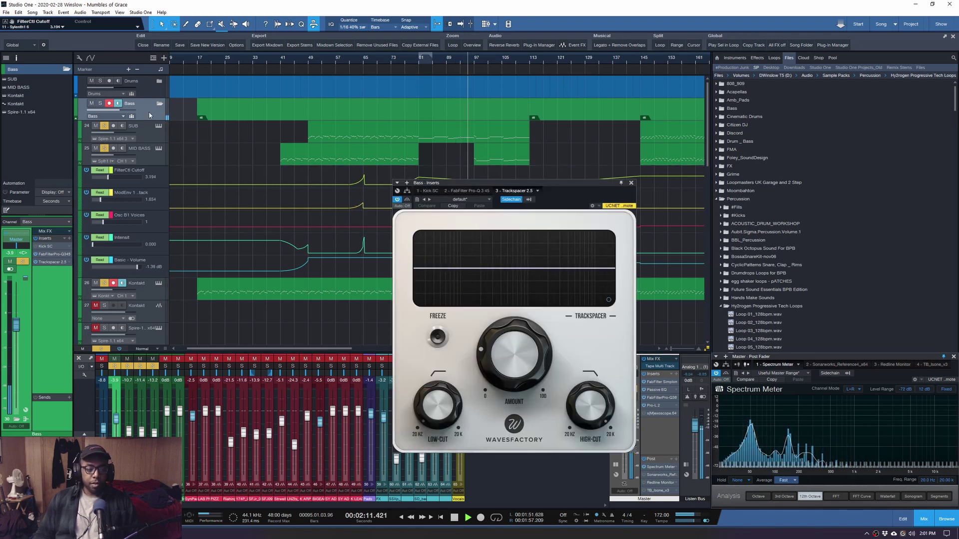
key("shift+w")
key("space")
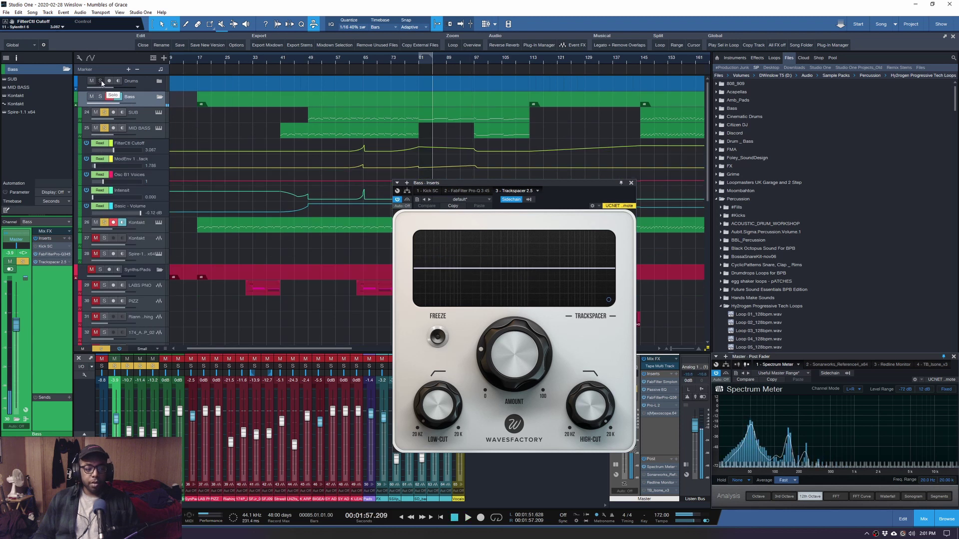
scroll(269, 64, "down", 3)
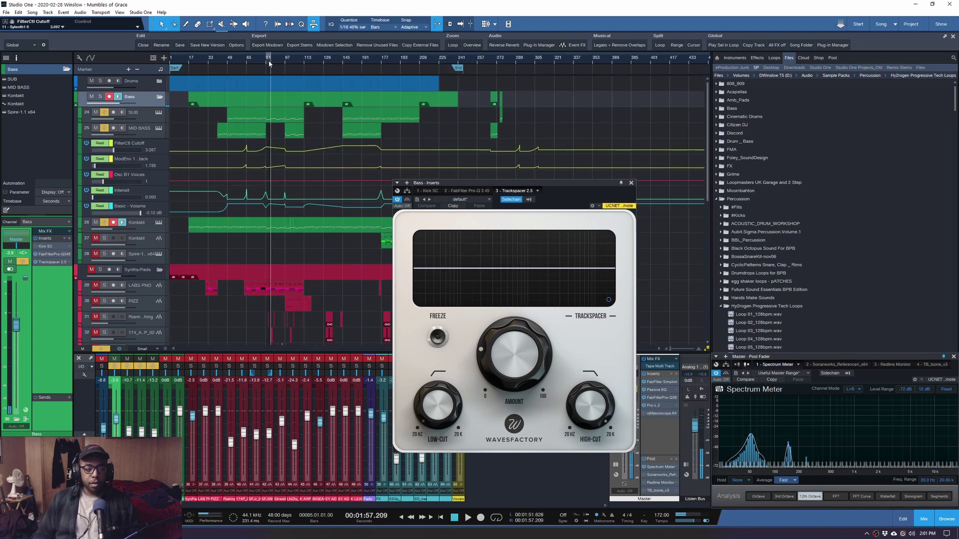
left_click(632, 183)
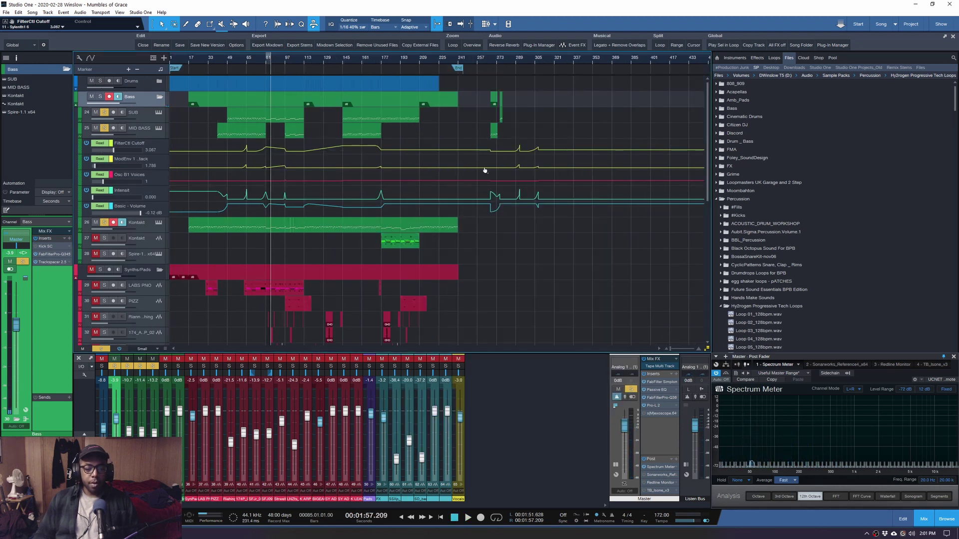
Solo and select Kontakt audio track 27 in the Bass folder
left_click(105, 241)
left_click(142, 242)
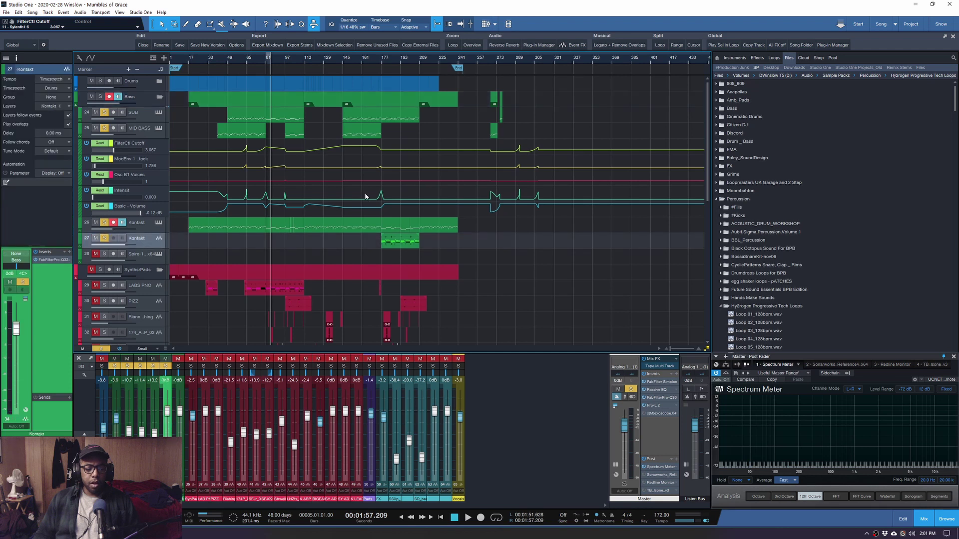
Play the song from bar 177 and solo Kontakt track 27 exclusively to hear it alone
left_click(383, 59)
scroll(394, 60, "up", 3)
key("space")
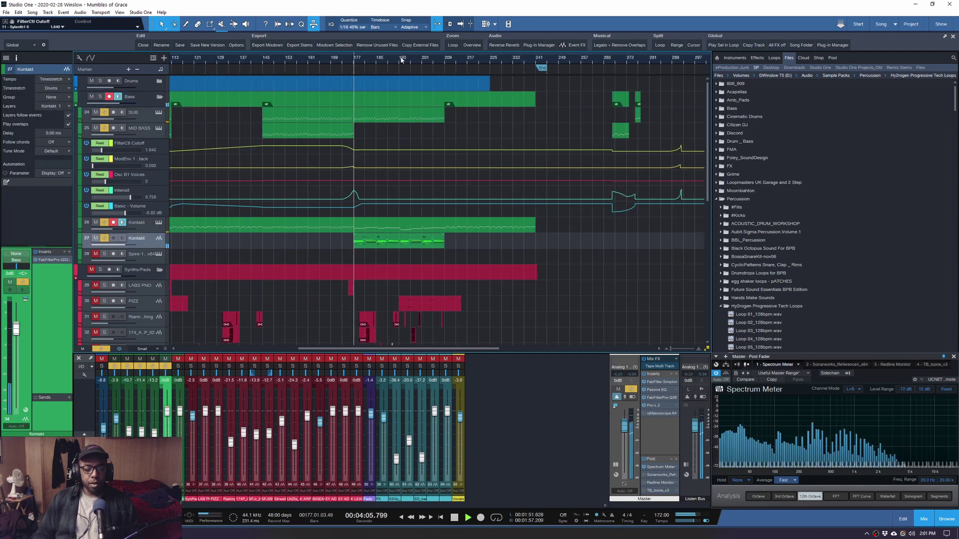
left_click(103, 239, "alt")
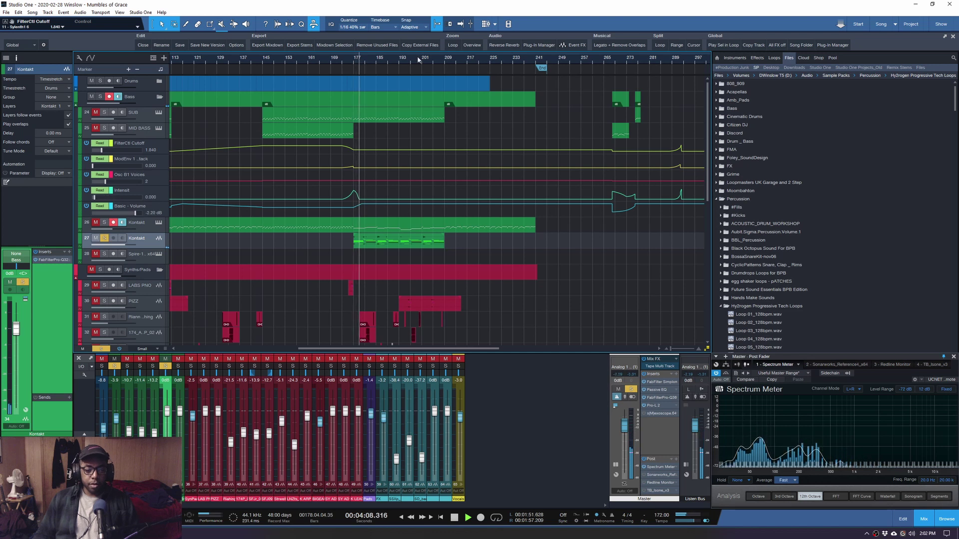
scroll(432, 58, "down", 3)
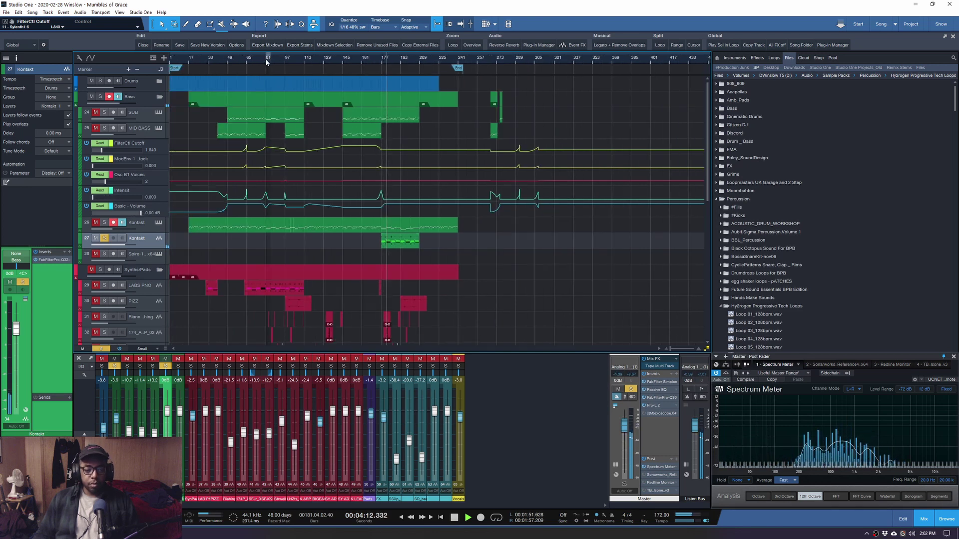
key("space")
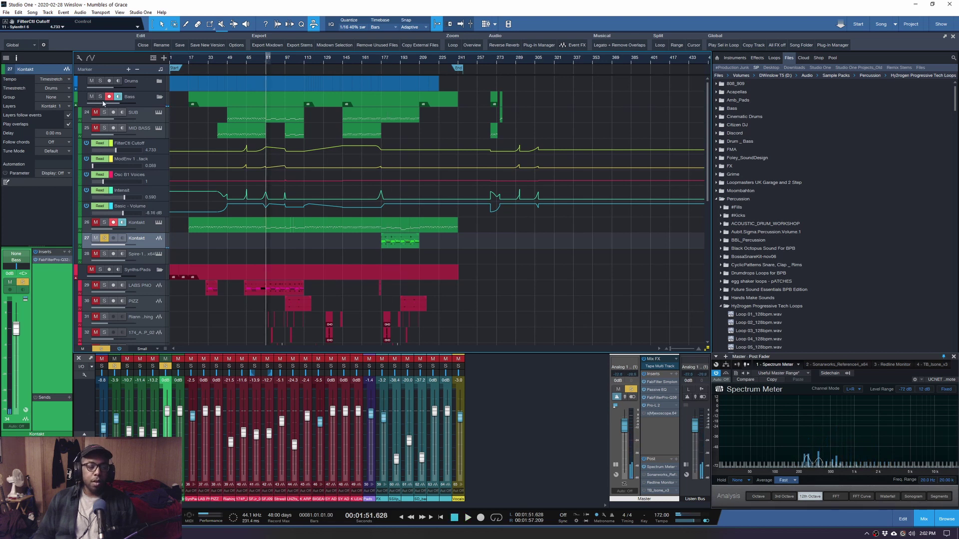
Solo the Drums folder together with the Bass layers and listen to them from bars 81 and 49
left_click(101, 81)
key("space")
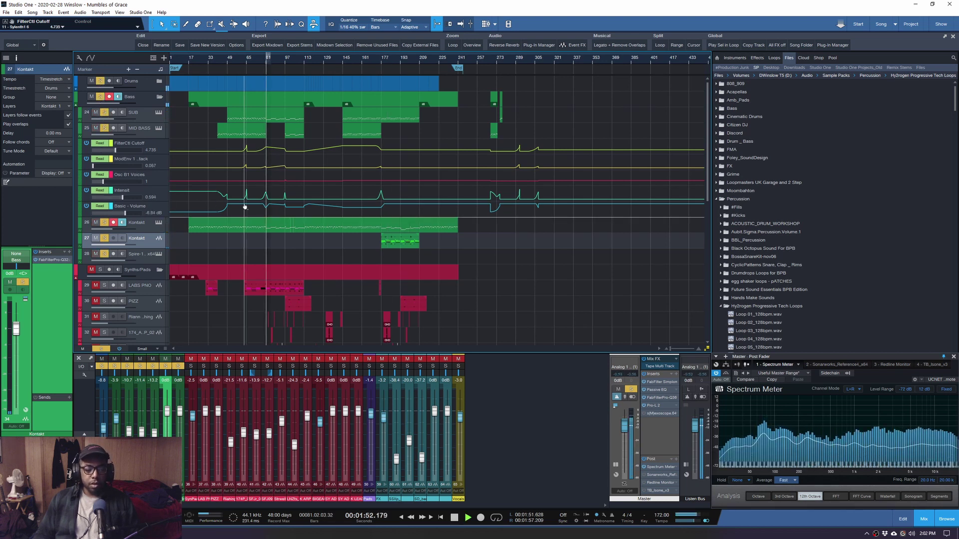
left_click_drag(274, 67, 266, 80)
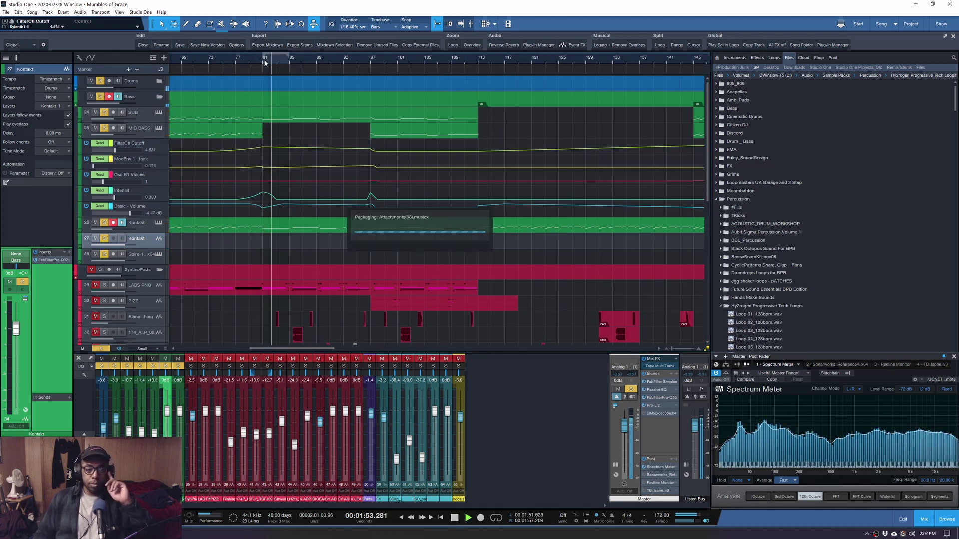
key("z")
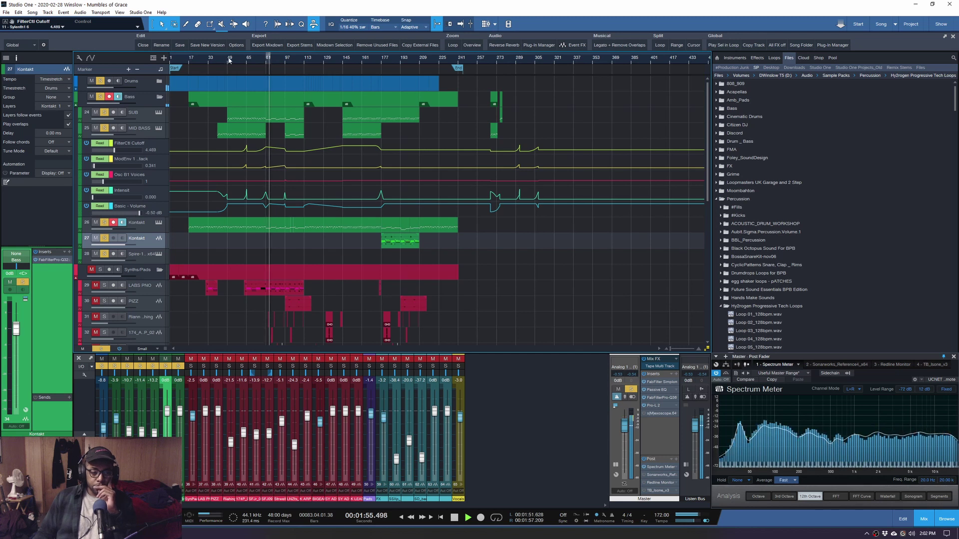
scroll(229, 60, "up", 2)
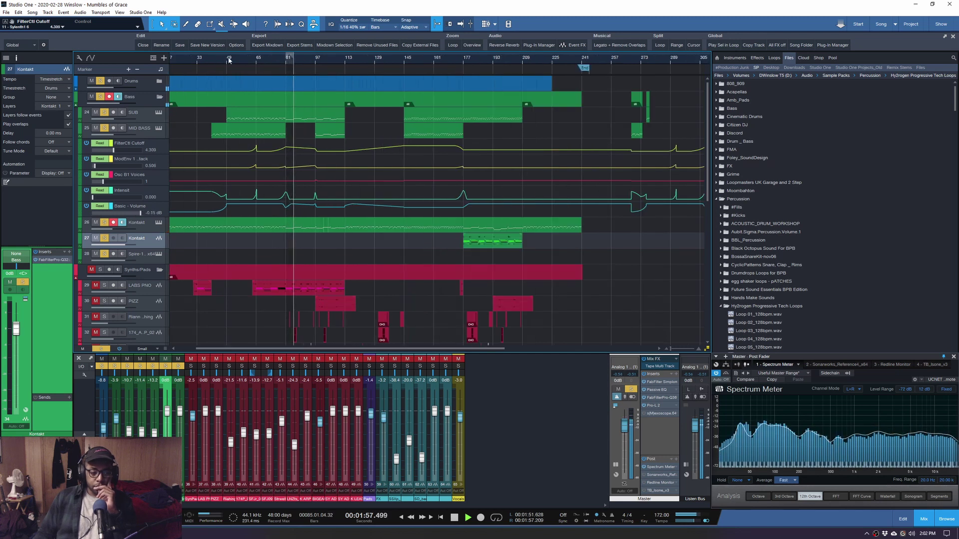
left_click(227, 60)
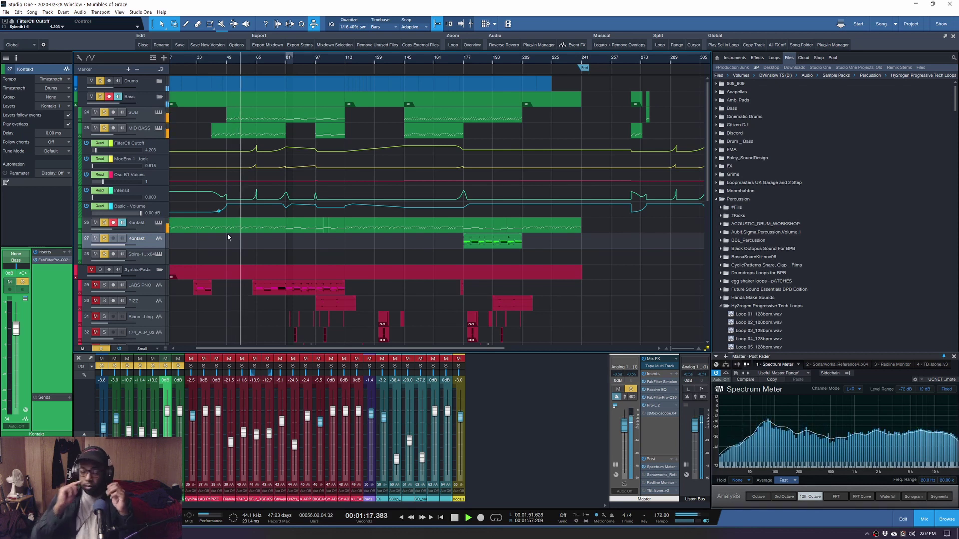
key("space")
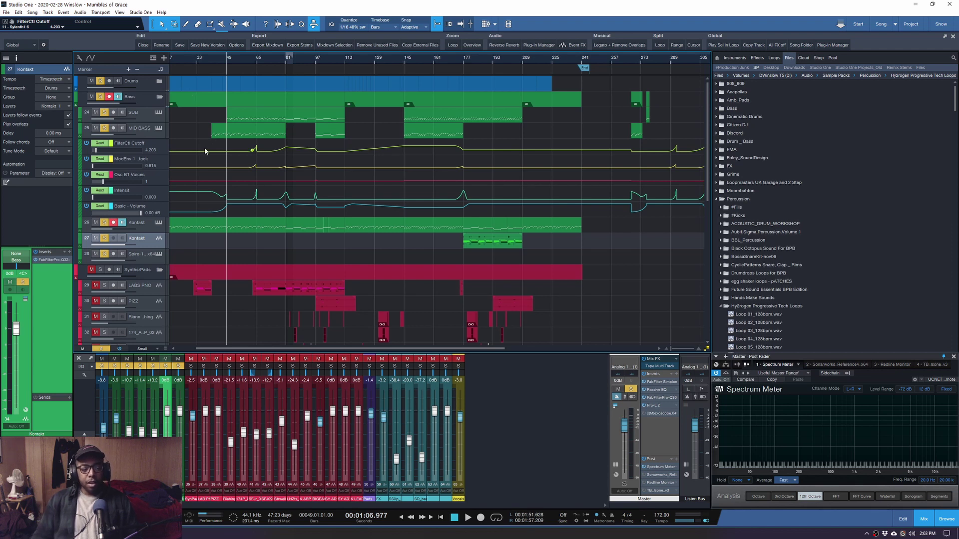
Collapse the Bass folder and solo only the Synths/Pads folder with all its tracks
left_click(159, 97)
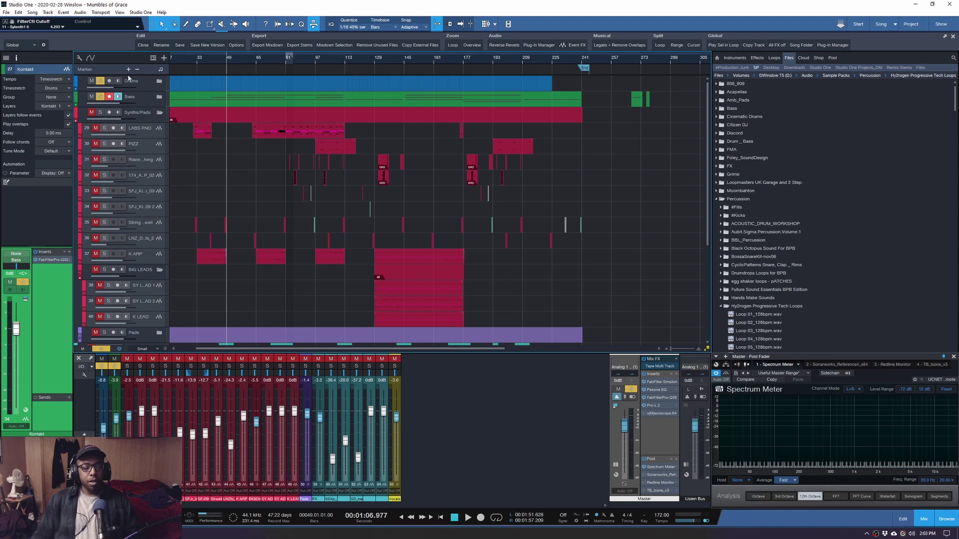
left_click(144, 118)
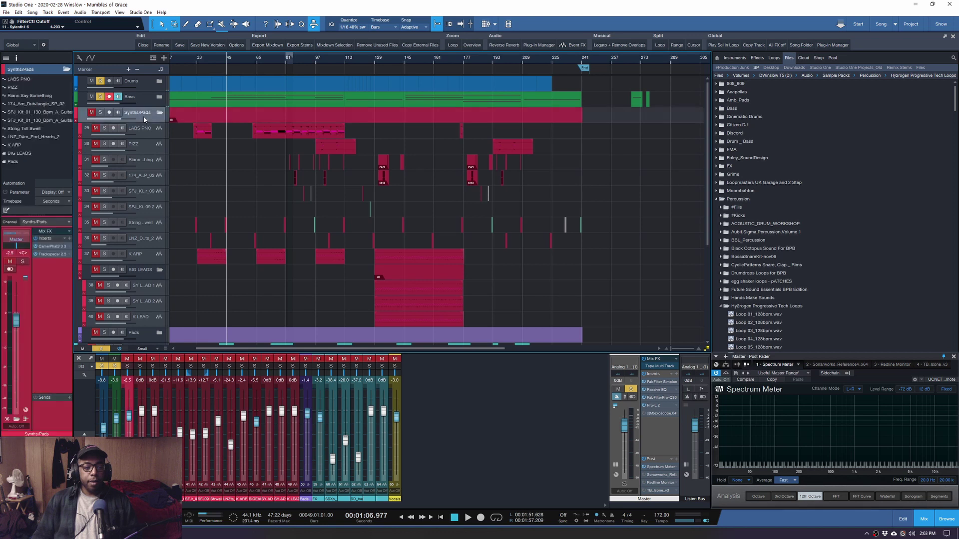
left_click(101, 112, "ctrl")
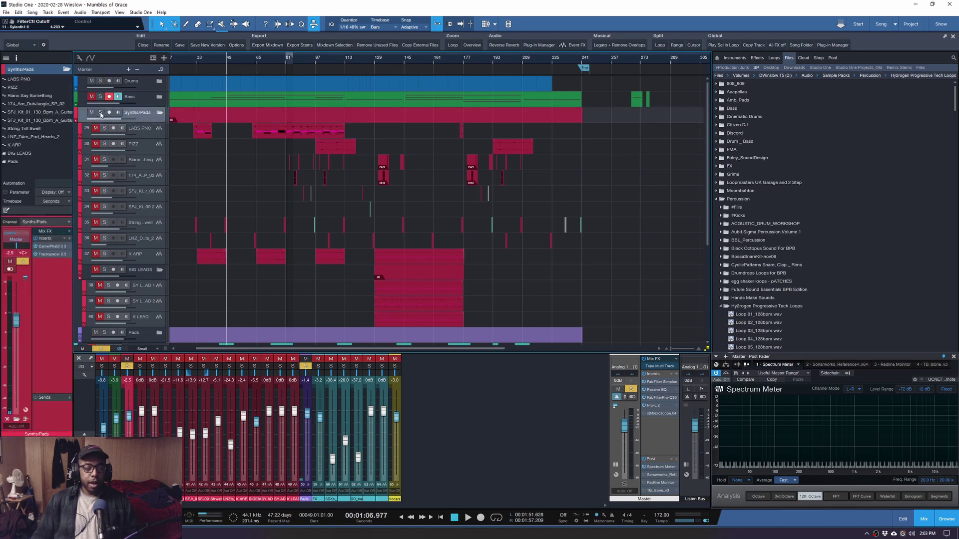
left_click(100, 112)
Expand the Pads folder and set the track height to Tiny for an overview of all synth and pad tracks
key("shift+w")
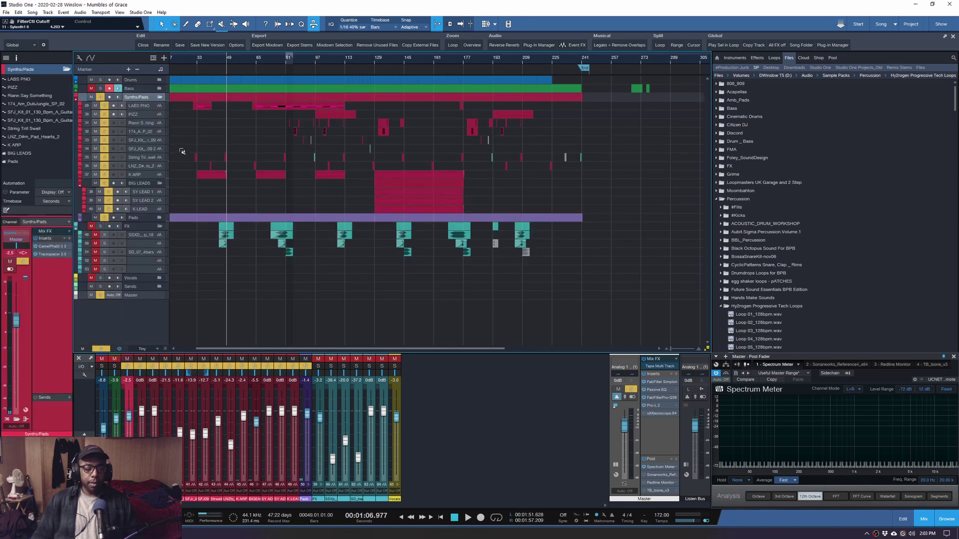
key("shift+e")
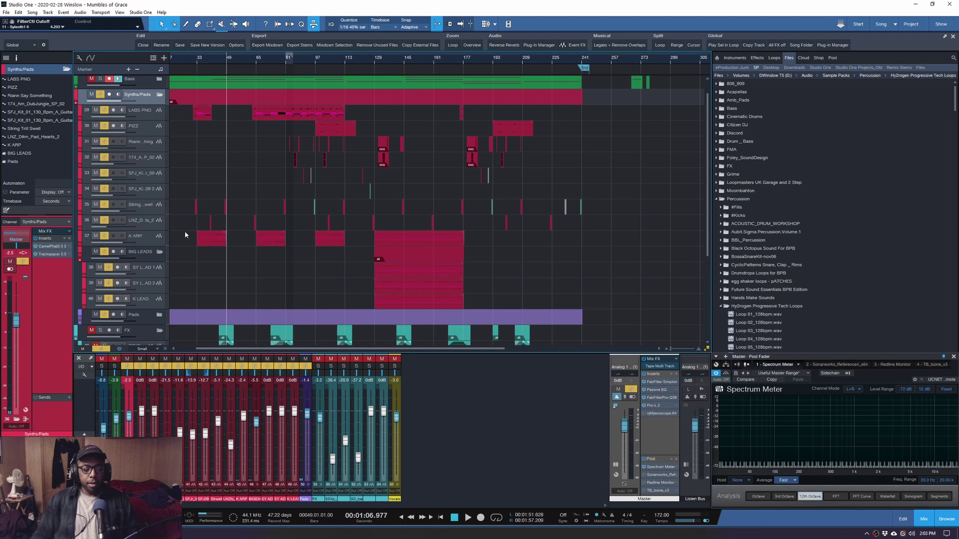
left_click(159, 315)
scroll(163, 314, "down", 2)
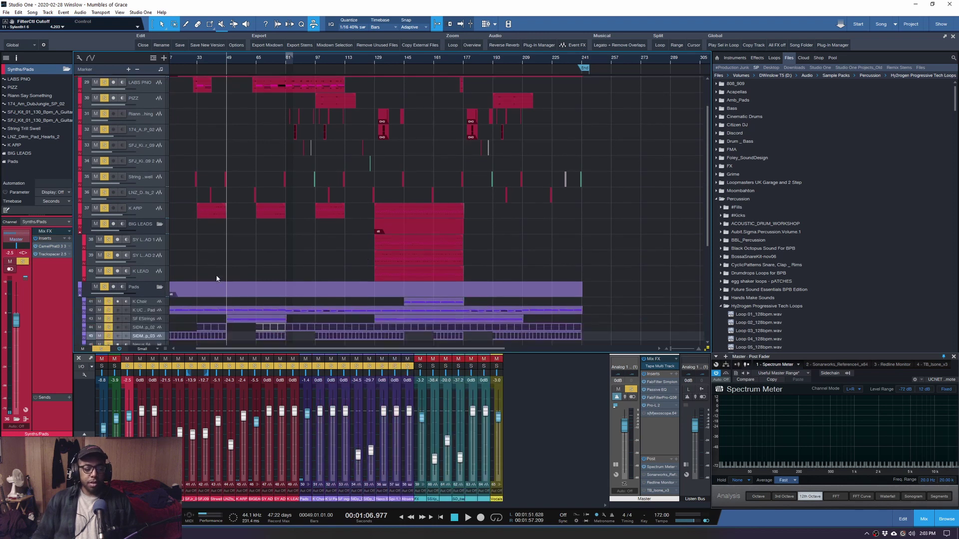
key("shift+w")
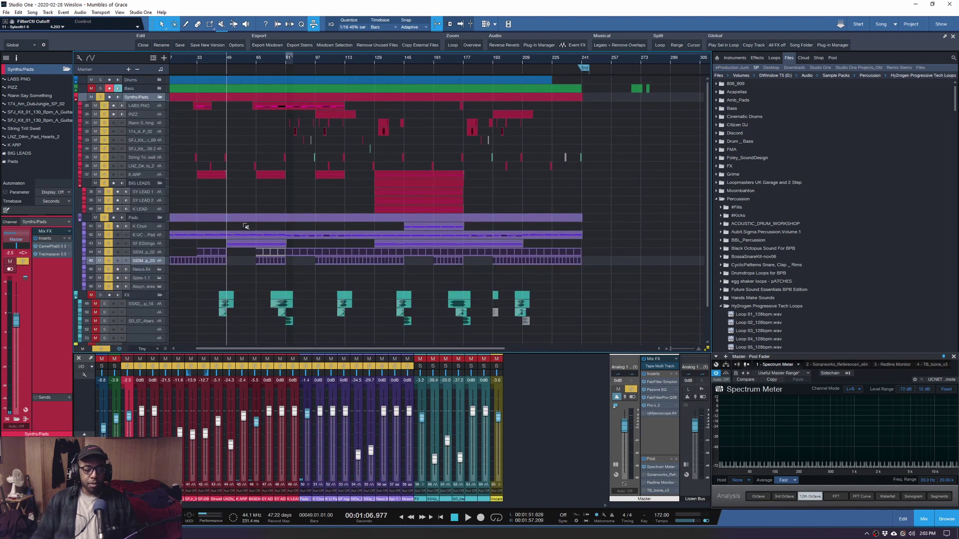
scroll(275, 215, "down", 1)
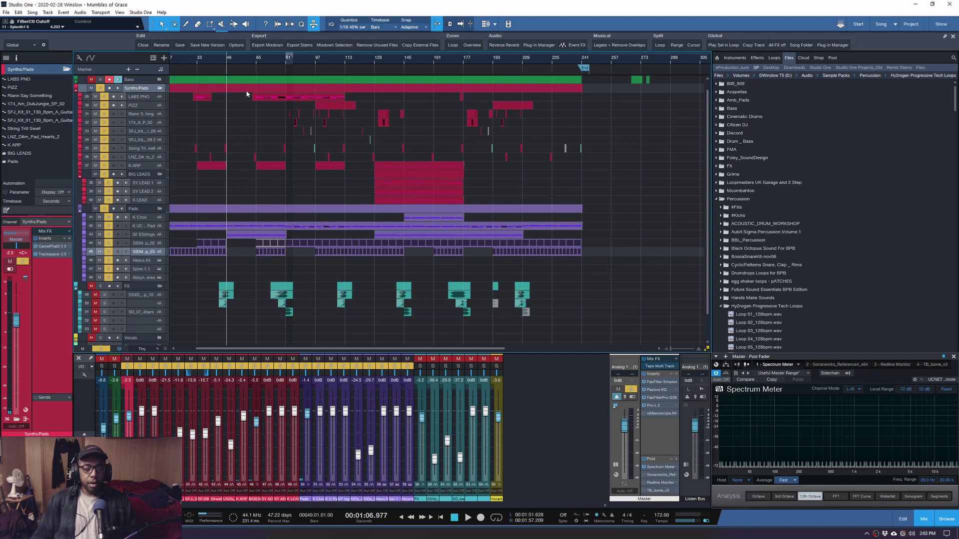
Play the Synths/Pads tracks from bar 63 and take the Pads folder out of the solo
left_click(255, 58)
key("e")
key("space")
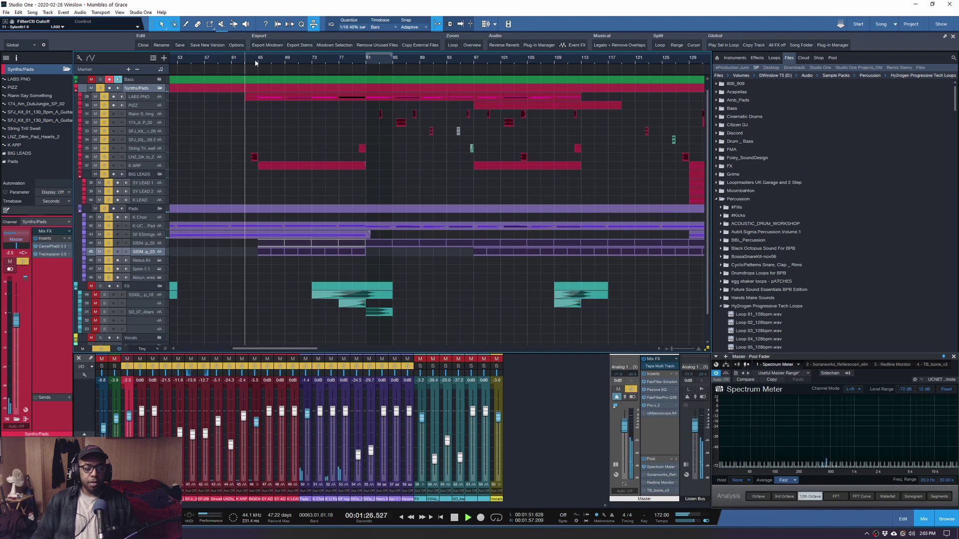
left_click(104, 209)
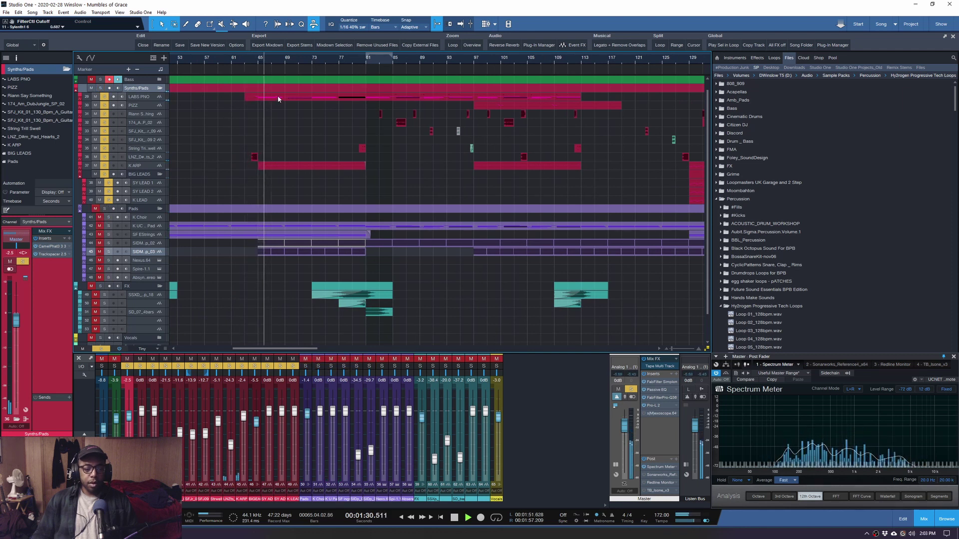
Select the LABS PNO track and enlarge its height to show its audio and note events in detail
left_click(141, 97)
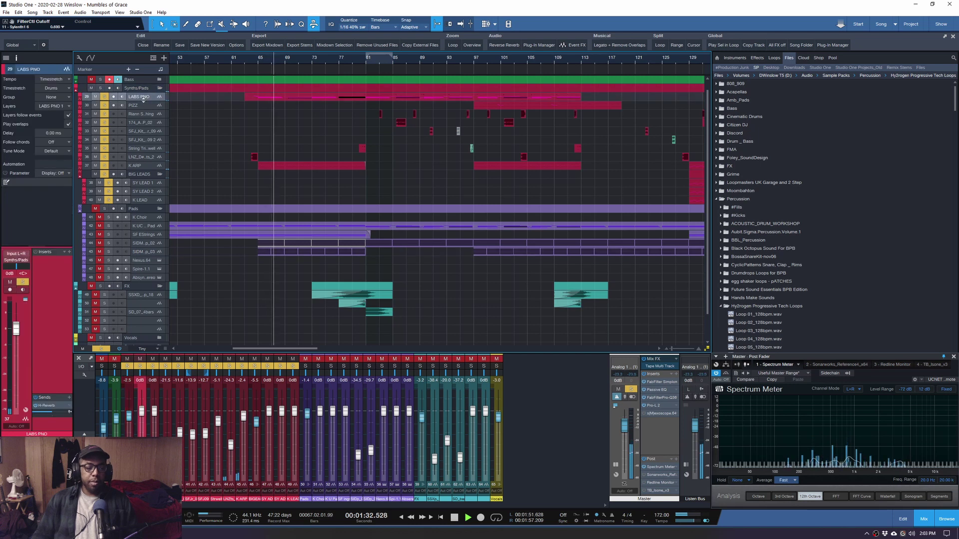
left_click_drag(144, 101, 139, 107)
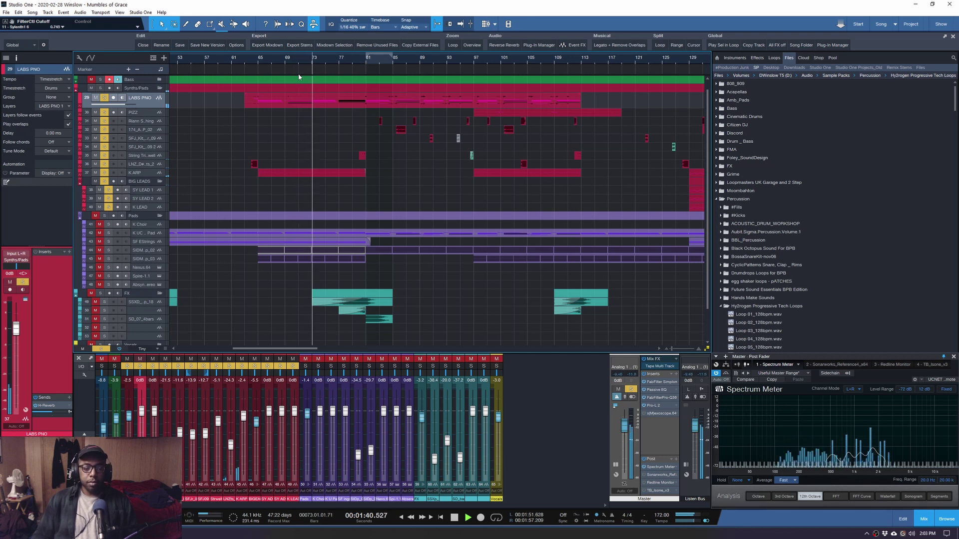
left_click_drag(150, 108, 141, 152)
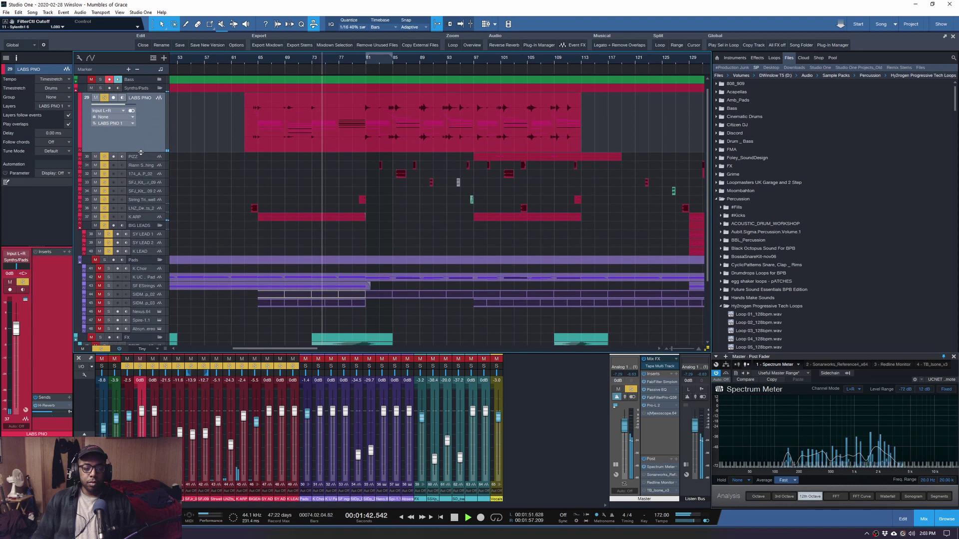
scroll(386, 170, "down", 1)
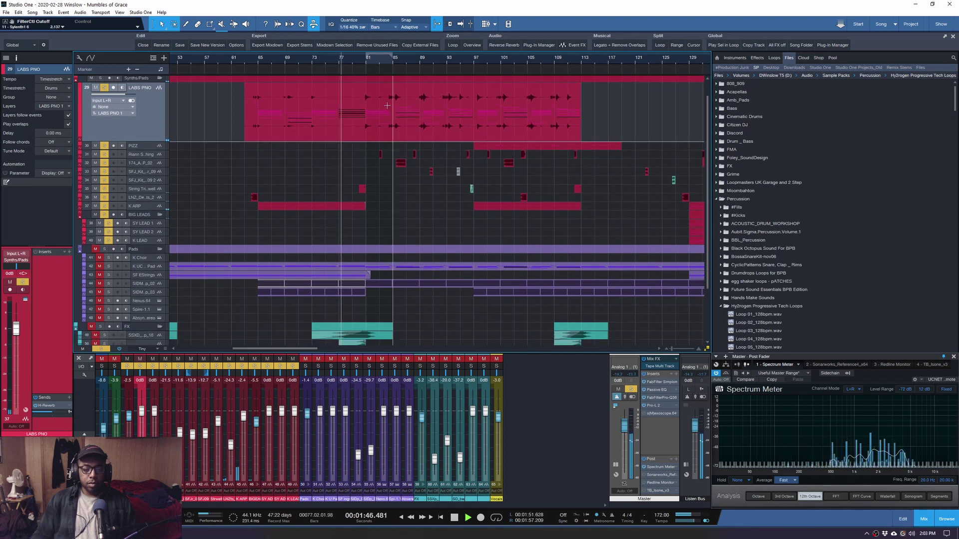
Listen to the soloed synth tracks from bar 80 while following the LABS PNO part, and stop playback
left_click(358, 61)
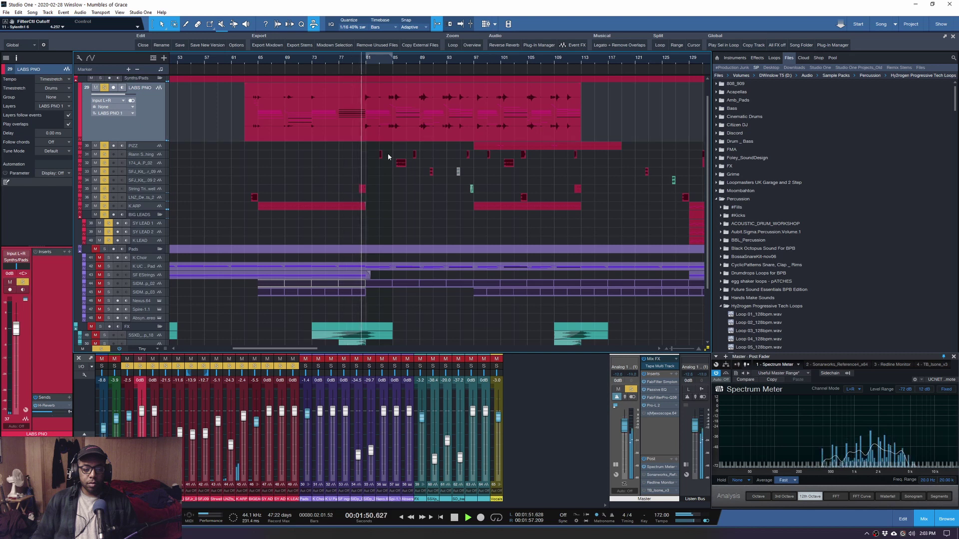
scroll(594, 58, "up", 2)
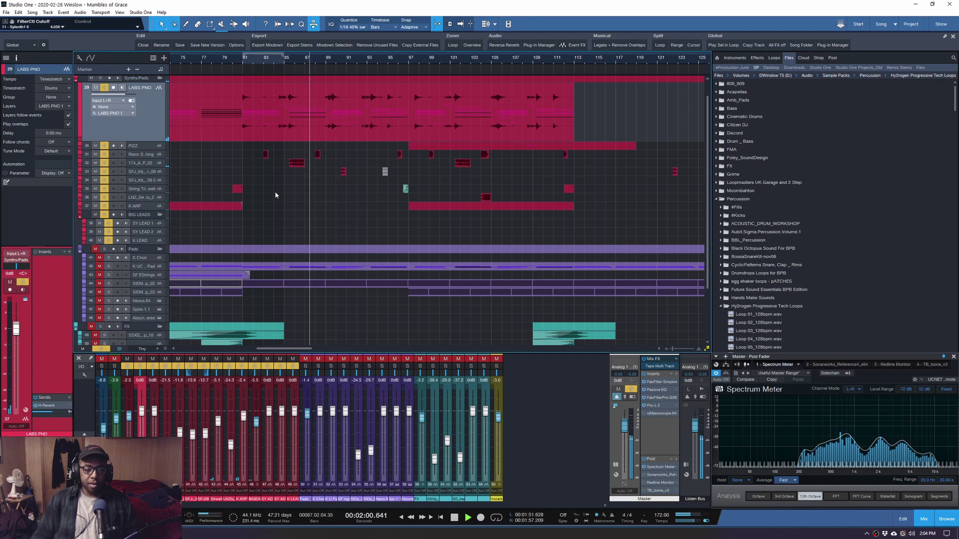
scroll(274, 227, "up", 1)
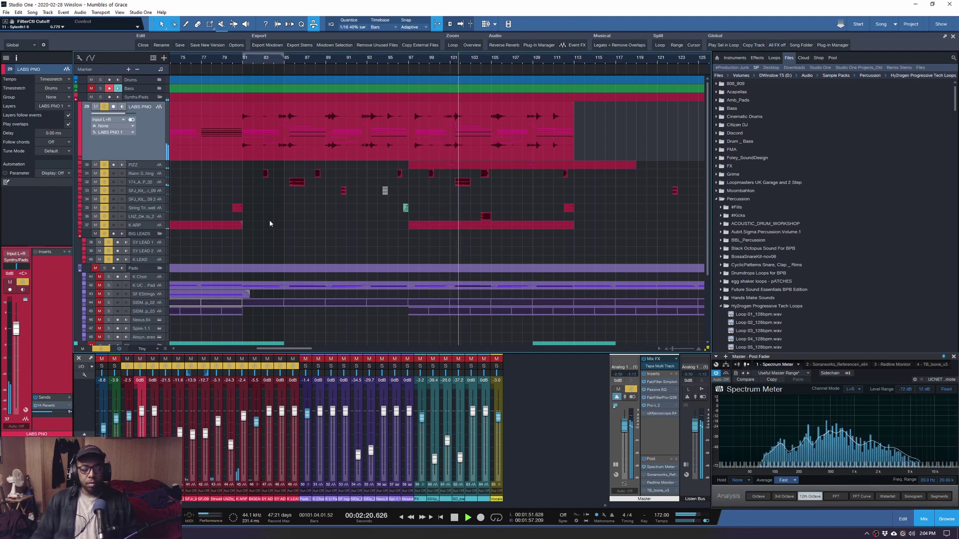
key("space")
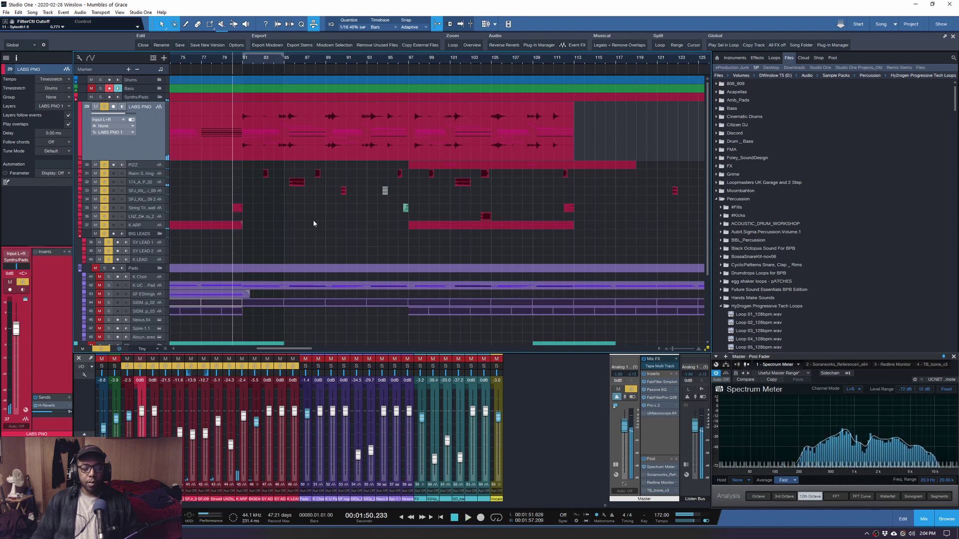
Reset the track heights to Tiny, enlarge the LABS PNO track and solo it exclusively
key("shift+e")
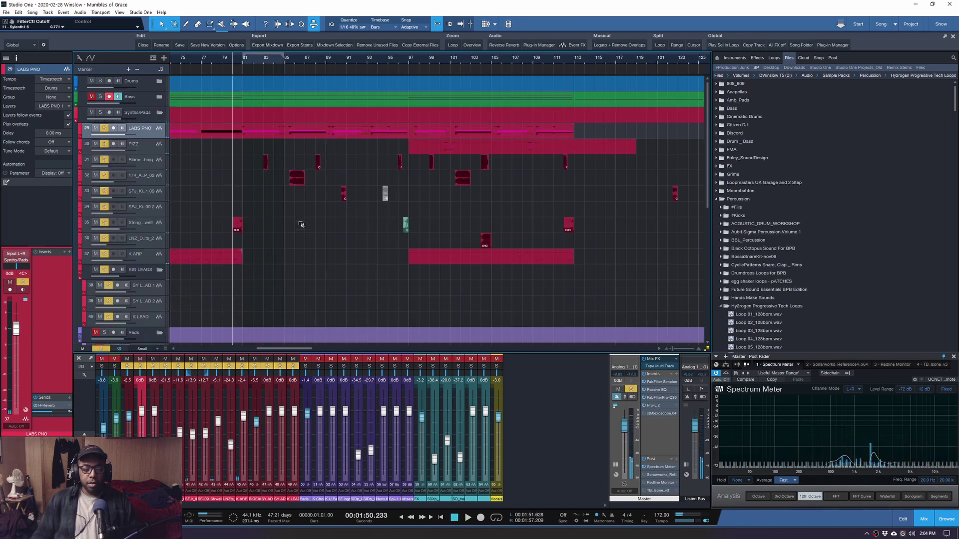
key("shift+e")
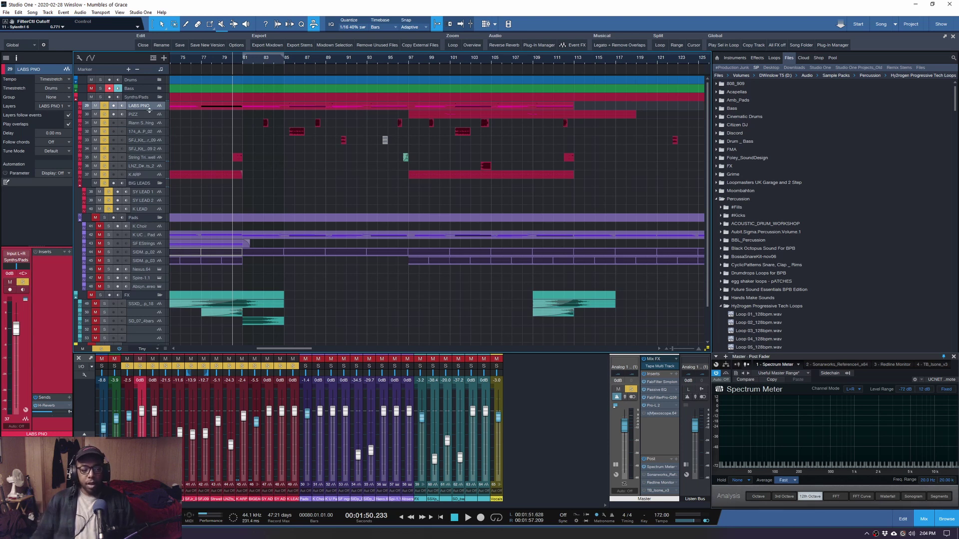
left_click_drag(148, 110, 149, 135)
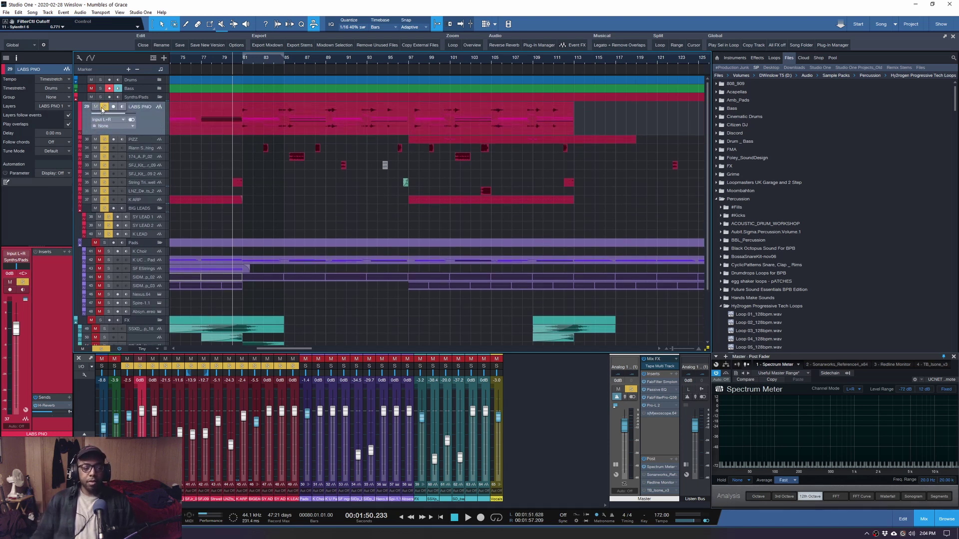
left_click(103, 107, "ctrl")
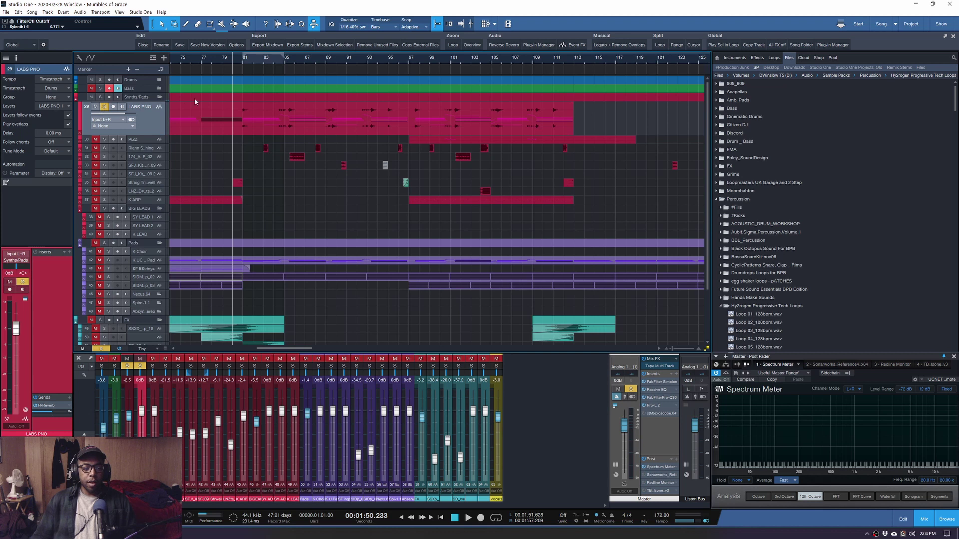
Play LABS PNO alone from bar 81, and play it again from bar 85 with the 174_Am_DubJungle_SP_02 track also soloed
left_click(242, 59)
key("space")
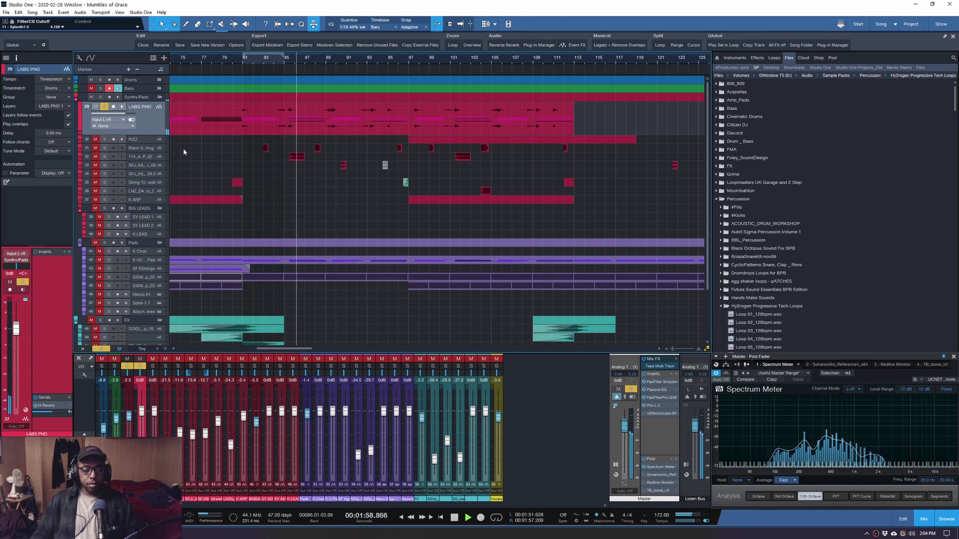
key("space")
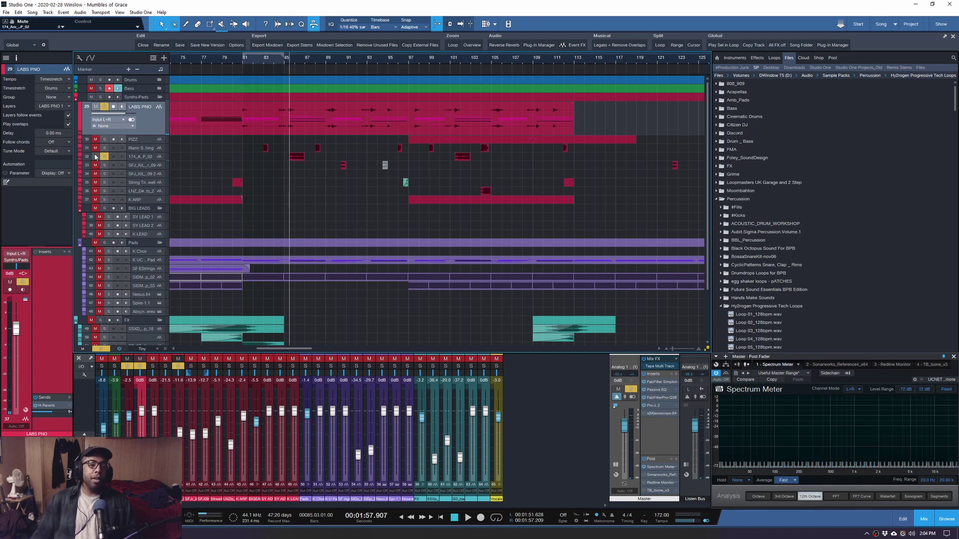
key("space")
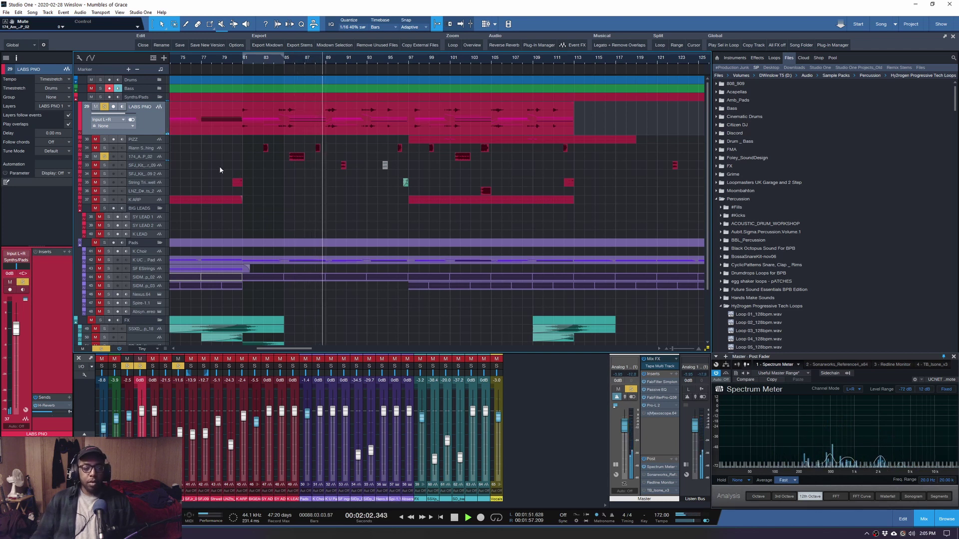
Replay the soloed parts from about bar 82 and solo track 31 below PIZZ as well
key("space")
left_click(256, 60)
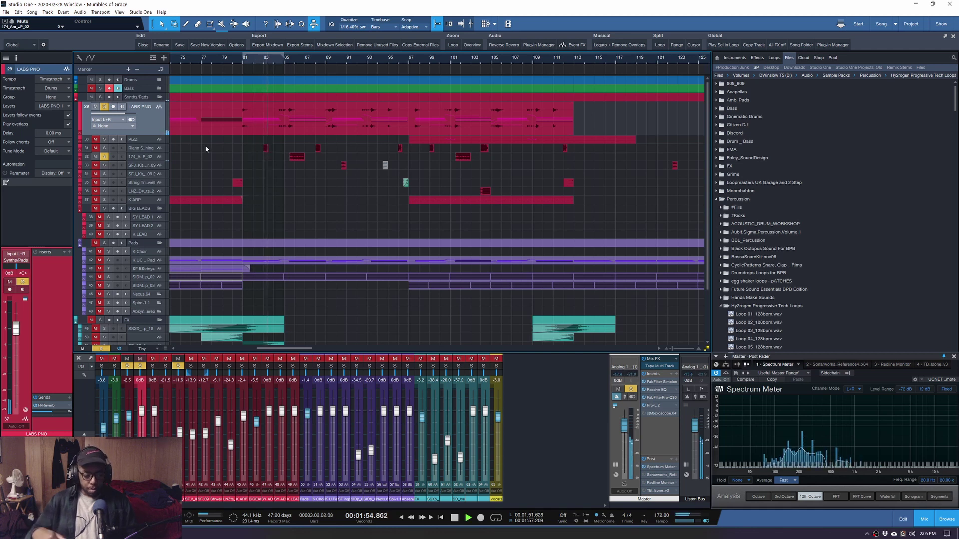
key("space")
left_click(104, 148)
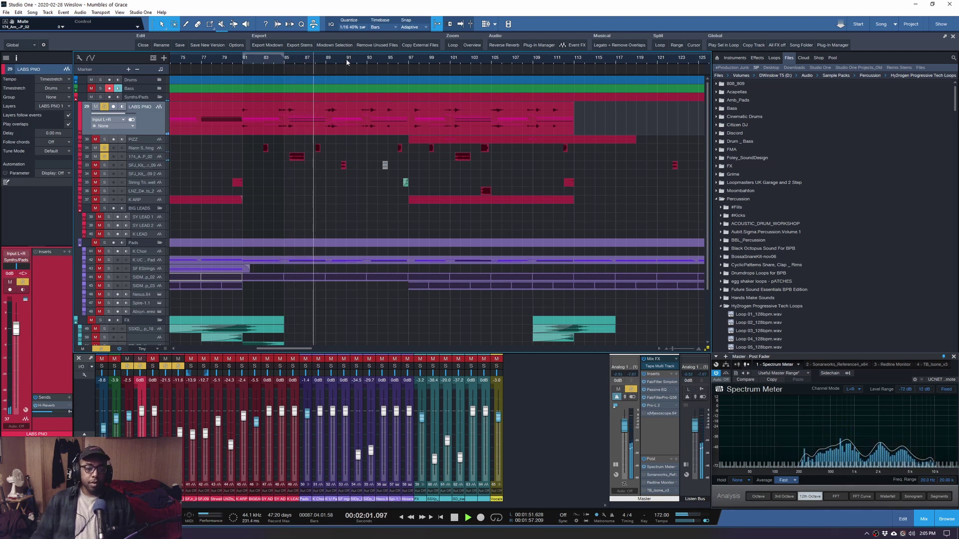
Play the soloed layers, including PIZZ and the SFJ kit sample track, from about bar 90, and stop playback
scroll(347, 62, "up", 3)
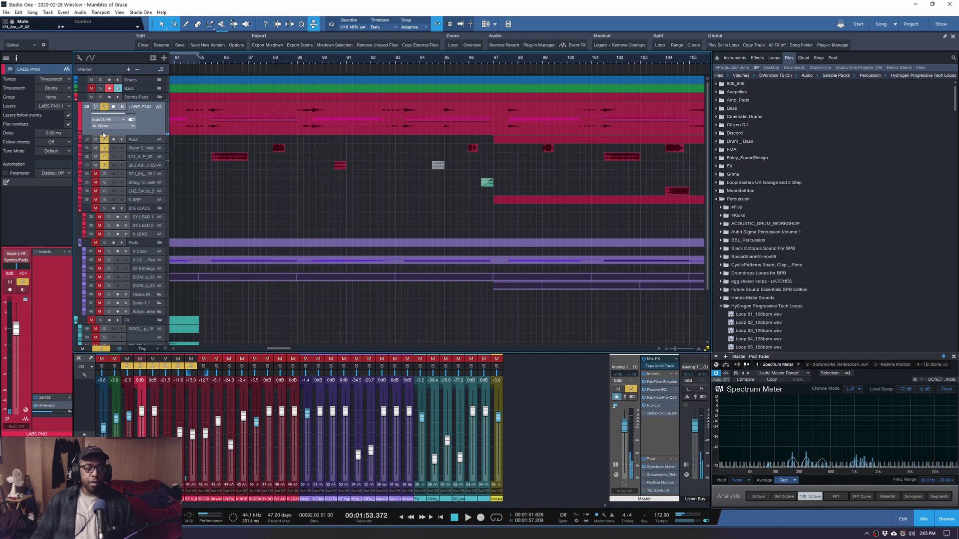
left_click(334, 63)
key("space")
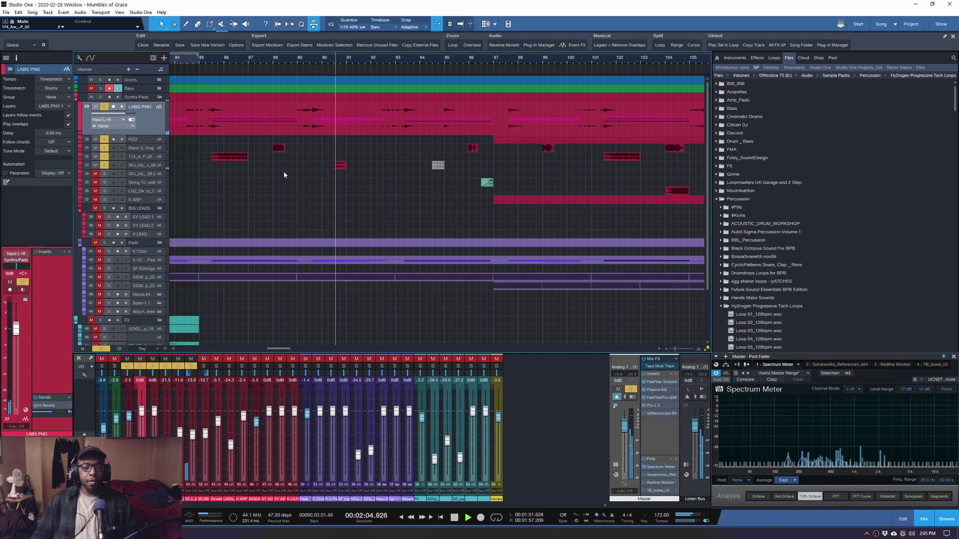
key("space")
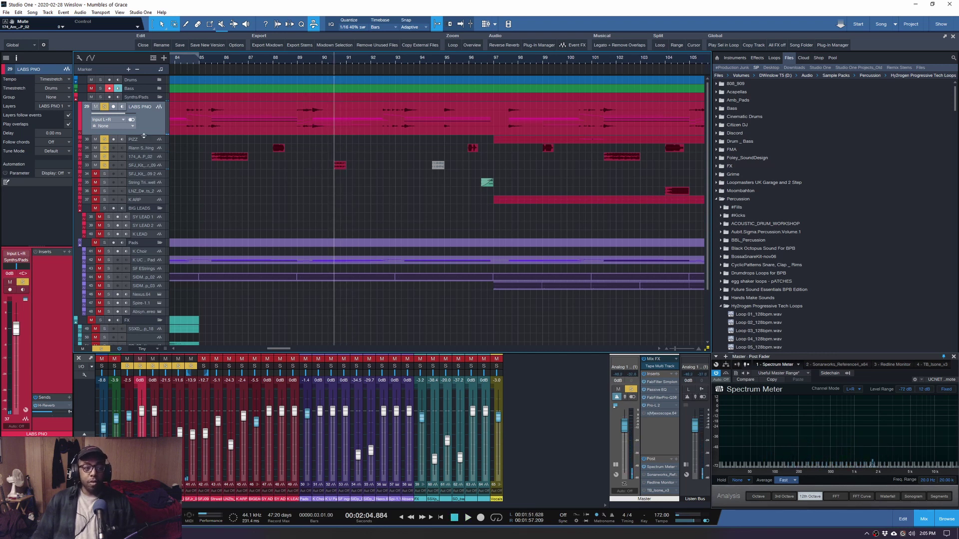
Enlarge the LABS PNO track's height and review its note events across bars 86 to 112
left_click_drag(144, 136, 142, 193)
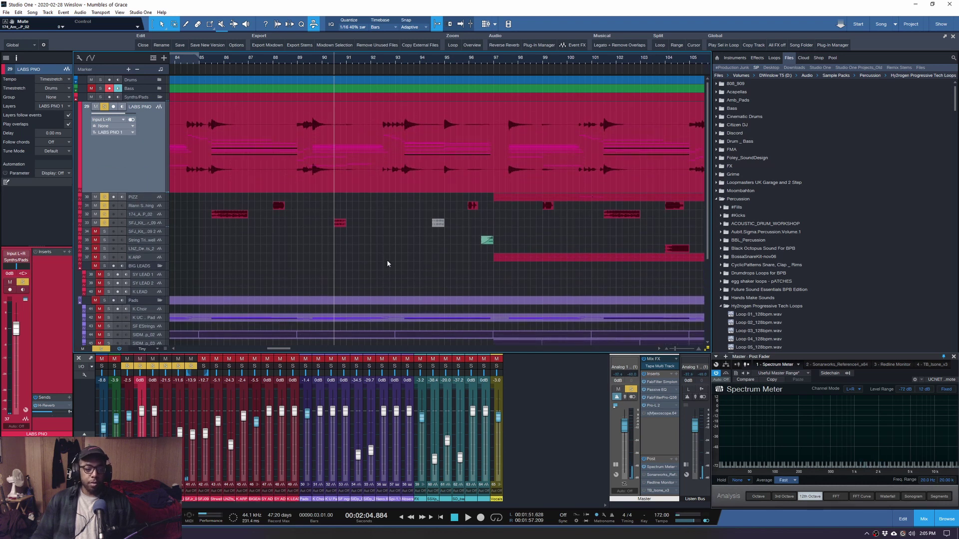
key("space")
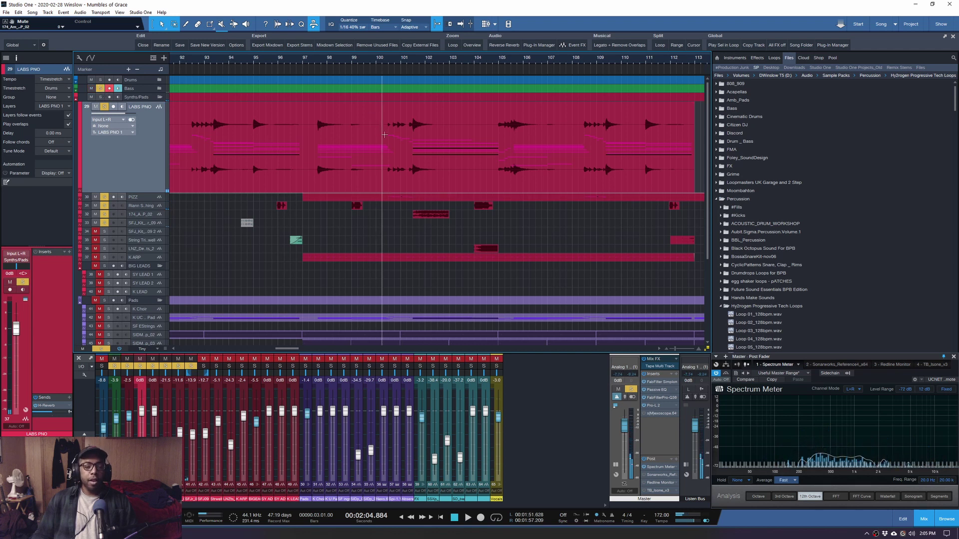
scroll(398, 65, "down", 5)
scroll(349, 63, "up", 4)
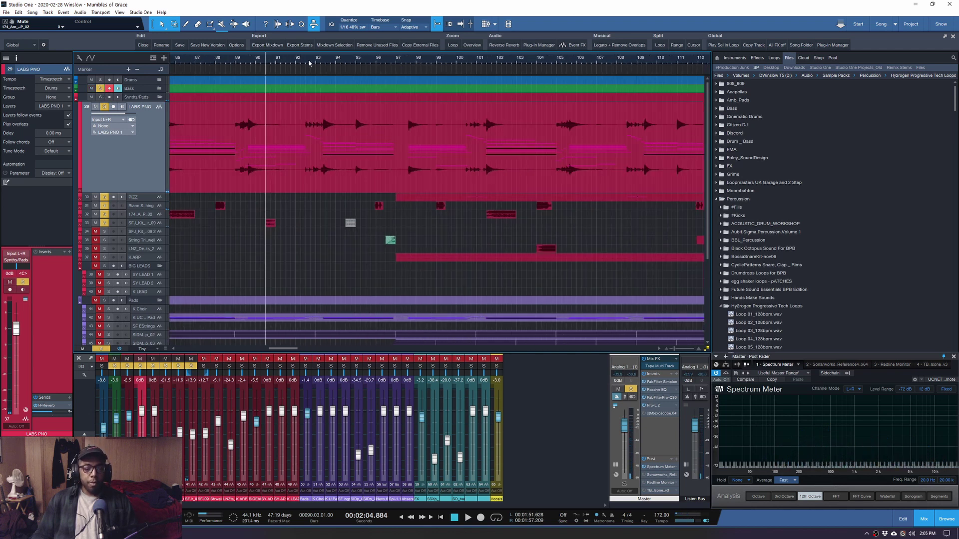
Play LABS PNO soloed exclusively from bar 92, add the Bass folder to the solo, and stop playback
left_click(104, 107, "ctrl")
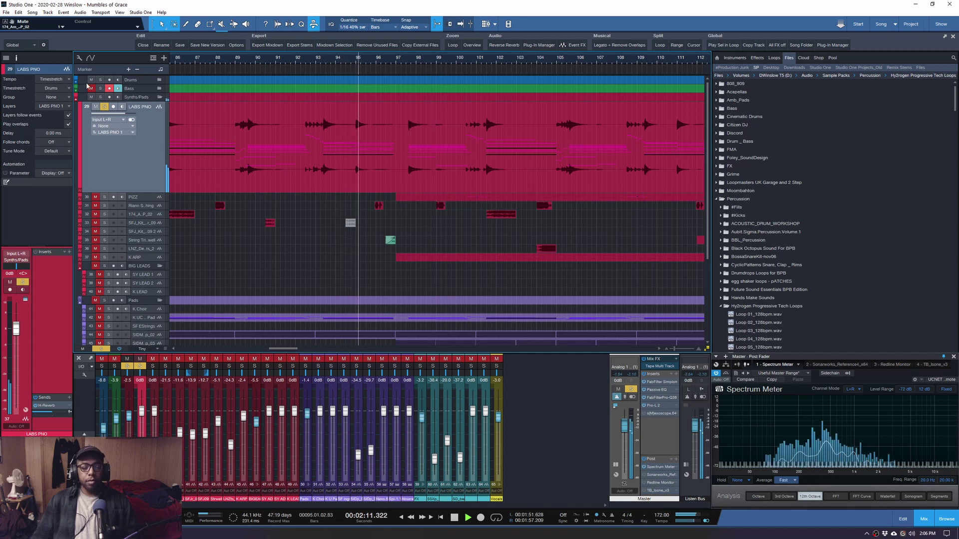
left_click(100, 88)
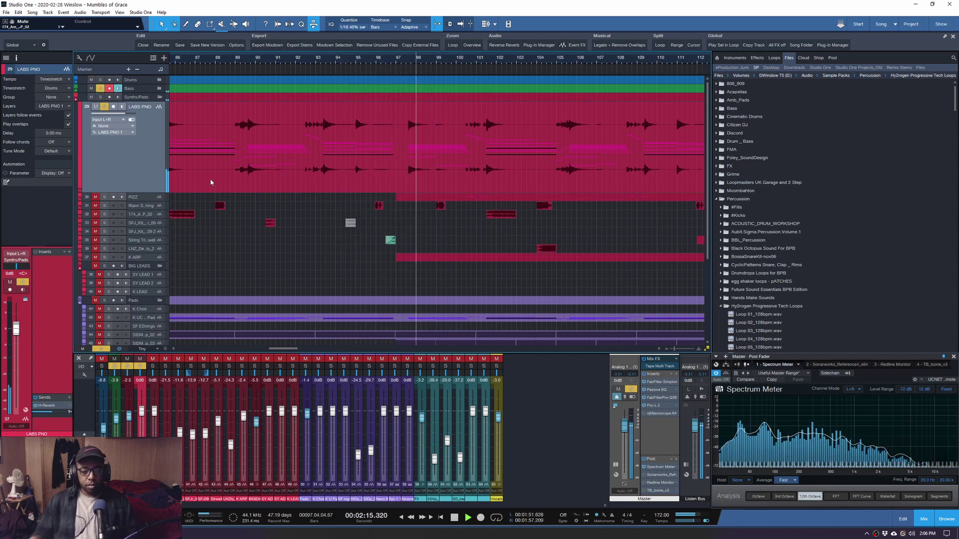
key("space")
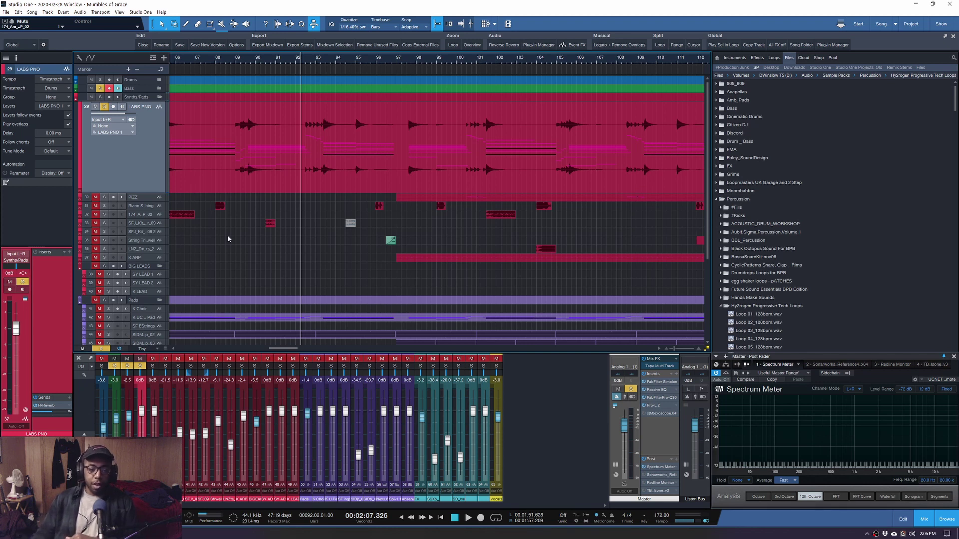
Listen to LABS PNO together with the Bass folder again from bar 92
left_click(376, 65)
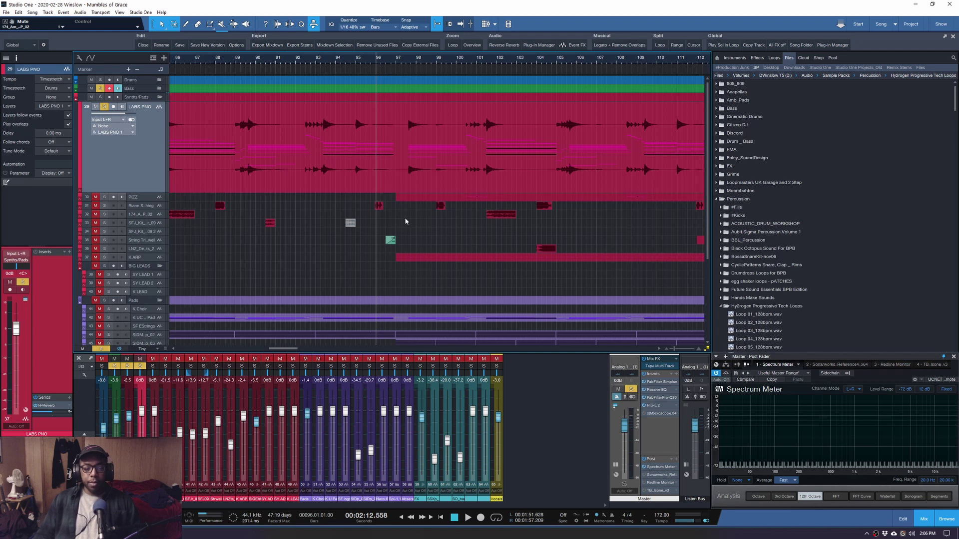
left_click(304, 195)
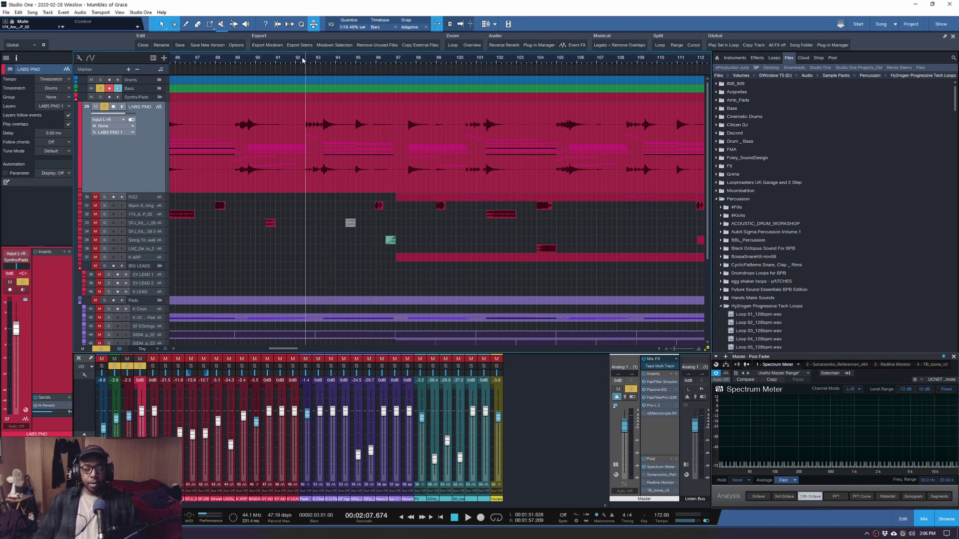
key("space")
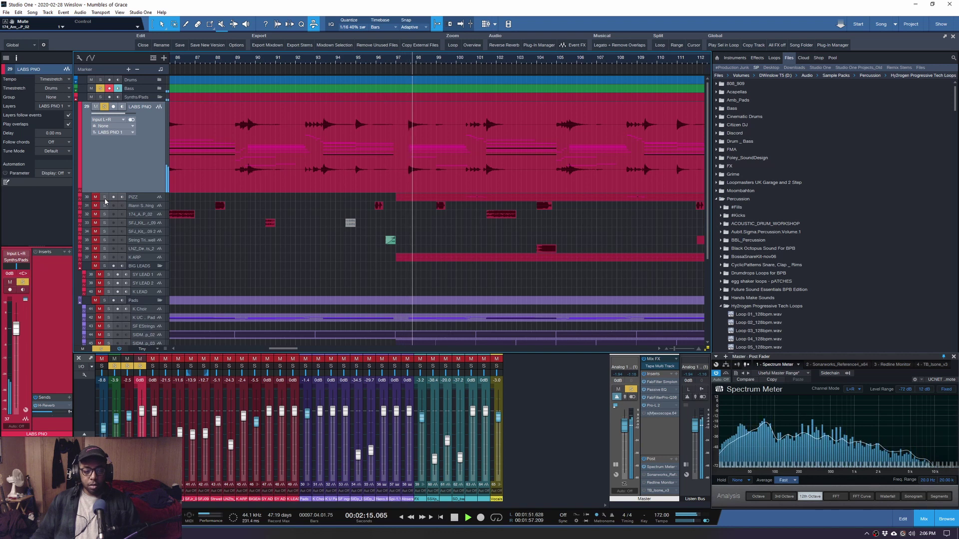
scroll(428, 236, "right", 3)
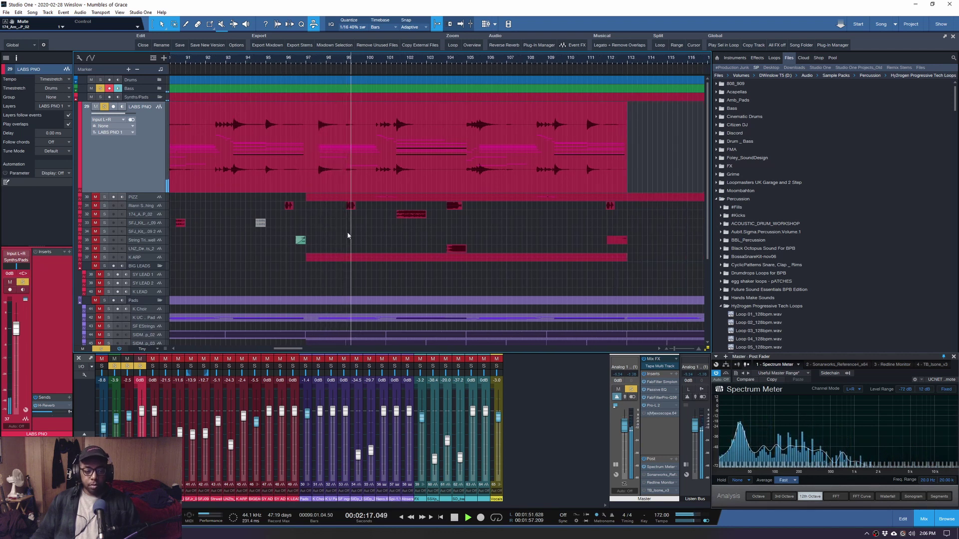
Solo track 31 and PIZZ as well, enlarge the PIZZ track, and play its part from bar 100
left_click(104, 206)
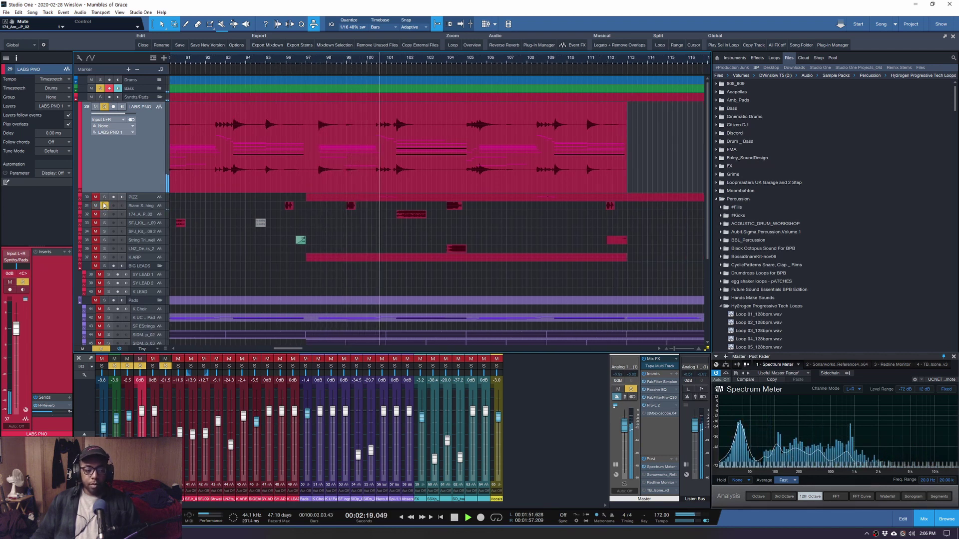
left_click(104, 196)
key("space")
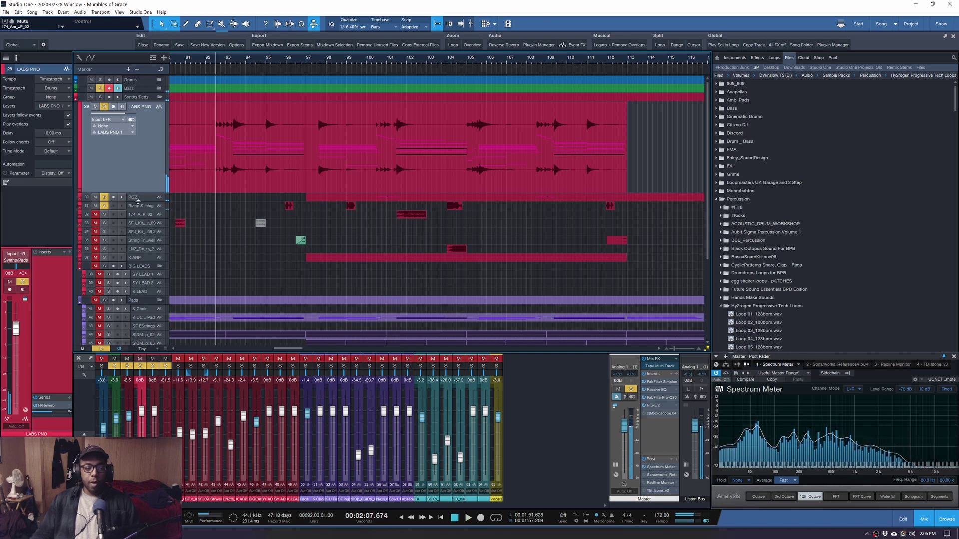
left_click_drag(138, 202, 138, 214)
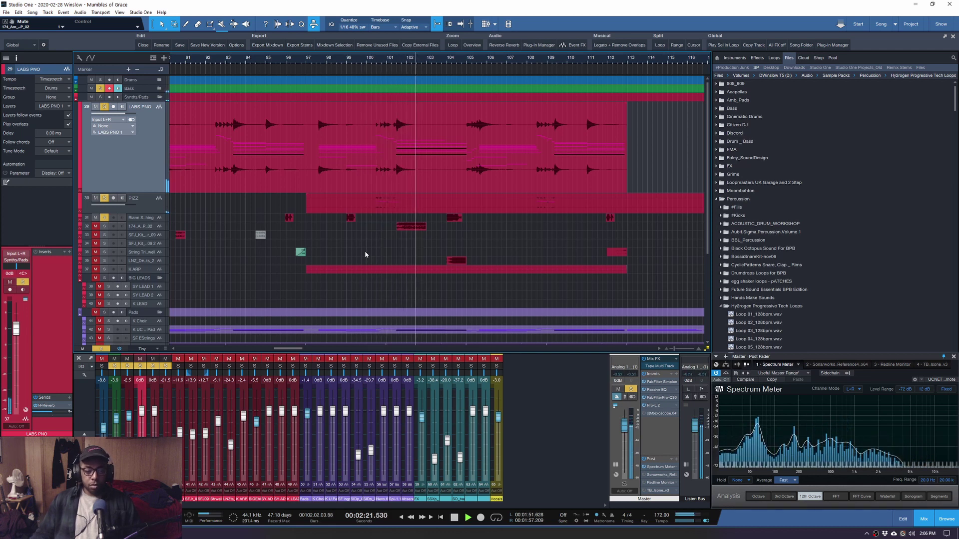
key("space")
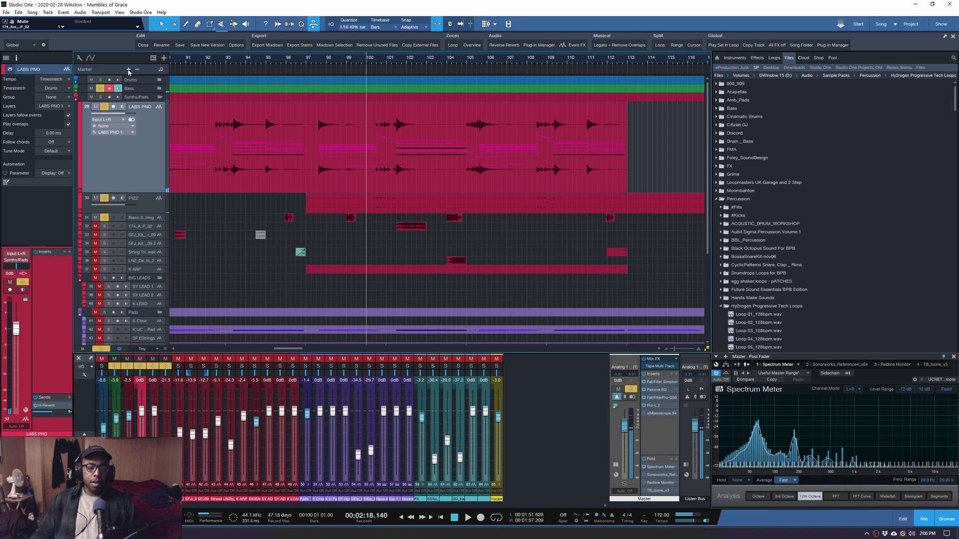
Expand the Drums folder, reduce the track heights to Overview, and enlarge and solo the snap track
left_click(159, 80)
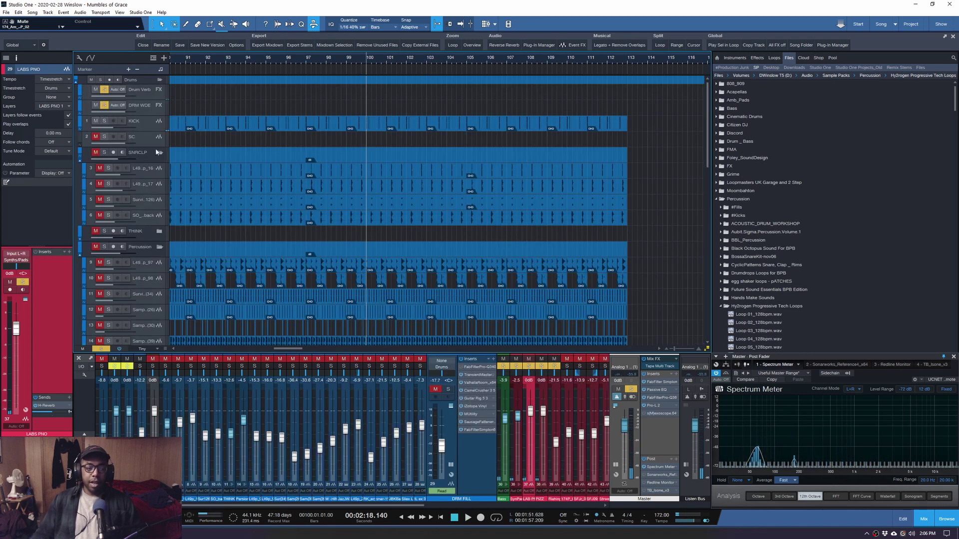
scroll(167, 151, "down", 5)
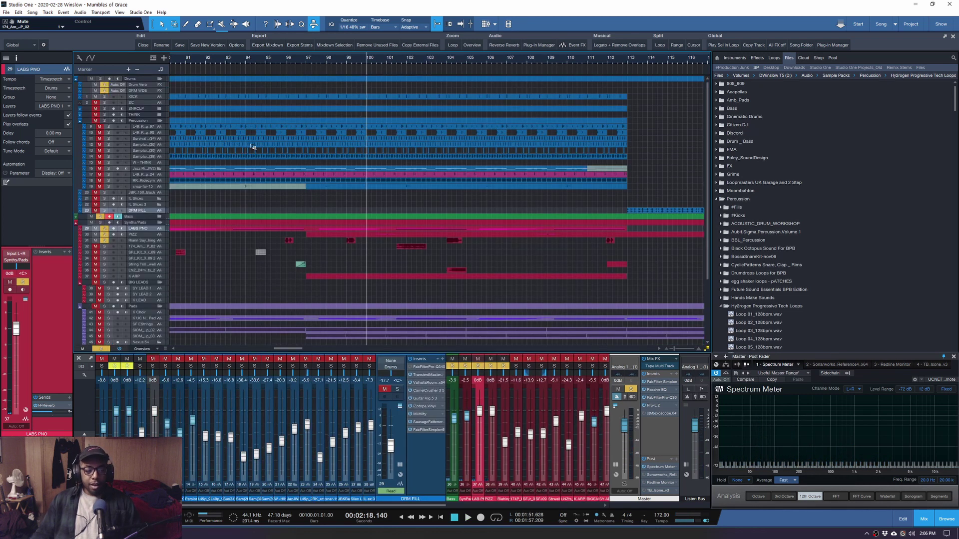
scroll(220, 186, "down", 1)
left_click_drag(145, 181, 141, 199)
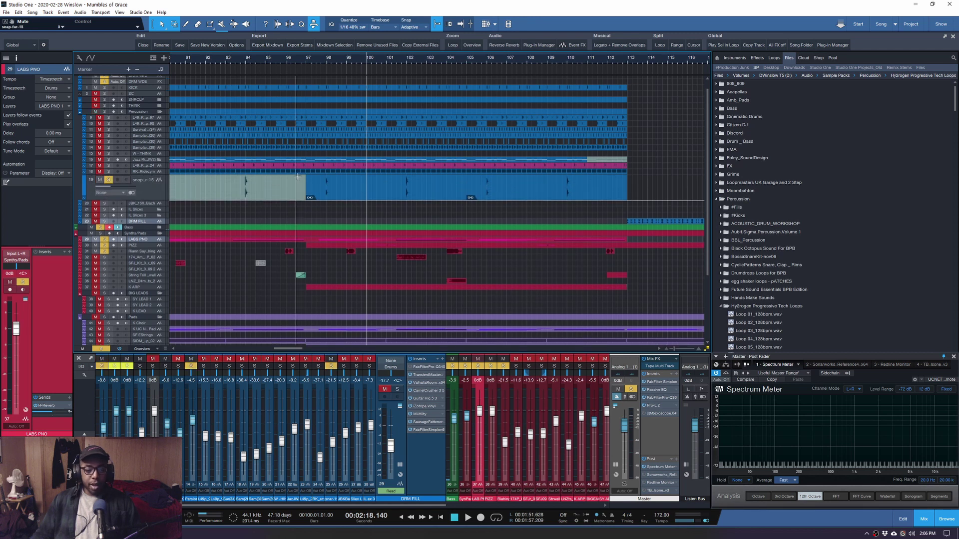
Play the soloed snap, bass and synth parts from bar 97, and stop playback
left_click_drag(359, 58, 405, 63)
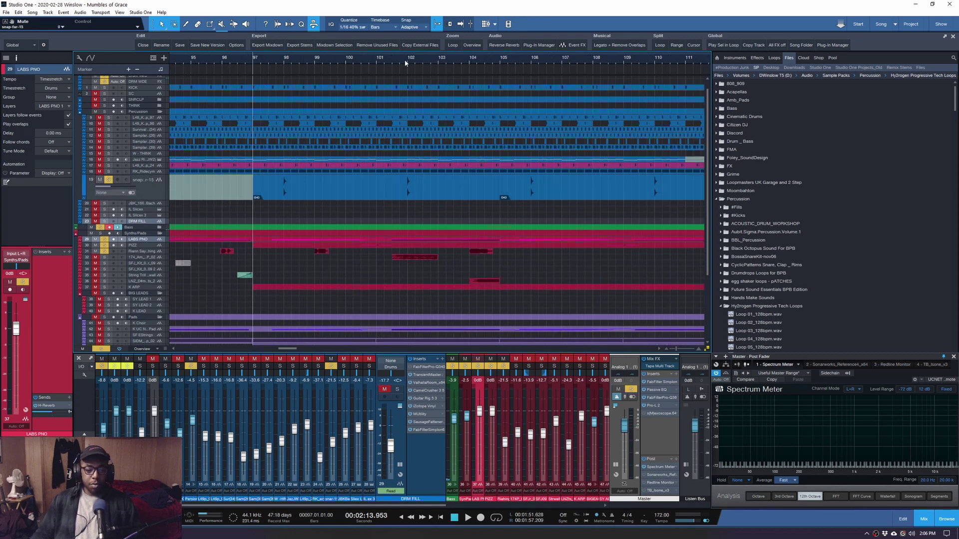
key("space")
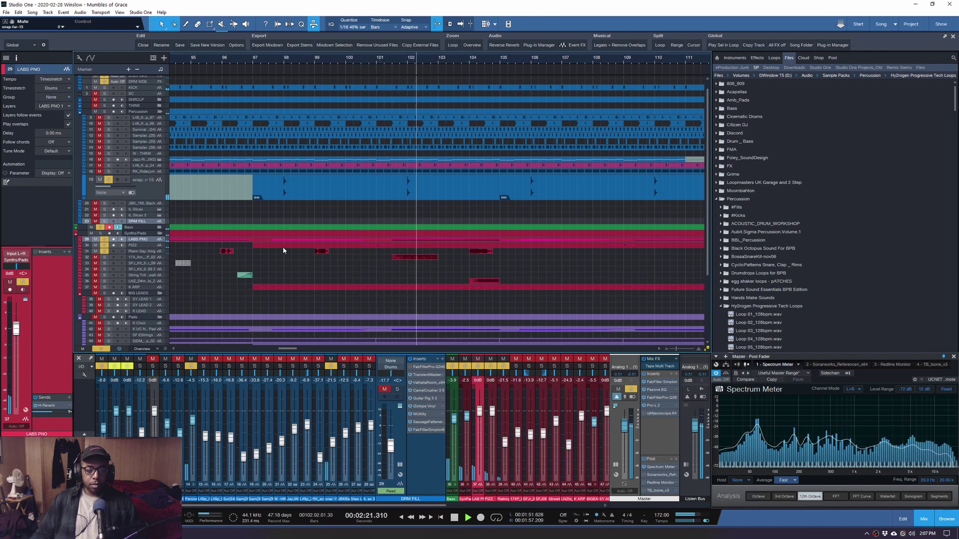
key("w")
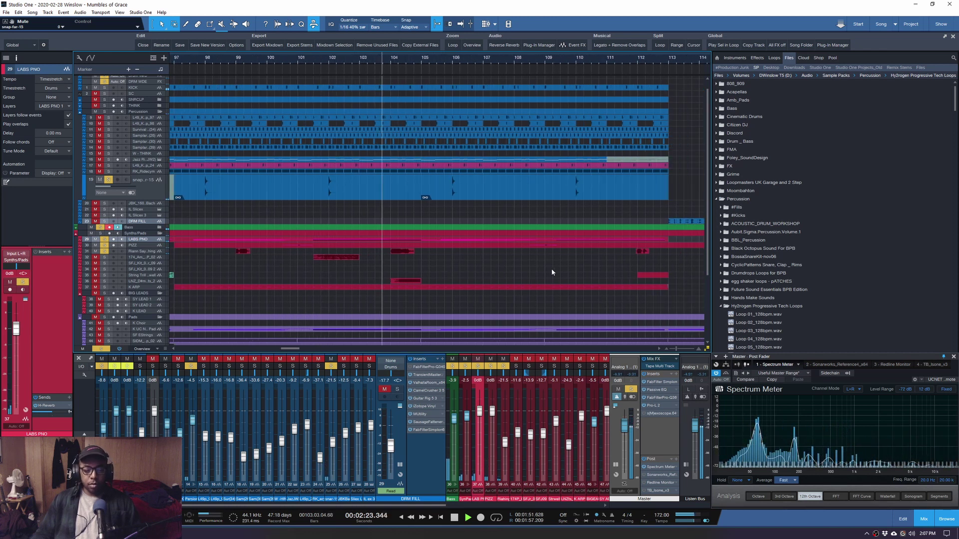
key("w")
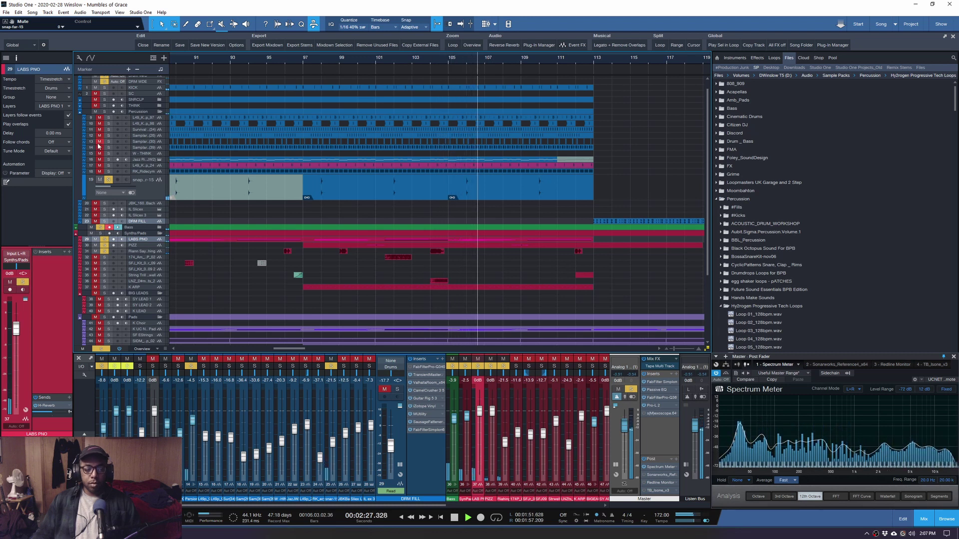
key("space")
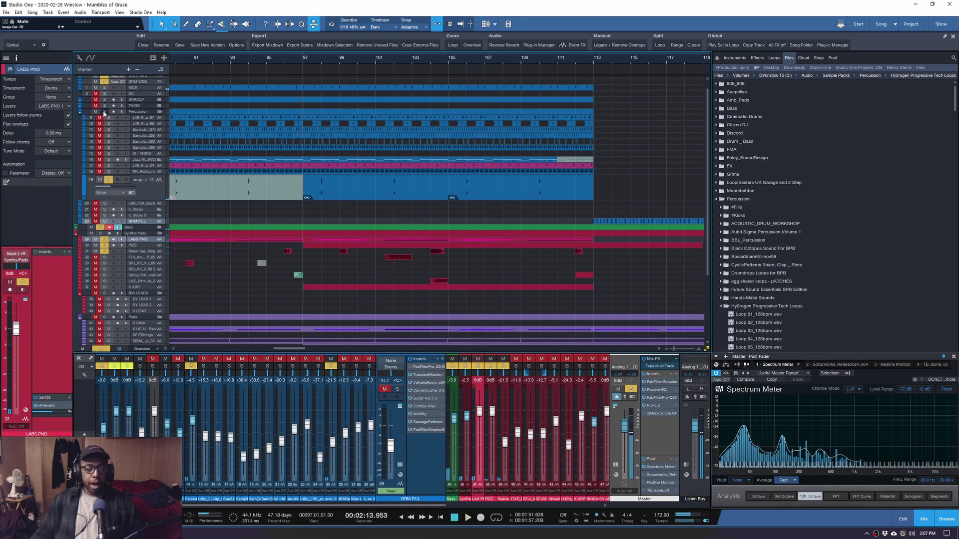
Solo the Percussion, Synths/Pads and Pads folders as well, and play the full section from bar 97
left_click(105, 112)
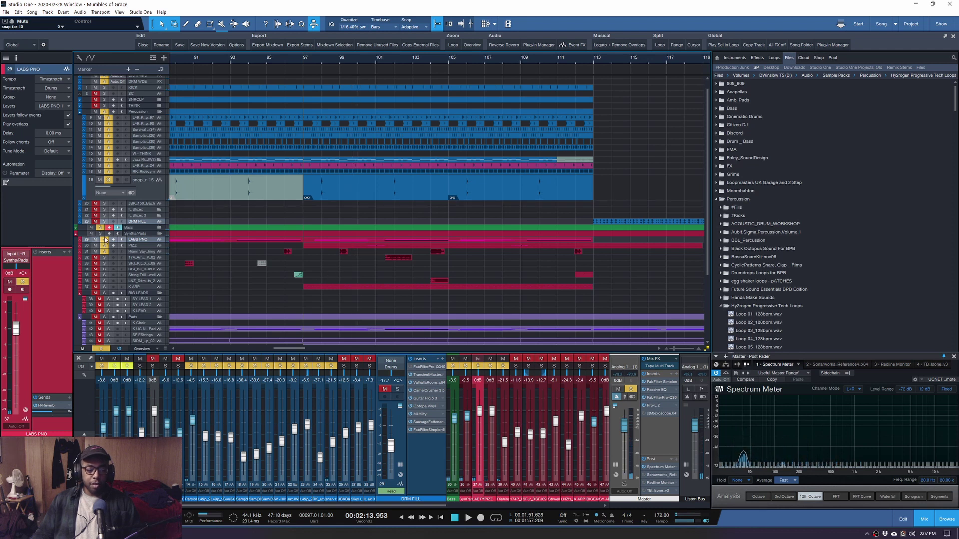
left_click(103, 234)
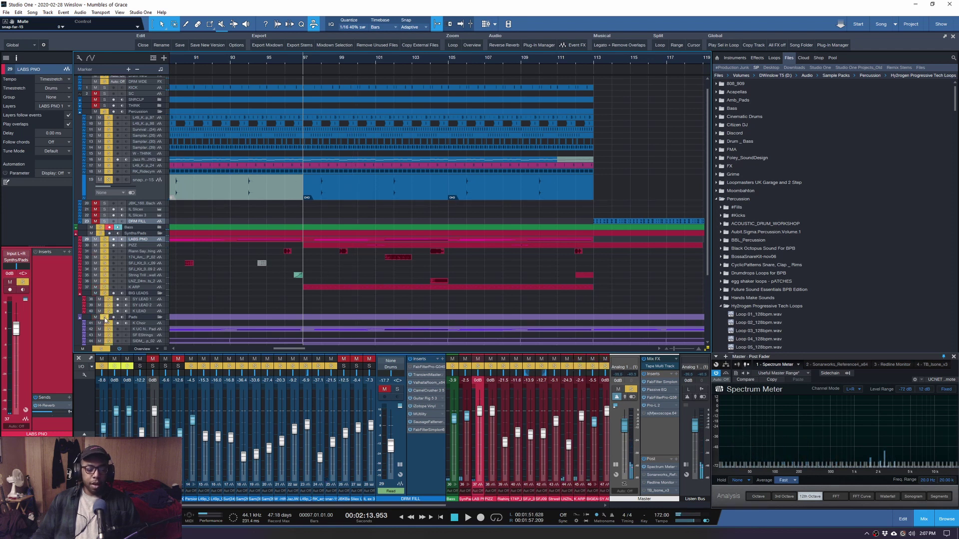
key("space")
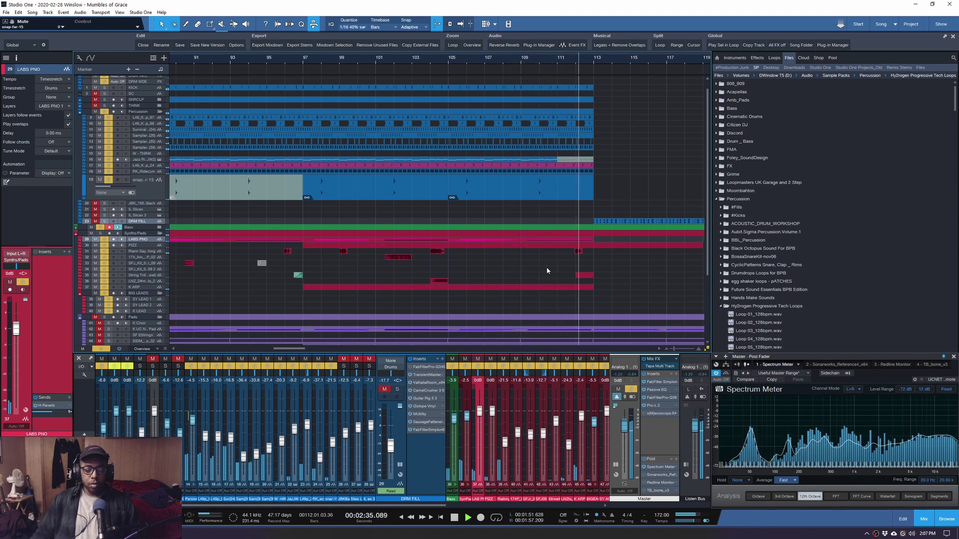
key("space")
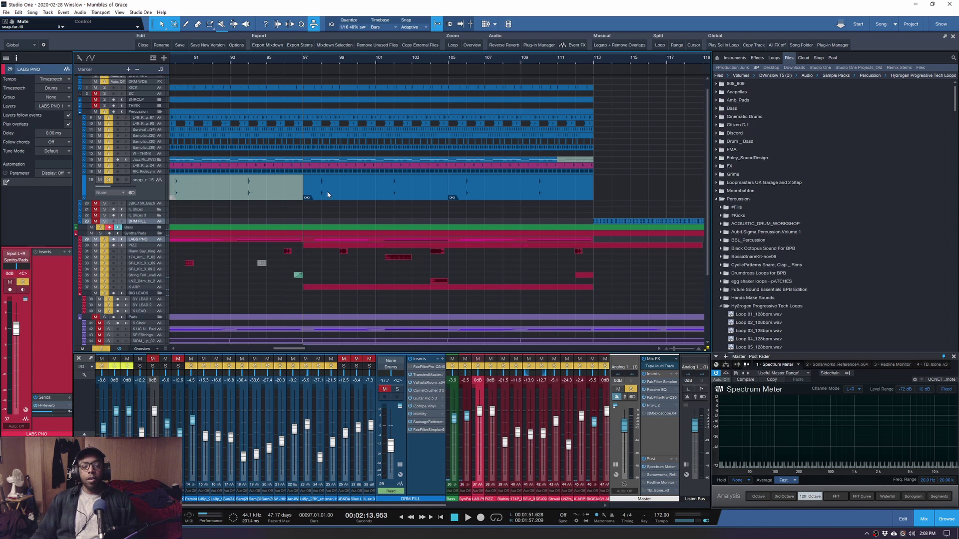
Set the track heights to Normal, solo only LABS PNO and PIZZ, and play them from bar 100
scroll(433, 132, "up", 3)
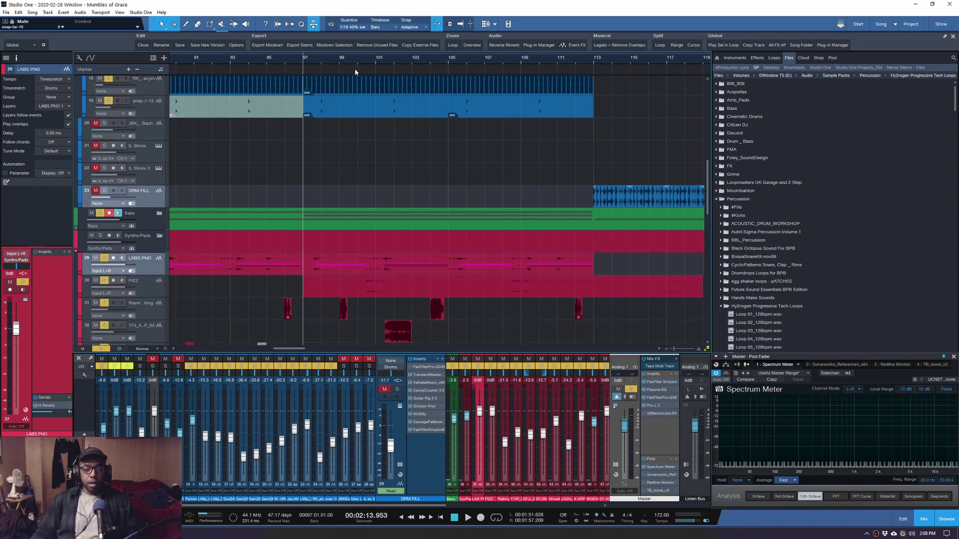
left_click(355, 70)
left_click(104, 280)
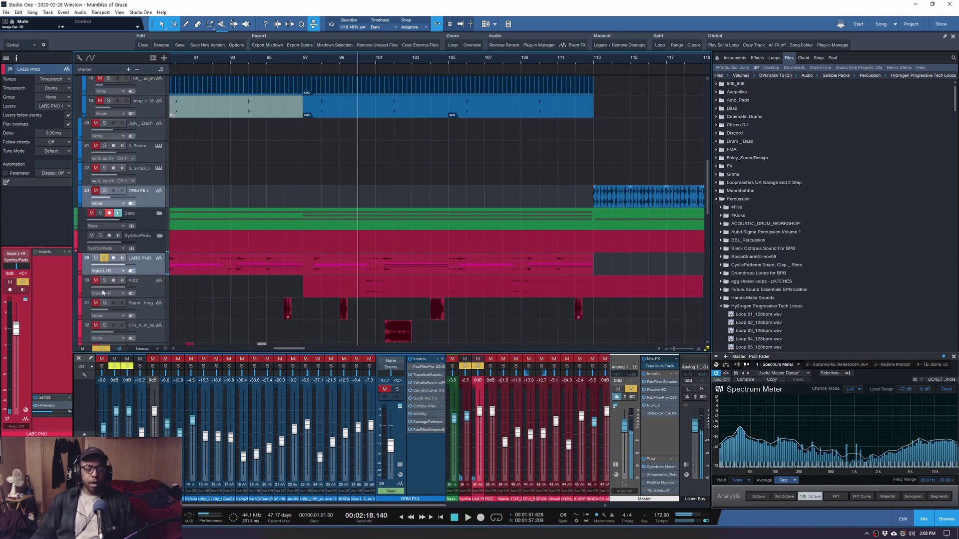
left_click(104, 280)
key("space")
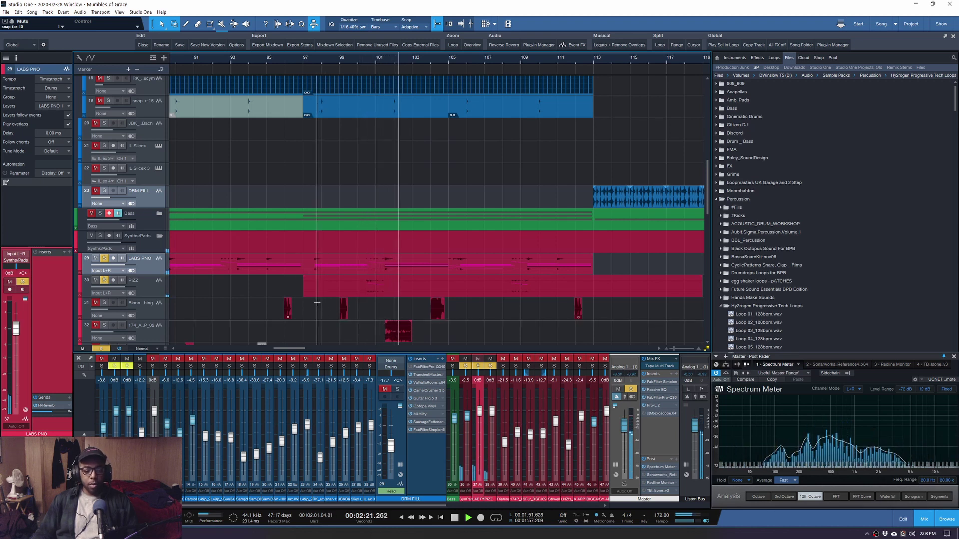
key("space")
scroll(387, 310, "down", 2)
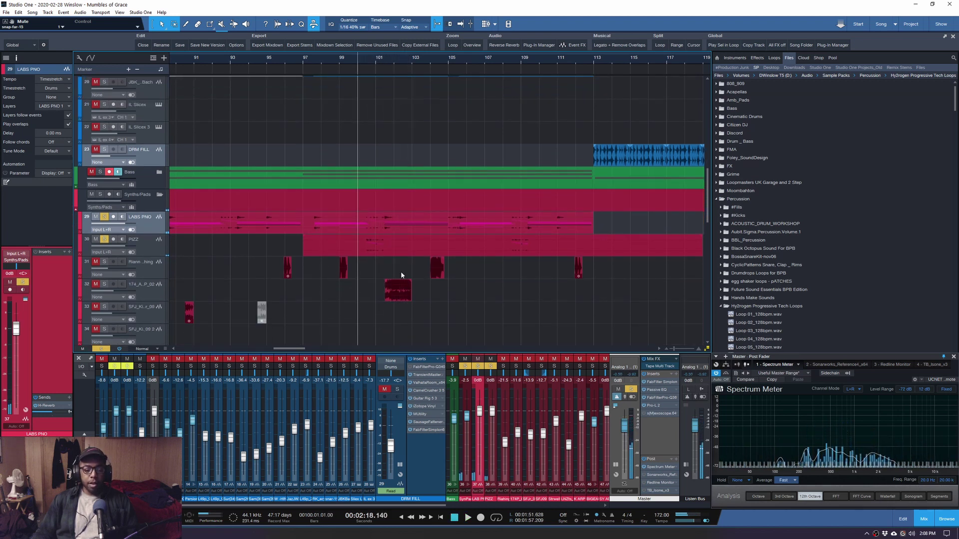
Add the 174_Am_DubJungle_SP_02 track to the solo, play the soloed parts from bar 101, and stop playback
left_click(377, 60)
left_click(95, 284)
left_click(104, 284)
key("space")
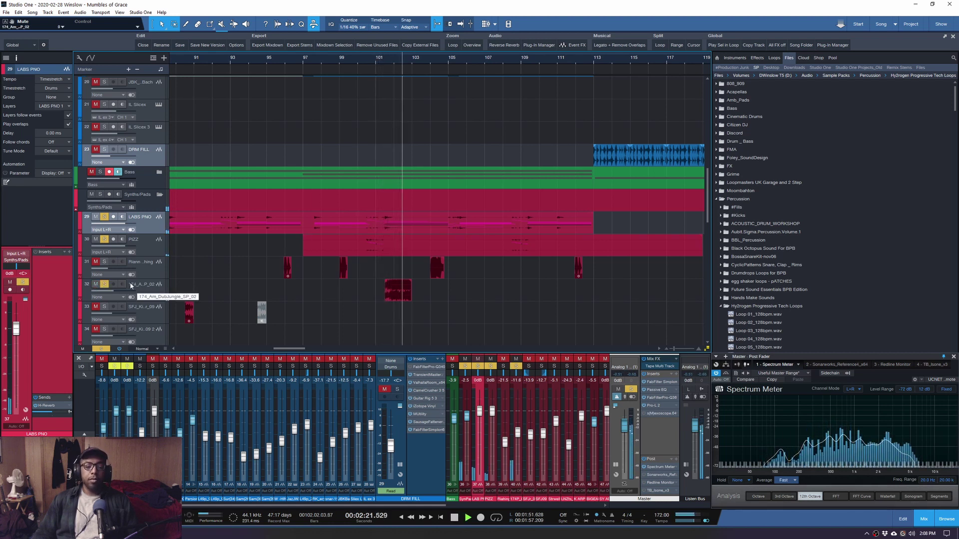
key("space")
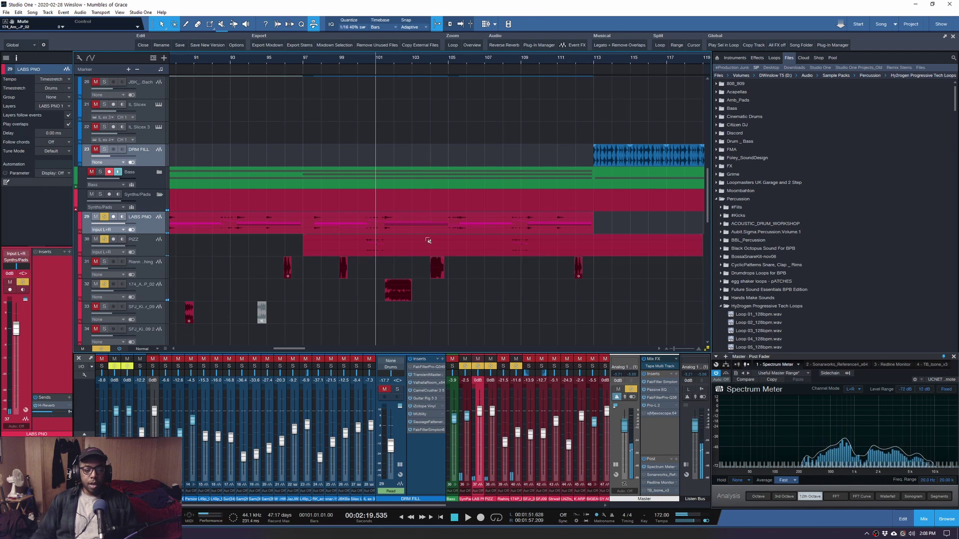
Solo the Bass folder alongside the synth tracks and reduce the track heights to Tiny
key("shift+w")
left_click(100, 179)
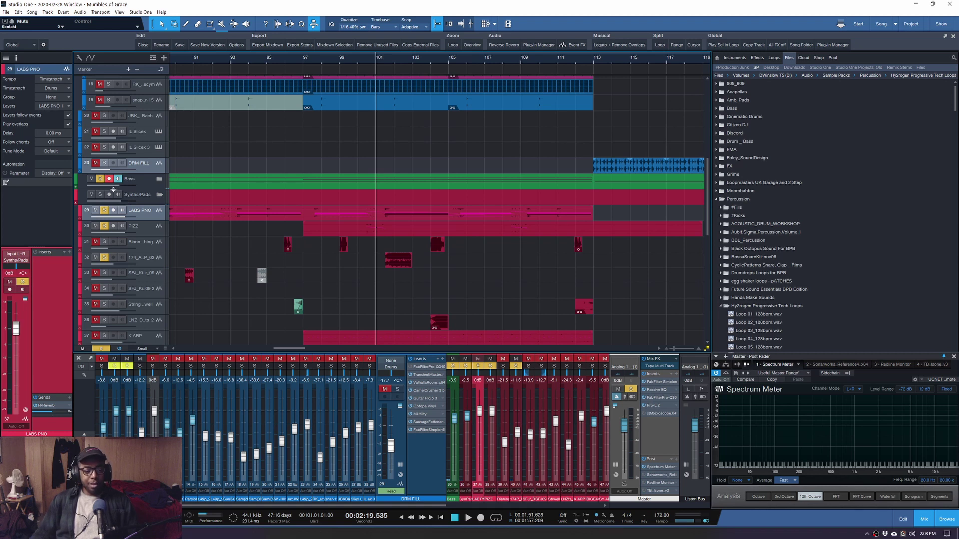
key("shift+w")
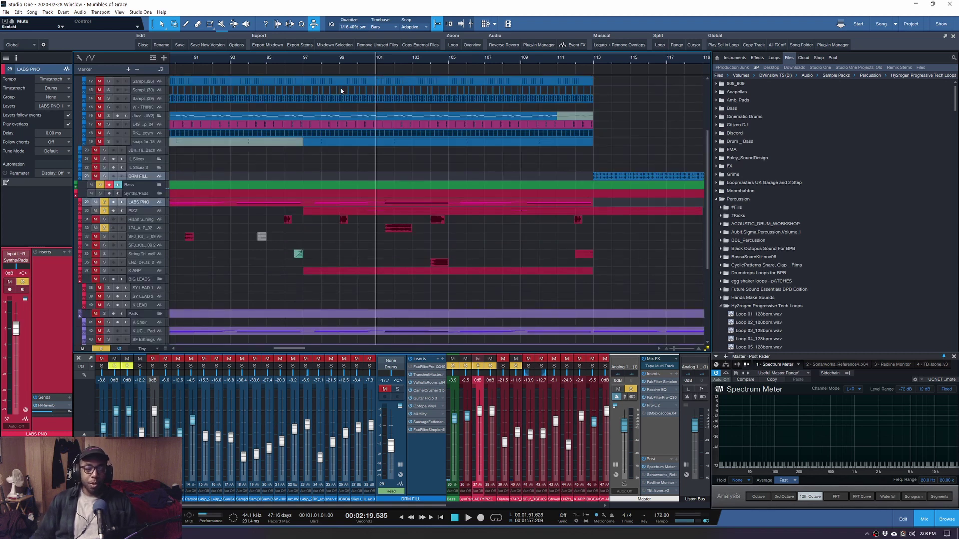
Clear all solos, reduce the track heights to Overview, and place the playhead at bar 95
left_click(301, 60)
left_click(254, 59)
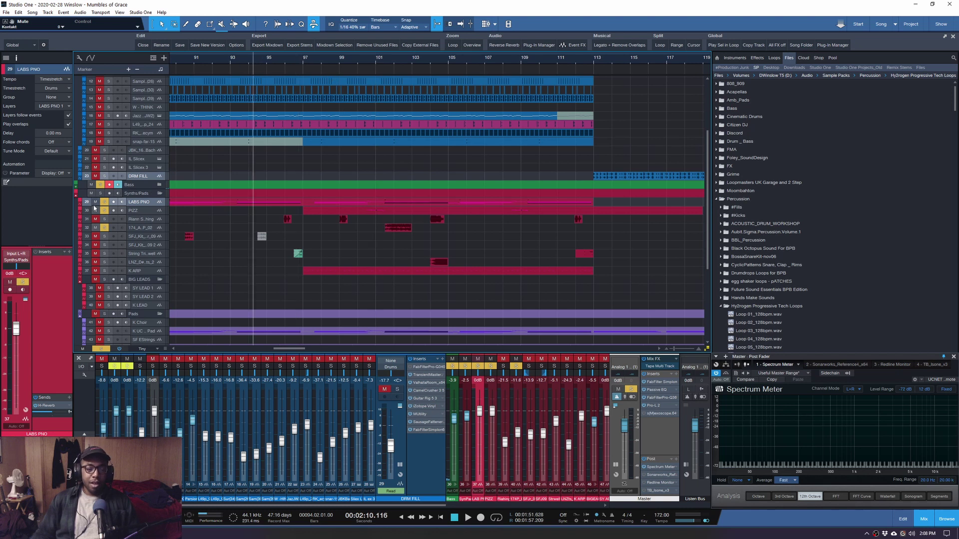
left_click(101, 348)
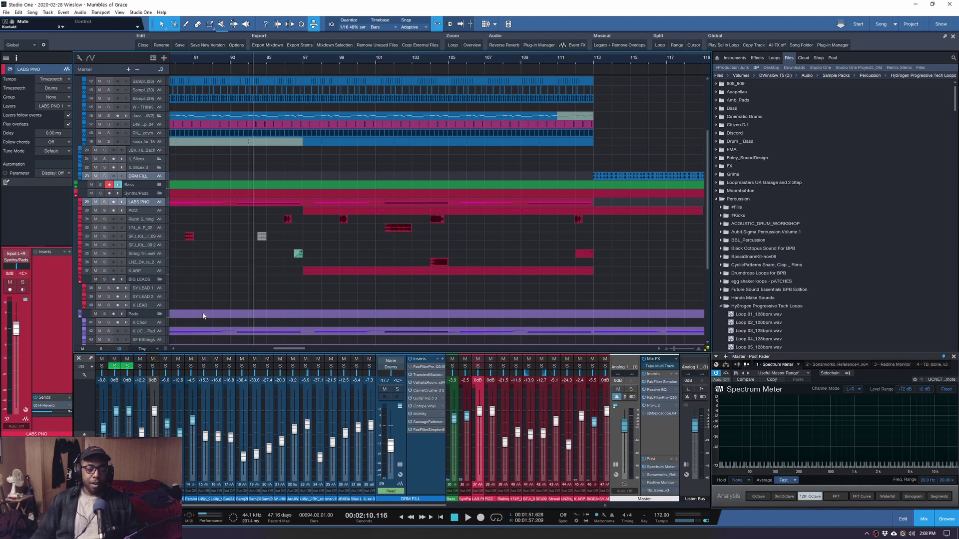
left_click(266, 58)
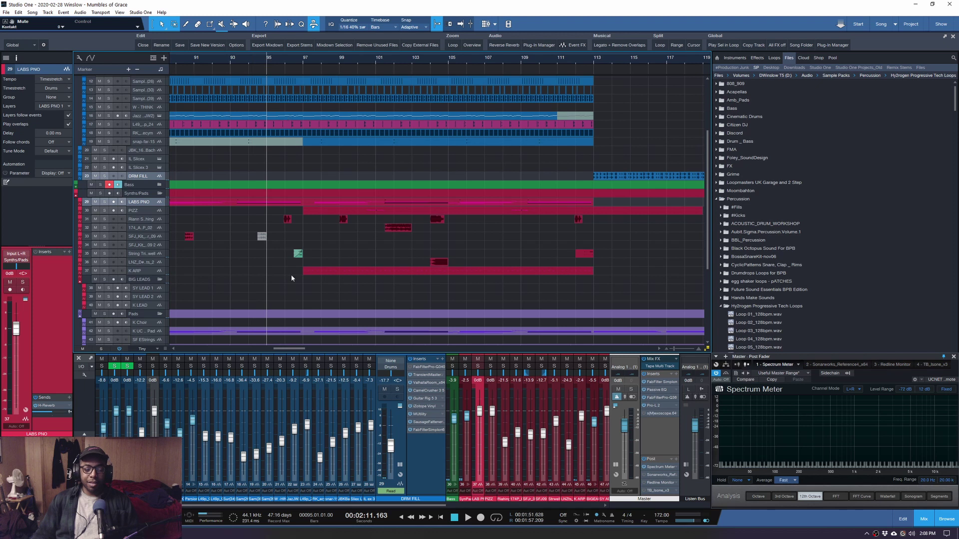
key("shift+w")
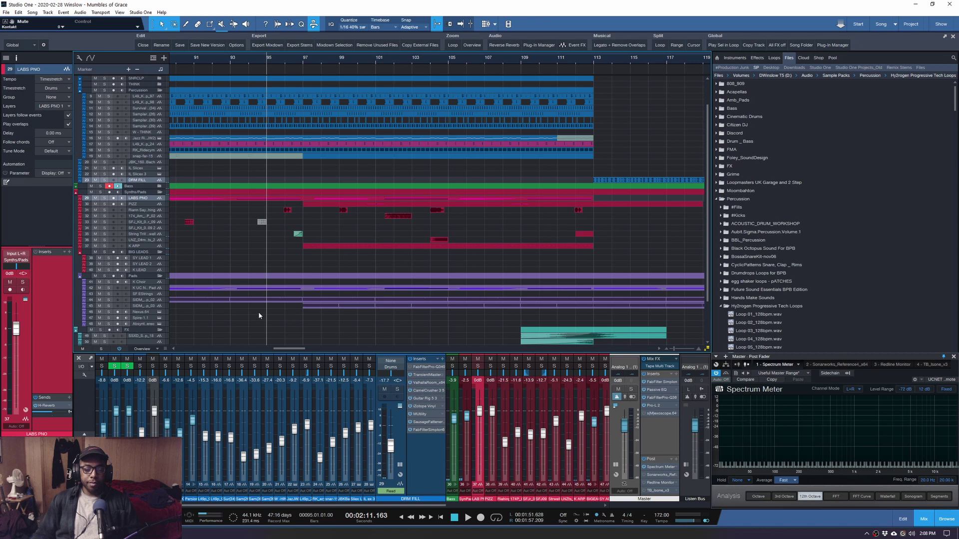
Play the full mix from bar 95 and from bar 83, and stop to view more of the arrangement
key("space")
scroll(385, 58, "down", 3)
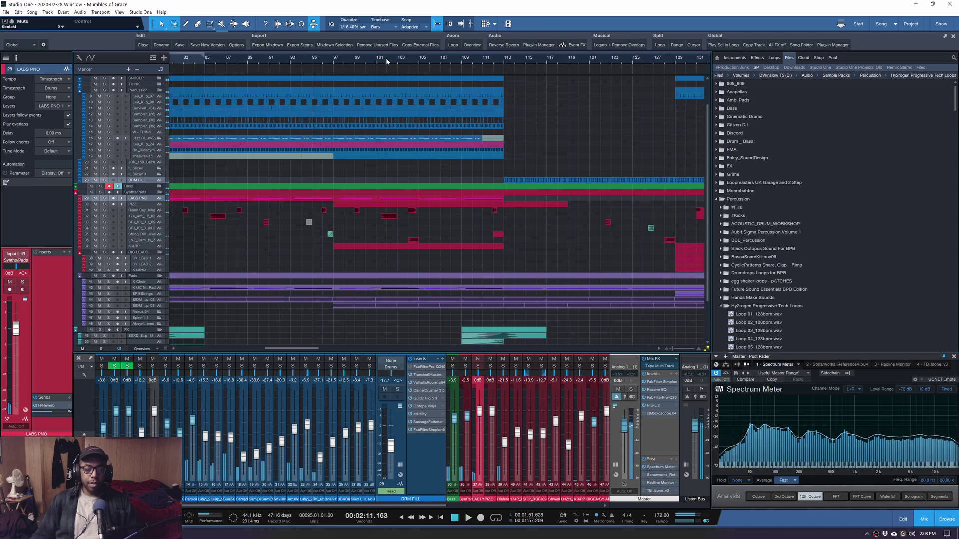
left_click(185, 62)
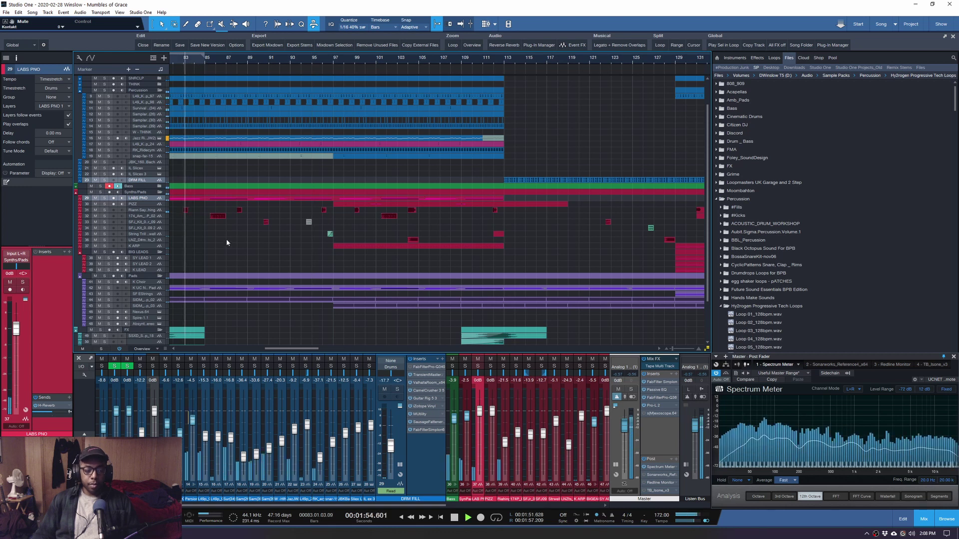
scroll(362, 66, "down", 2)
scroll(261, 66, "down", 2)
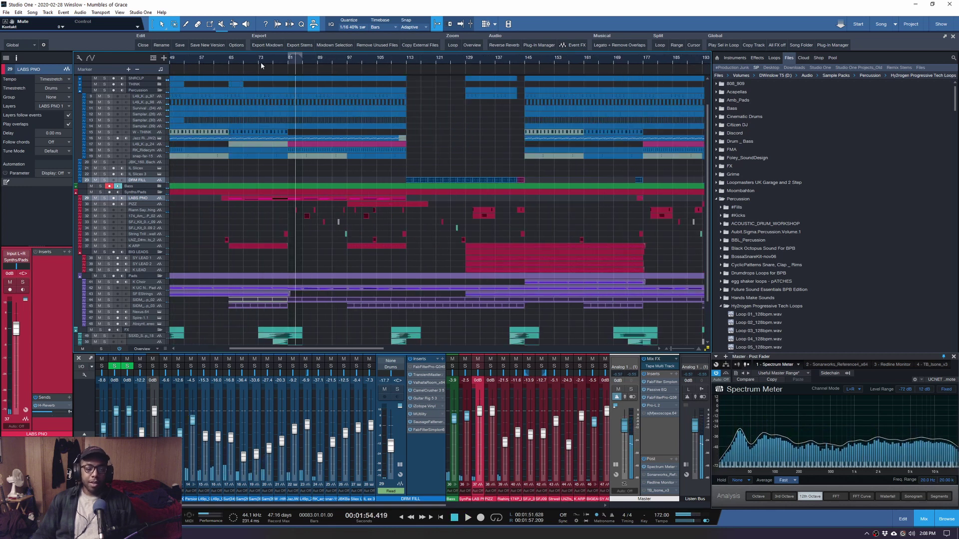
scroll(302, 59, "down", 4)
scroll(275, 60, "up", 5)
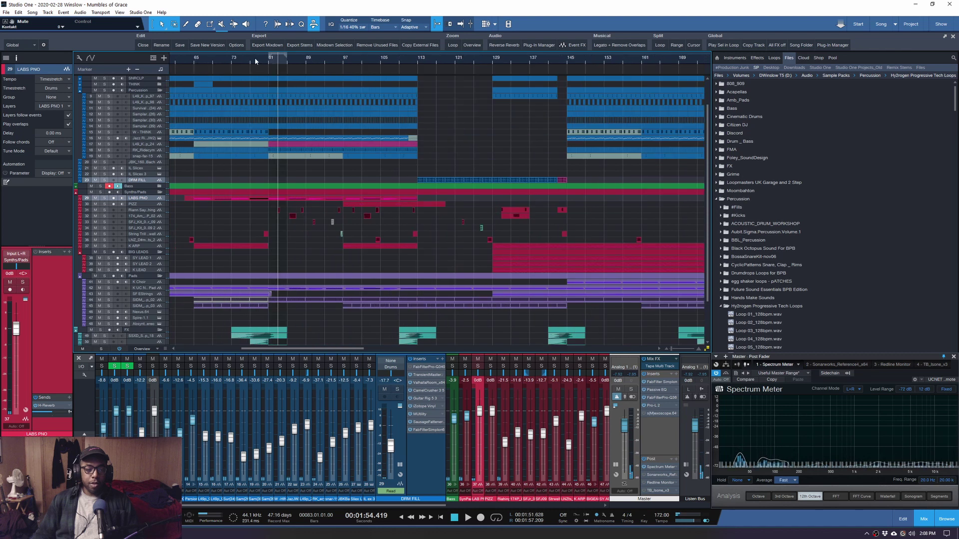
Play the full arrangement from bar 78 to about bar 113, following the tracks, and stop playback
left_click(255, 60)
key("space")
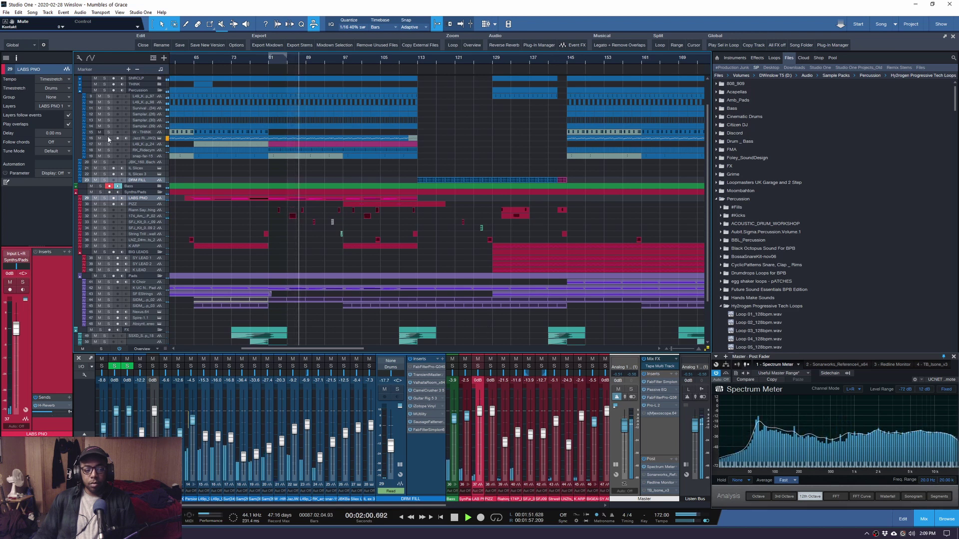
scroll(222, 91, "up", 2)
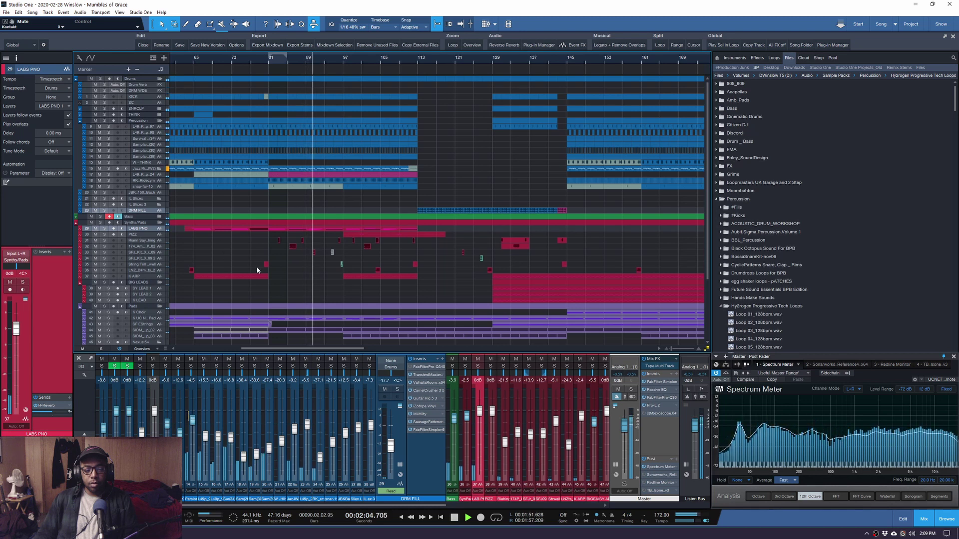
scroll(316, 272, "down", 1)
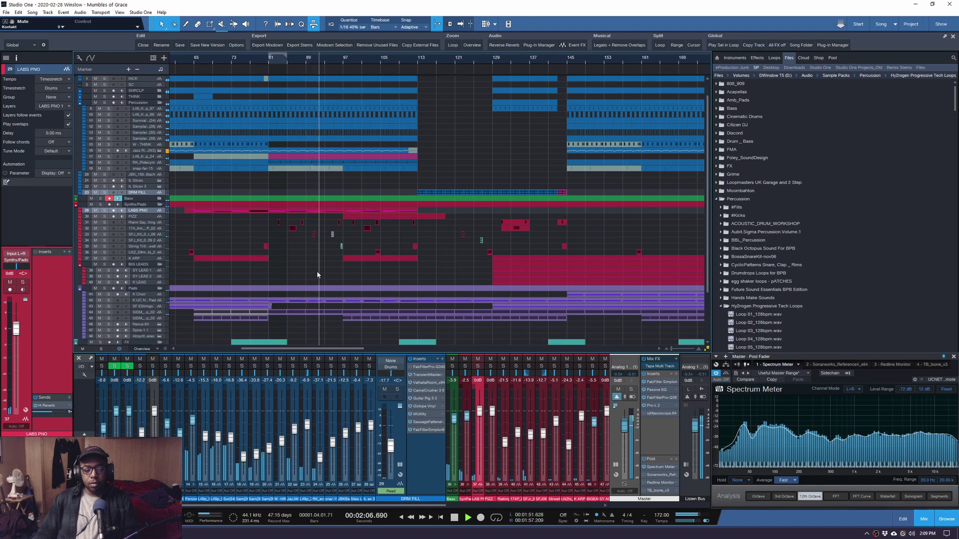
scroll(316, 270, "down", 2)
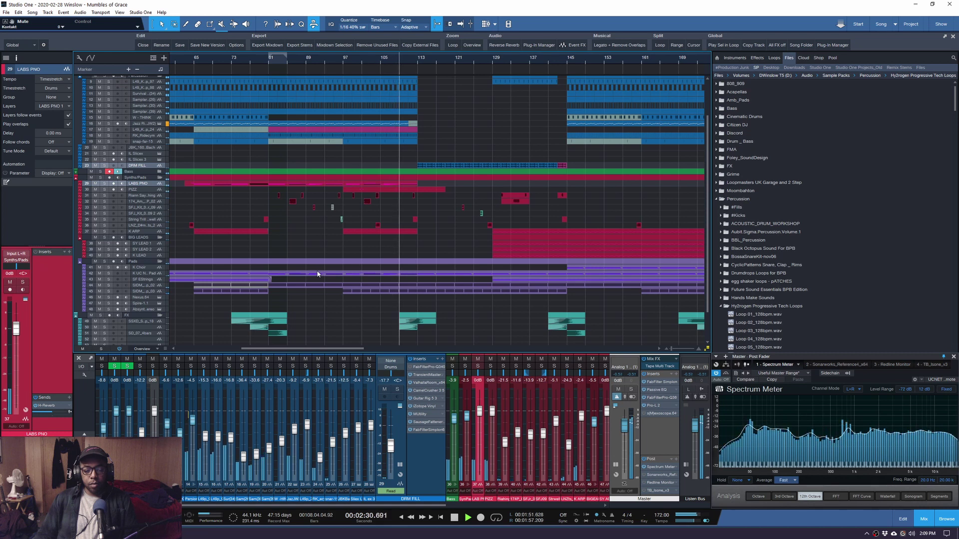
scroll(384, 59, "down", 3)
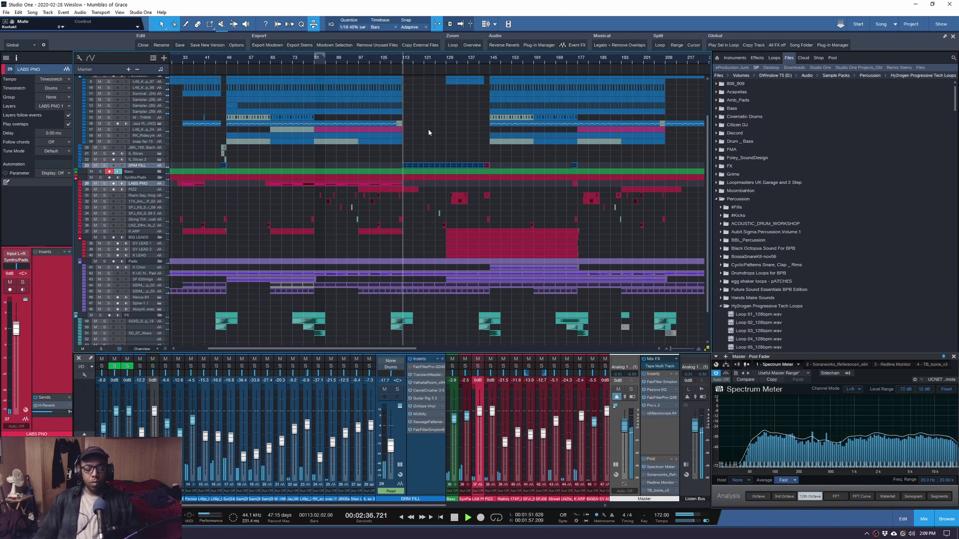
key("space")
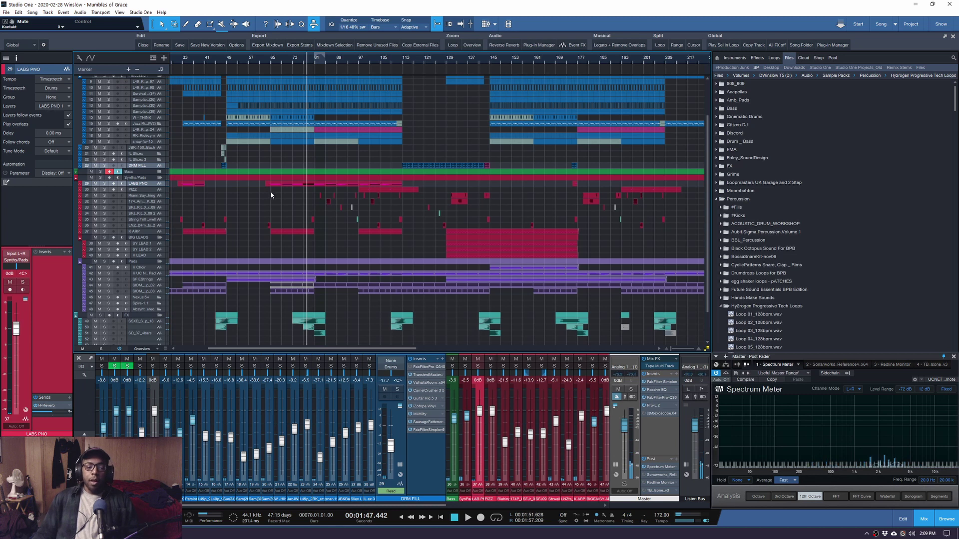
Set the track heights to Tiny and enlarge the selected LABS PNO and DRM FILL tracks
scroll(356, 58, "up", 2)
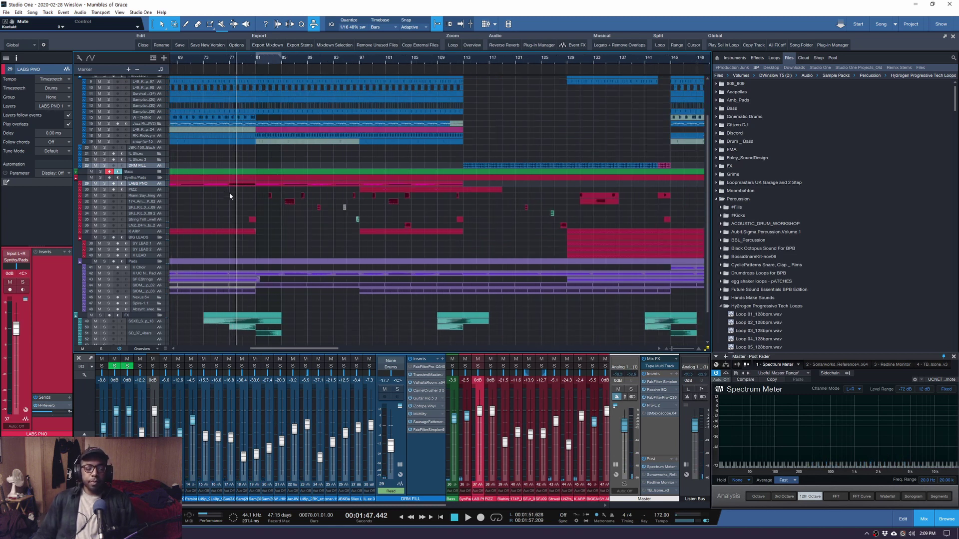
scroll(250, 205, "up", 2)
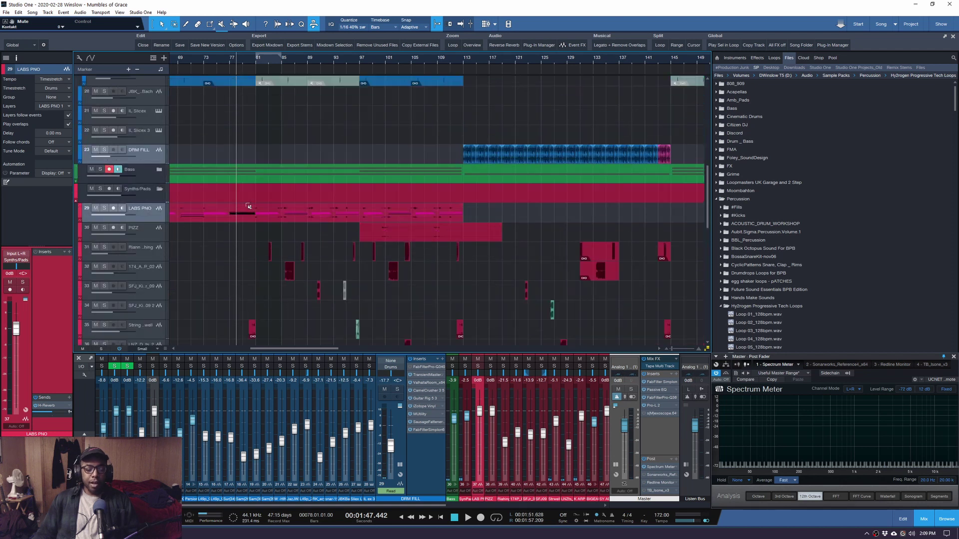
scroll(247, 206, "down", 1)
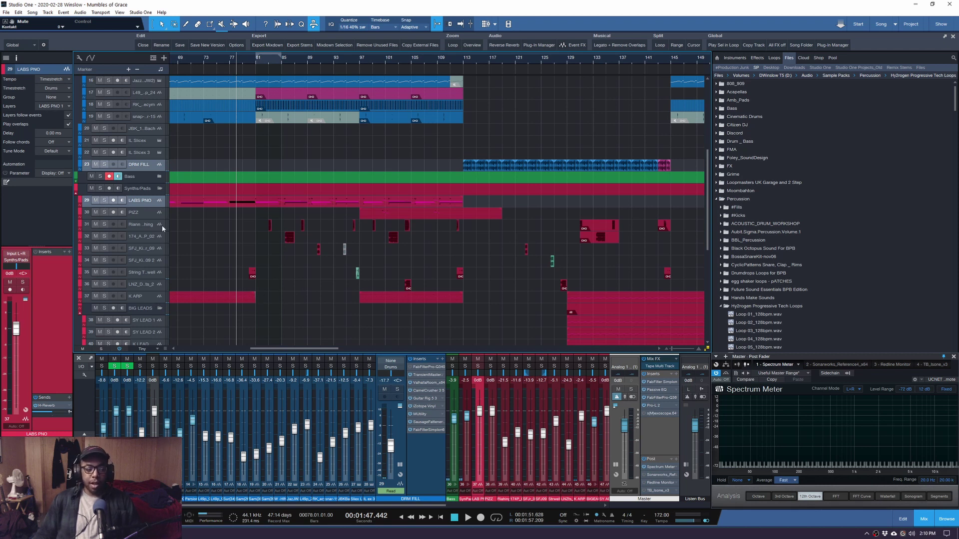
key("shift+w")
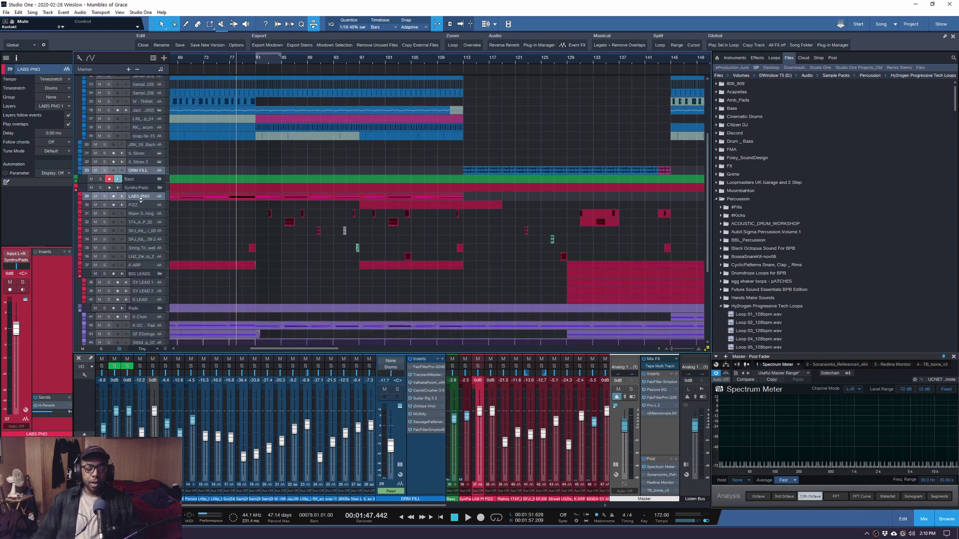
left_click_drag(140, 199, 141, 208)
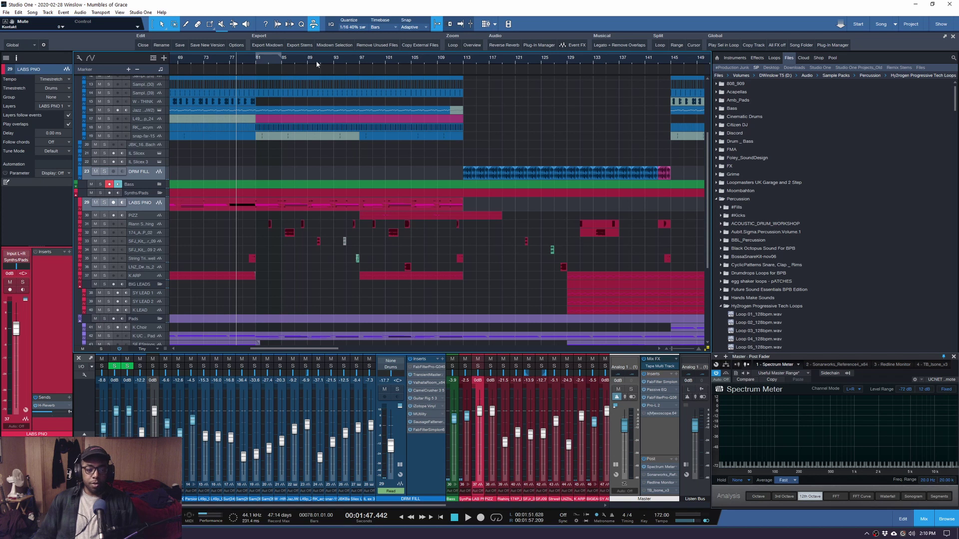
Solo the Pads folder and set the track heights to Small
scroll(317, 64, "down", 2)
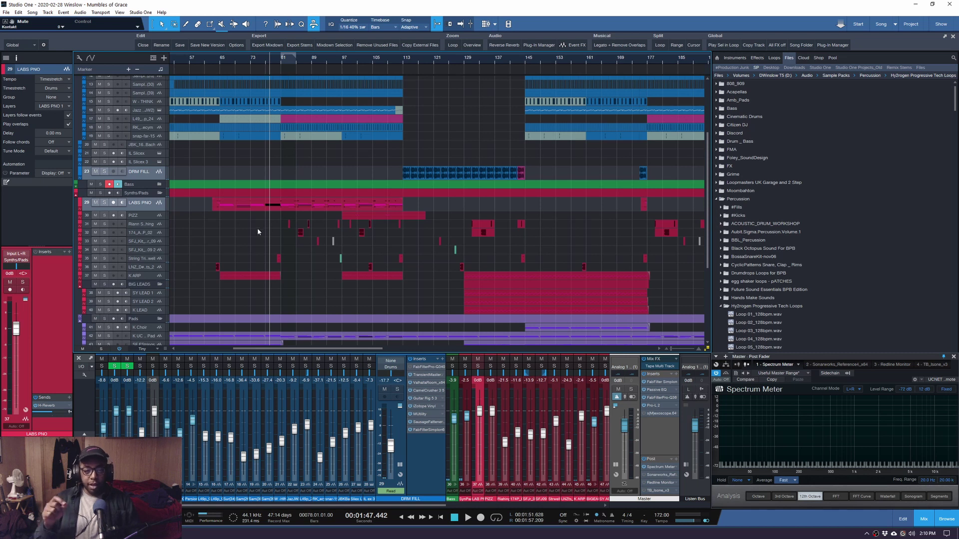
scroll(258, 231, "down", 1)
scroll(257, 231, "down", 5)
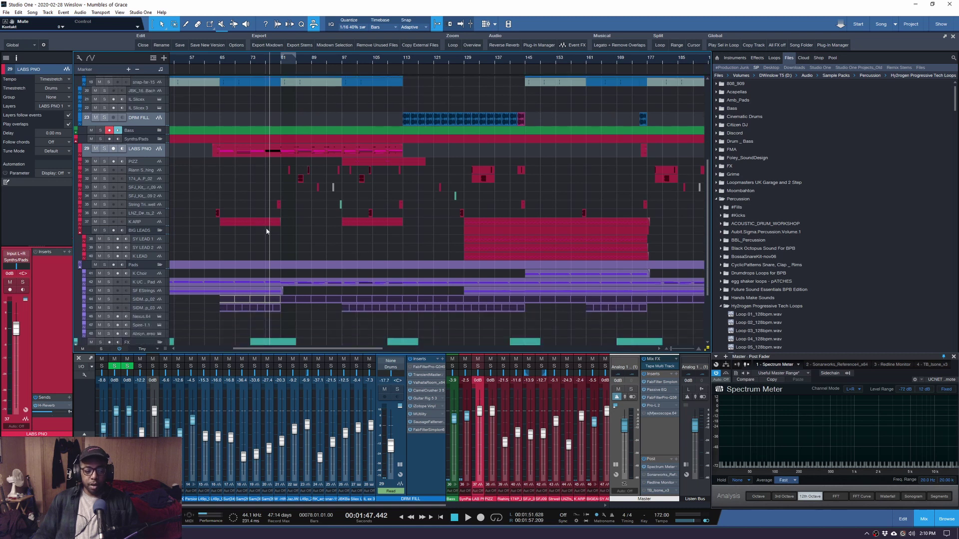
scroll(265, 227, "down", 6)
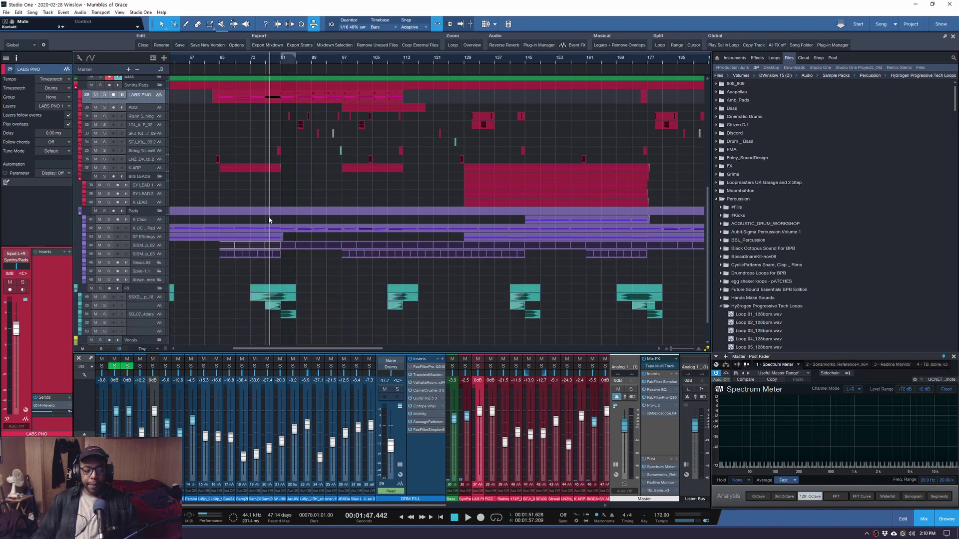
left_click(104, 211)
key("shift+e")
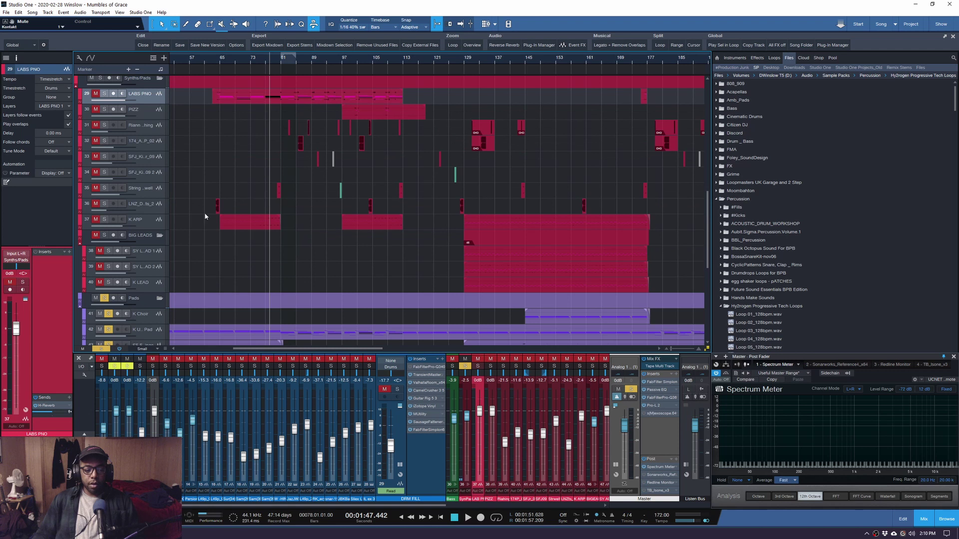
scroll(205, 216, "down", 5)
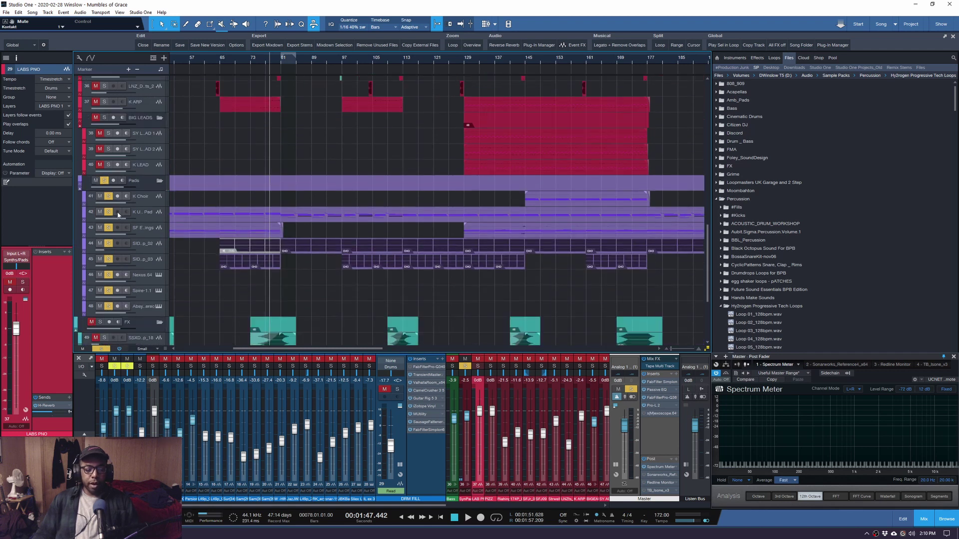
Solo only K UC Noise Pad, play it from bars 69 and 101, and widen the track list to show full names
left_click(109, 212, "alt")
key("space")
left_click(235, 59)
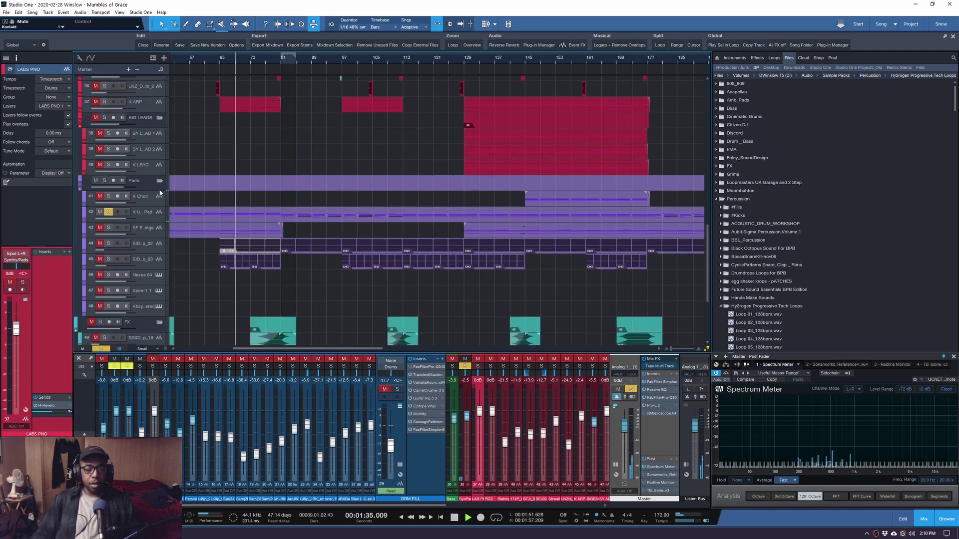
left_click_drag(169, 220, 185, 232)
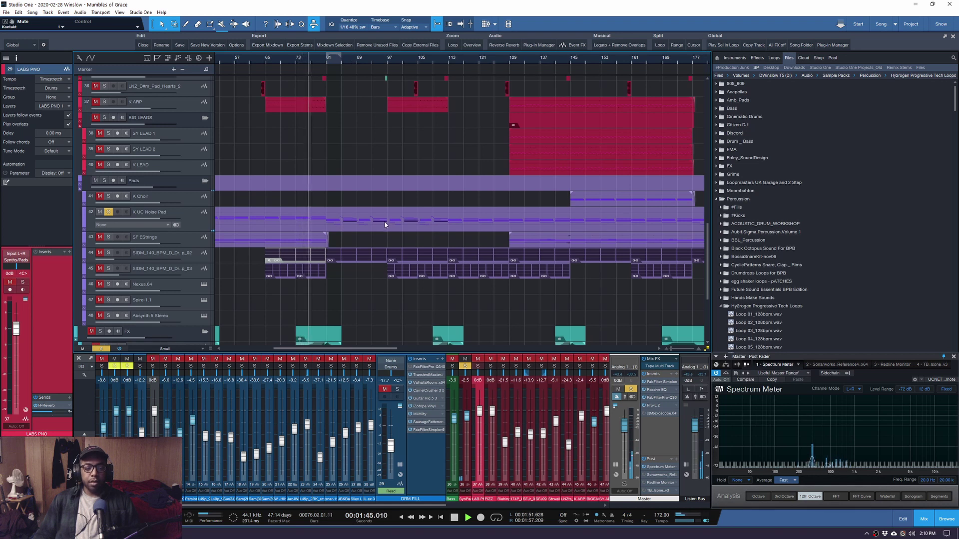
left_click(404, 62)
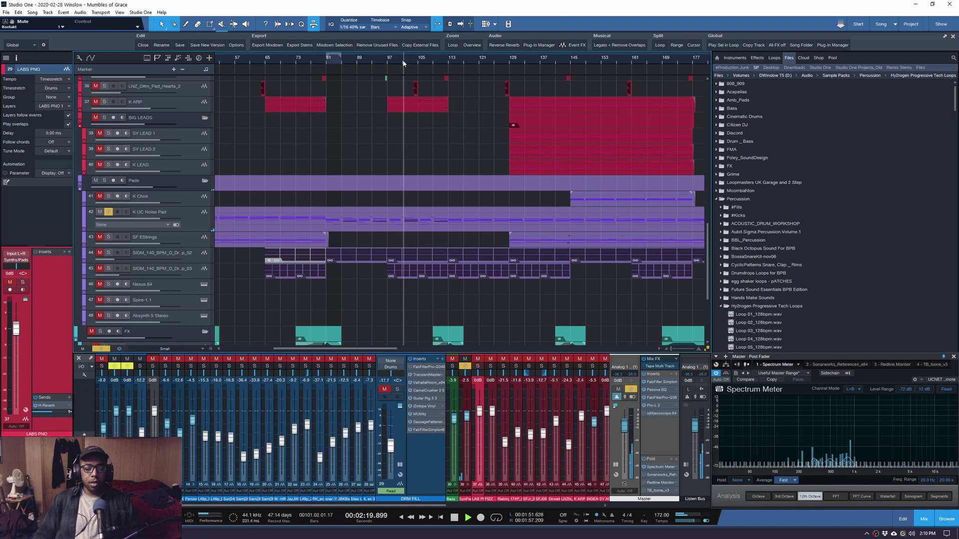
Add the SF EStrings track to the solo and play both pads from bar 73
left_click(99, 237)
left_click(108, 236)
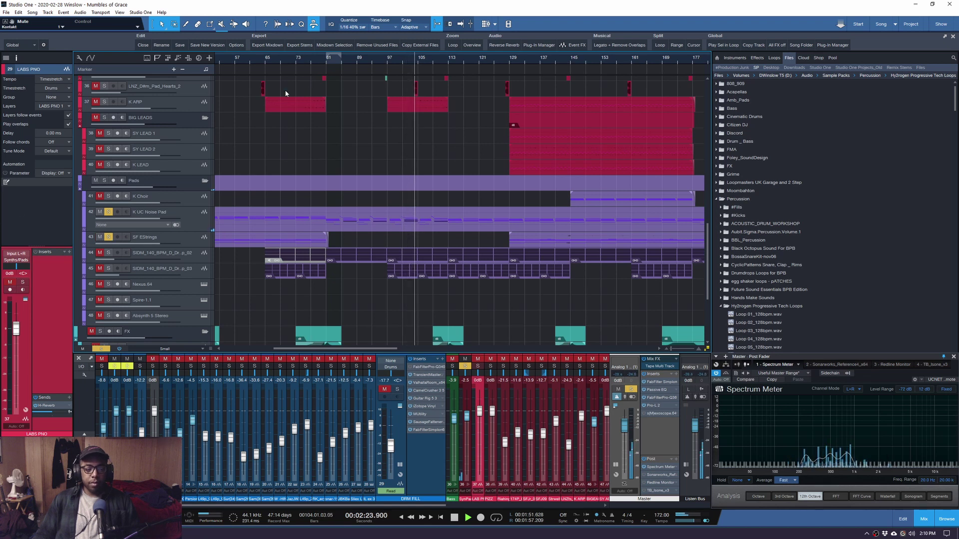
left_click(290, 62)
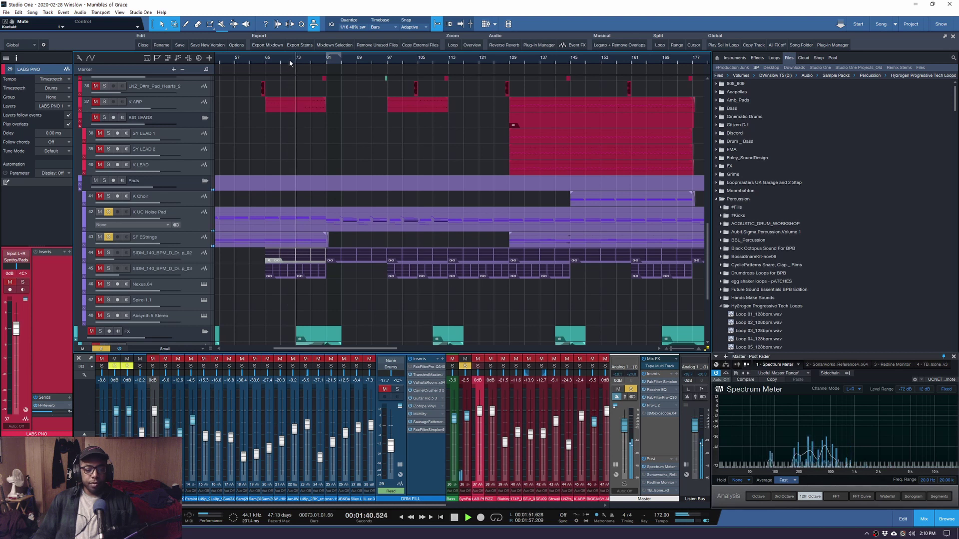
Select the SF EStrings track and add the loop tracks 44 and 45 below it to the solo during playback
left_click(165, 241)
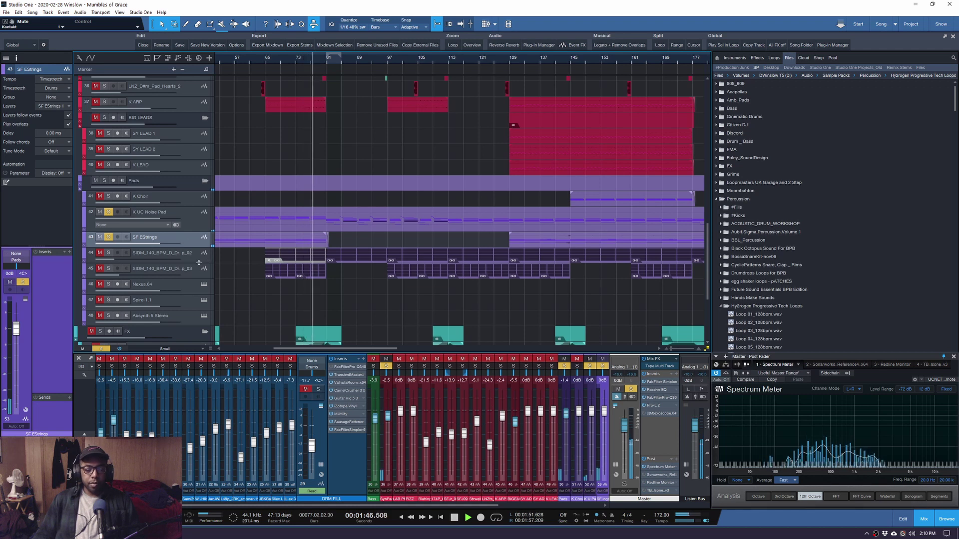
left_click(109, 252)
left_click(108, 268)
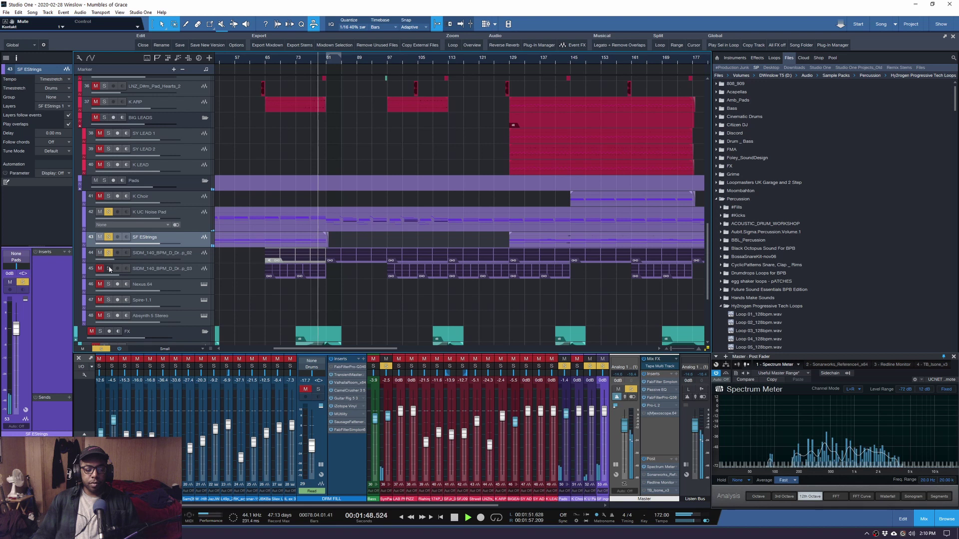
Play the pads from bar 69, reducing the solo to loop track 45 alone, and stop playback
key("space")
left_click(283, 60)
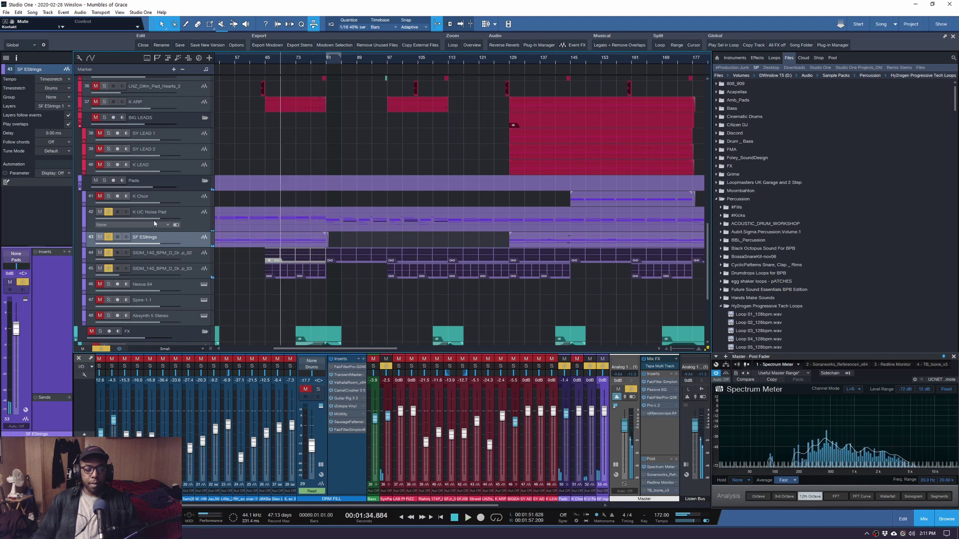
left_click(108, 253)
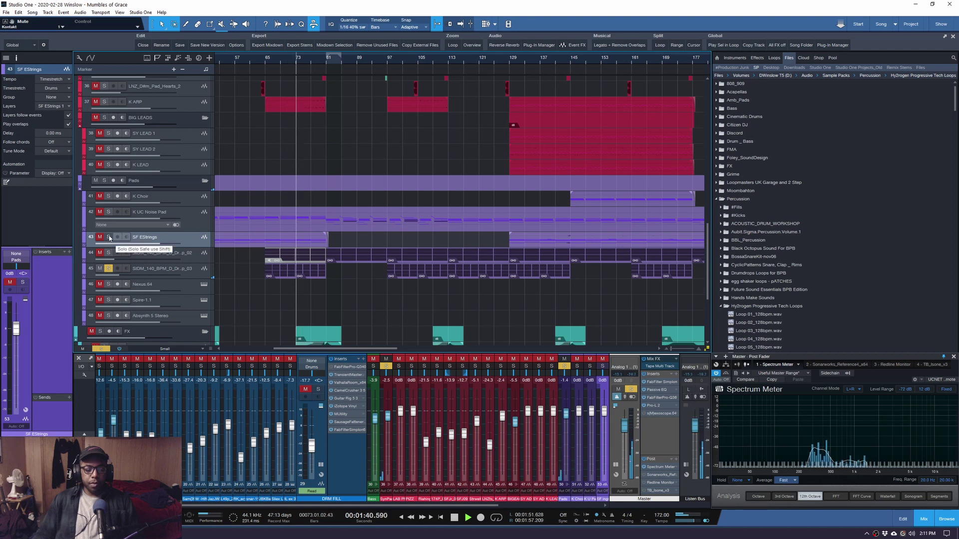
key("space")
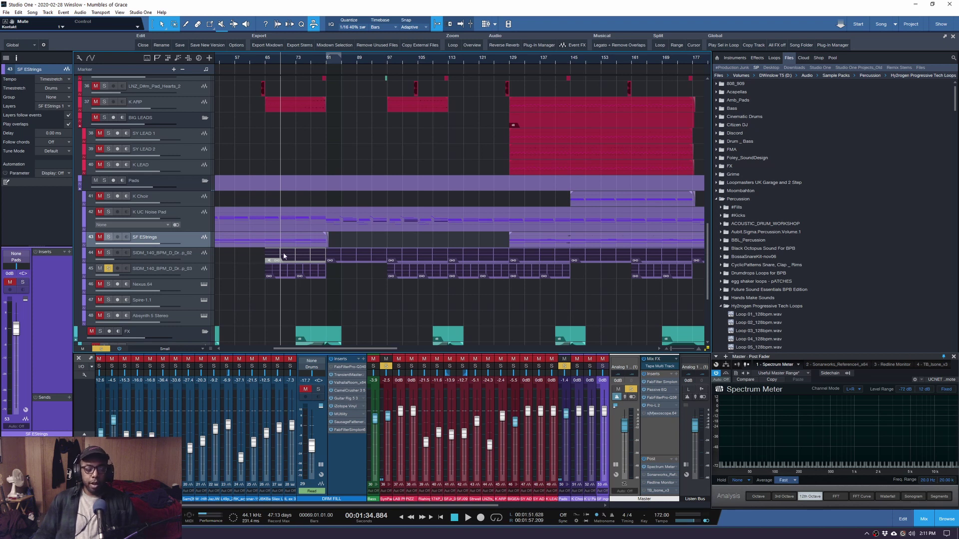
Play from bar 81, switch the solo from loop track 45 to loop track 44, and select track 44
left_click(327, 60)
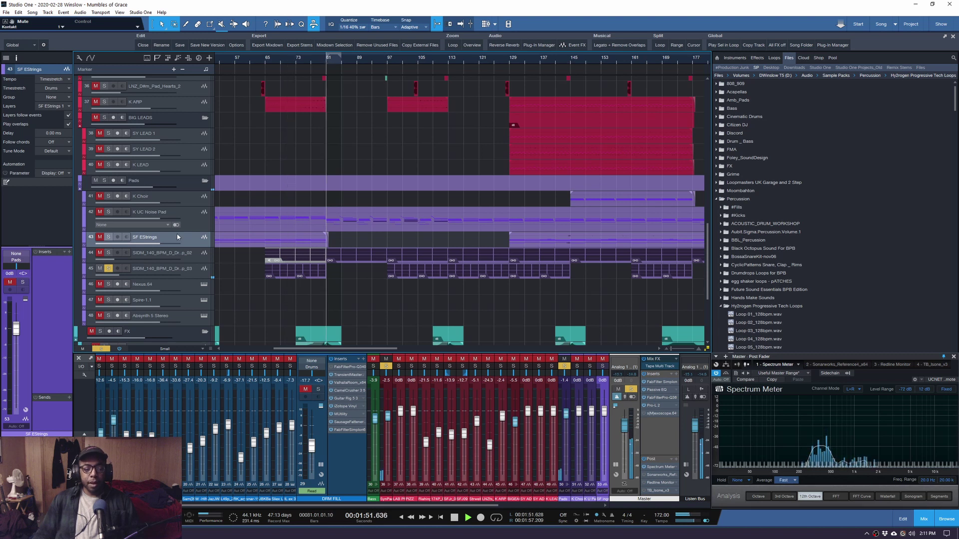
left_click(109, 253)
left_click(99, 252)
left_click(194, 252)
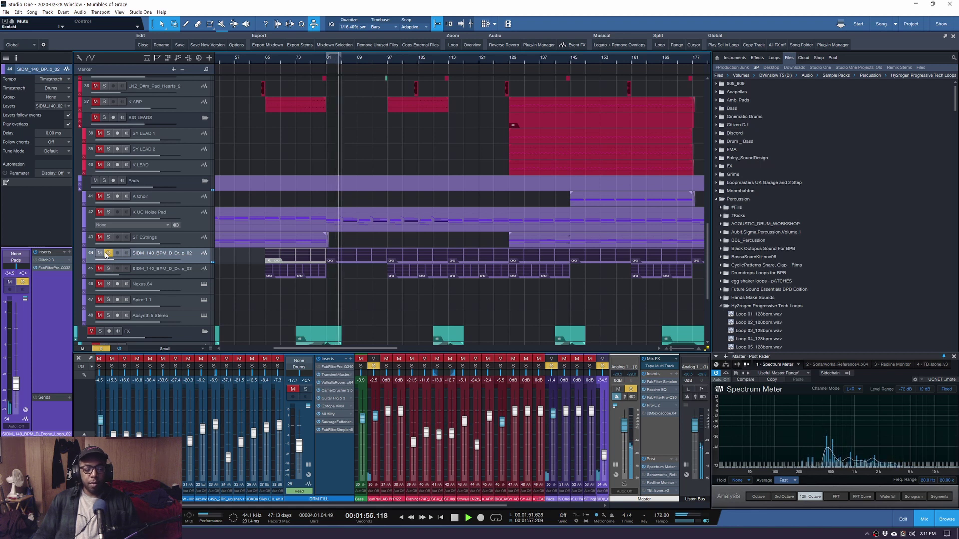
Fit the full song in view and compare the soloed Pads folder with K UC Noise Pad soloed alone
left_click(105, 181)
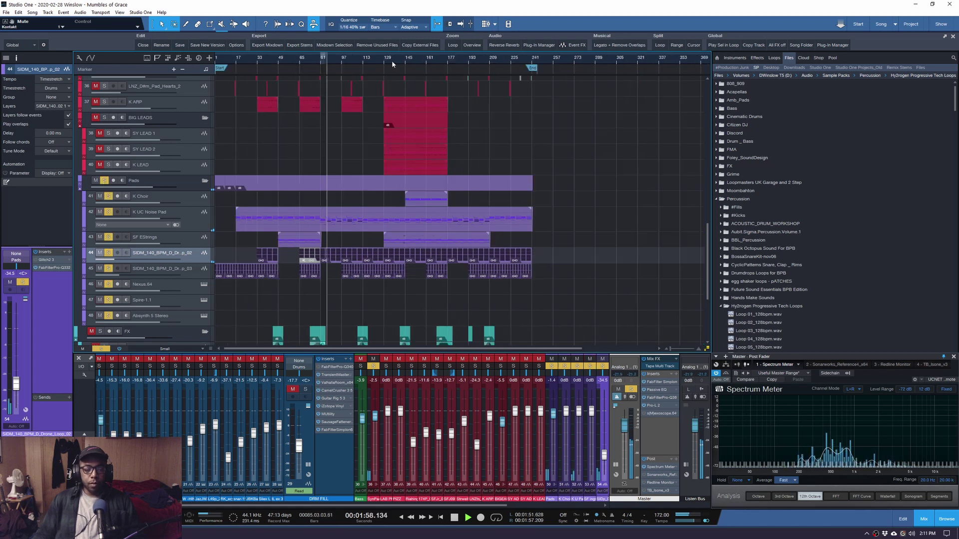
key("z")
left_click(200, 216)
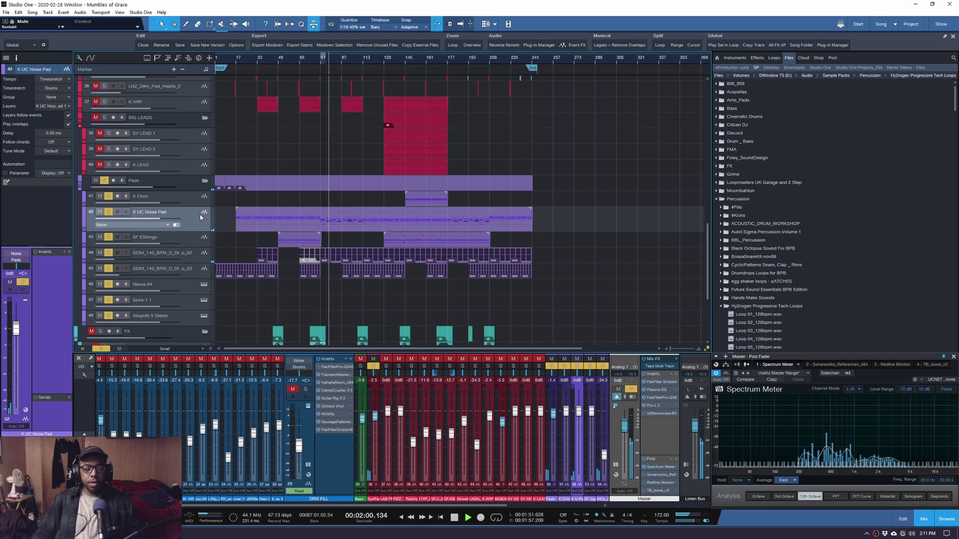
left_click(108, 212, "ctrl")
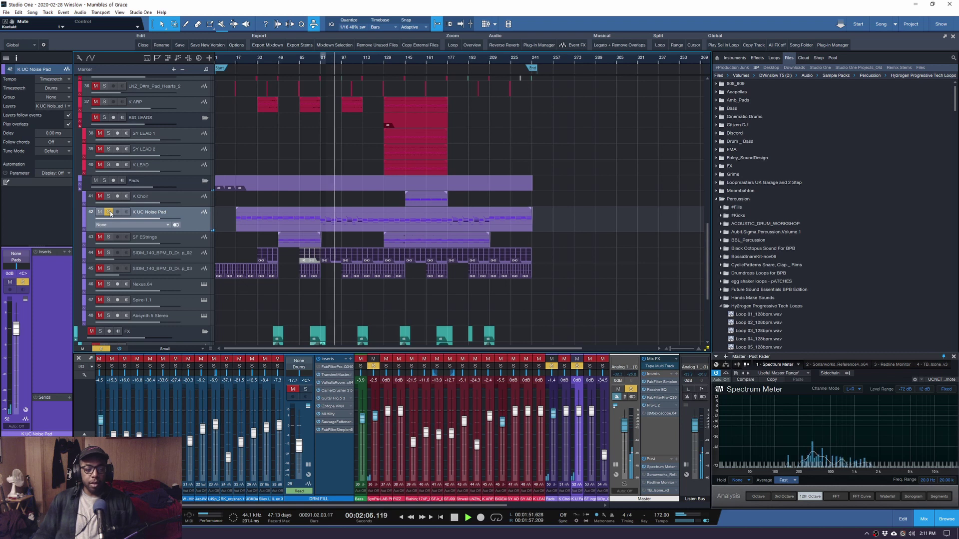
left_click(105, 181)
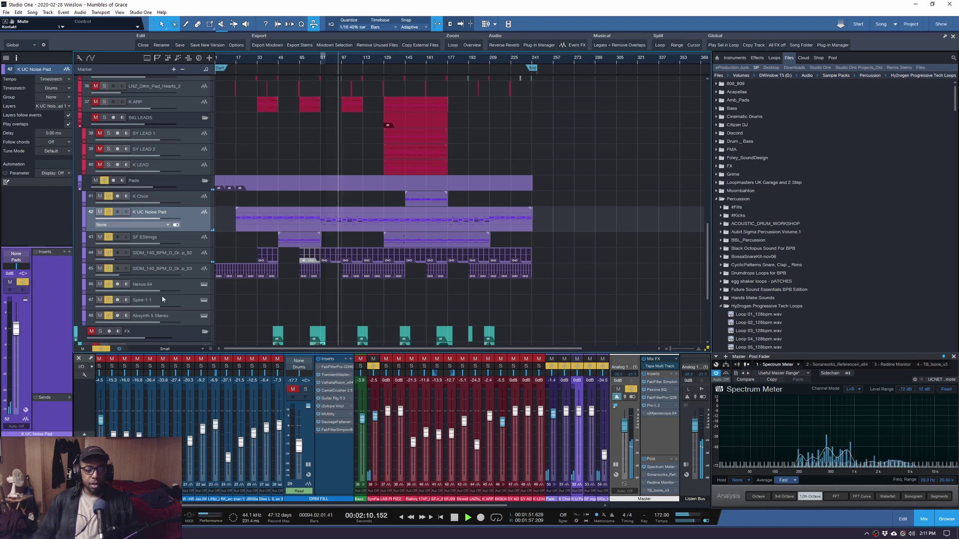
Set the track heights to Tiny, solo the whole Synths/Pads folder during playback, and stop
scroll(311, 240, "down", 3)
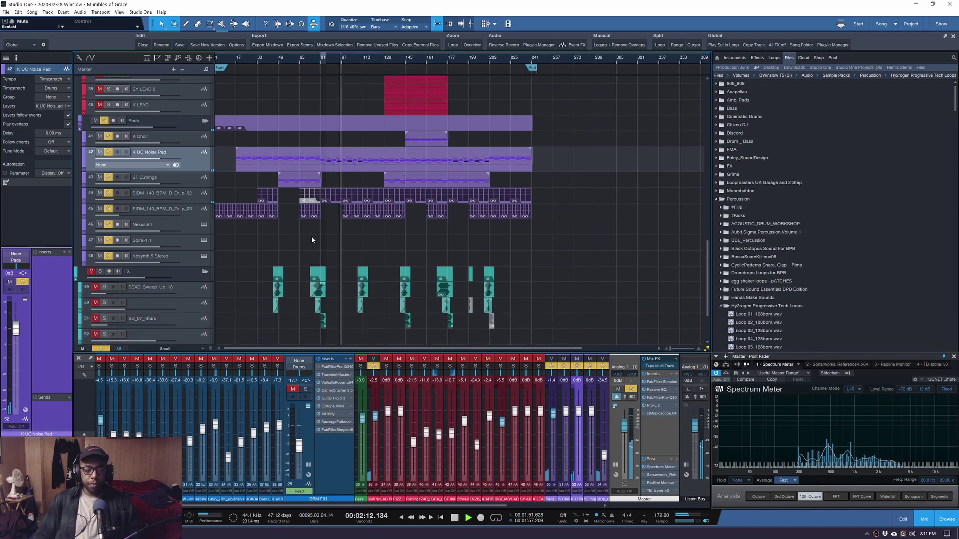
scroll(311, 236, "up", 5)
key("shift+w")
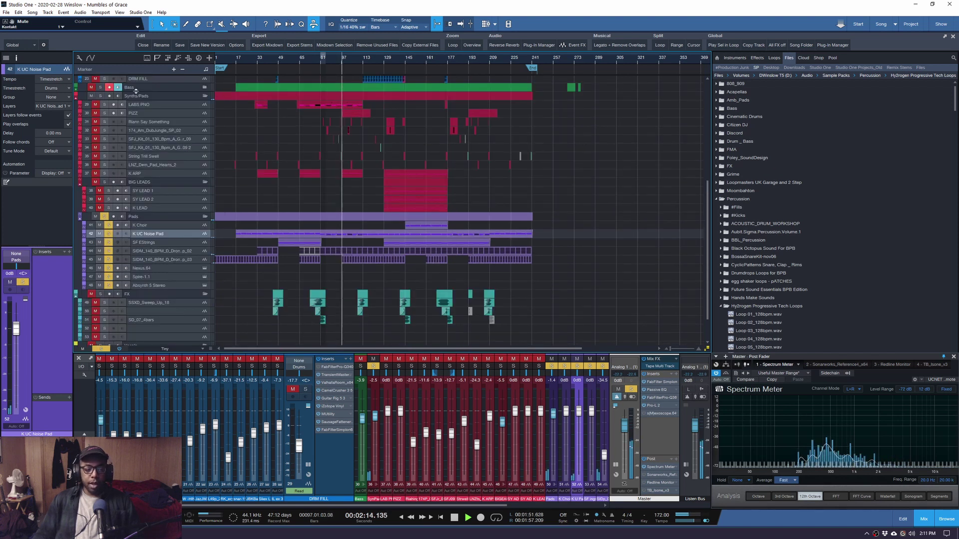
left_click(100, 96)
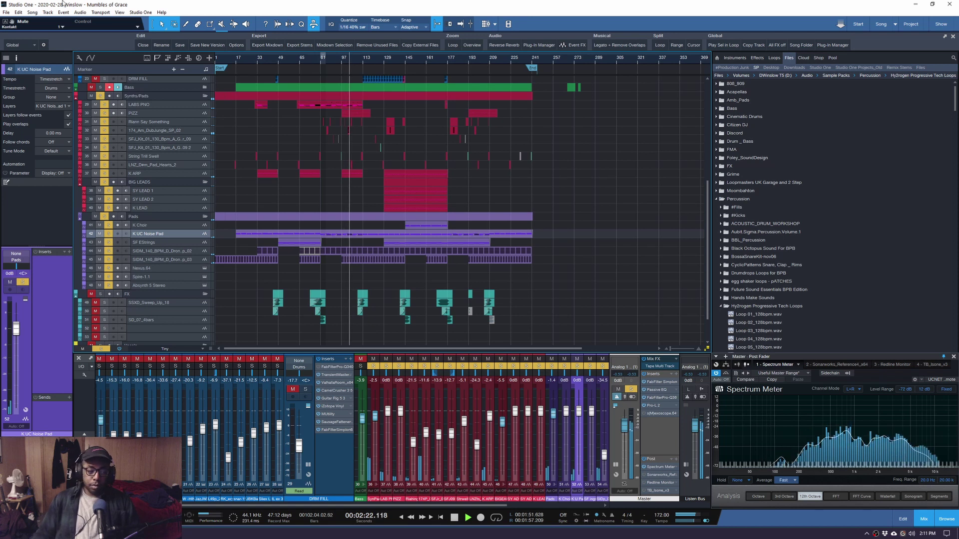
scroll(294, 167, "down", 3)
key("space")
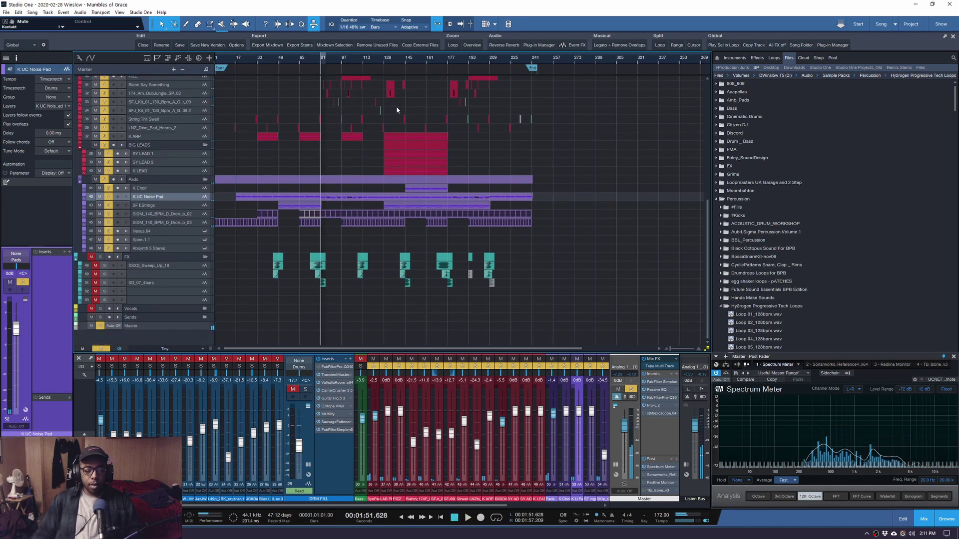
Select and solo only the BIG LEADS folder, then play it from bar 129 with the track heights at Tiny
scroll(424, 66, "up", 2)
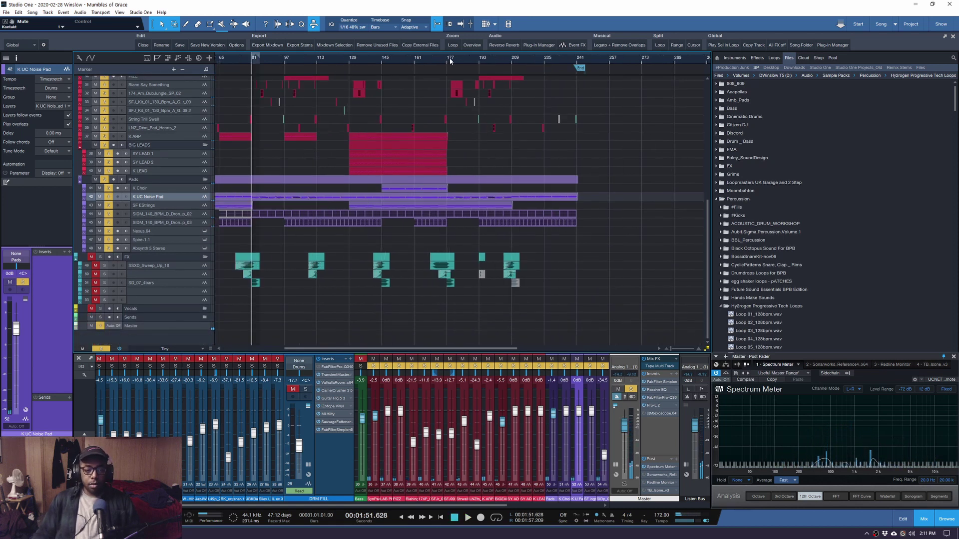
left_click(351, 60)
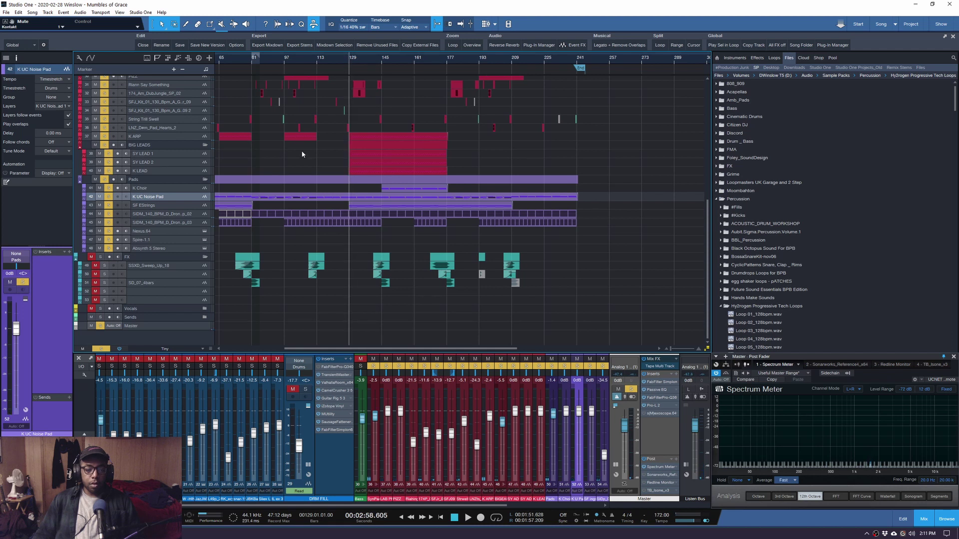
scroll(300, 150, "up", 1)
scroll(289, 165, "up", 1)
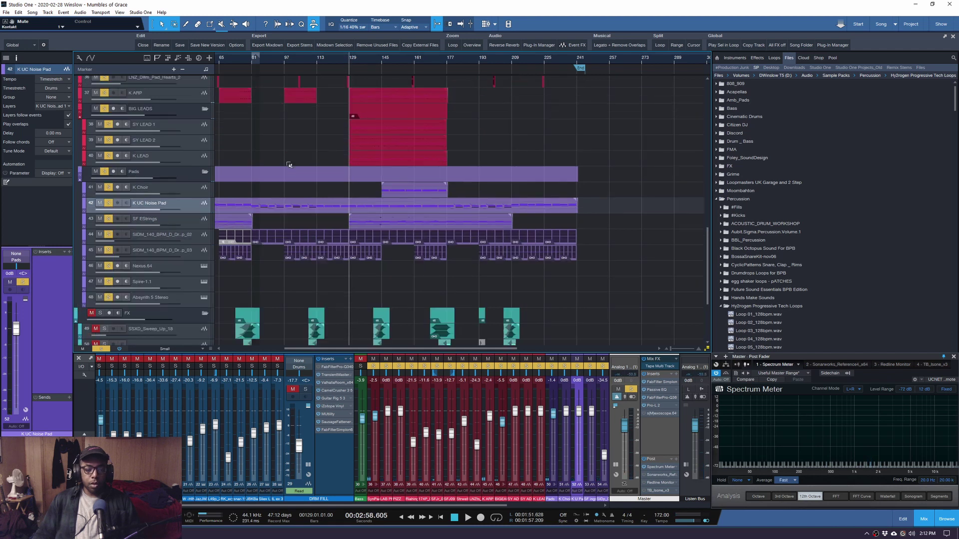
scroll(270, 145, "up", 3)
left_click(184, 154)
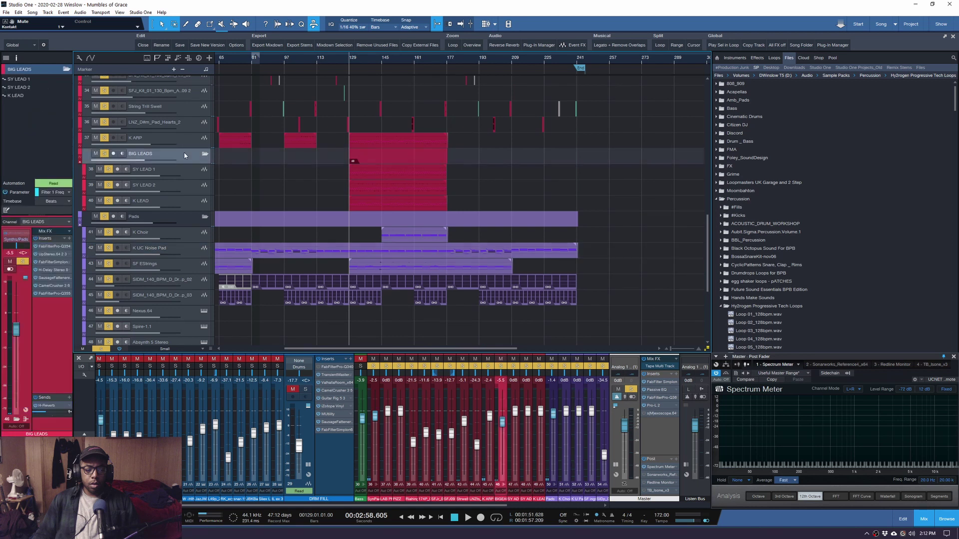
left_click(105, 155)
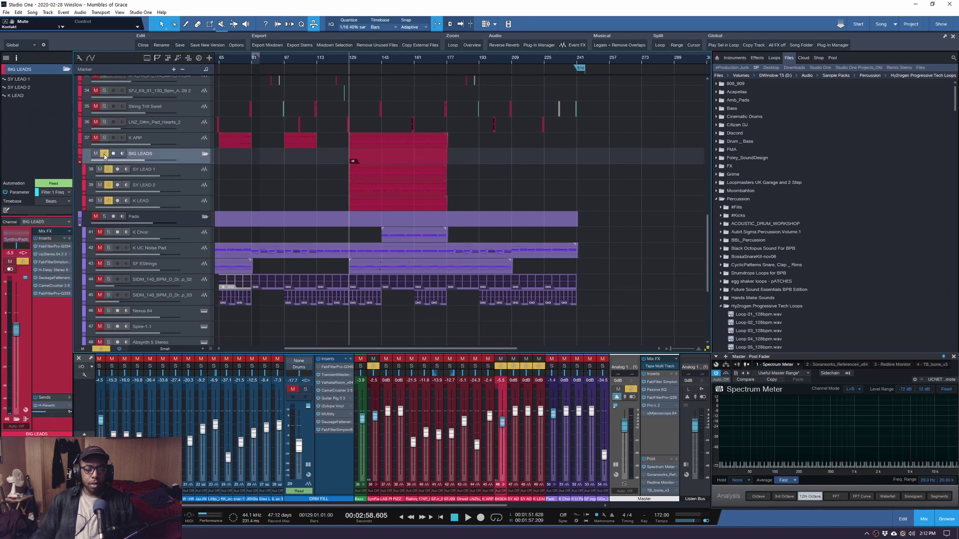
left_click_drag(186, 163, 186, 163)
scroll(268, 178, "down", 1)
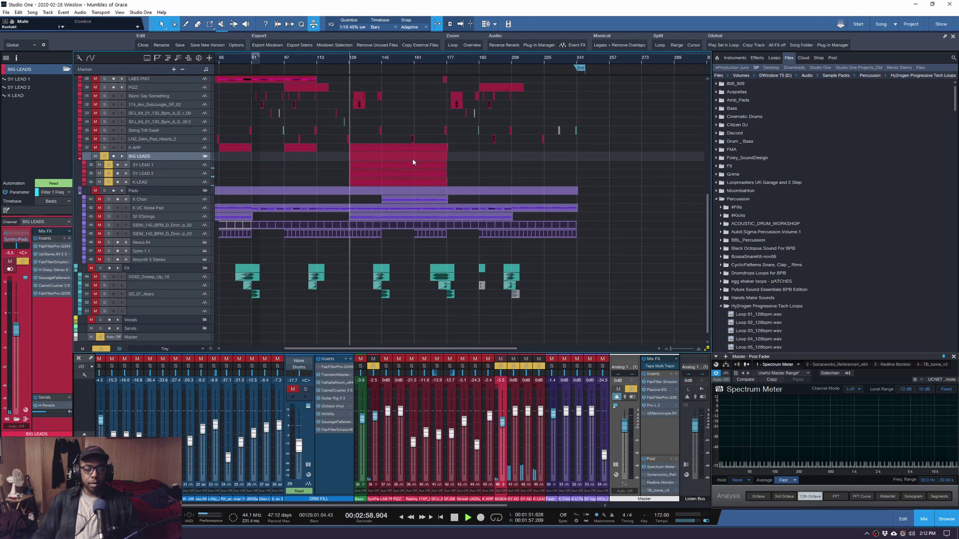
key("space")
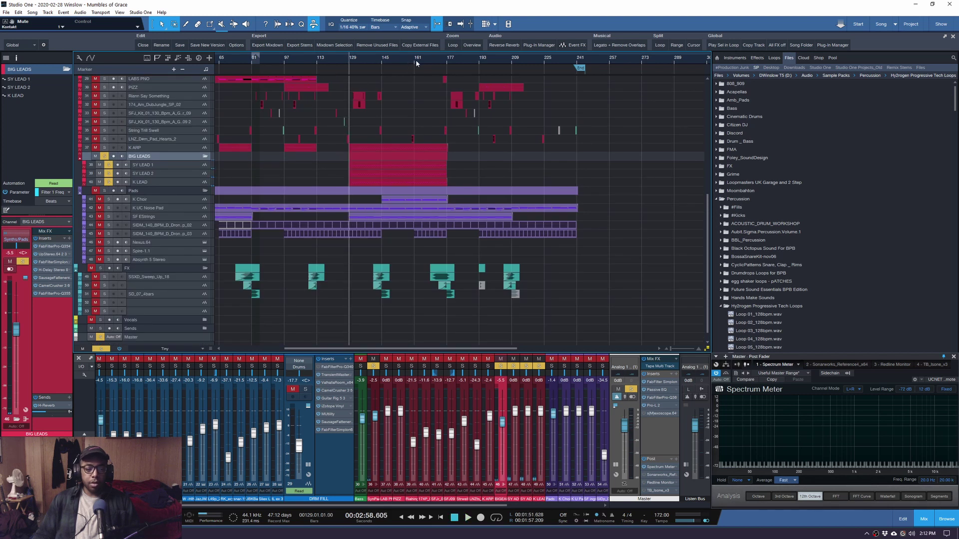
Play the leads from bar 161, isolating SY LEAD 1, SY LEAD 2 and K LEAD in turn
left_click(409, 64)
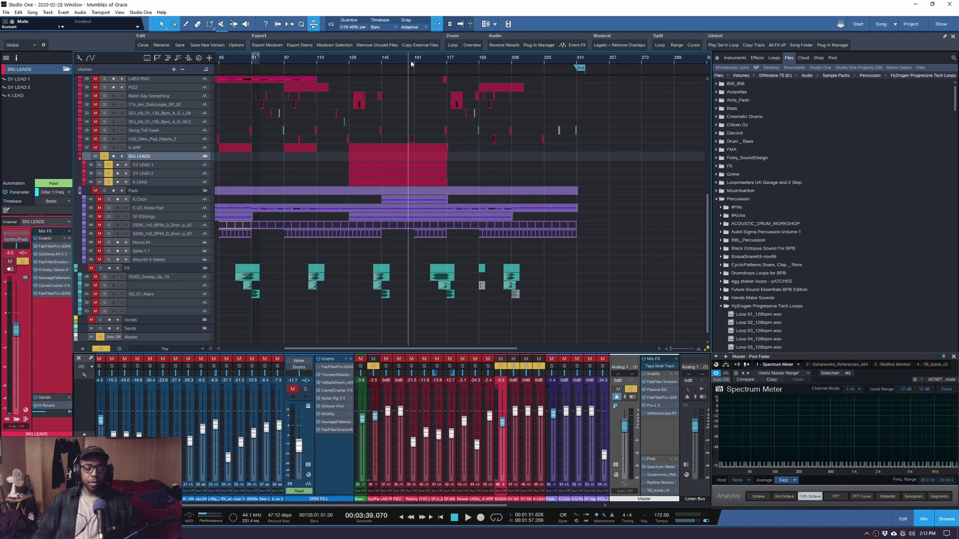
left_click(415, 61)
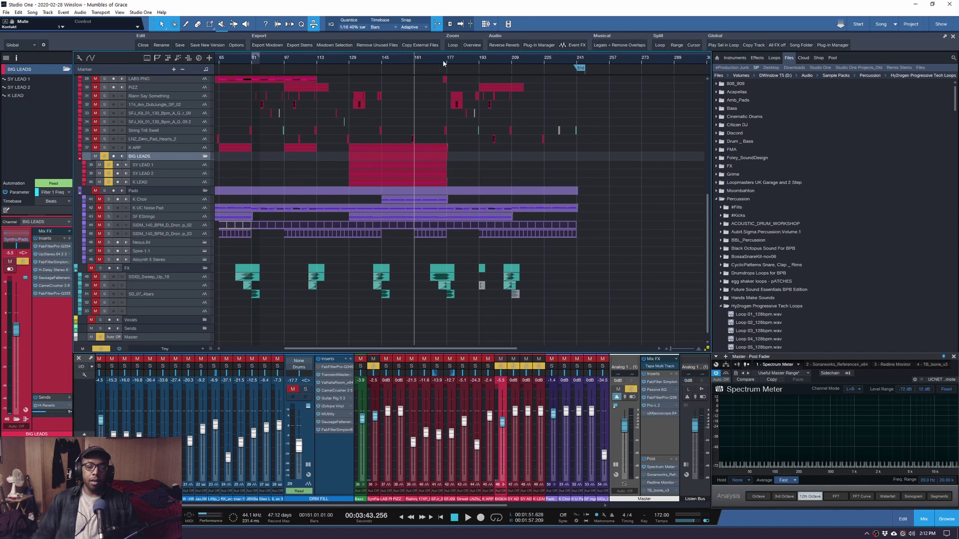
key("space")
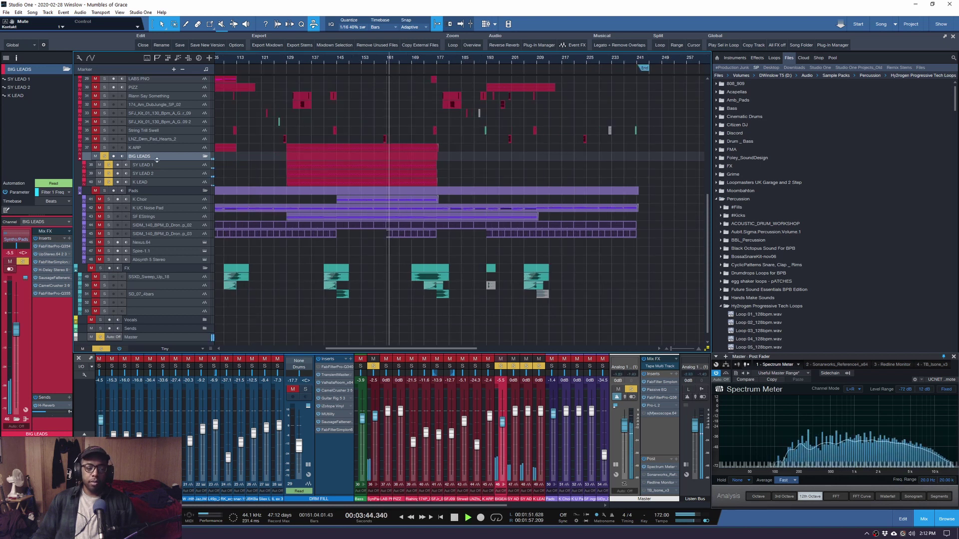
left_click(109, 182)
left_click(110, 173)
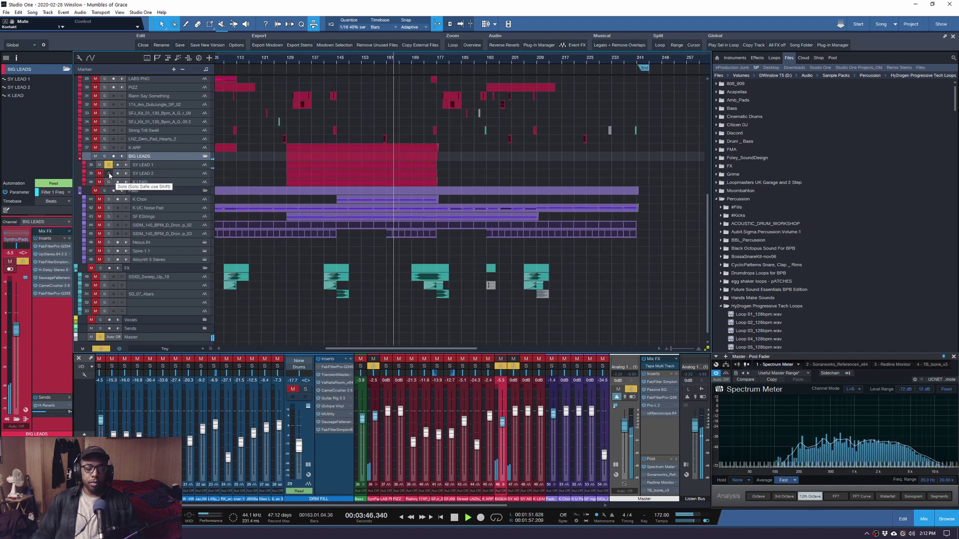
left_click(109, 172)
left_click(109, 182)
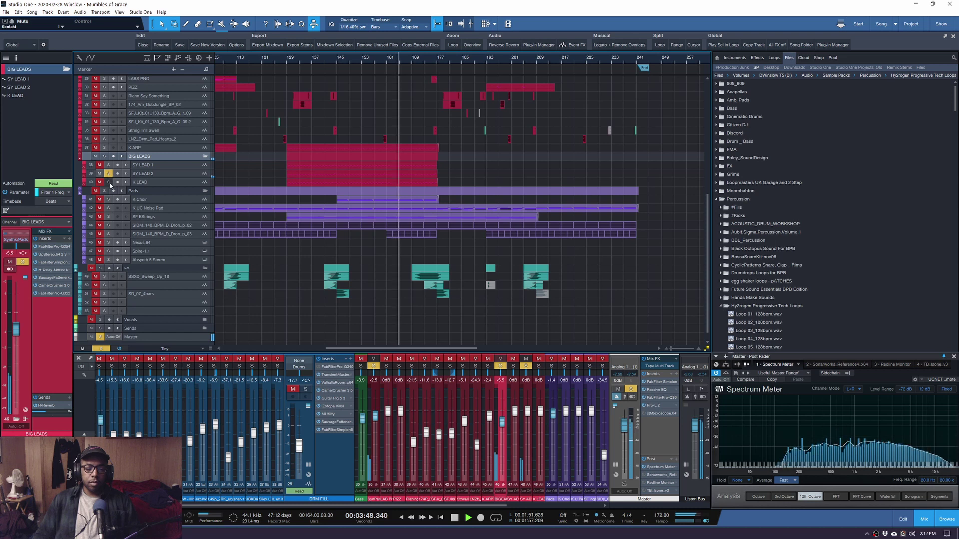
key("space")
Solo the whole BIG LEADS folder again and play it from bar 161
scroll(254, 175, "up", 6)
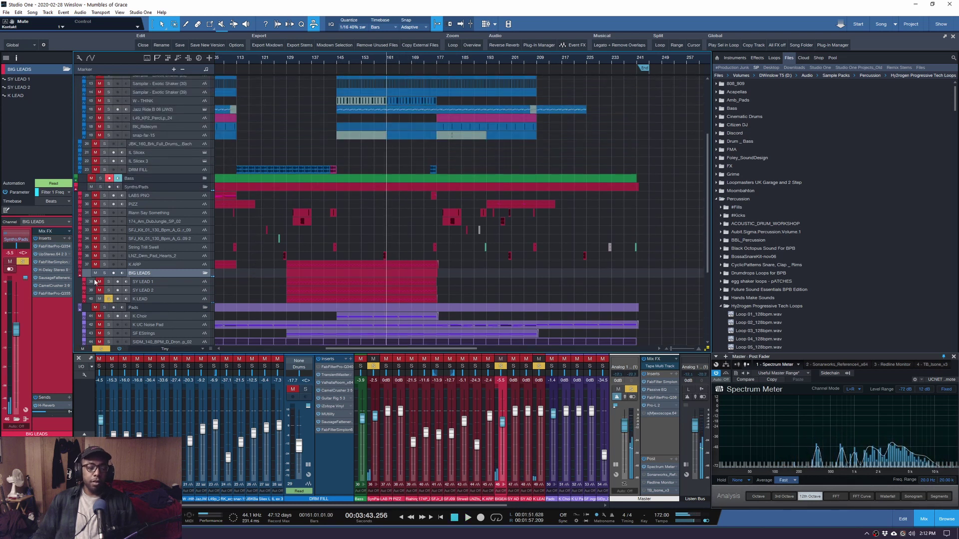
left_click(105, 274)
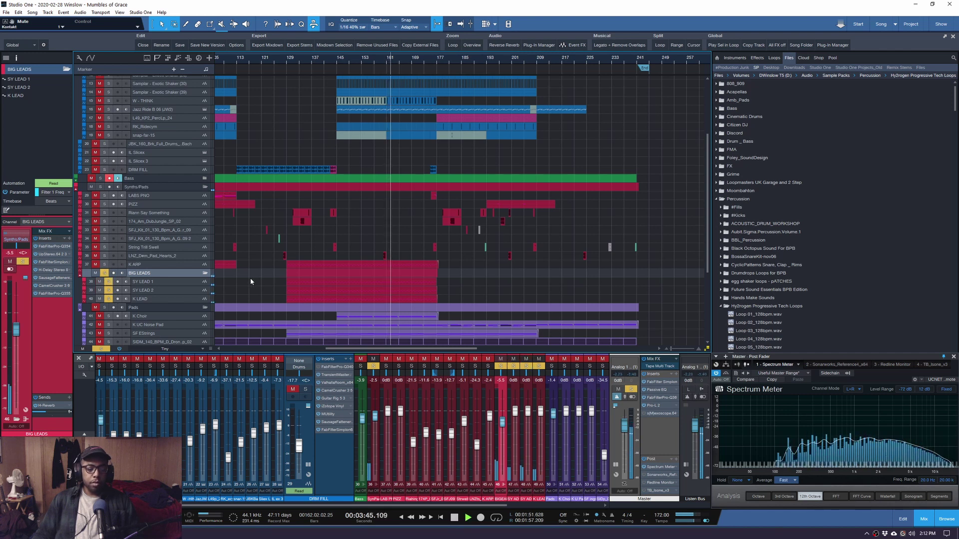
key("space")
Expand the Bass folder, add MID BASS to the soloed leads, and play them together from bar 145
left_click(205, 179)
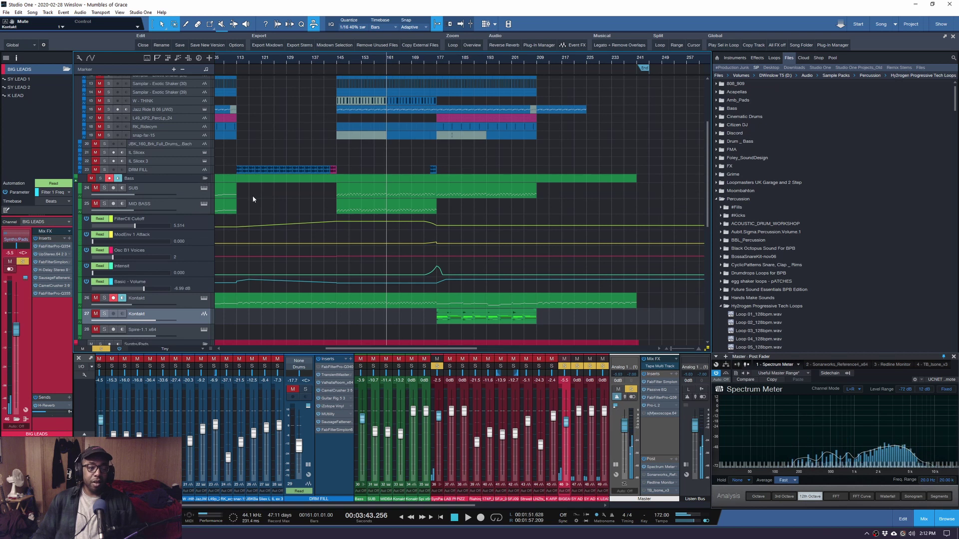
scroll(253, 196, "down", 2)
left_click(104, 170)
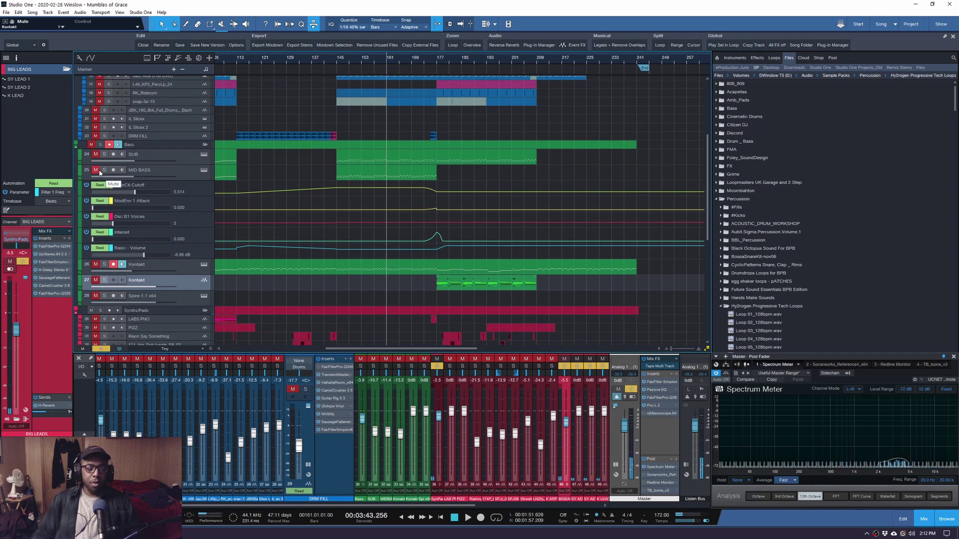
scroll(281, 178, "down", 2)
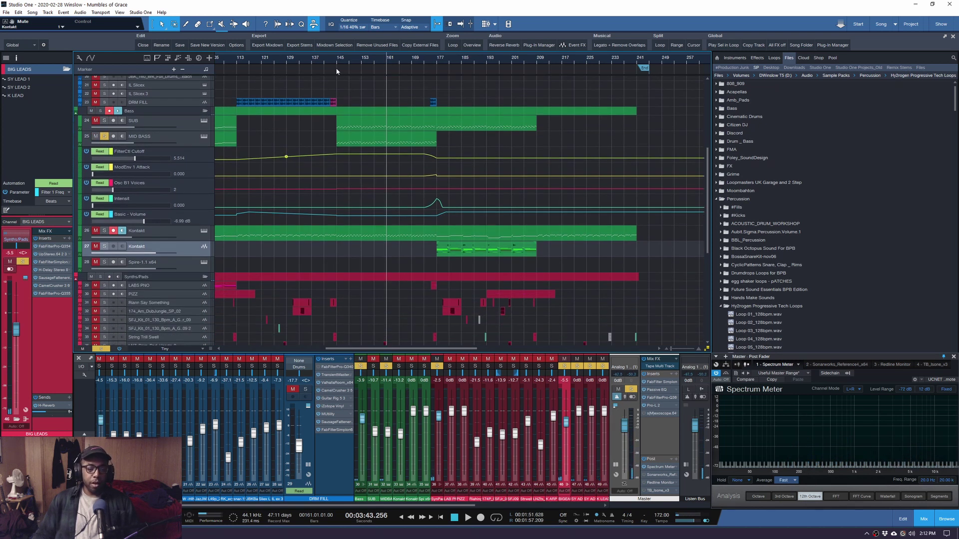
left_click(334, 59)
key("space")
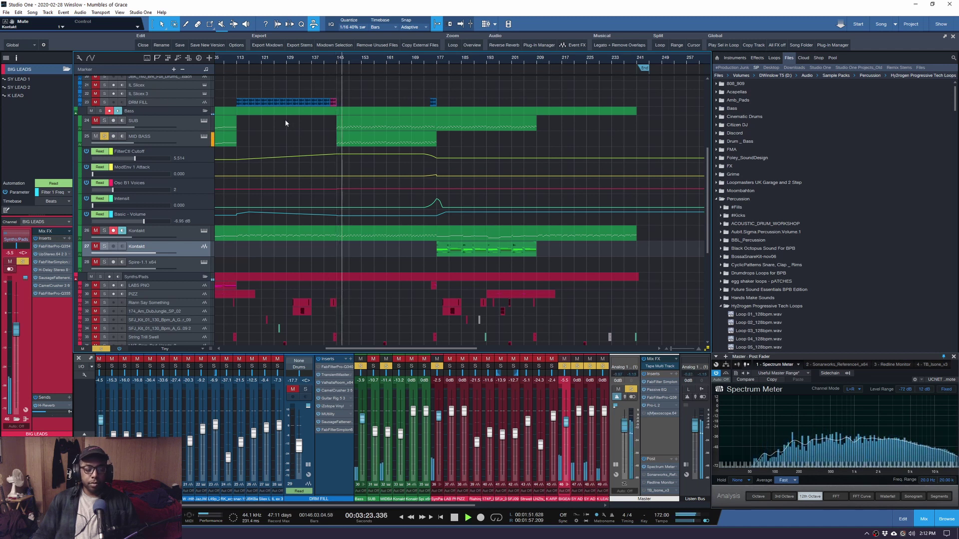
key("space")
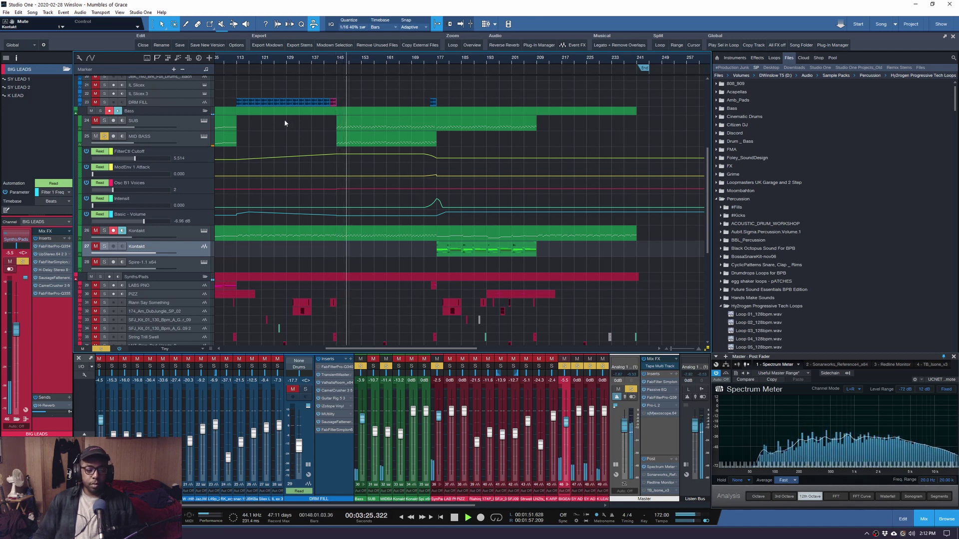
Add the Kontakt bass track 26 to the solo and play the combination from bar 145
left_click(103, 230)
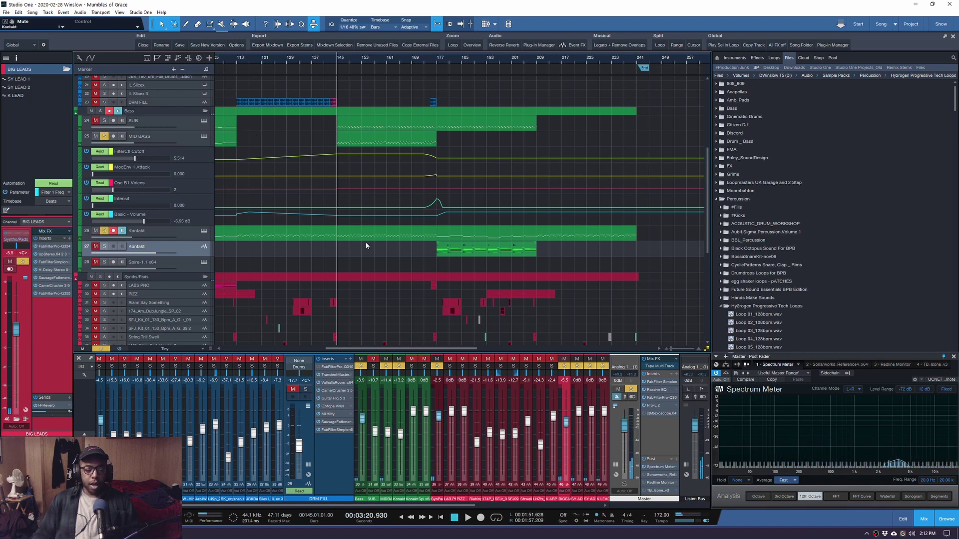
key("space")
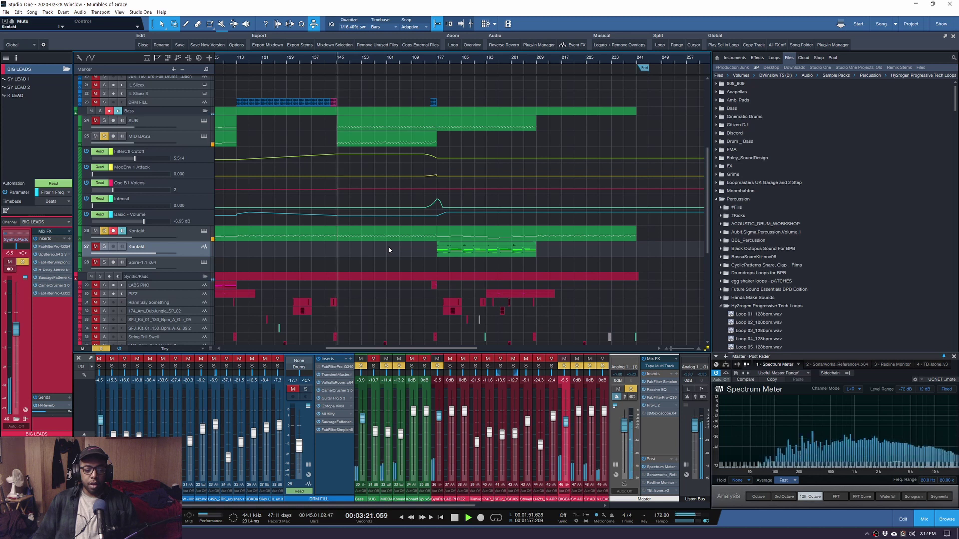
key("space")
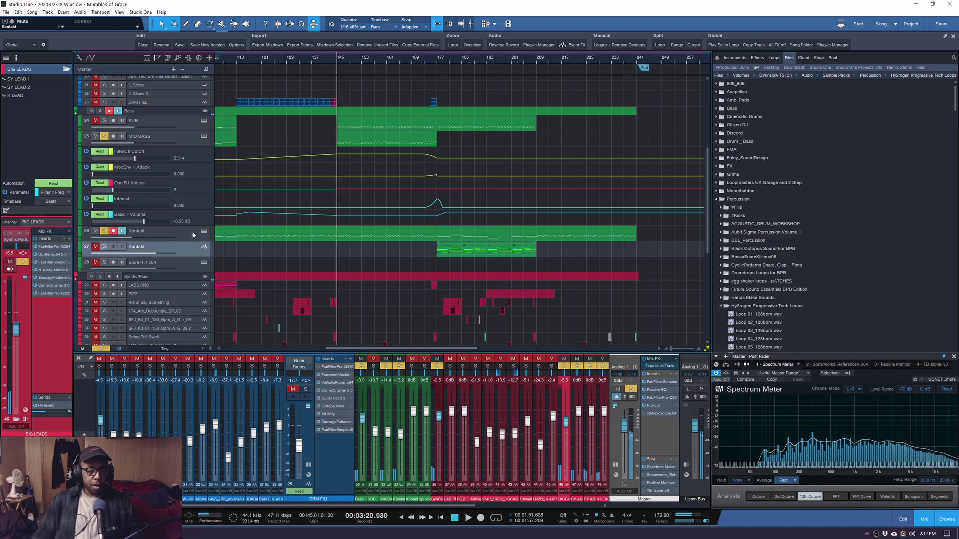
Add the SUB track to the soloed leads and bass tracks and play the combination from bar 145
left_click(104, 120)
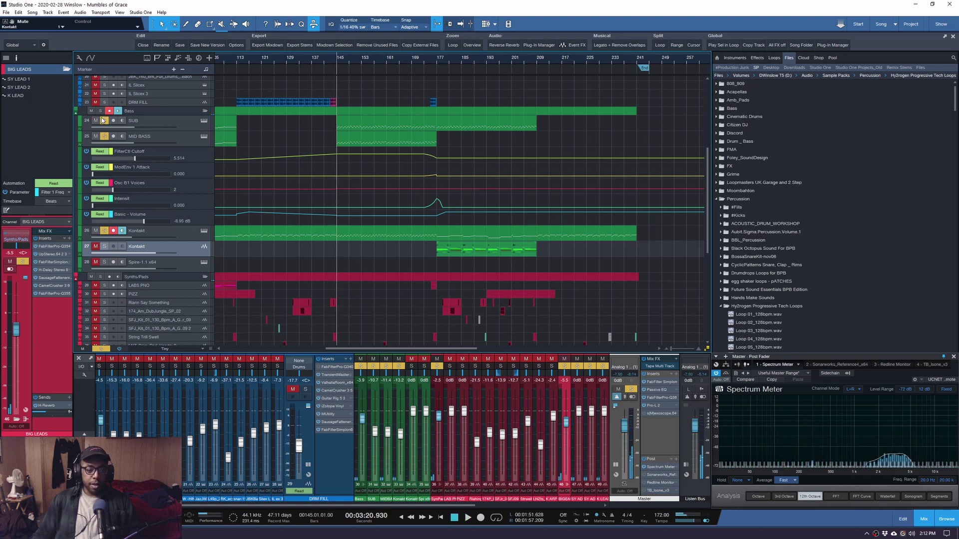
key("shift+w")
key("shift+w")
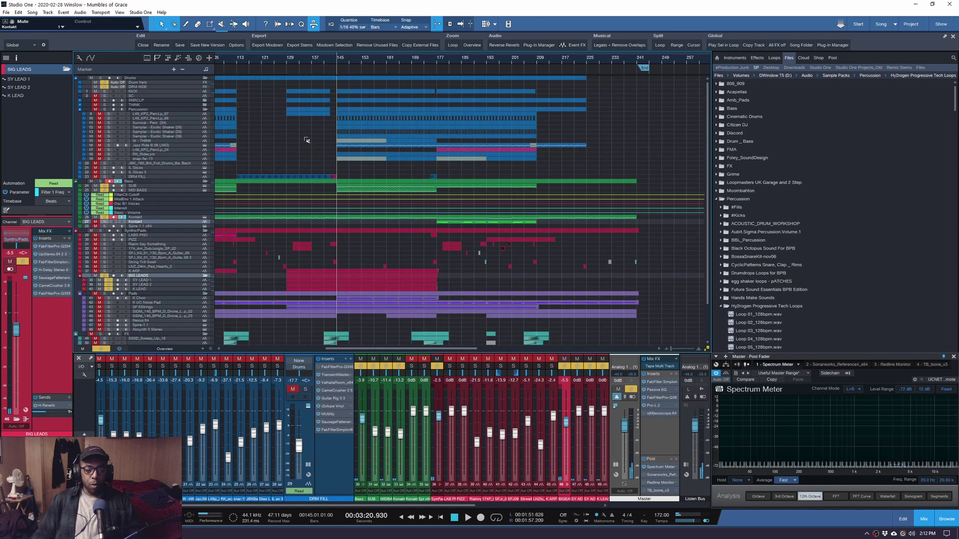
key("space")
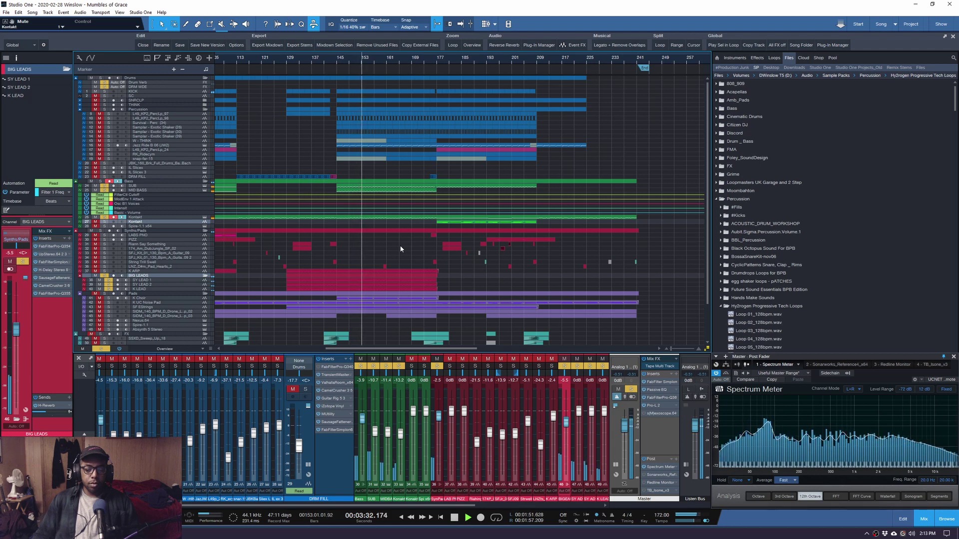
key("space")
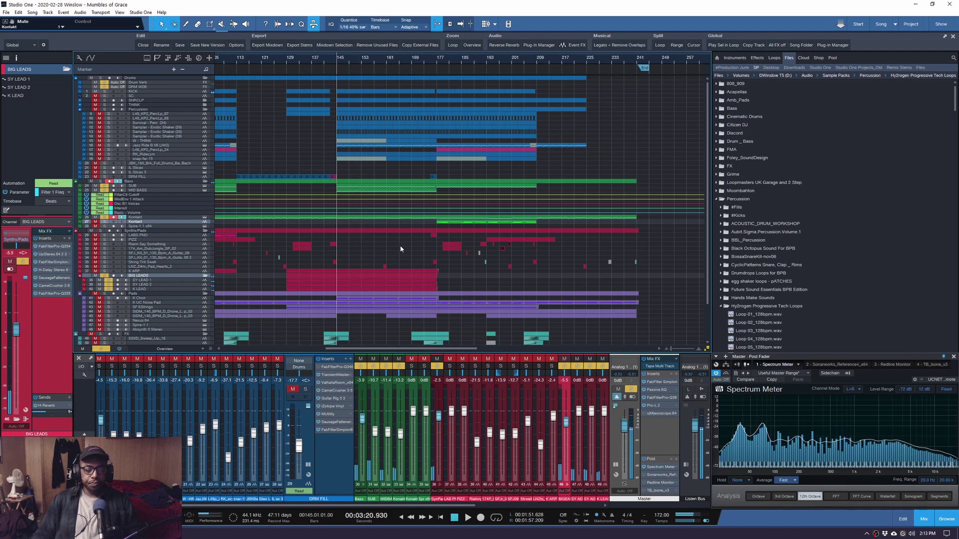
scroll(351, 242, "down", 3)
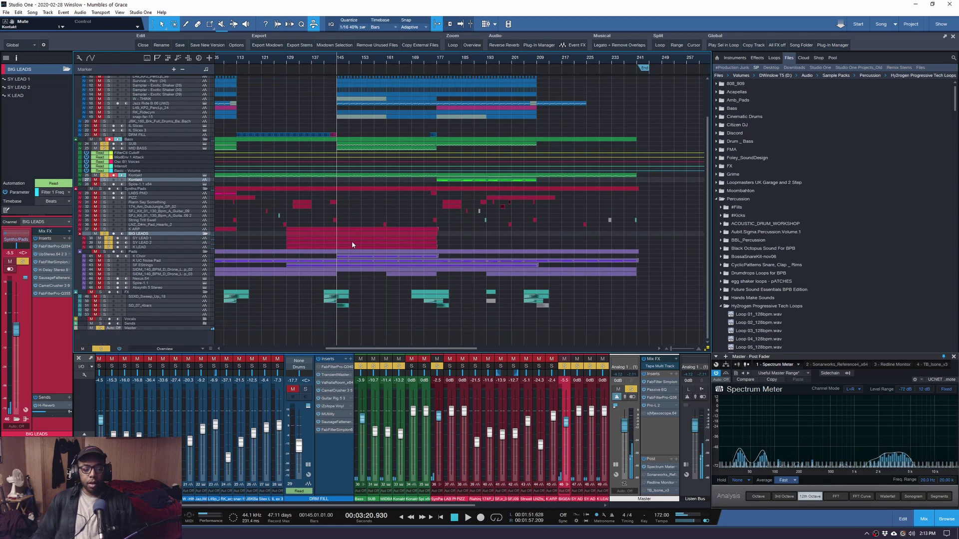
key("shift+w")
key("shift+w")
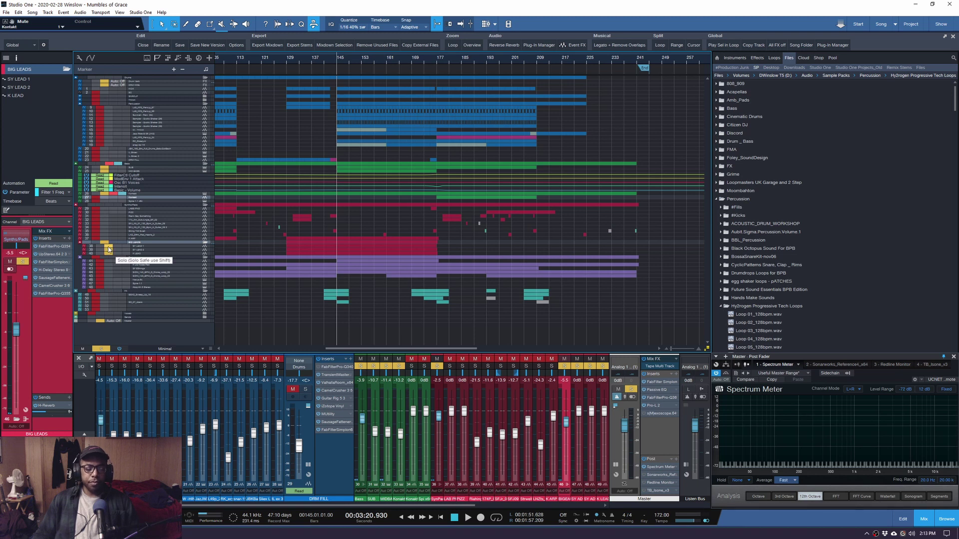
key("shift+e")
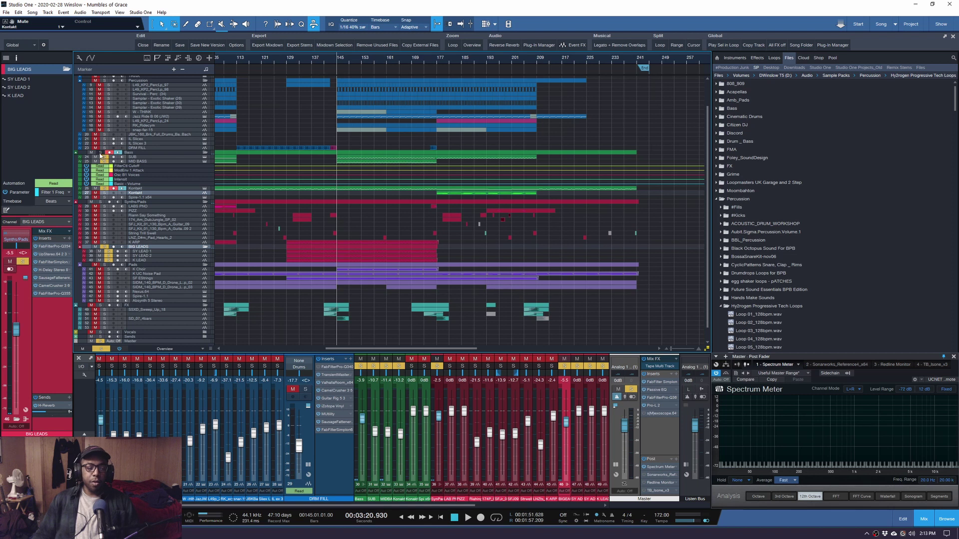
left_click_drag(95, 192, 104, 243)
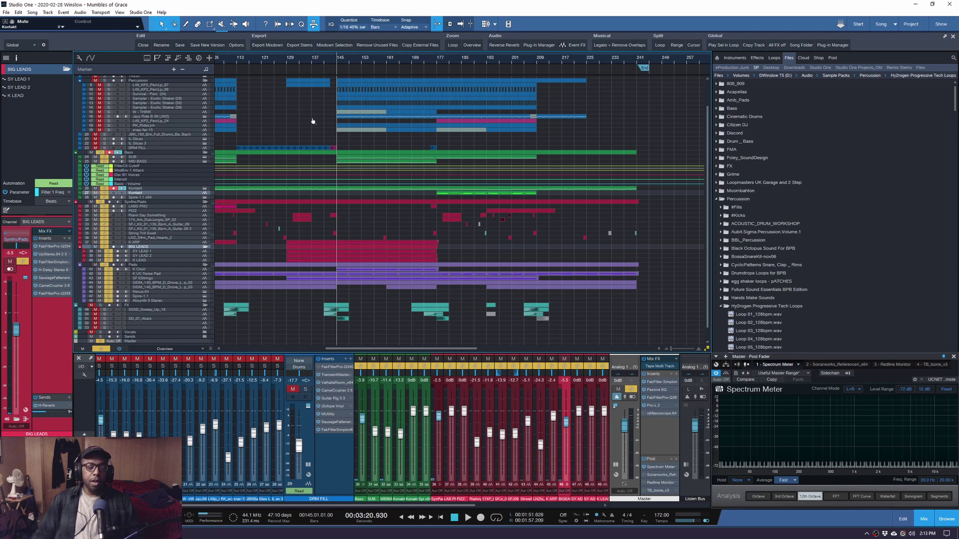
Play from bar 145 with the Pads folder soloed, adding the Synths/Pads folder and the Bass folder to the solo during playback
left_click(107, 265)
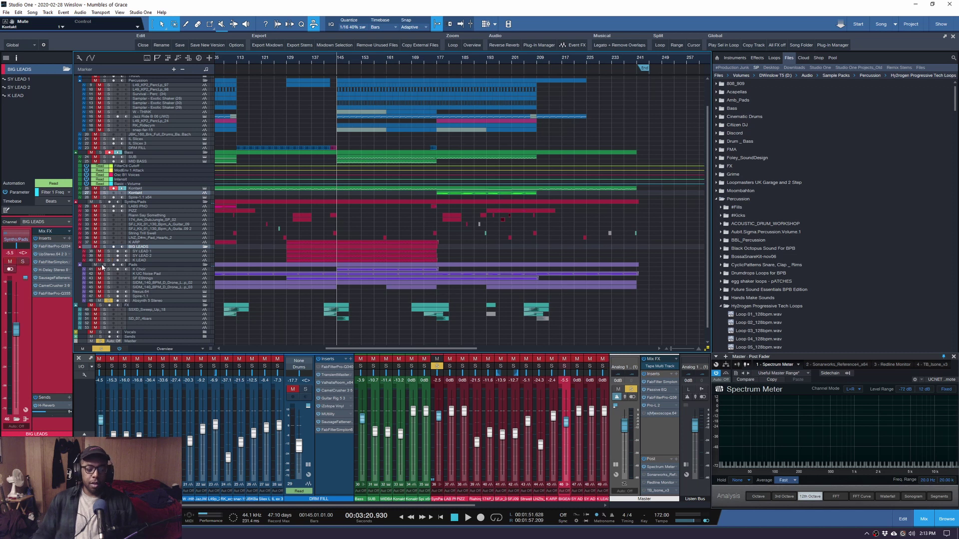
left_click(104, 266)
key("space")
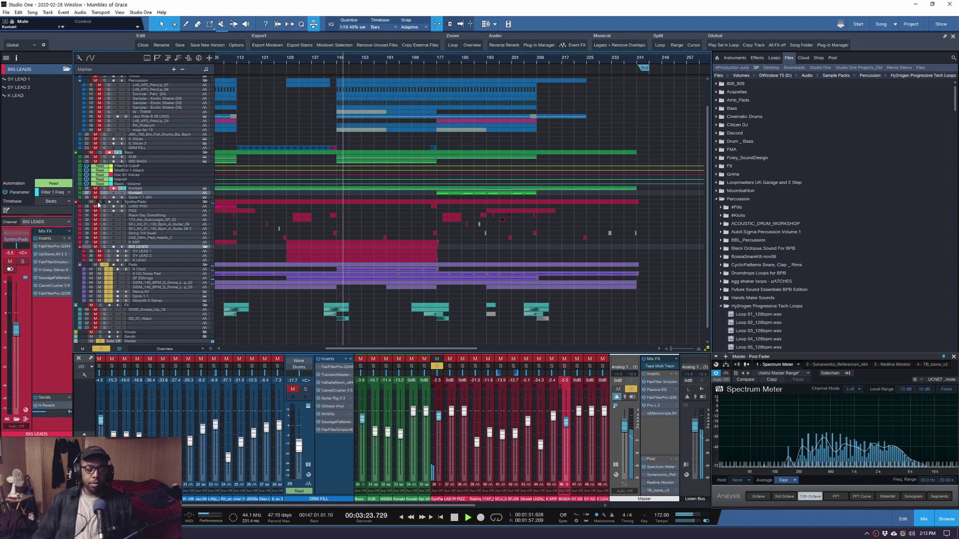
left_click(99, 203)
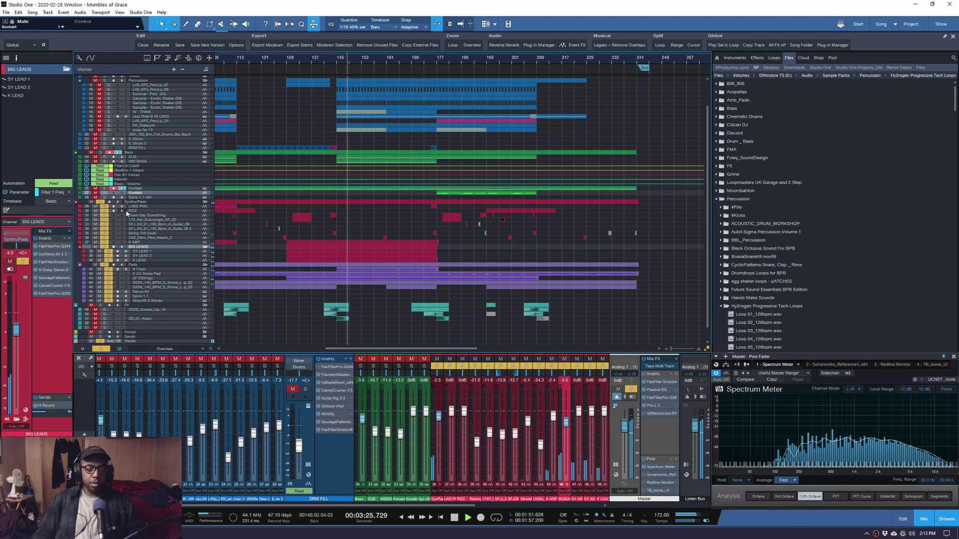
left_click(100, 152)
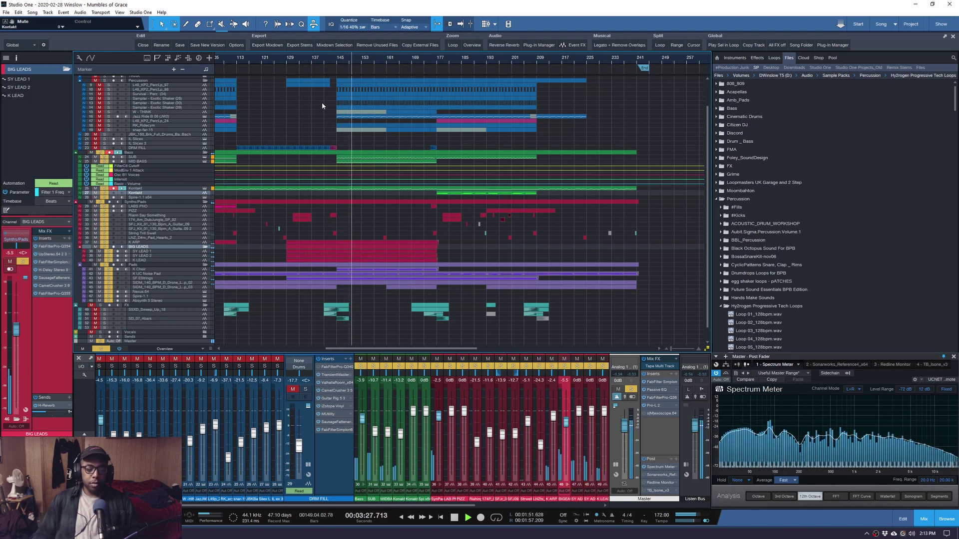
scroll(302, 124, "up", 2)
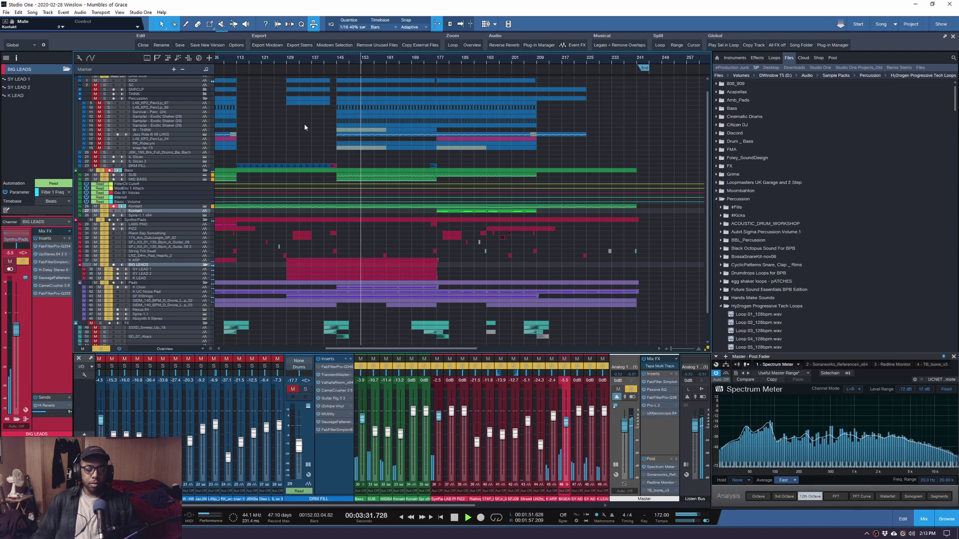
key("space")
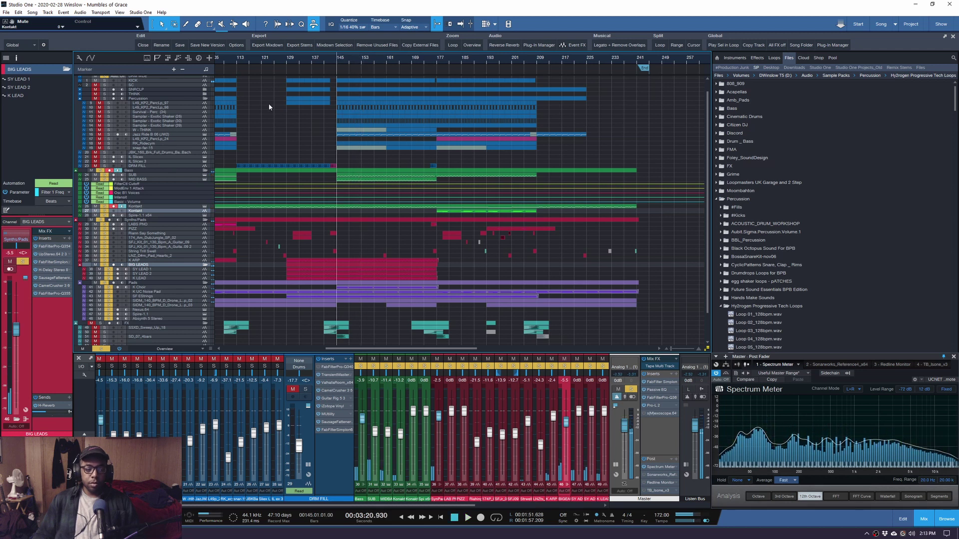
Add the Drums folder to the solo, play the combined layers from bar 145, and select the Pads folder
scroll(221, 110, "up", 1)
left_click(101, 78)
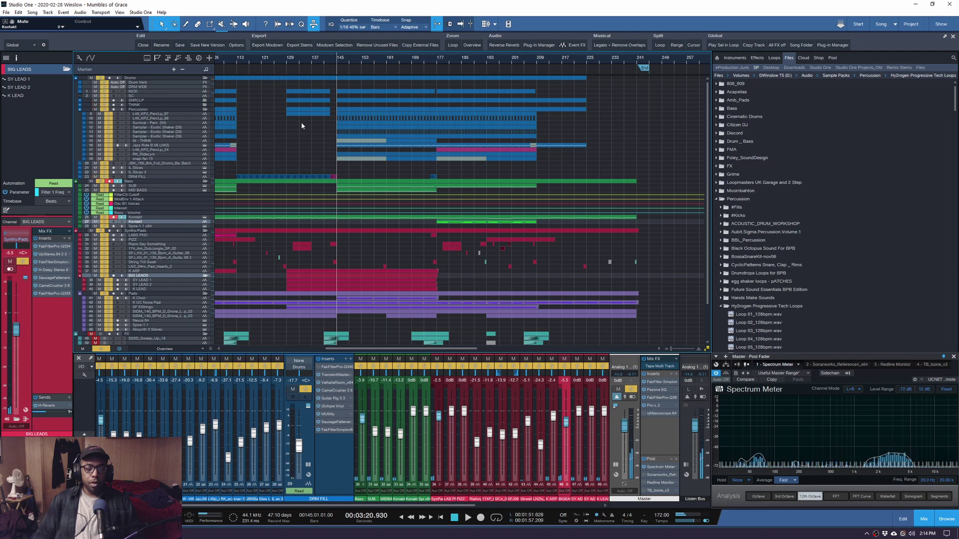
key("space")
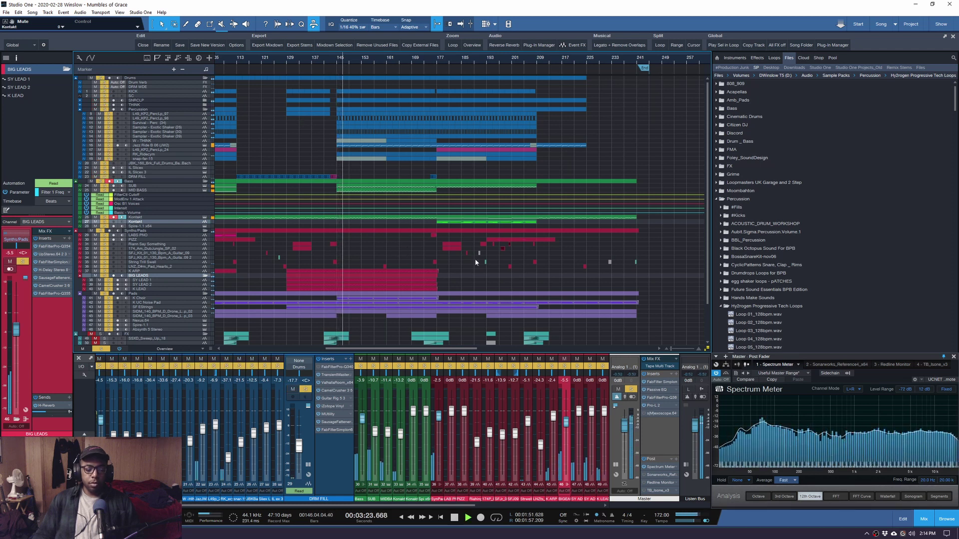
scroll(449, 175, "down", 3)
left_click_drag(490, 58, 490, 62)
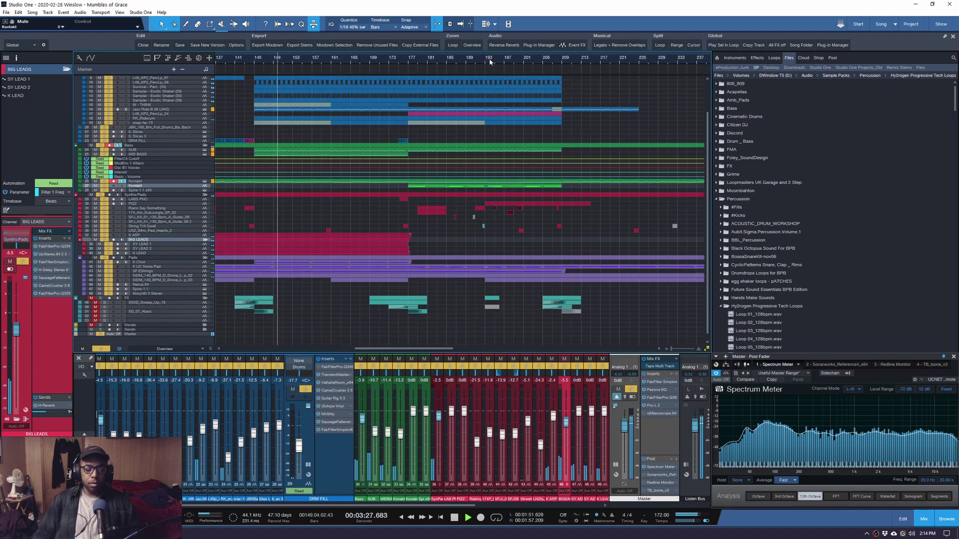
left_click(156, 258)
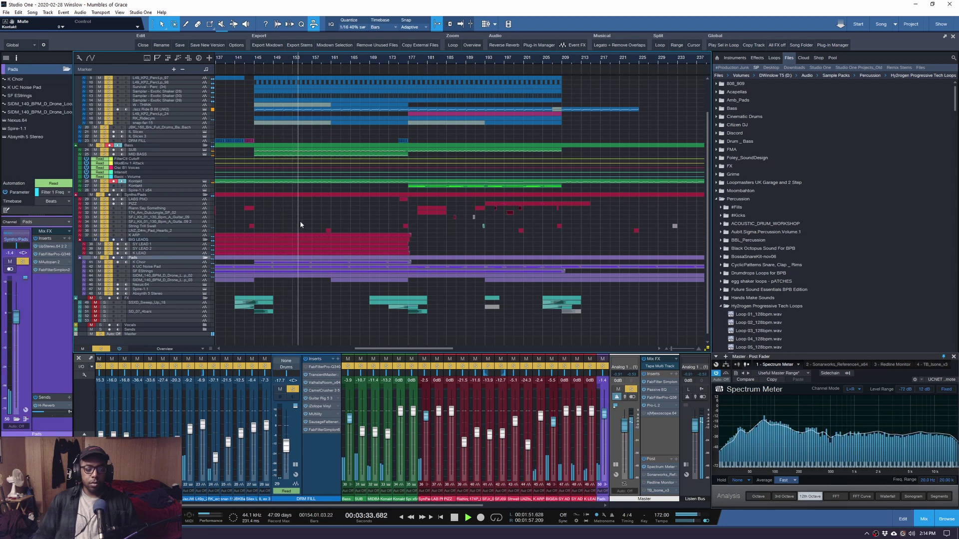
key("space")
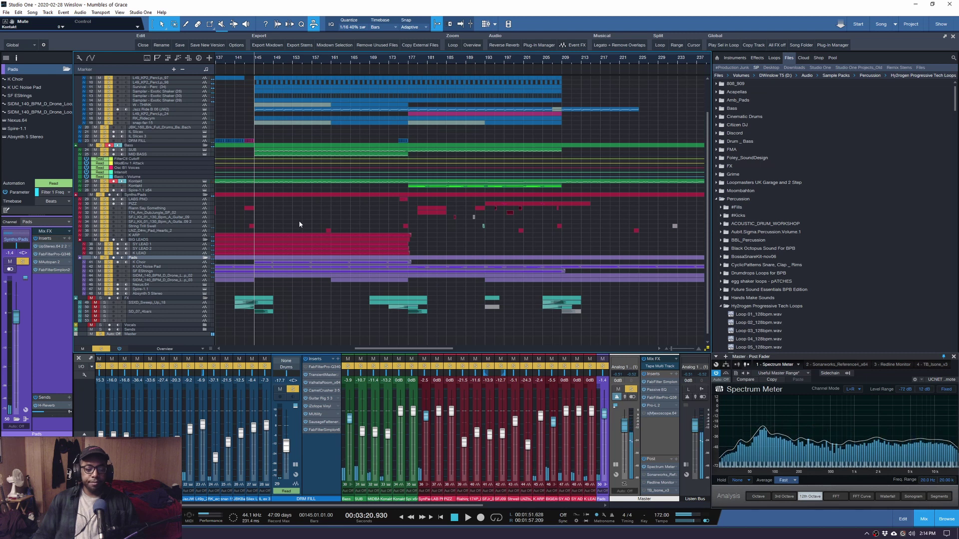
Play the section from bar 177 and mute the Drums folder during playback
scroll(452, 65, "down", 2)
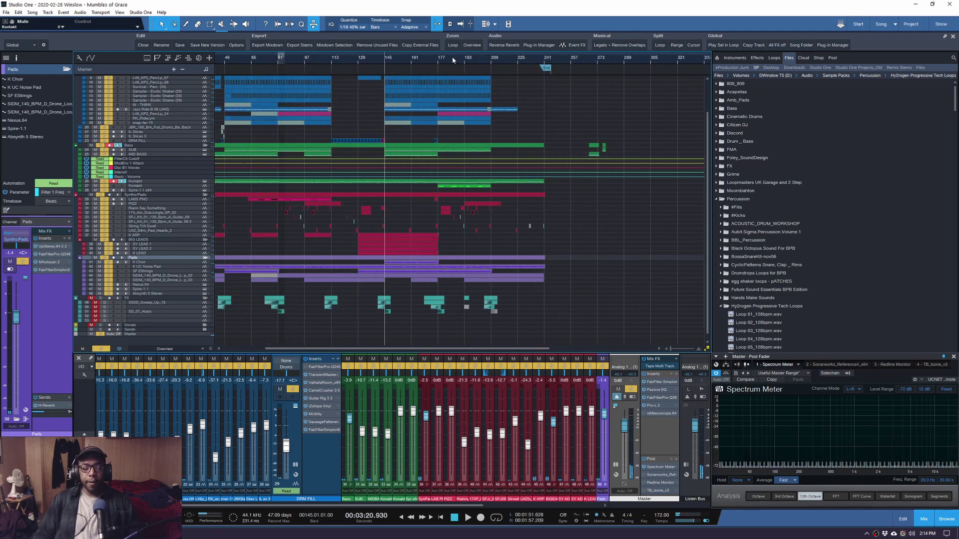
scroll(459, 60, "up", 2)
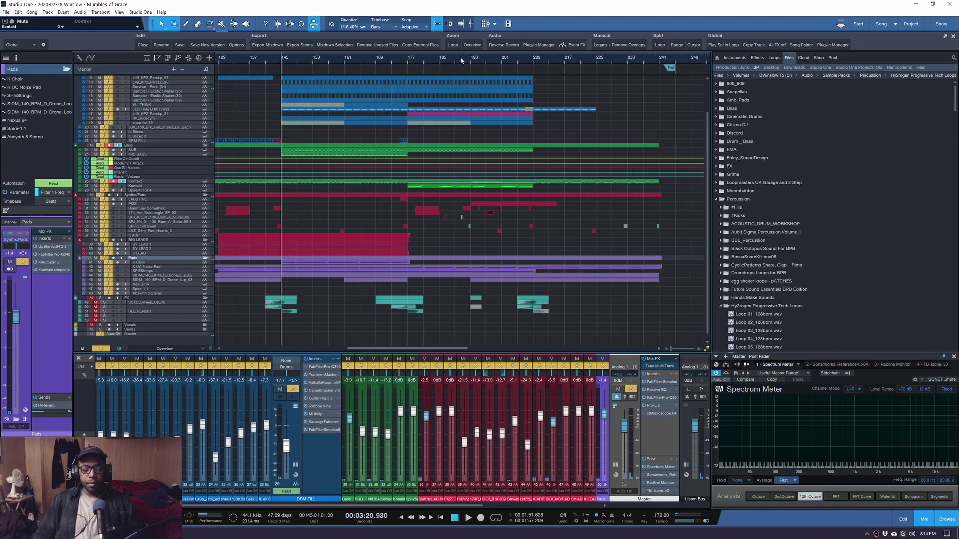
left_click(409, 61)
scroll(557, 60, "down", 3)
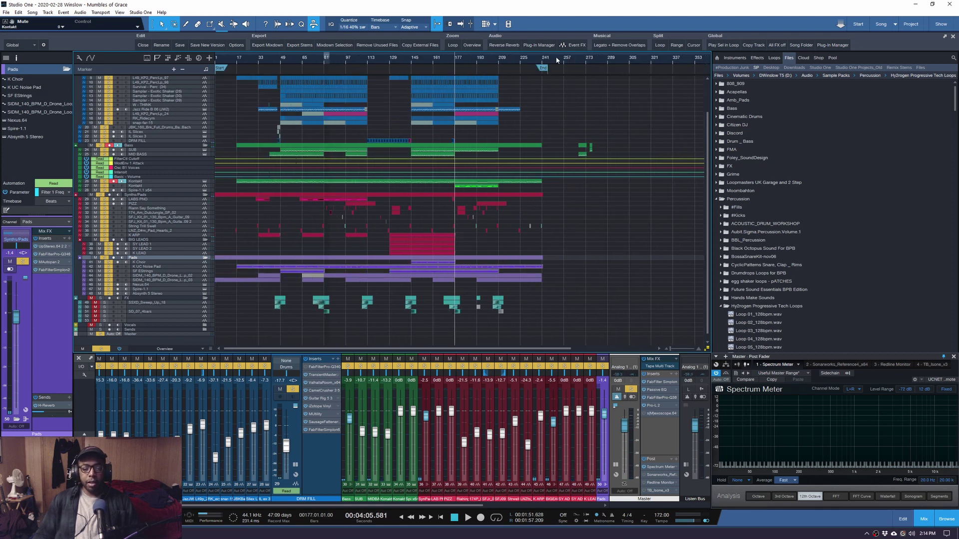
scroll(556, 60, "down", 1)
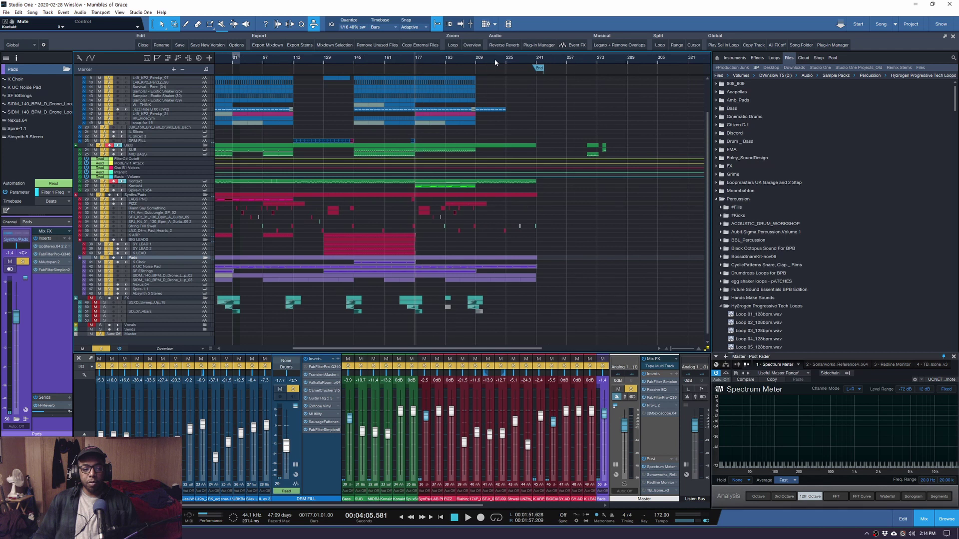
scroll(504, 60, "up", 1)
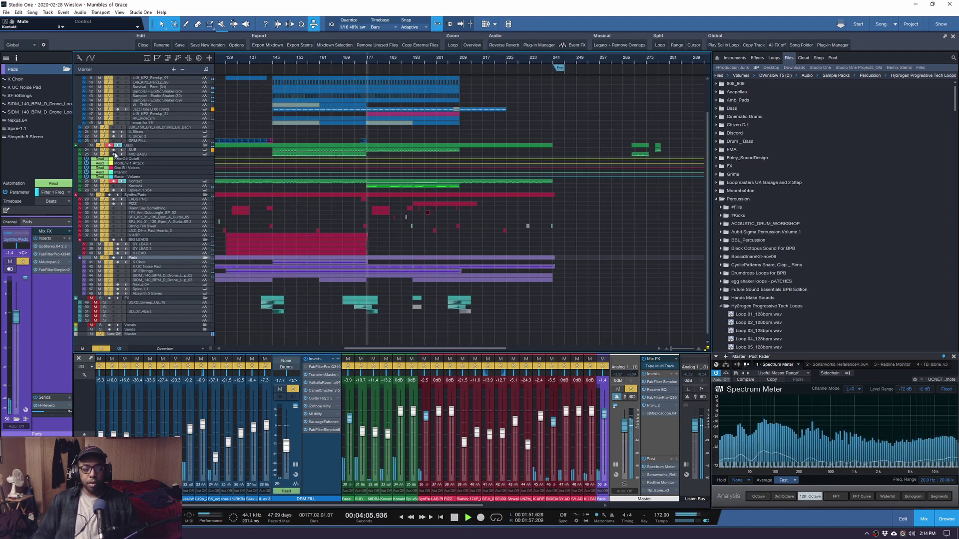
scroll(247, 115, "up", 2)
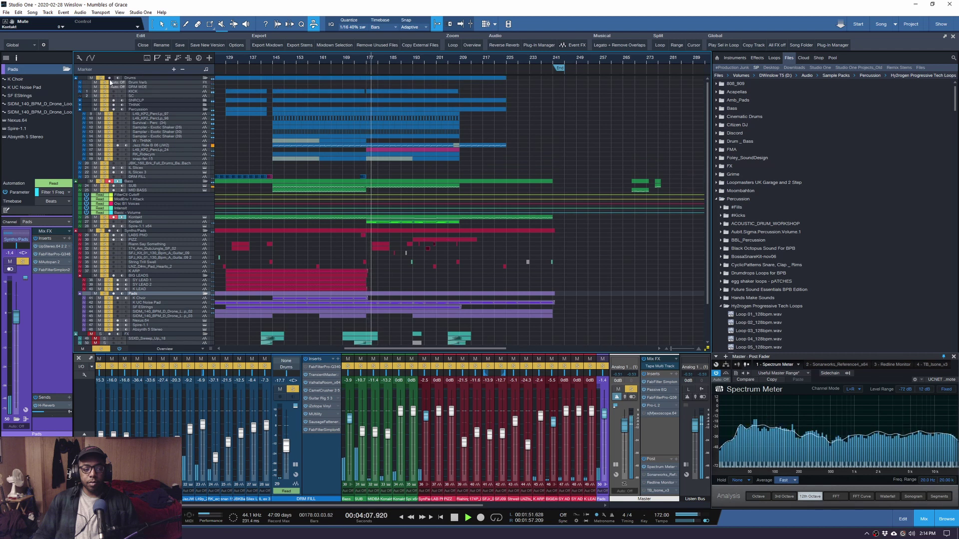
left_click(130, 77)
left_click(91, 78)
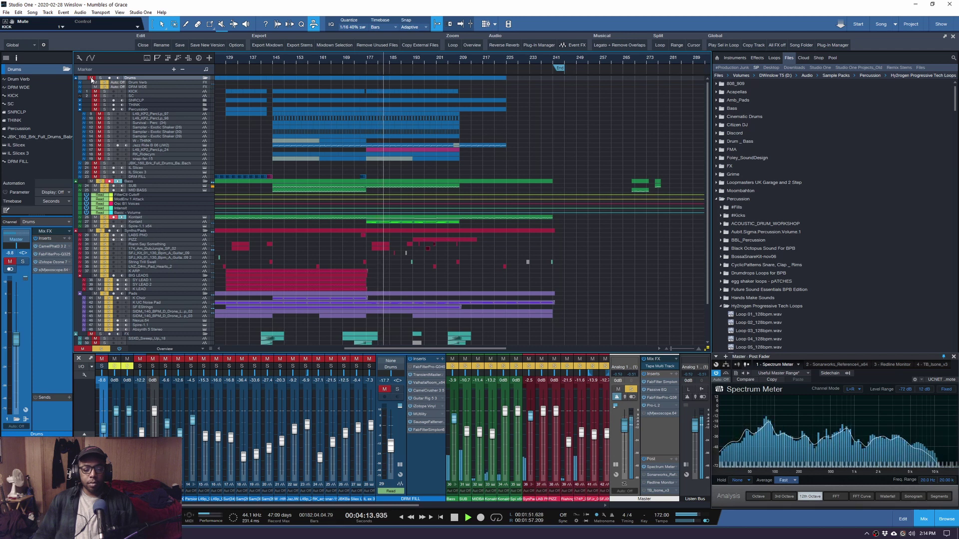
key("space")
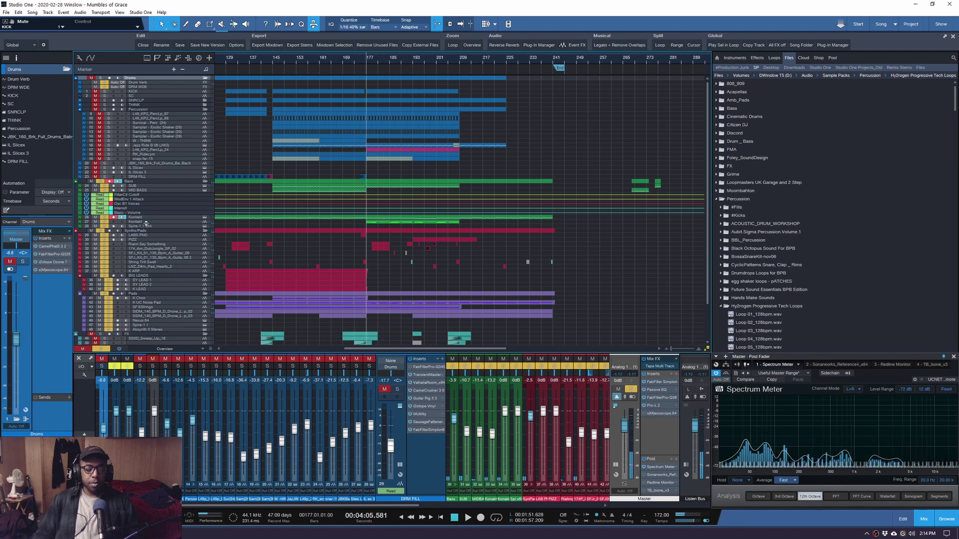
Enlarge Kontakt track 27 in the arrangement and play the drumless layers from bar 177
left_click_drag(147, 219, 150, 229)
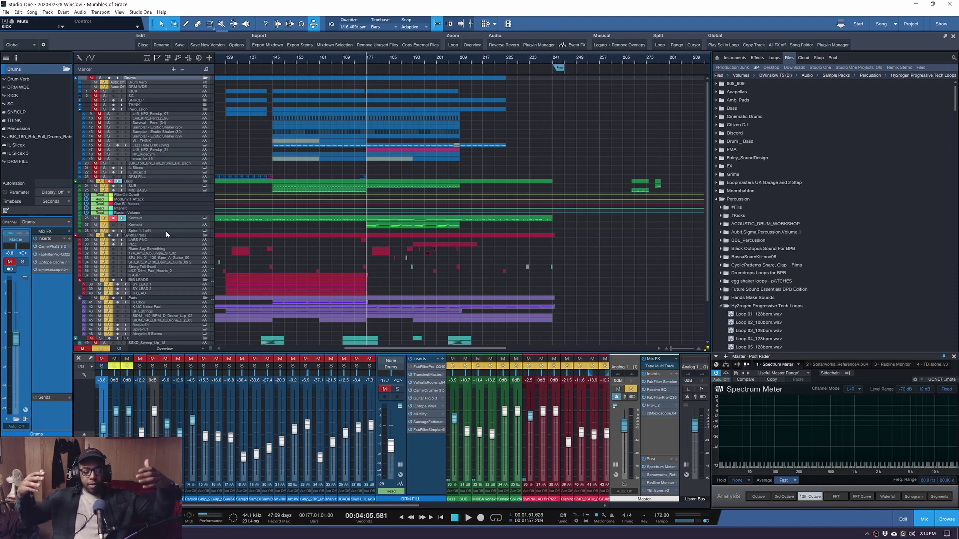
key("space")
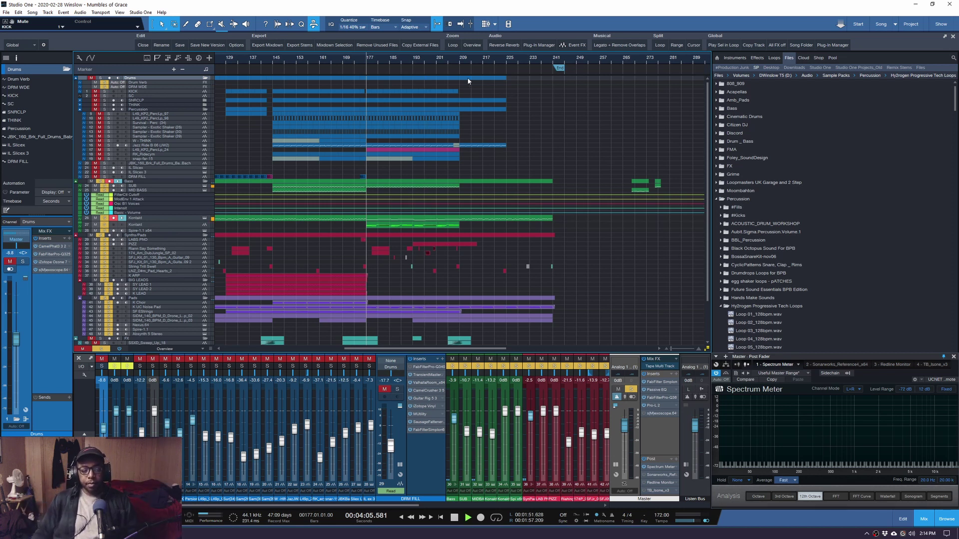
scroll(476, 57, "up", 2)
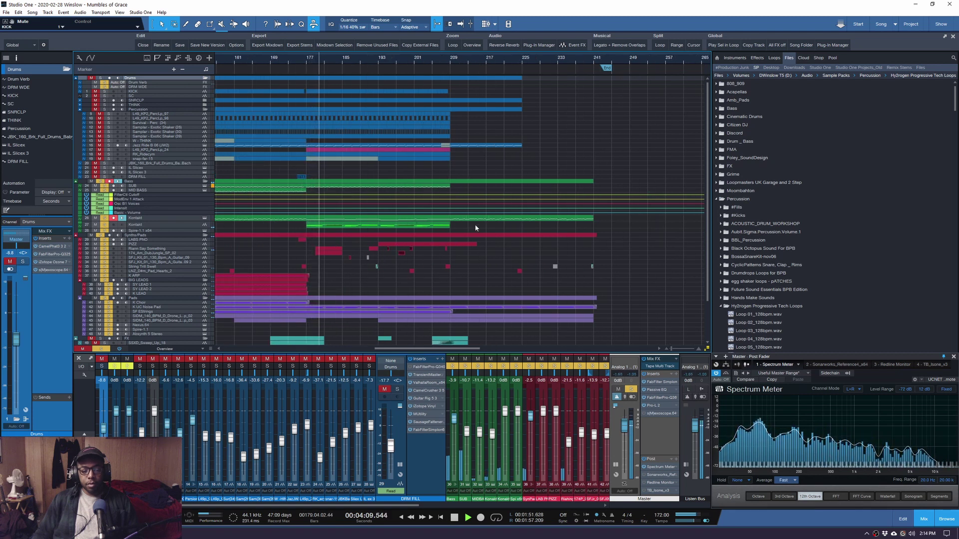
scroll(490, 232, "down", 2)
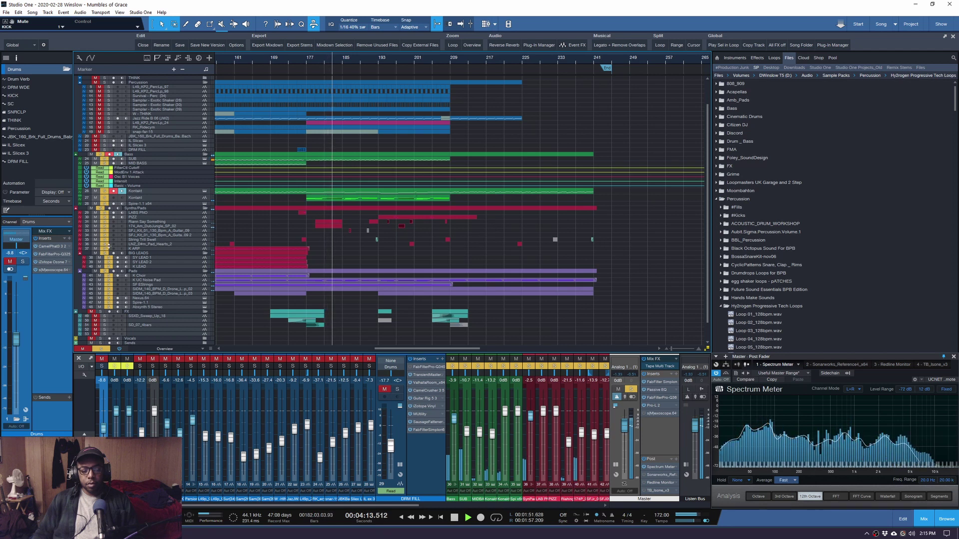
Reduce the solo to the Pads folder and play the pads alone from around bar 90
left_click(105, 272)
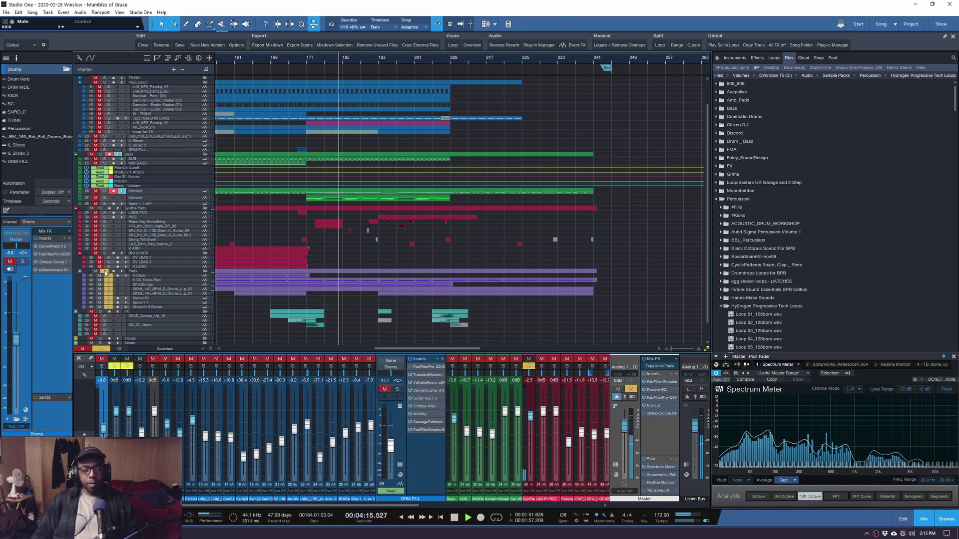
key("space")
scroll(413, 58, "down", 3)
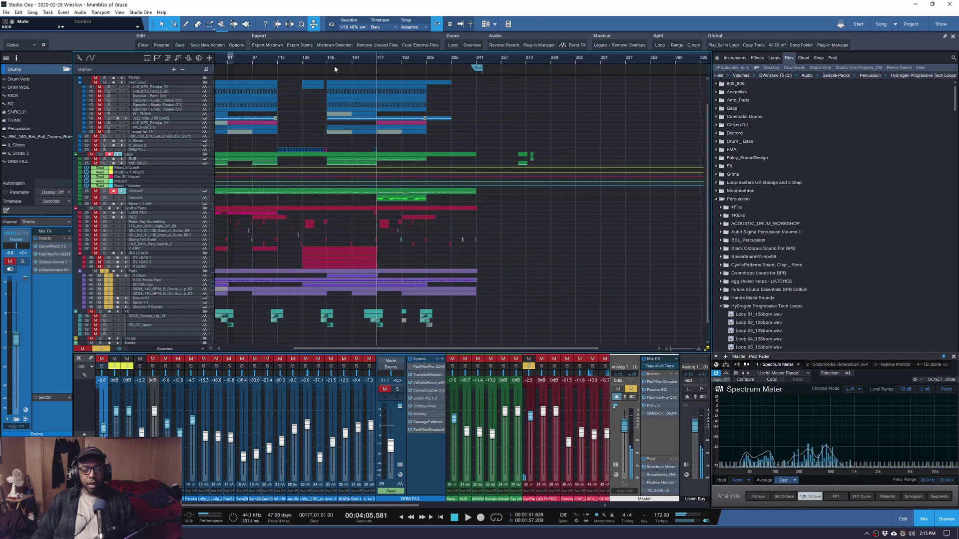
left_click(243, 61)
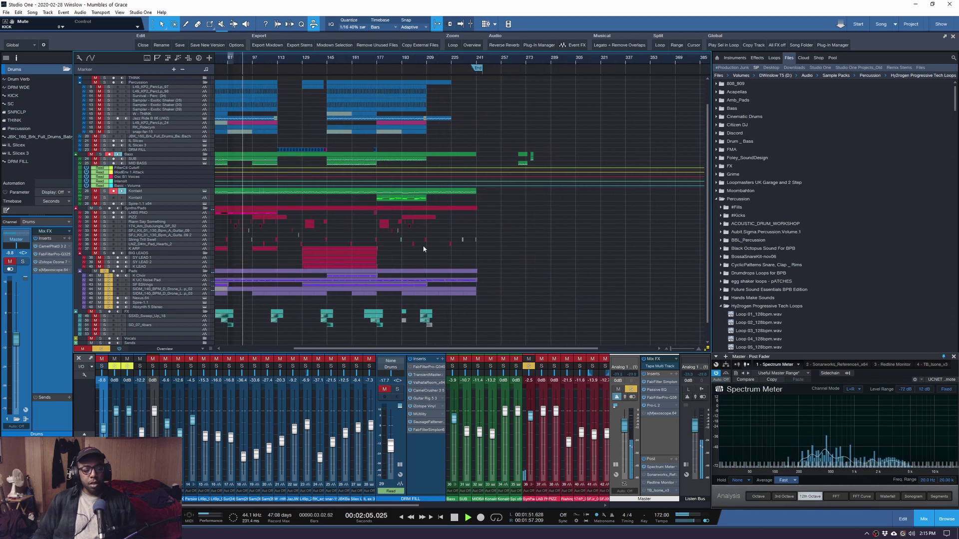
key("space")
scroll(433, 63, "up", 3)
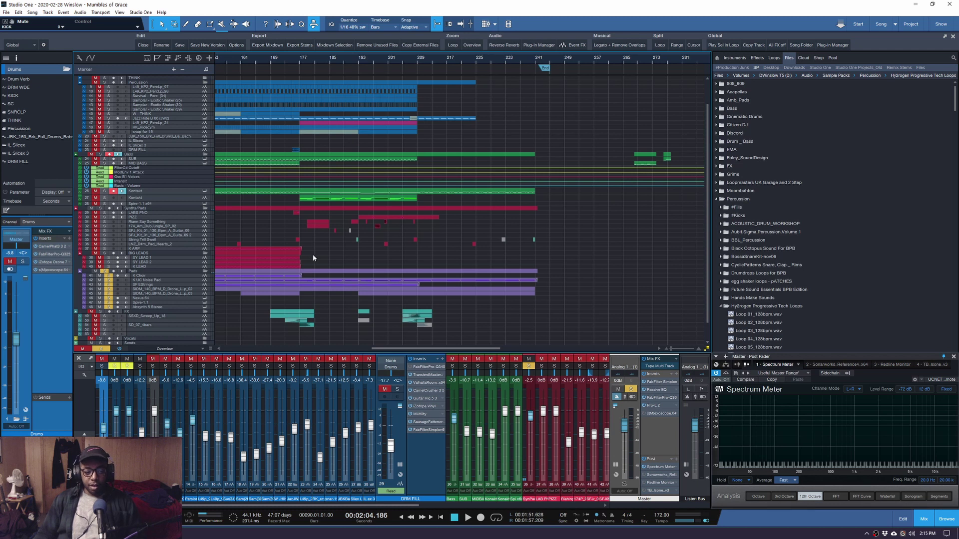
Examine the full song arrangement across all track folders, from the drums down to the pads and effects, in an overview zoom
scroll(313, 255, "up", 2)
scroll(314, 257, "up", 1)
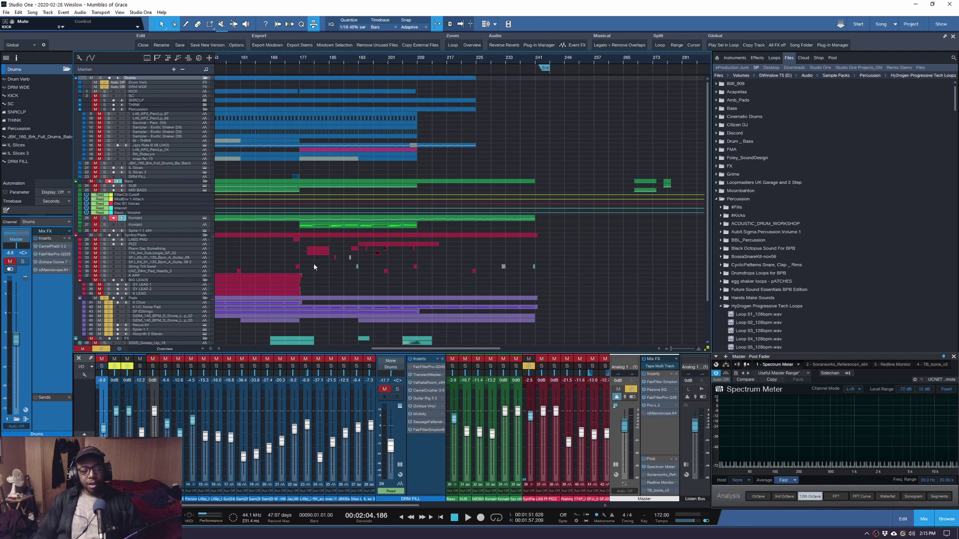
scroll(542, 61, "down", 5)
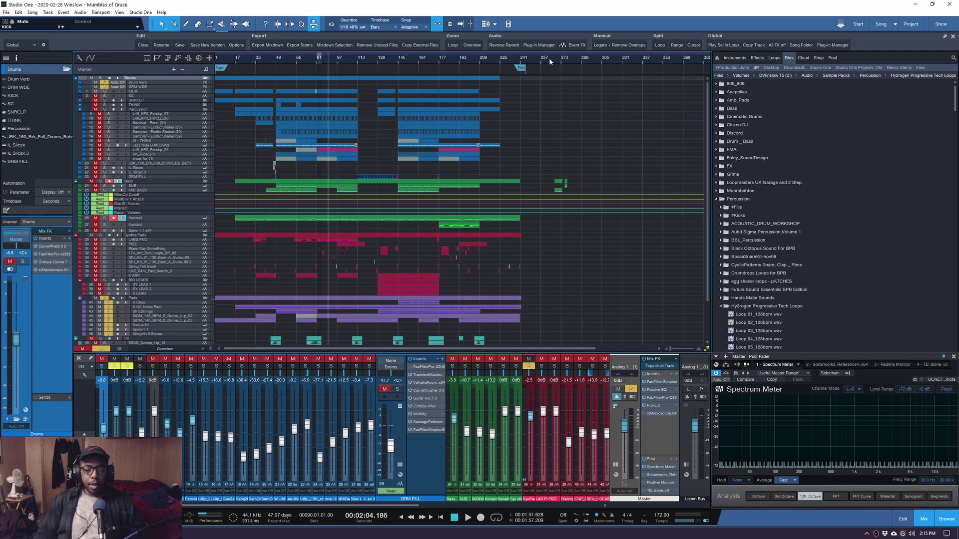
scroll(365, 208, "down", 3)
scroll(274, 265, "up", 3)
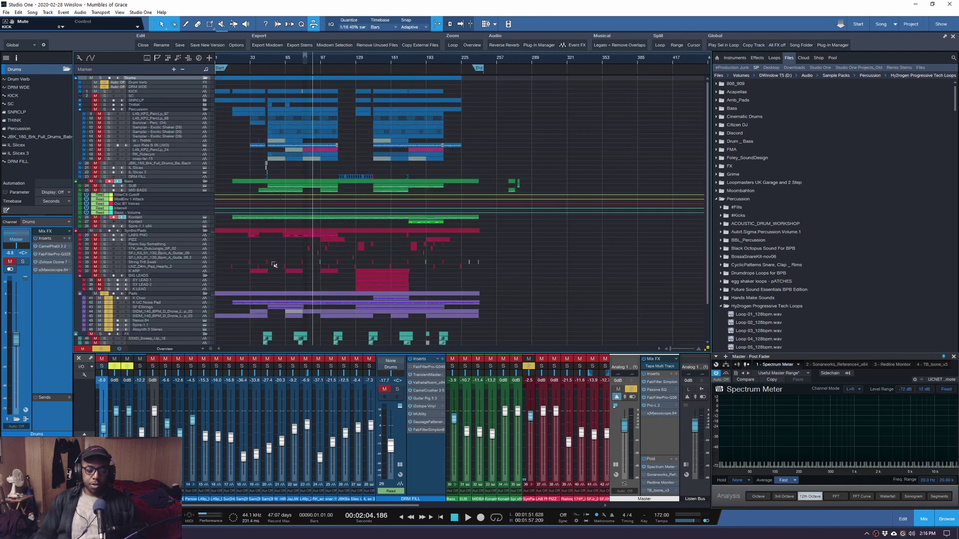
scroll(299, 319, "down", 4)
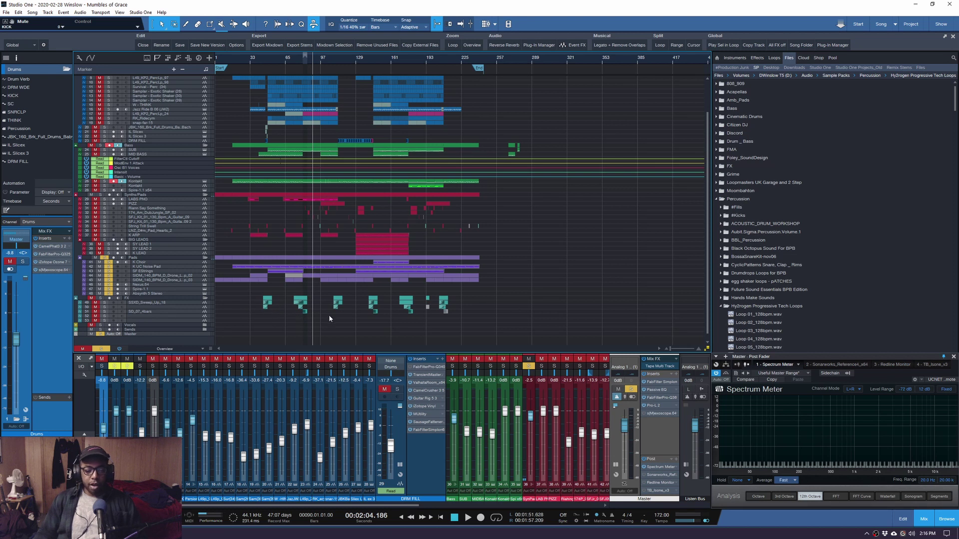
scroll(330, 318, "up", 3)
scroll(314, 272, "up", 1)
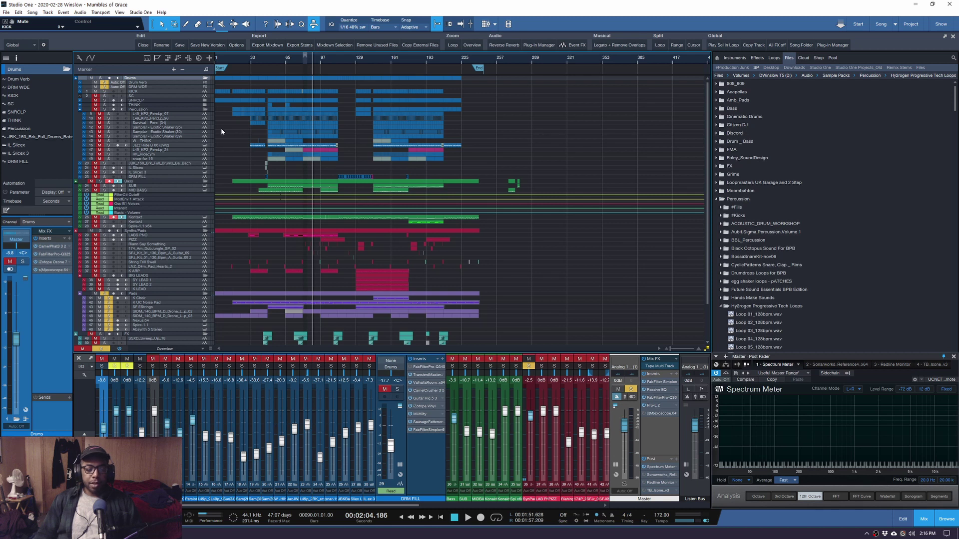
left_click(472, 45)
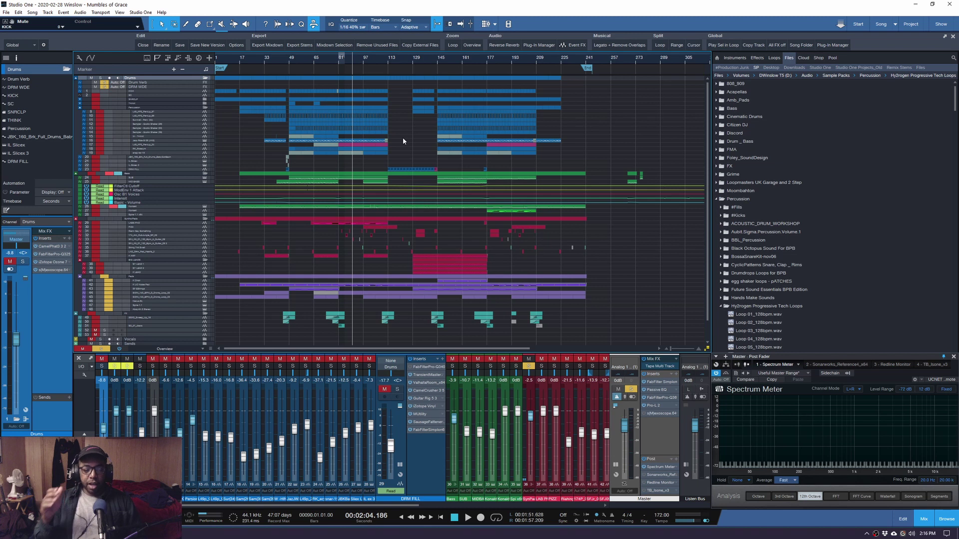
Play the song from bar 48 and clear the solo during playback so that all folders sound together
left_click(289, 63)
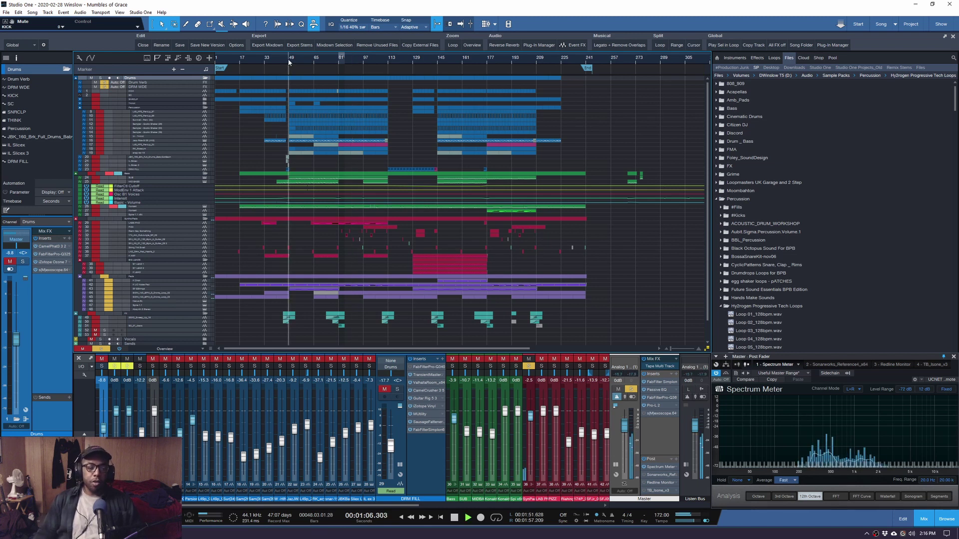
scroll(287, 61, "up", 3)
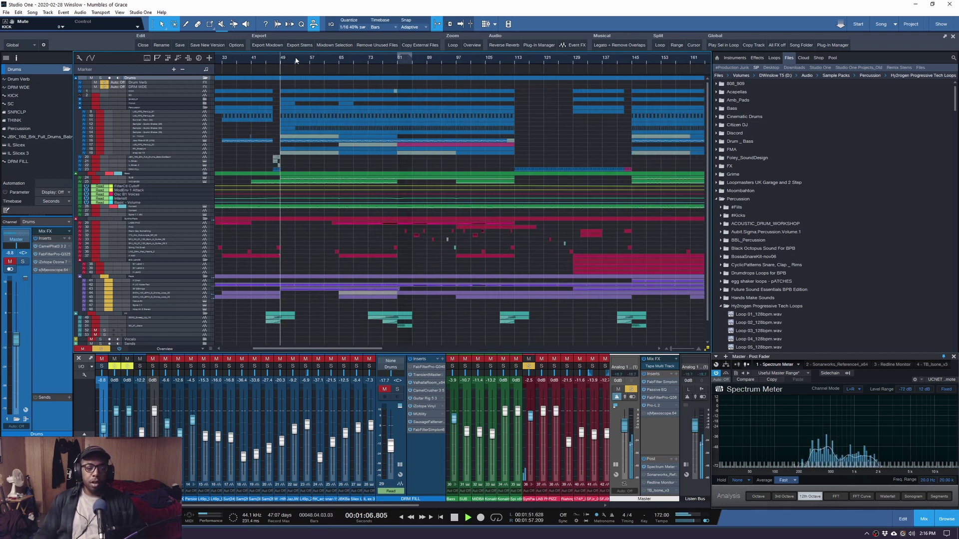
left_click(99, 78)
left_click(100, 78)
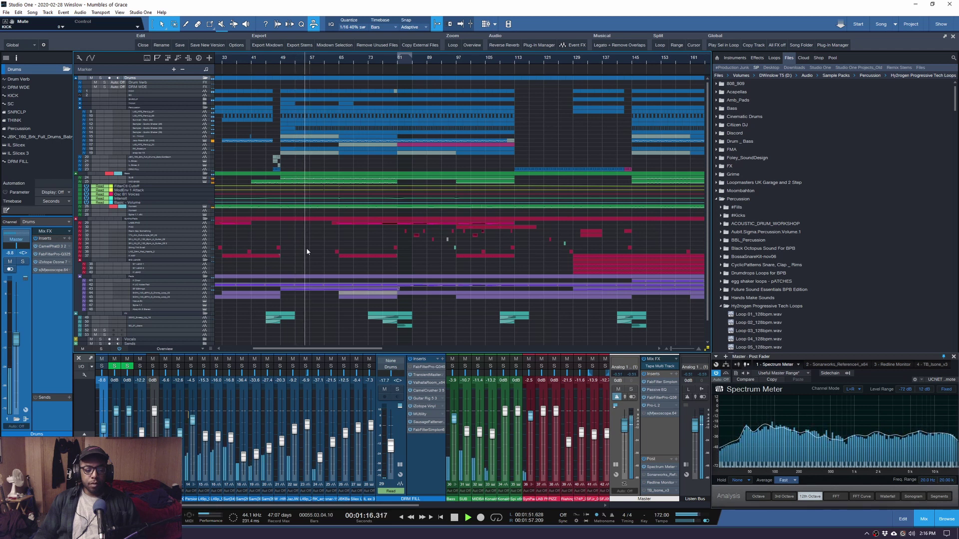
key("space")
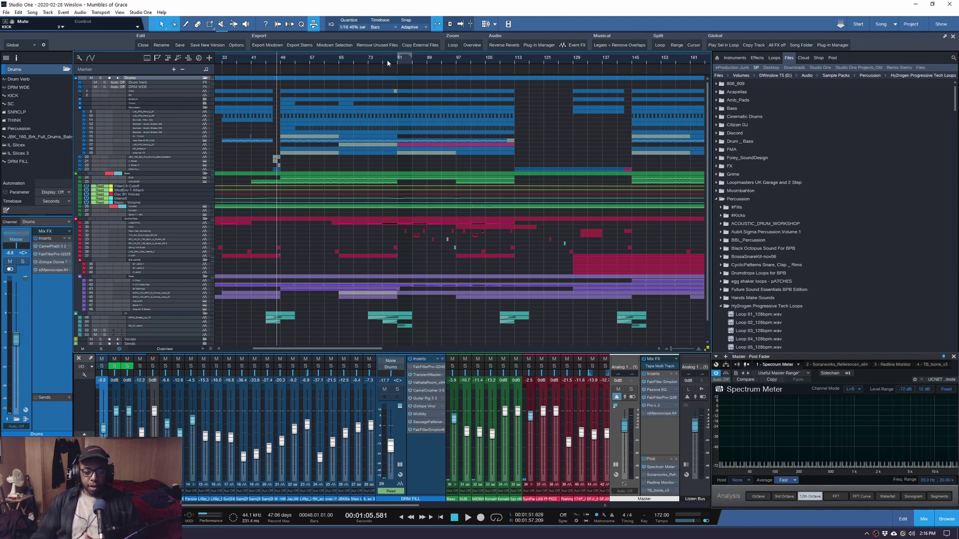
Play the full mix from bar 74 and again from bar 81
left_click(373, 64)
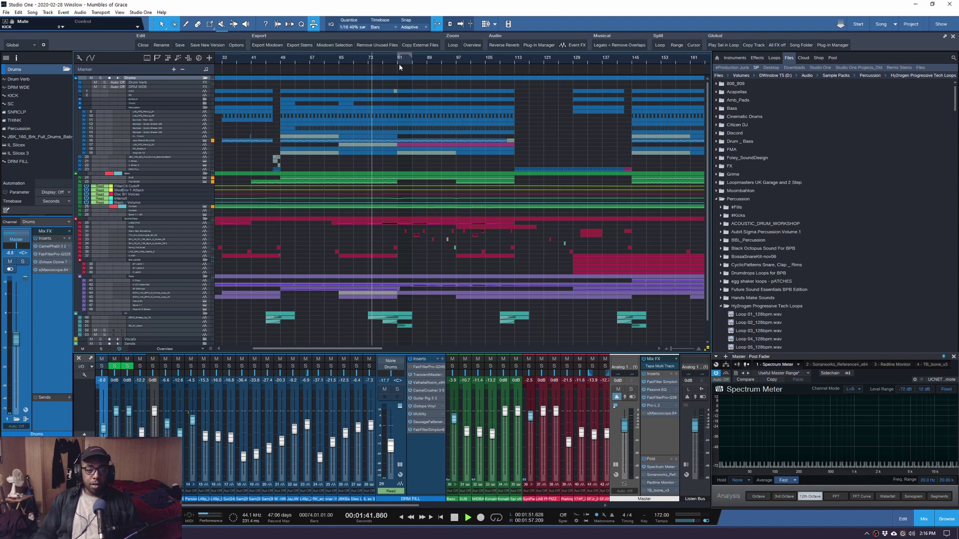
key("space")
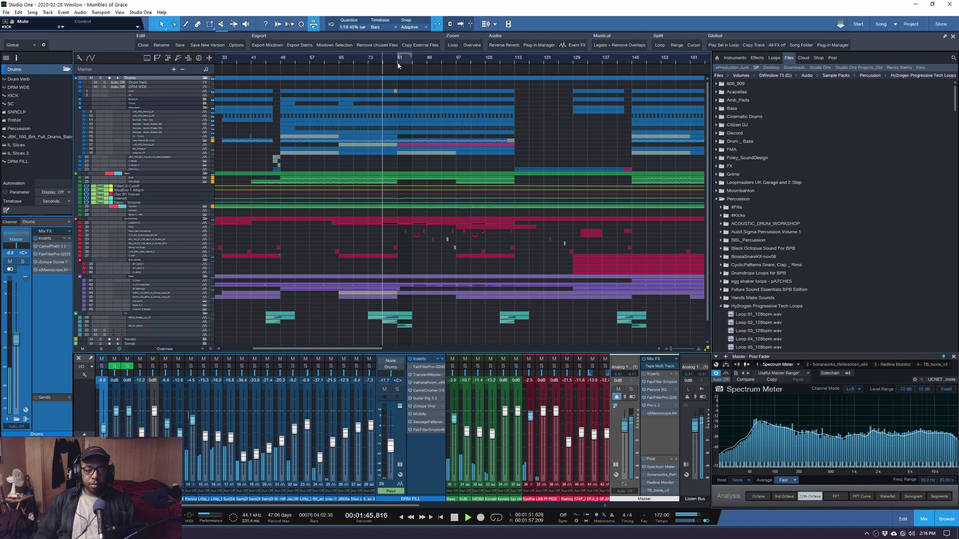
key("space")
left_click(399, 65)
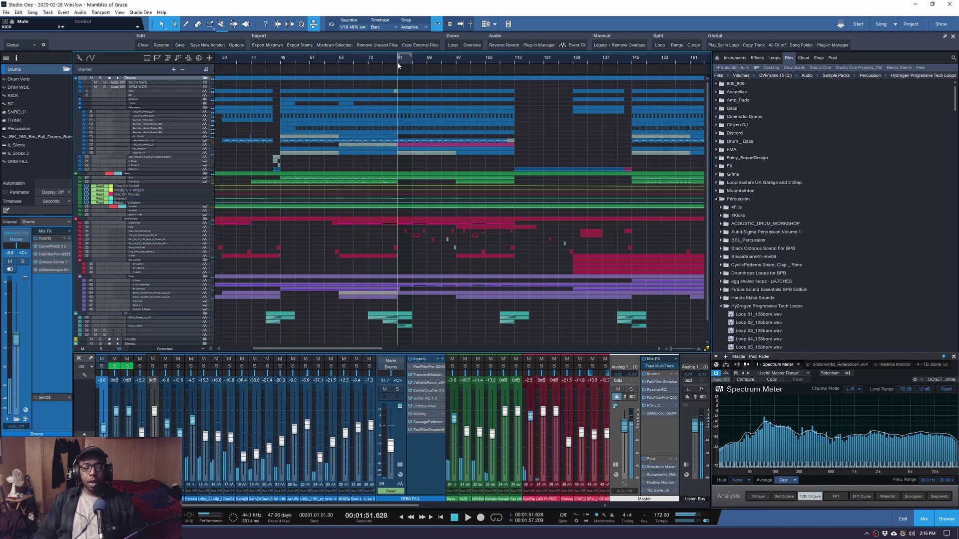
scroll(415, 122, "right", 6)
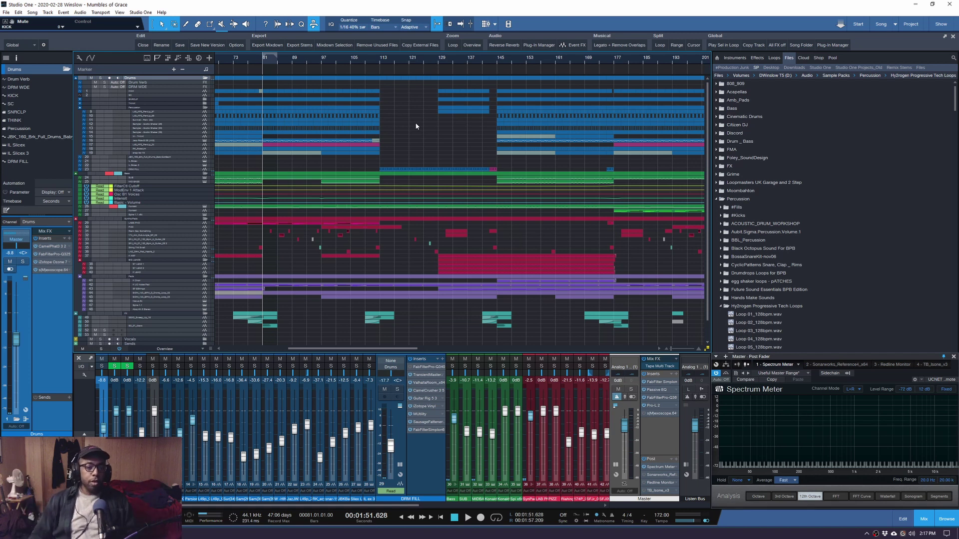
key("space")
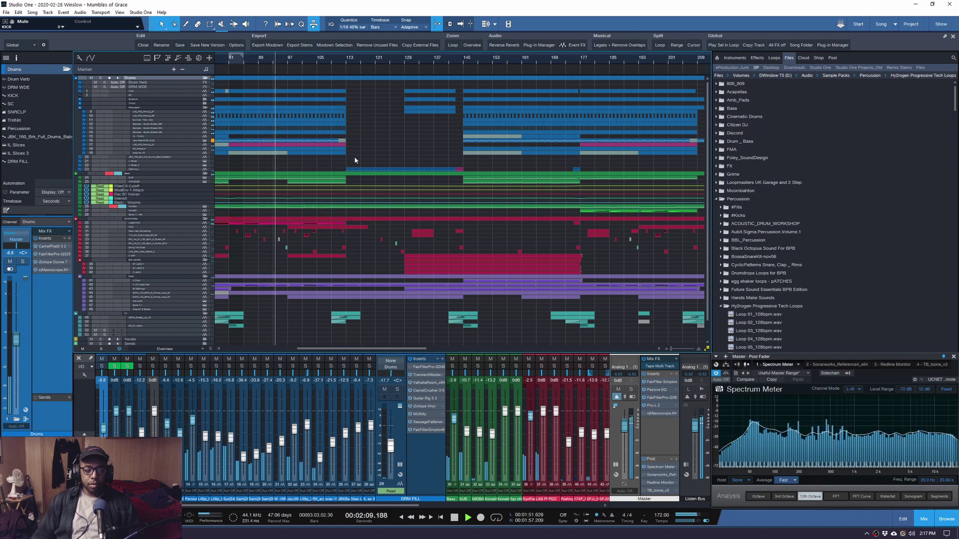
key("space")
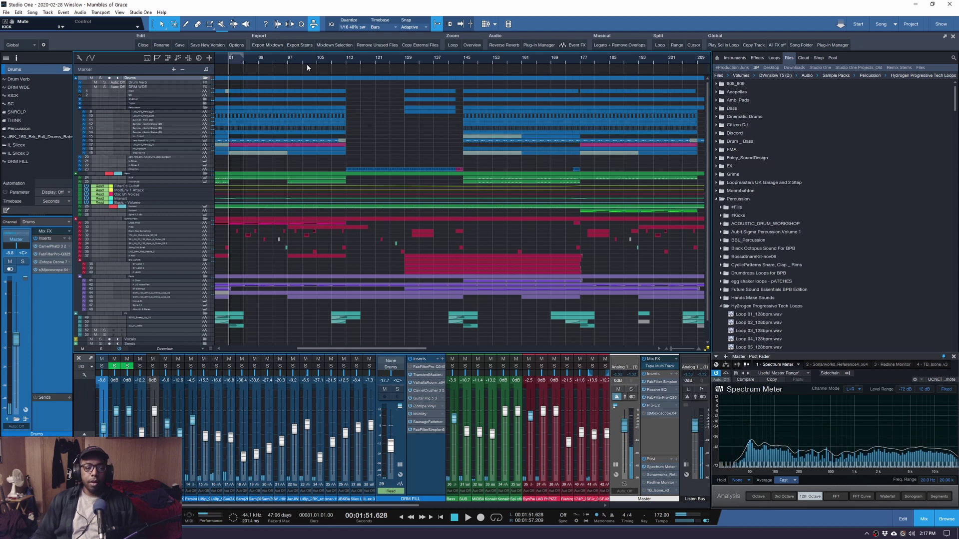
Play the full mix from bar 128 and jump to bar 145
left_click(380, 62)
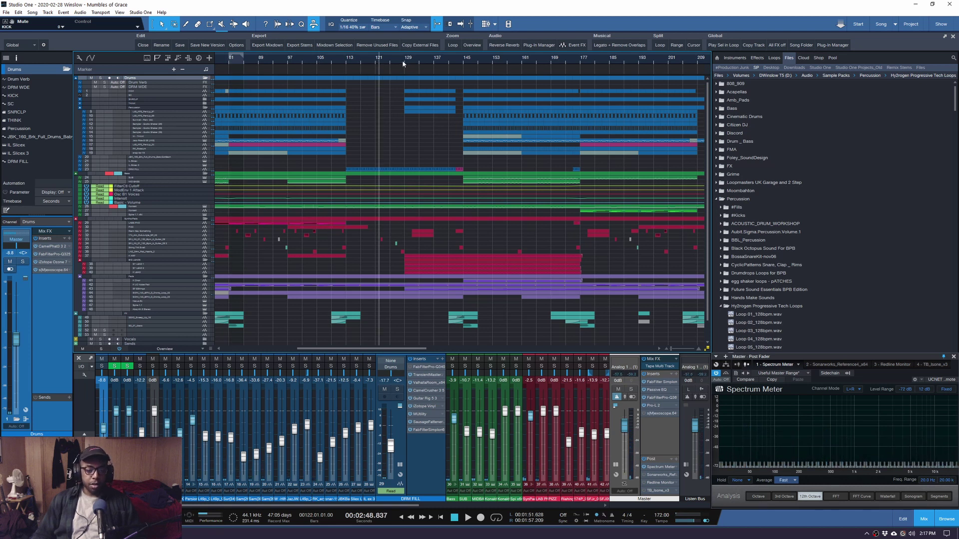
left_click(401, 61)
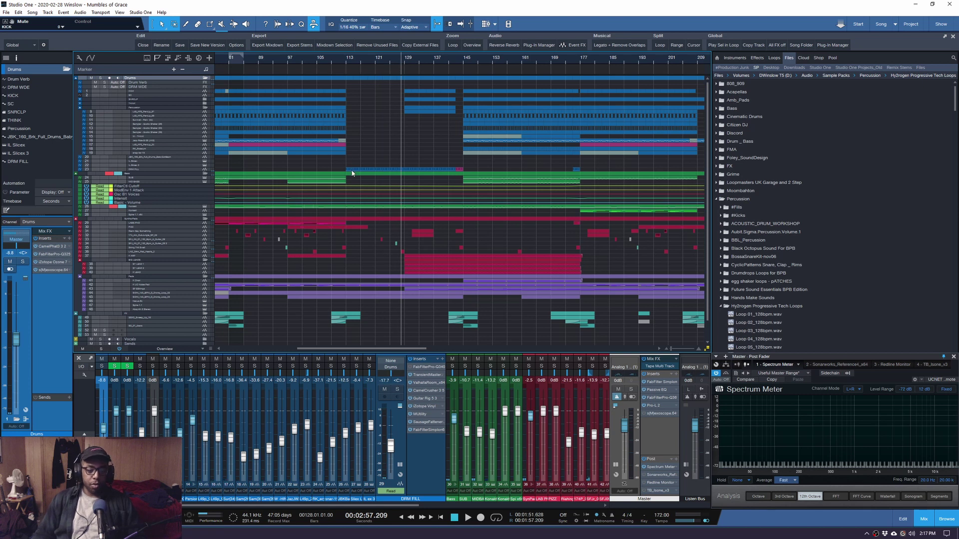
key("space")
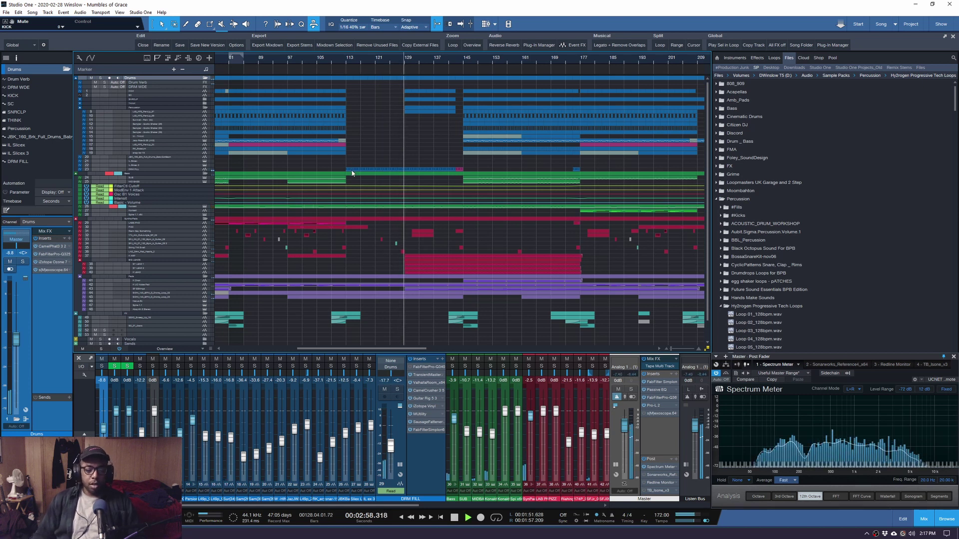
left_click(465, 60)
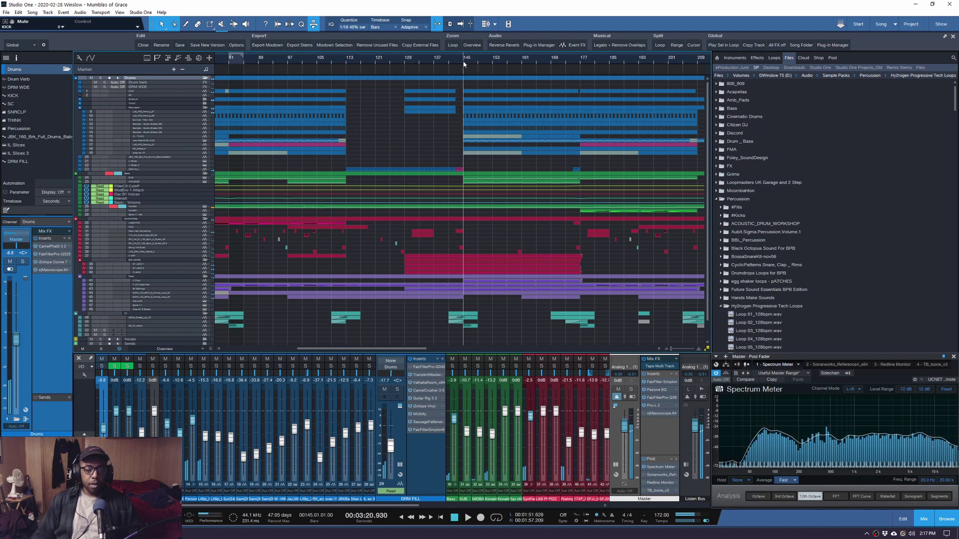
key("space")
Enlarge the SUB and MID BASS tracks in the arrangement and play the full mix from bar 145
key("w")
key("w")
key("w")
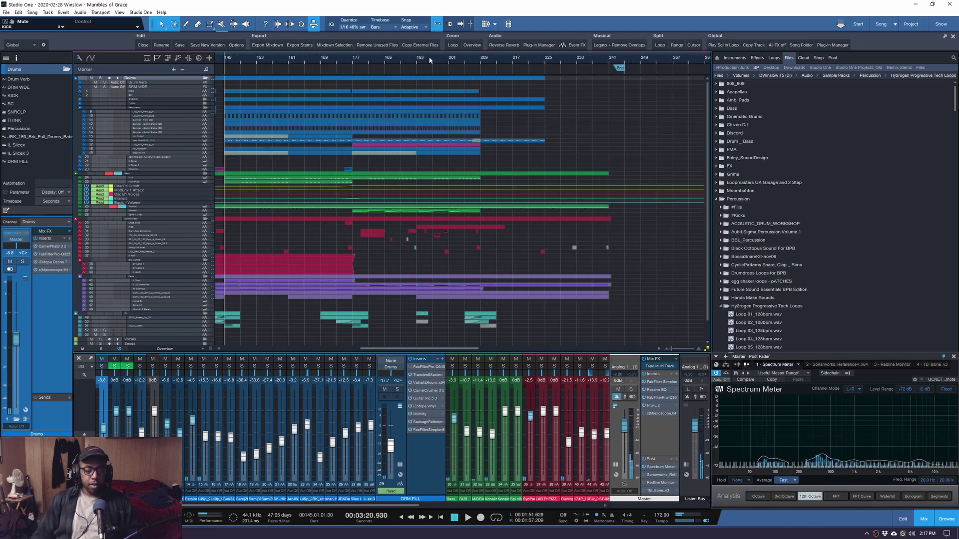
key("e")
key("e")
key("w")
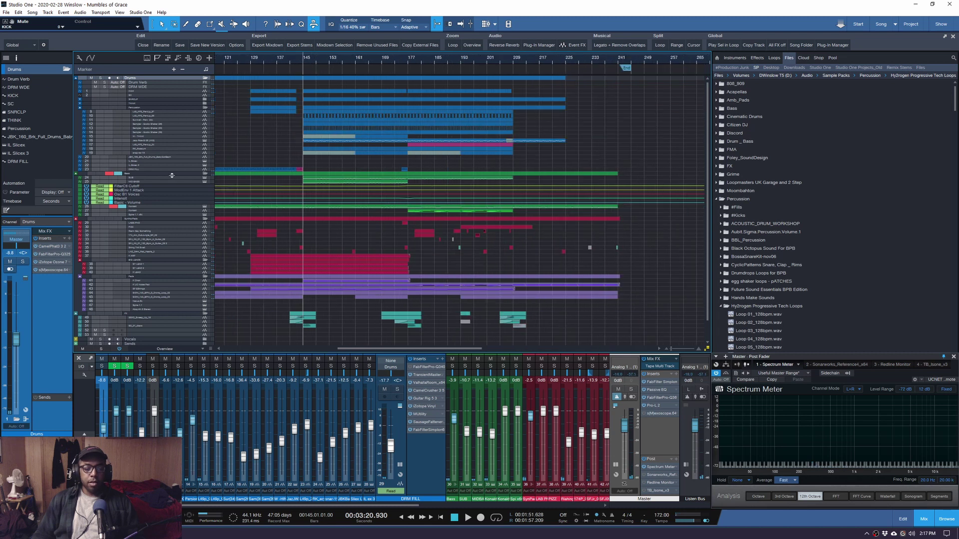
left_click_drag(164, 181, 156, 200)
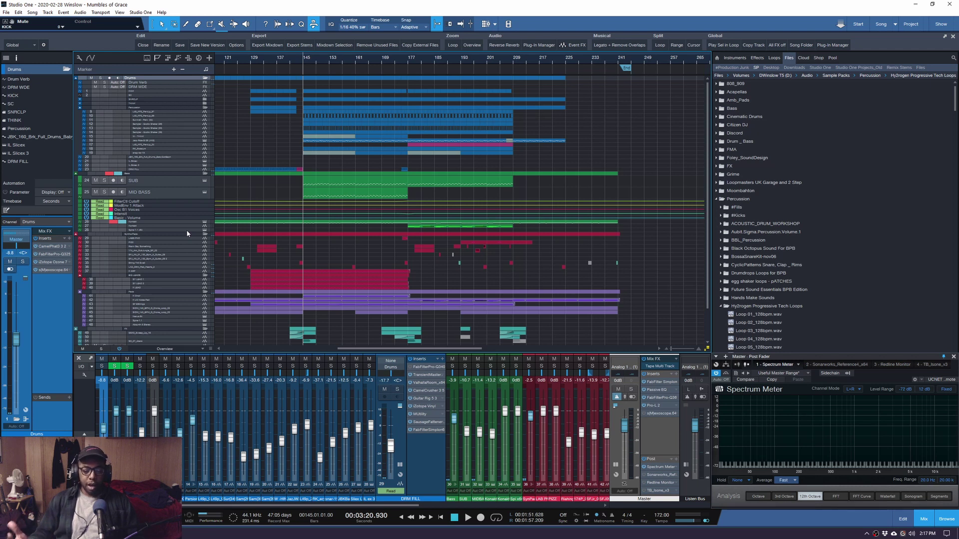
key("space")
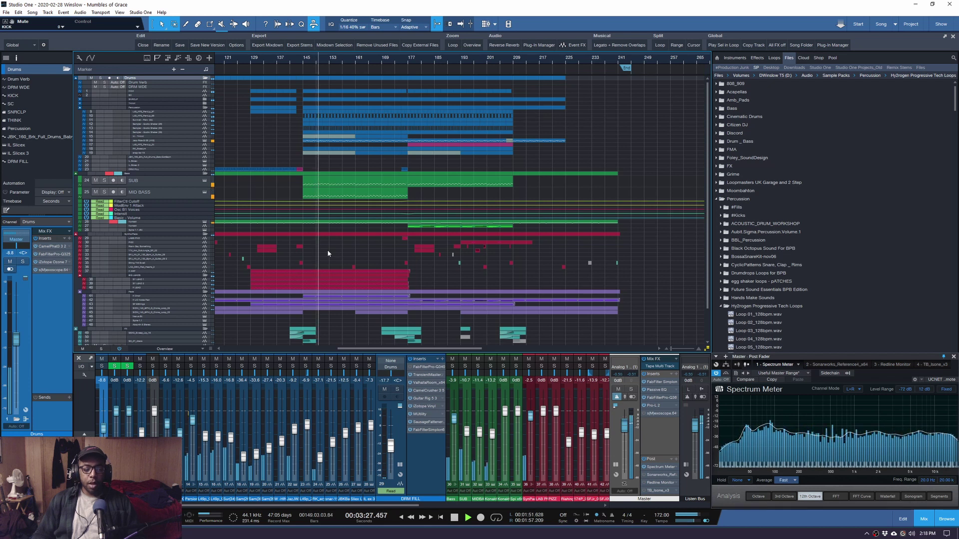
key("space")
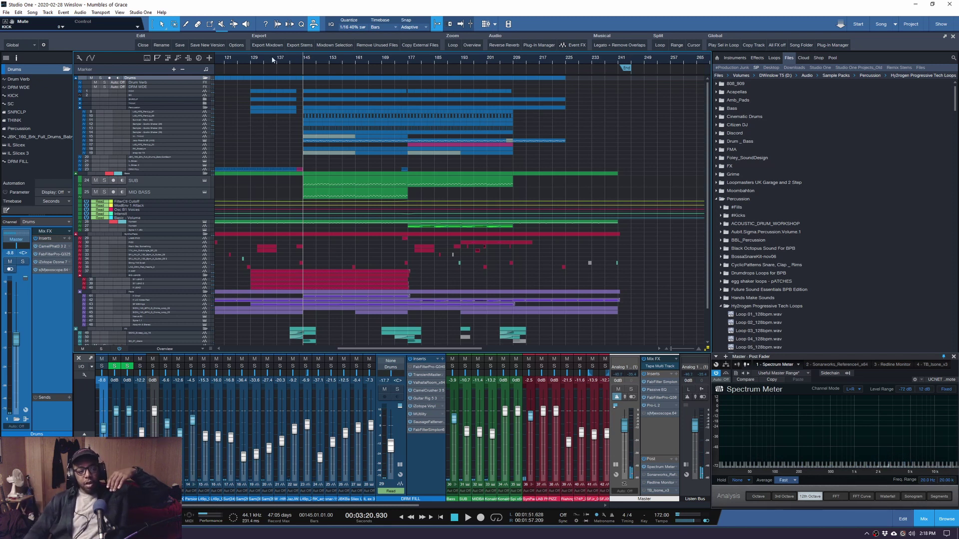
Select the SUB track's clip in the first drop and place the playback cursor at bar 88
left_click_drag(250, 60, 323, 65)
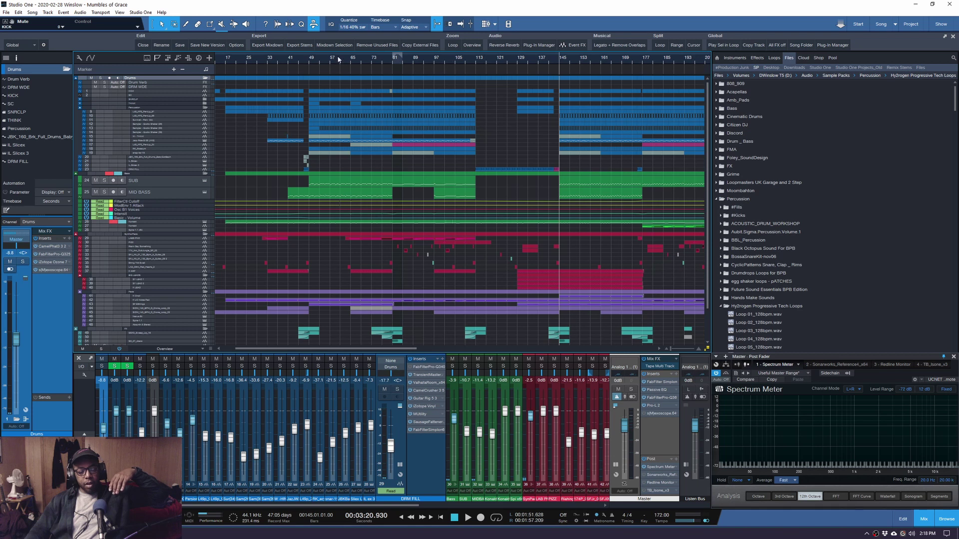
scroll(380, 170, "down", 3)
scroll(382, 175, "up", 3)
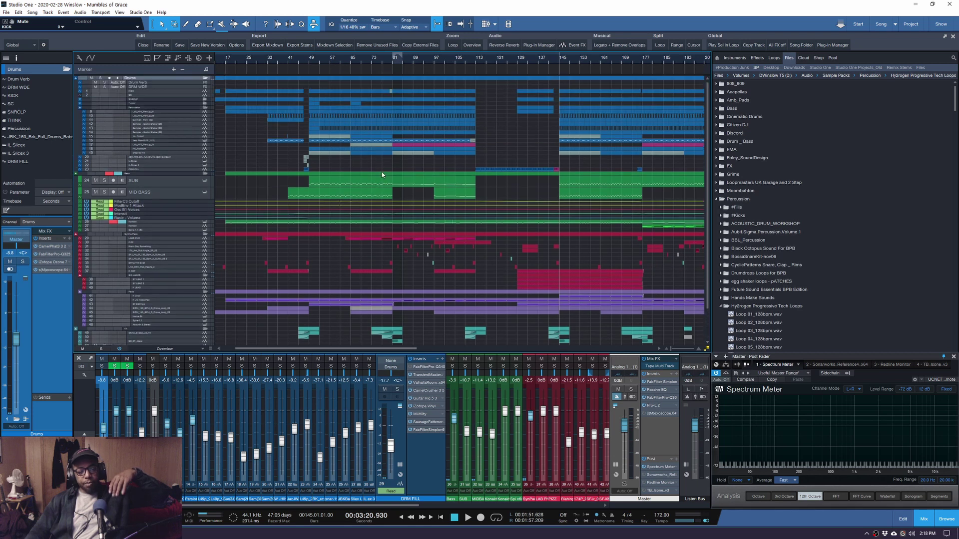
scroll(382, 175, "down", 1)
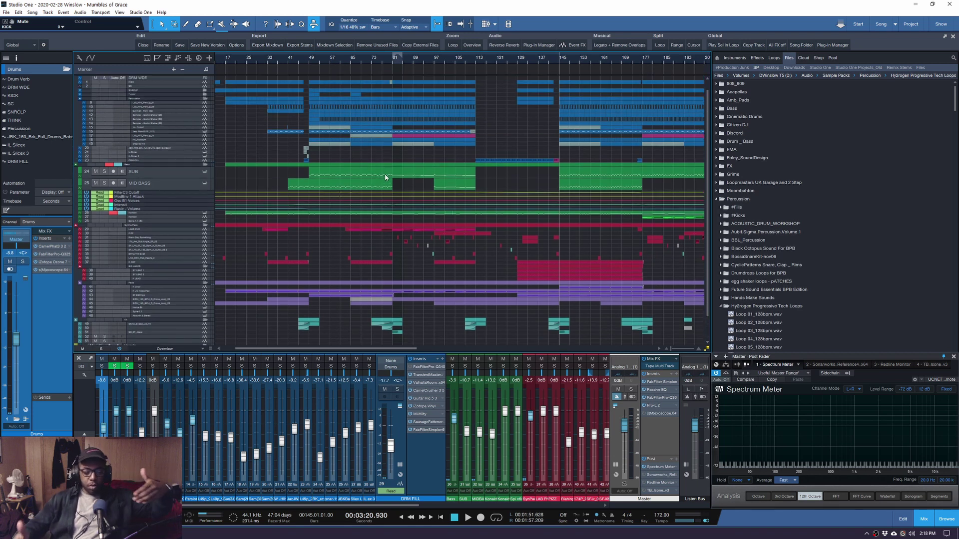
right_click(386, 175)
left_click(411, 62)
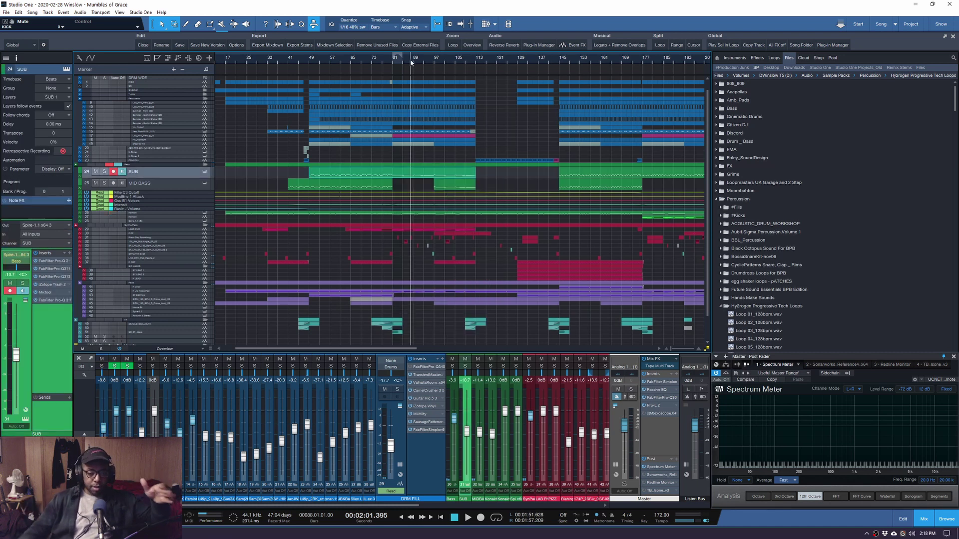
Move the playback cursor to the start of the second drop at bar 145, then to bar 161
scroll(562, 73, "right", 5)
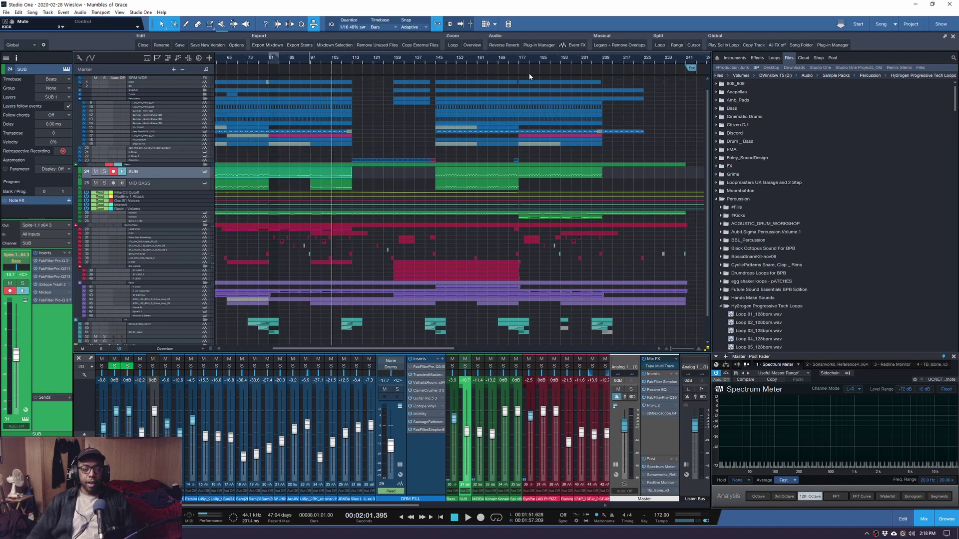
left_click(404, 61)
scroll(478, 60, "up", 2)
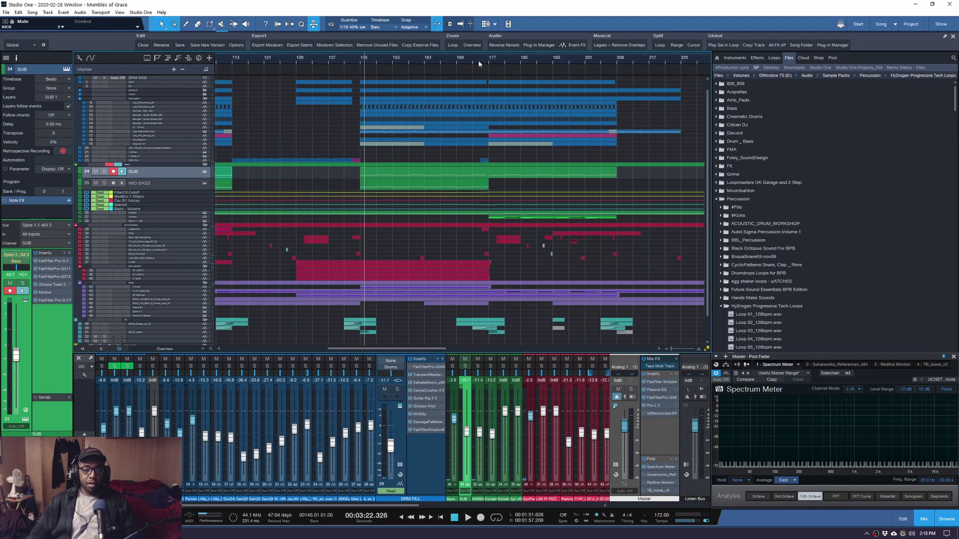
left_click(297, 61)
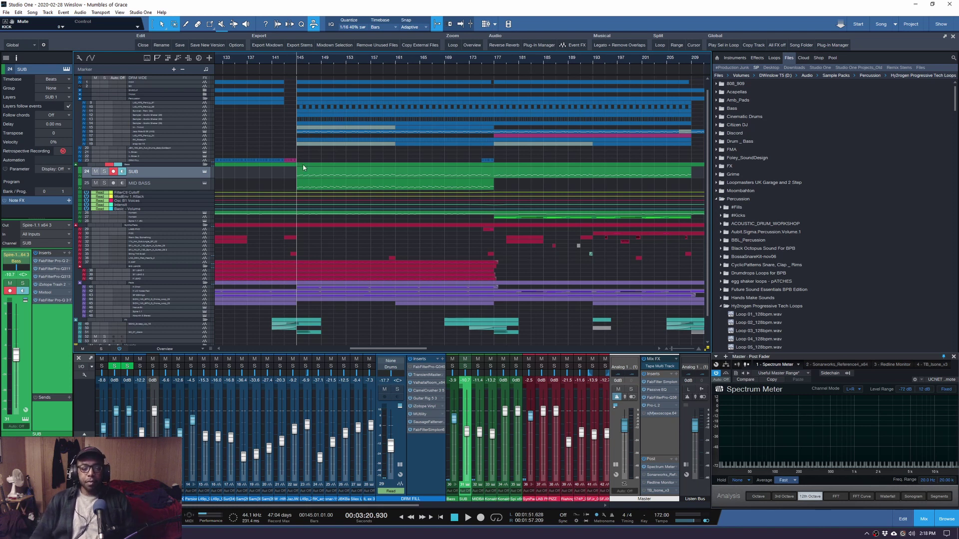
left_click(389, 61)
left_click(395, 57)
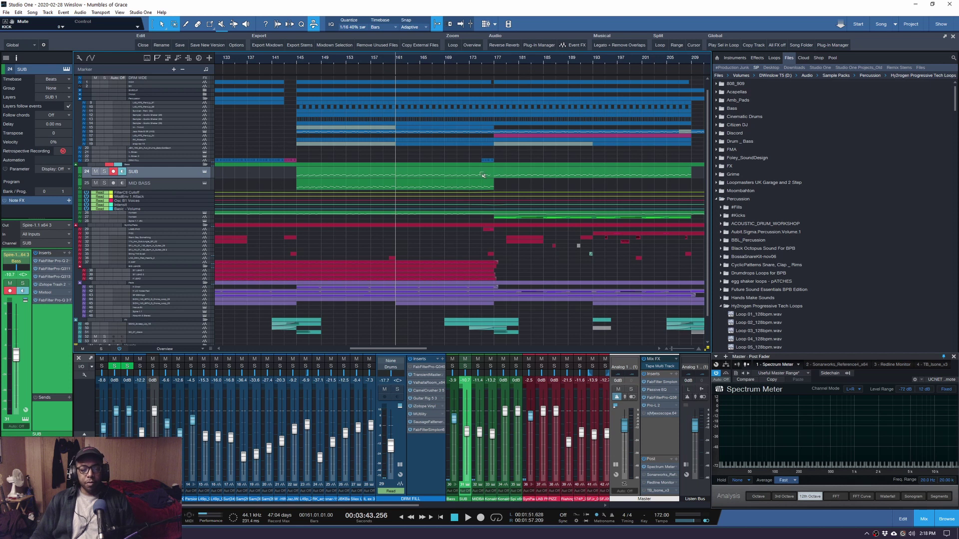
Increase the height of all tracks to Tiny and move the playback cursor to bar 177
key("shift+e")
scroll(544, 151, "up", 3)
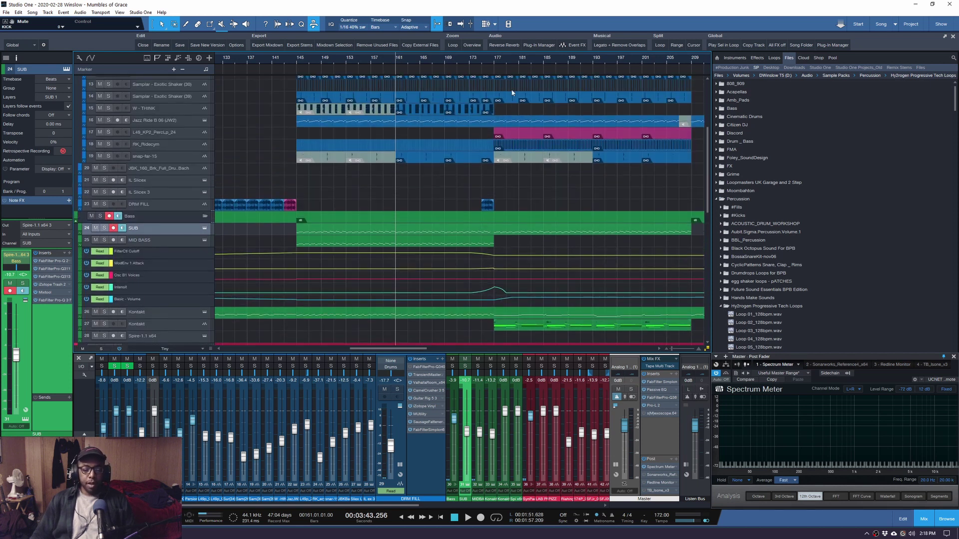
left_click(494, 59)
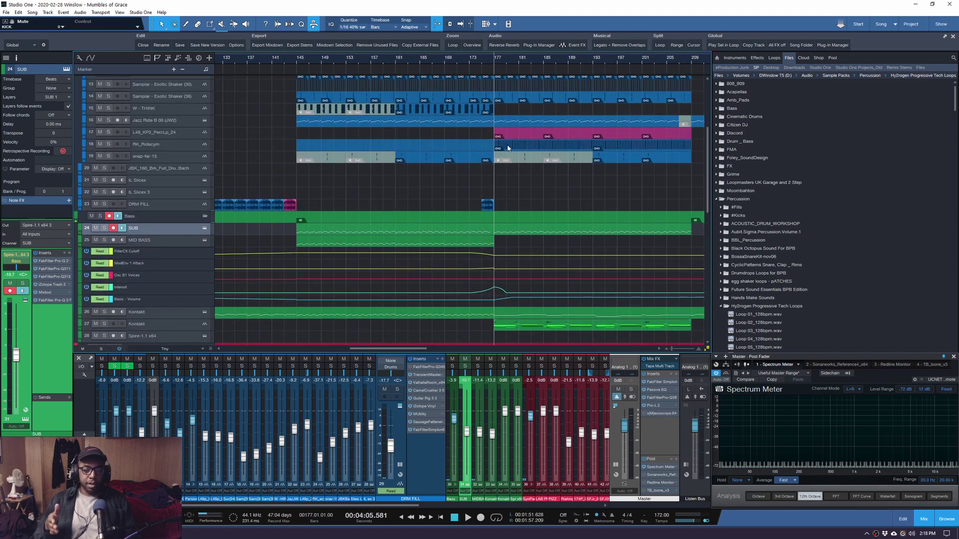
Play the full mix from bar 177 and reduce the height of all tracks to Overview
scroll(545, 177, "right", 7)
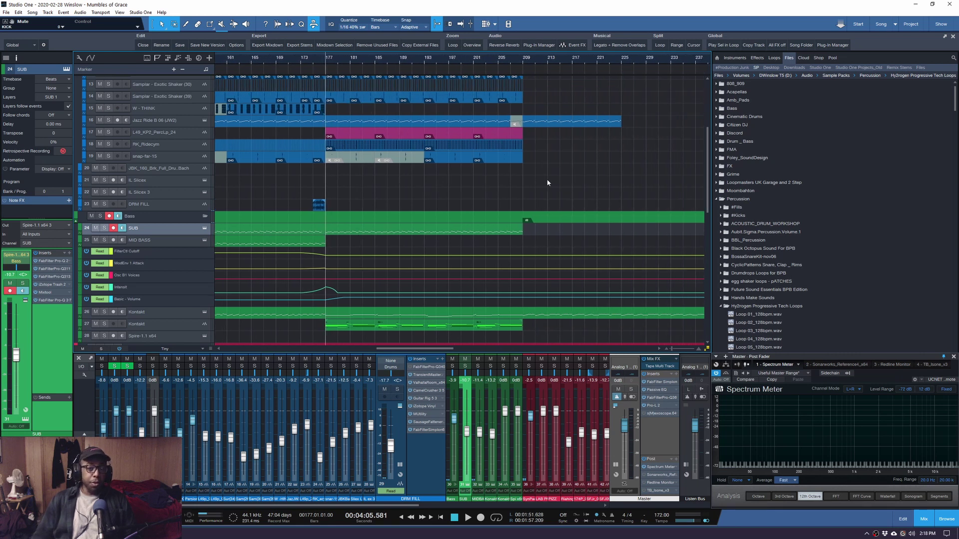
key("space")
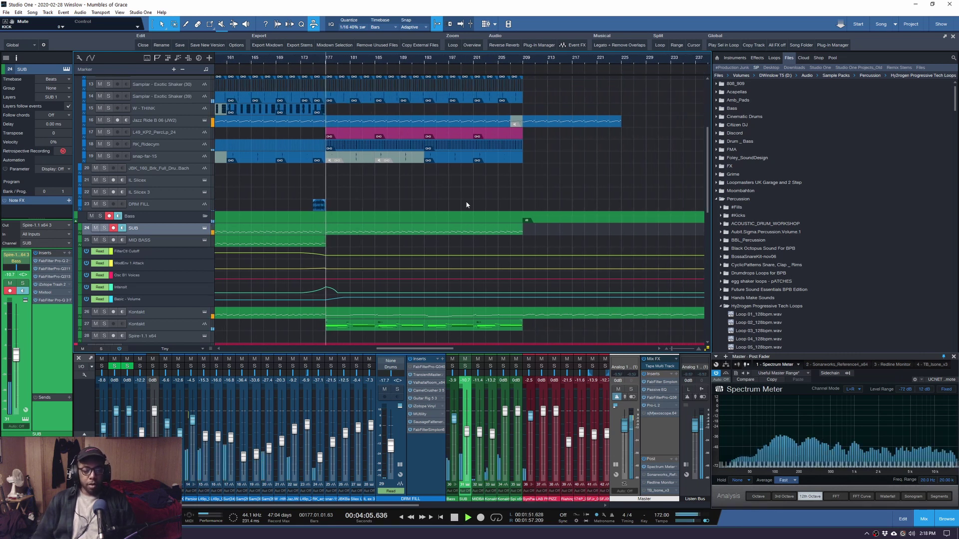
key("shift+w")
key("shift+w")
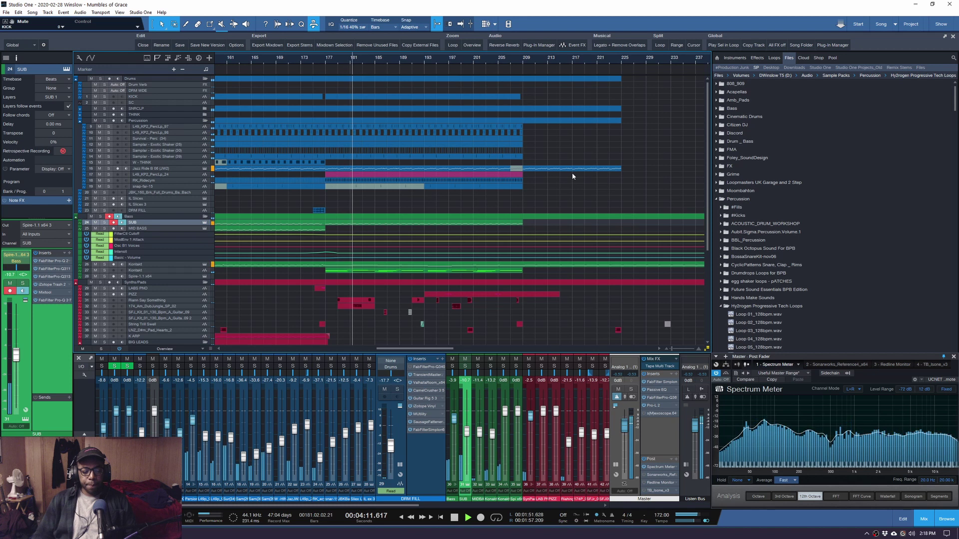
key("space")
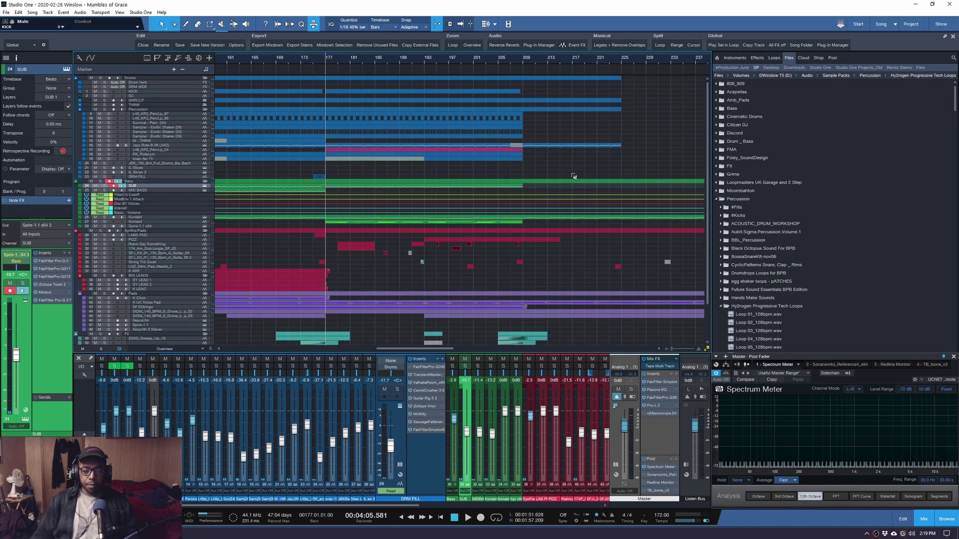
Examine the whole arrangement from start to end marker, including the section from the second drop to the end of the song
key("shift+w")
key("w")
key("w")
key("w")
key("w")
key("w")
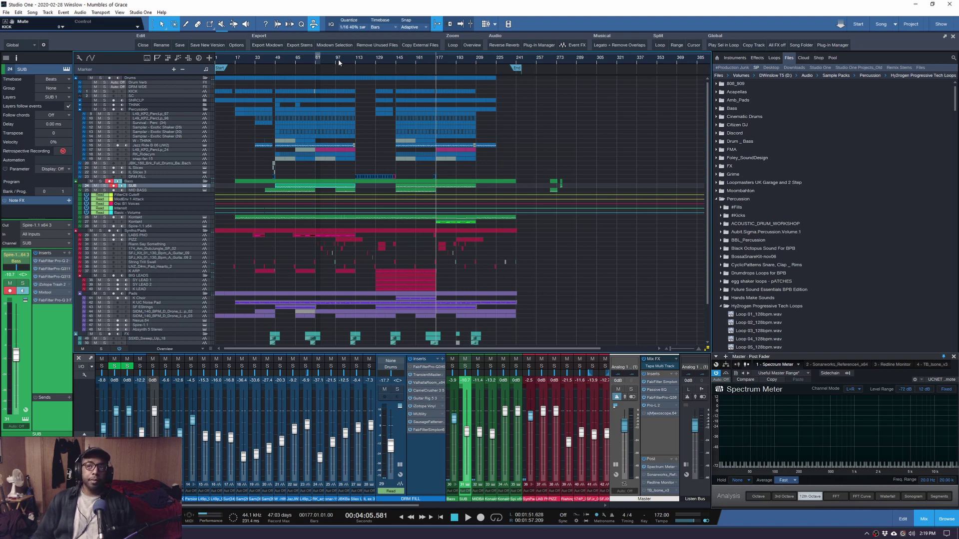
scroll(338, 59, "up", 2)
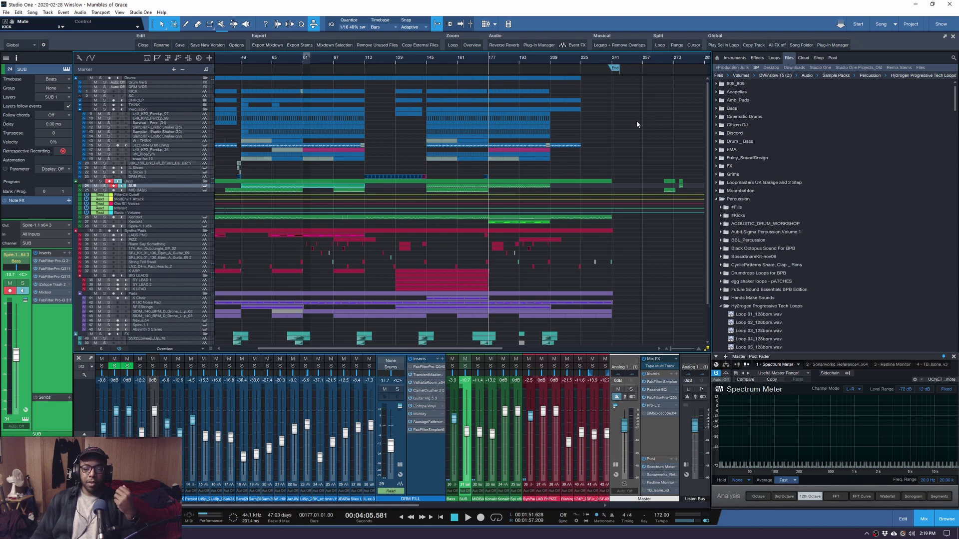
left_click_drag(695, 56, 692, 59)
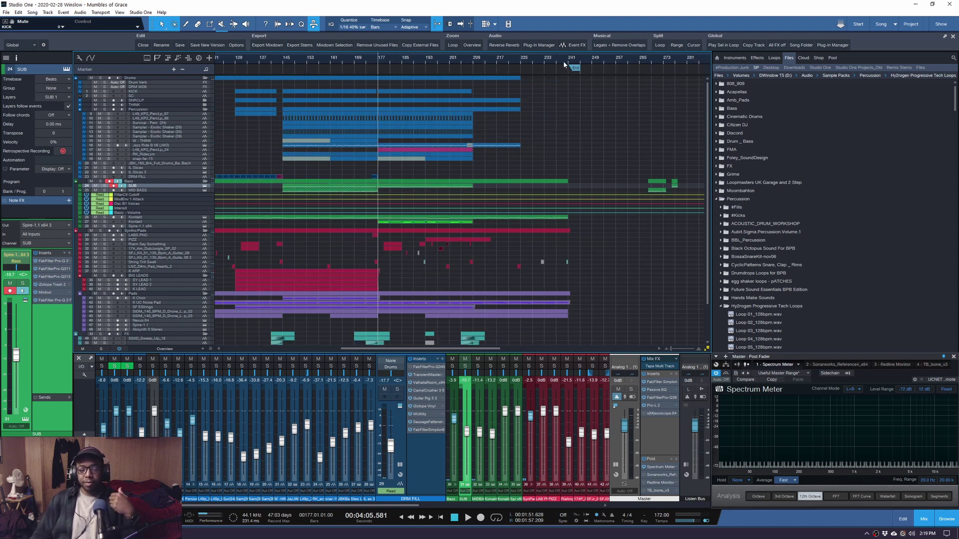
left_click_drag(601, 62, 602, 63)
key("w")
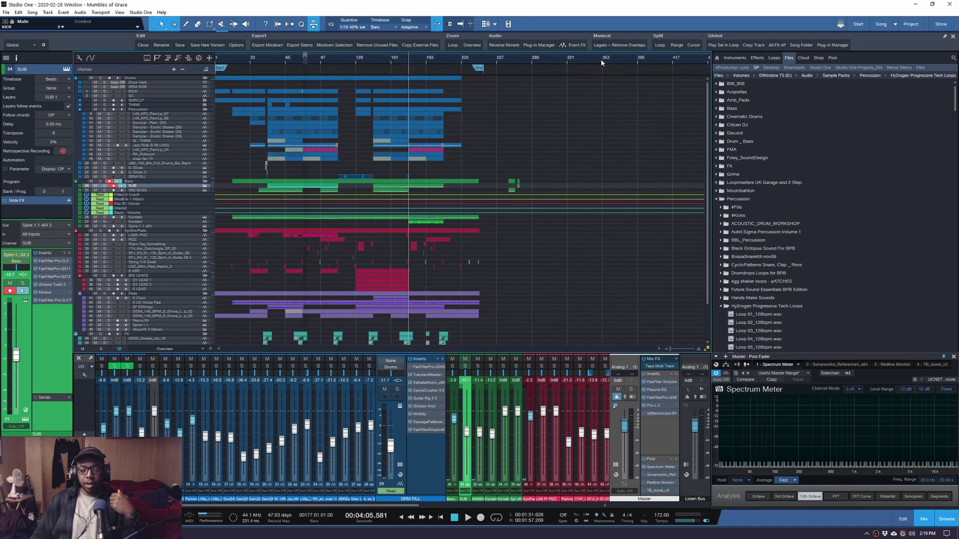
left_click(479, 46)
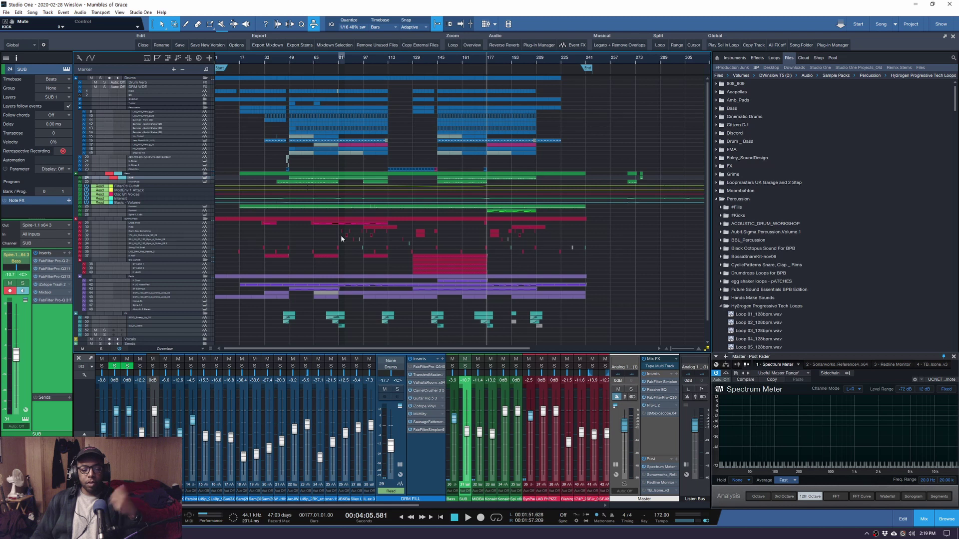
Locate the first clip of the "Say Something" track in the Pool and close the Spectrum Meter panel
left_click_drag(322, 229, 502, 235)
key("z")
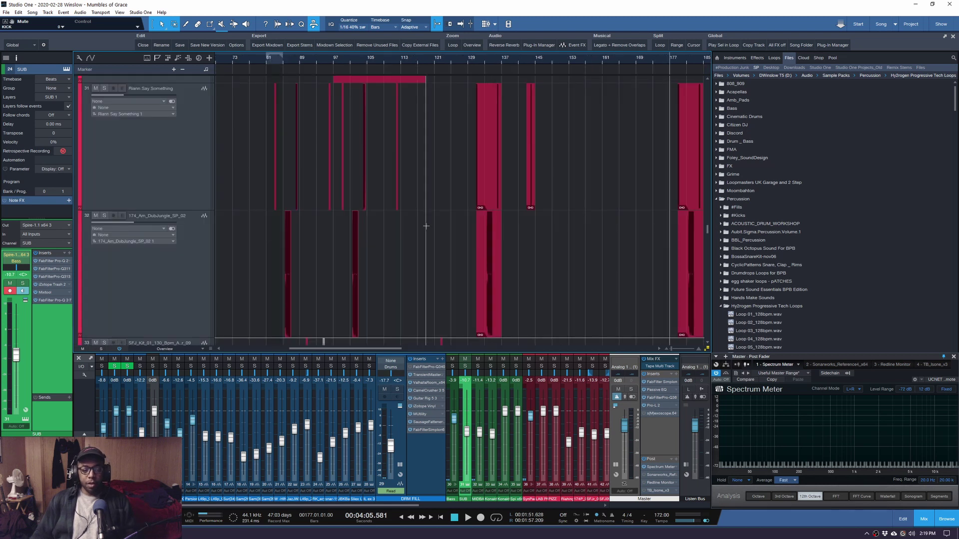
left_click(271, 181)
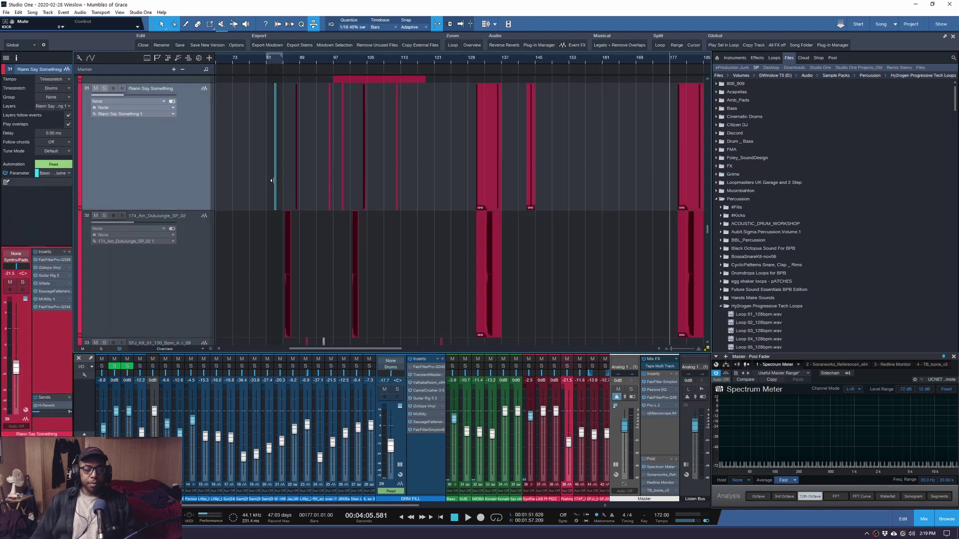
right_click(273, 179)
mouse_move(358, 334)
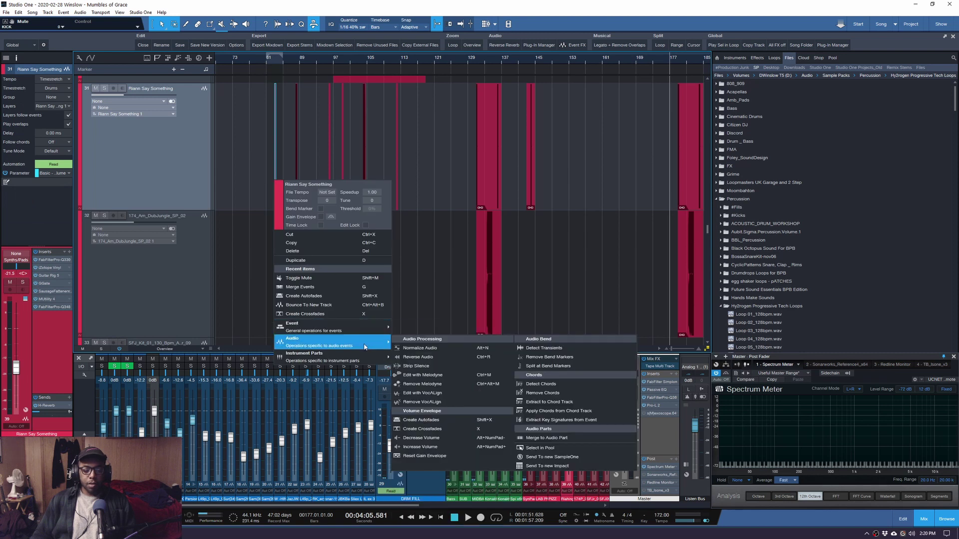
left_click(593, 450)
scroll(784, 286, "down", 2)
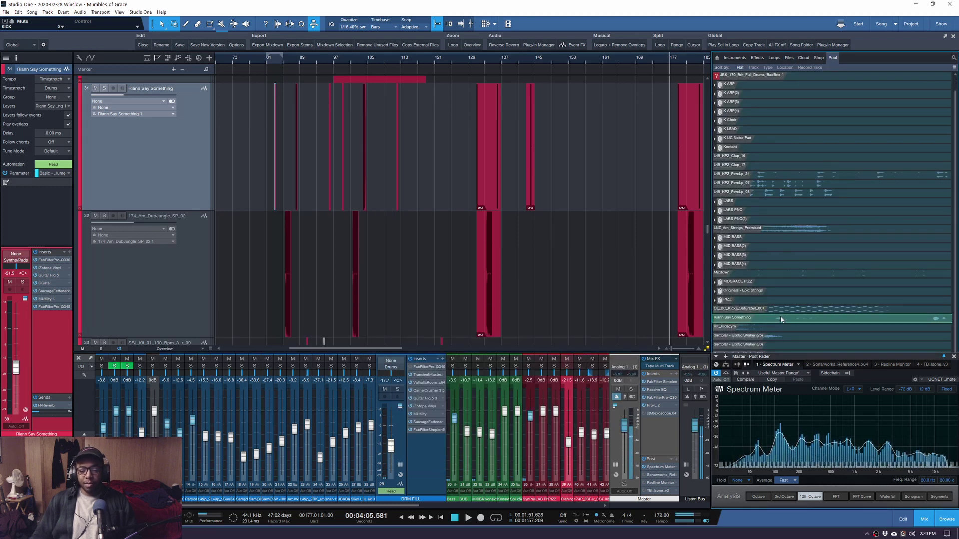
left_click(955, 357)
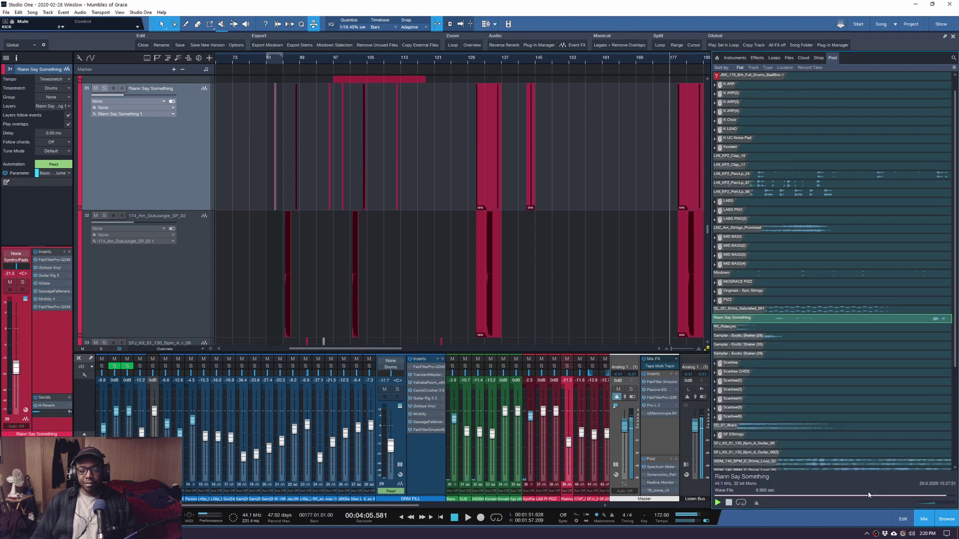
Show the full arrangement with all tracks at Minimal height and collapse the expanded DRM FILL channel in the mixer
left_click(472, 45)
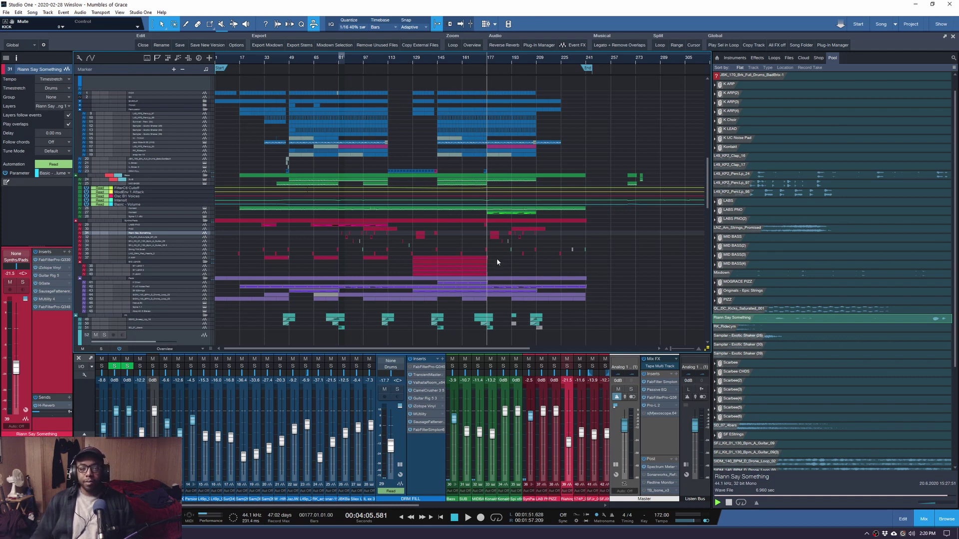
key("shift+w")
key("shift+w")
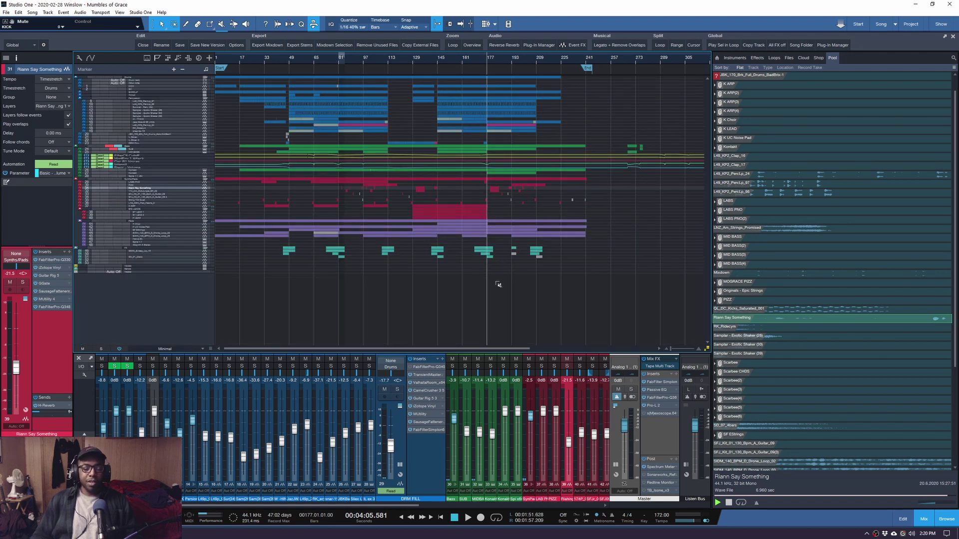
key("shift+w")
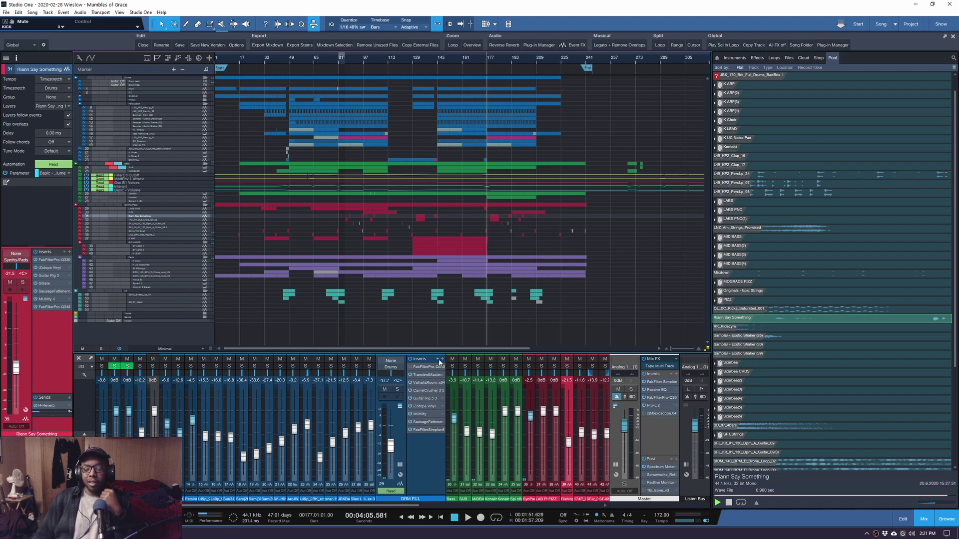
left_click(416, 457)
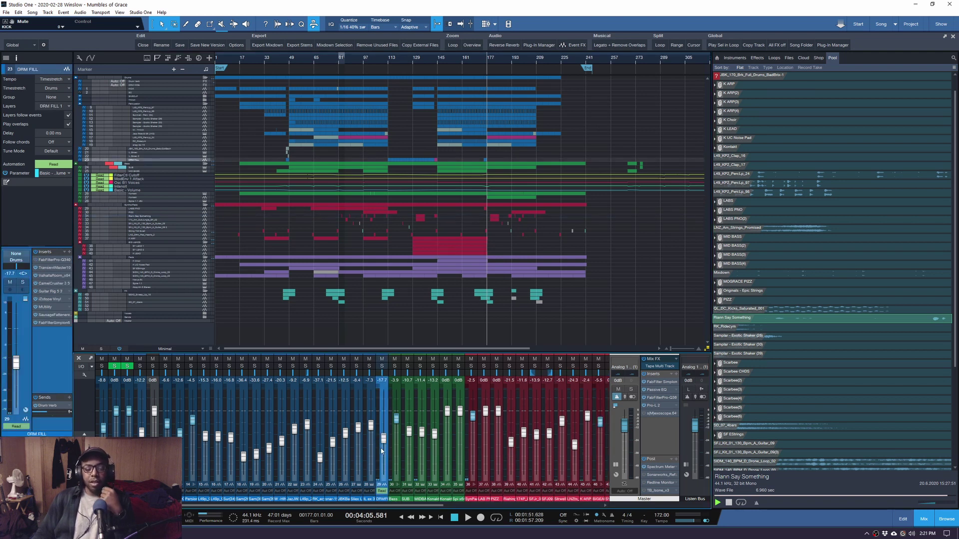